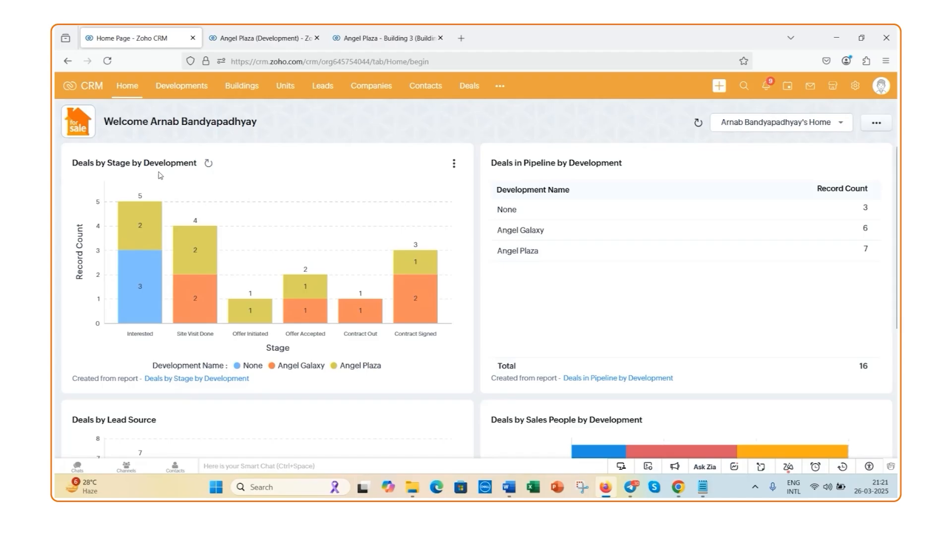
Examine the home dashboard's deal charts by stage, pipeline, lead source and sales people, including the breakdown of individual stage bars
{"action": "mouse_move", "coordinate": [151, 250]}
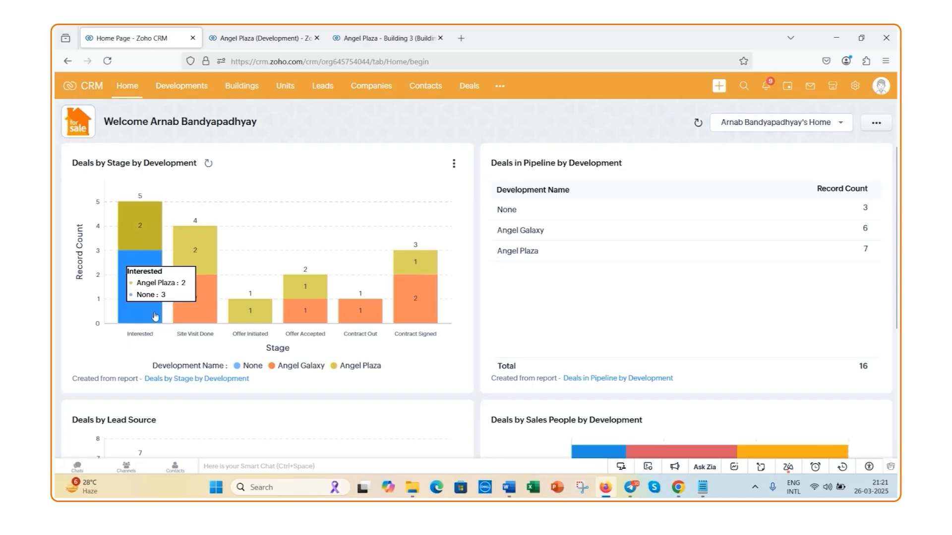
{"action": "mouse_move", "coordinate": [187, 323]}
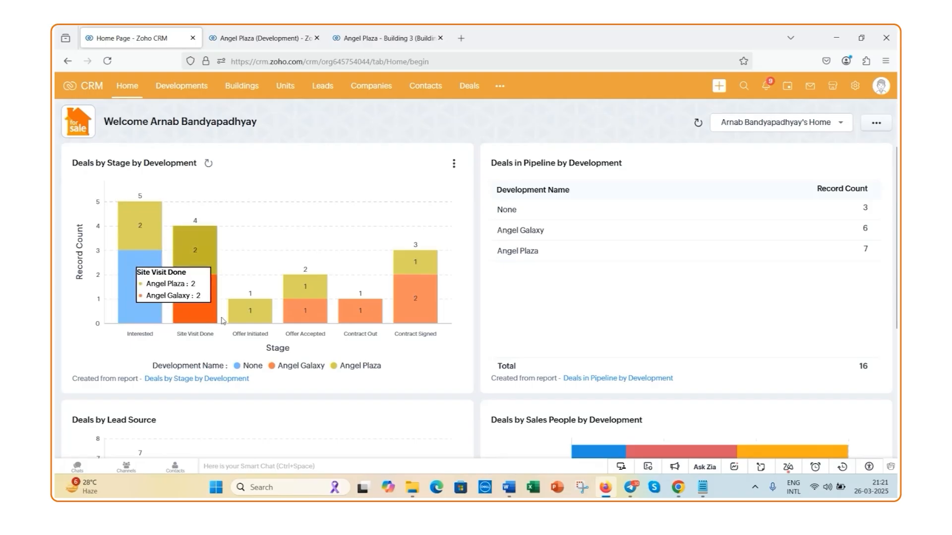
{"action": "mouse_move", "coordinate": [282, 319]}
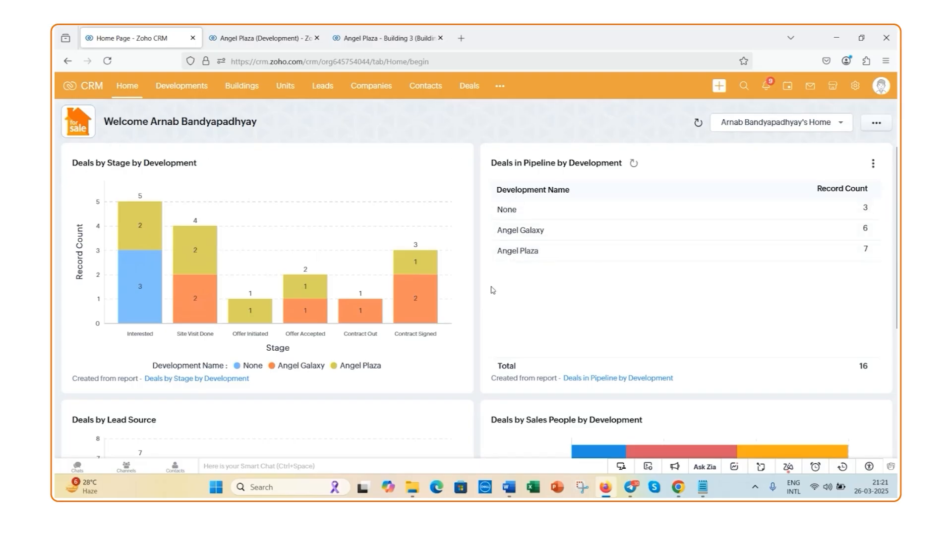
{"action": "scroll", "coordinate": [492, 290], "scroll_direction": "down", "scroll_amount": 3}
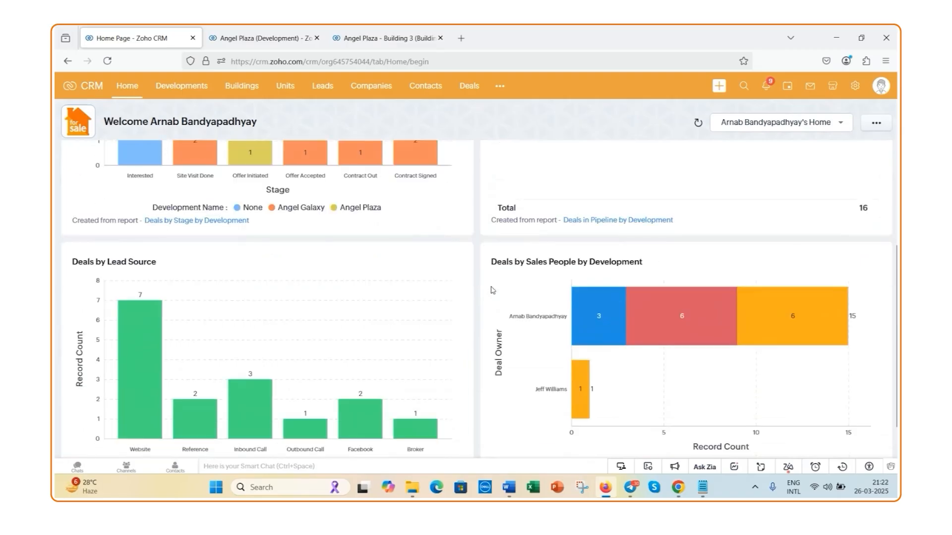
{"action": "scroll", "coordinate": [493, 290], "scroll_direction": "down", "scroll_amount": 1}
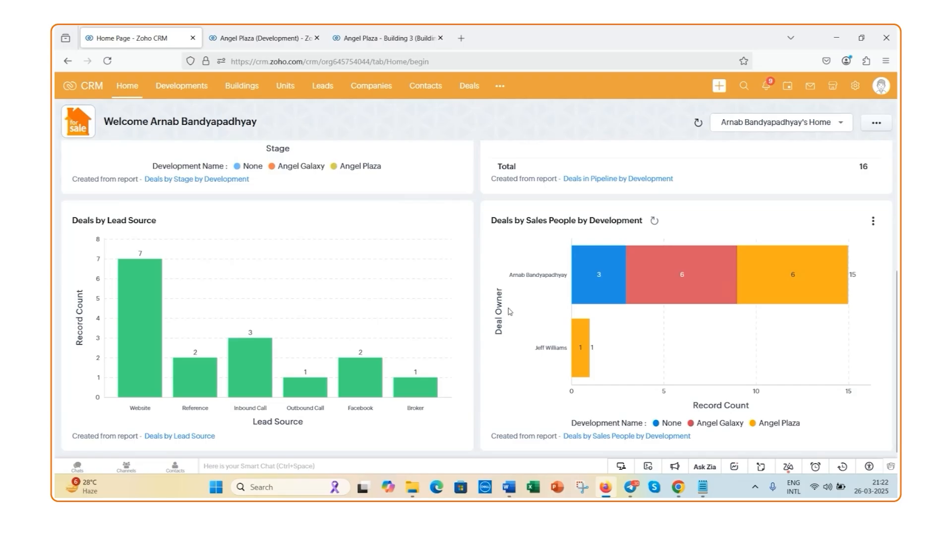
{"action": "scroll", "coordinate": [480, 310], "scroll_direction": "up", "scroll_amount": 2}
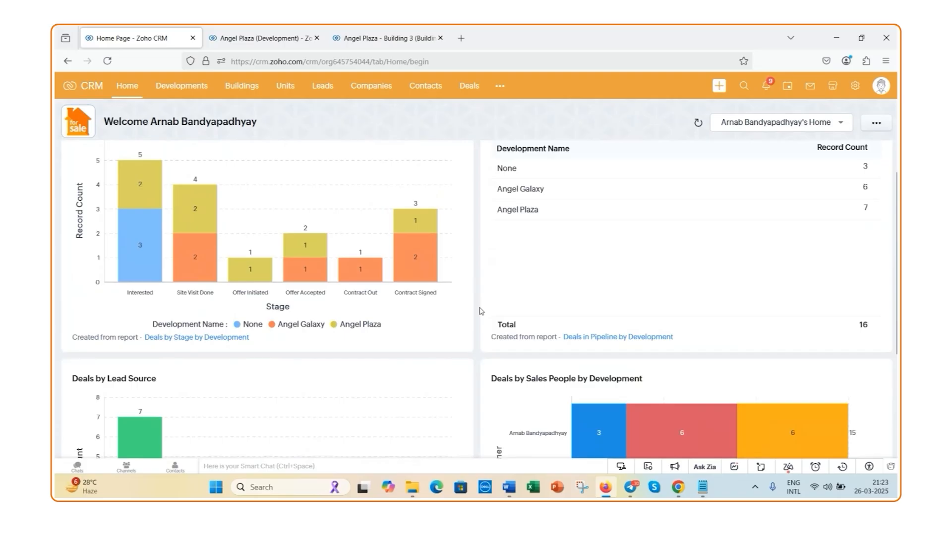
{"action": "scroll", "coordinate": [488, 311], "scroll_direction": "up", "scroll_amount": 1}
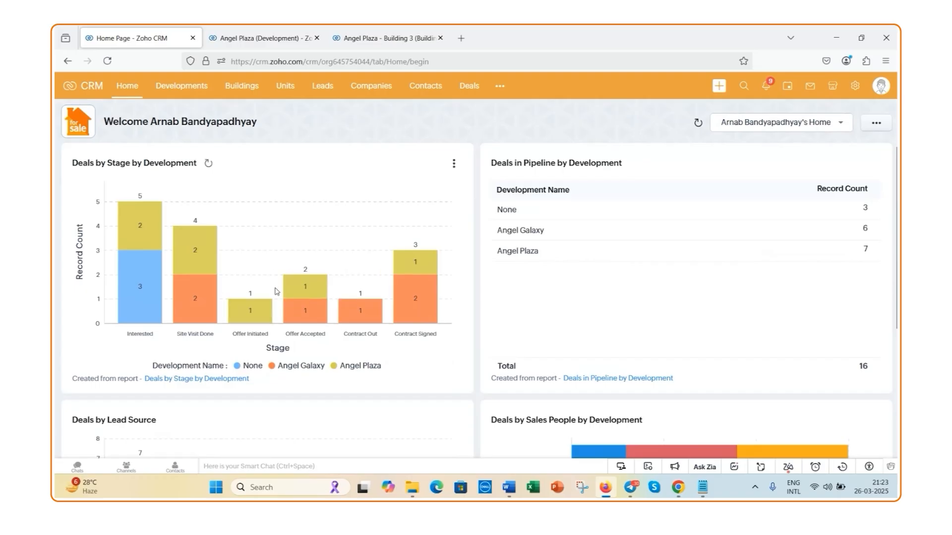
{"action": "mouse_move", "coordinate": [313, 293]}
{"action": "mouse_move", "coordinate": [446, 152]}
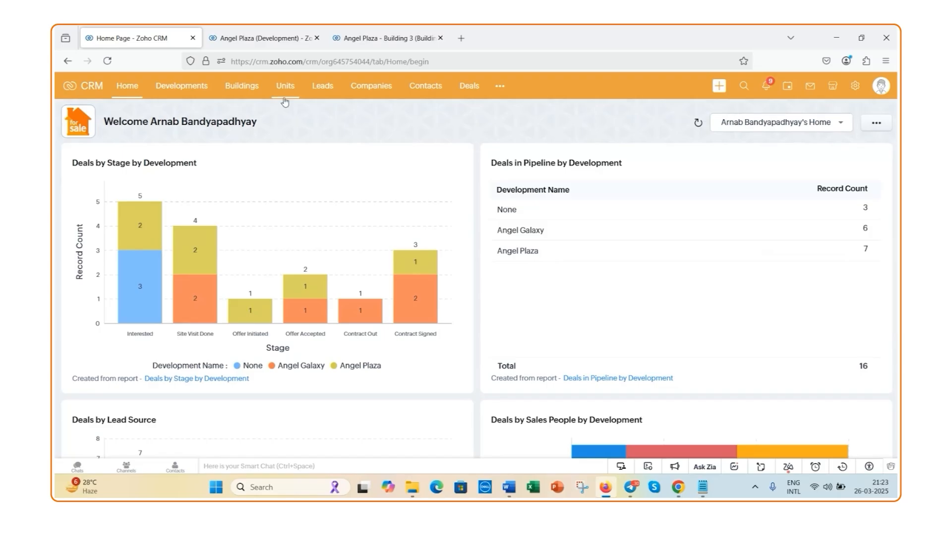
Look through the Developments list and open the Angel Plaza development record
{"action": "left_click", "coordinate": [190, 92]}
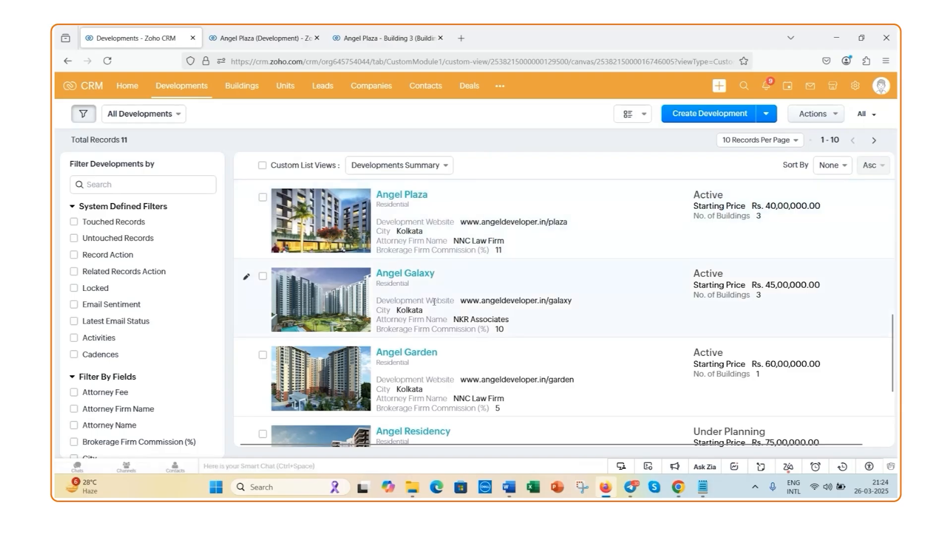
{"action": "scroll", "coordinate": [439, 284], "scroll_direction": "down", "scroll_amount": 1}
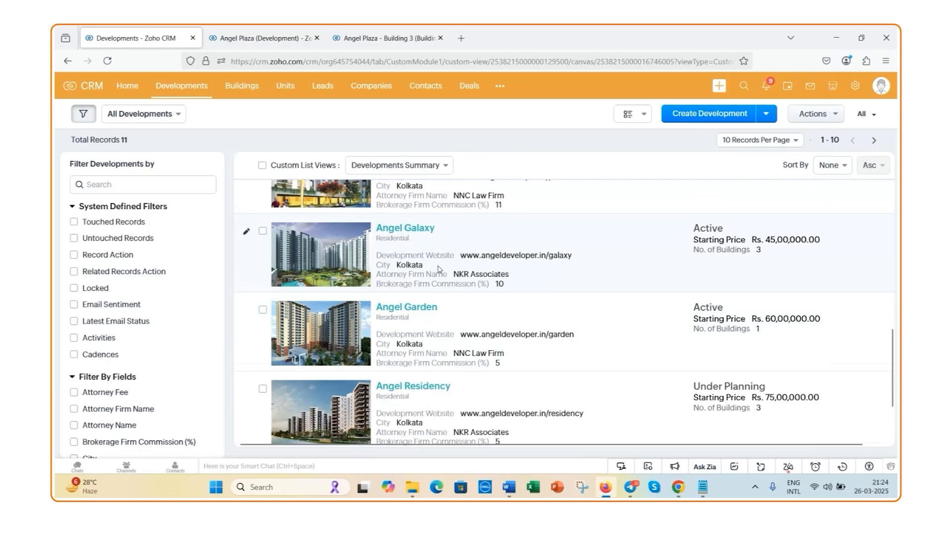
{"action": "scroll", "coordinate": [439, 278], "scroll_direction": "up", "scroll_amount": 5}
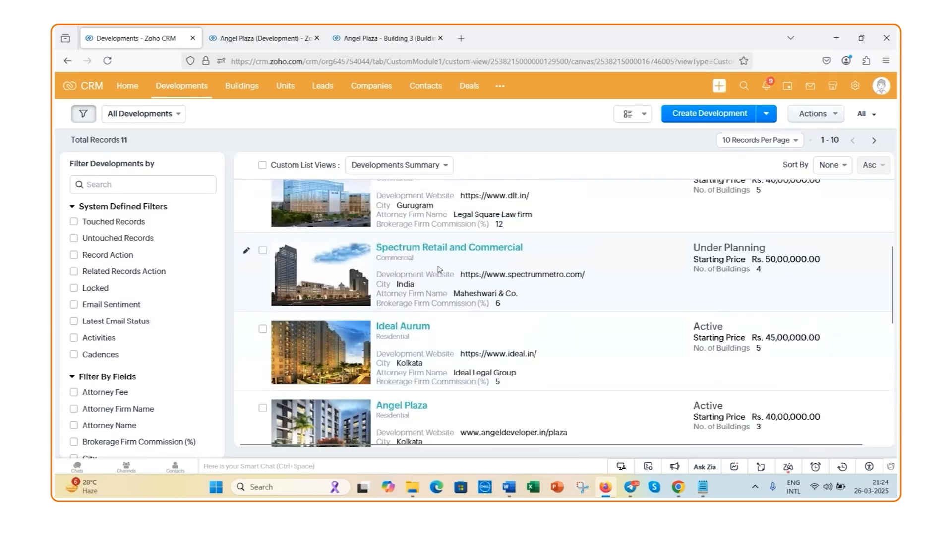
{"action": "scroll", "coordinate": [438, 269], "scroll_direction": "up", "scroll_amount": 4}
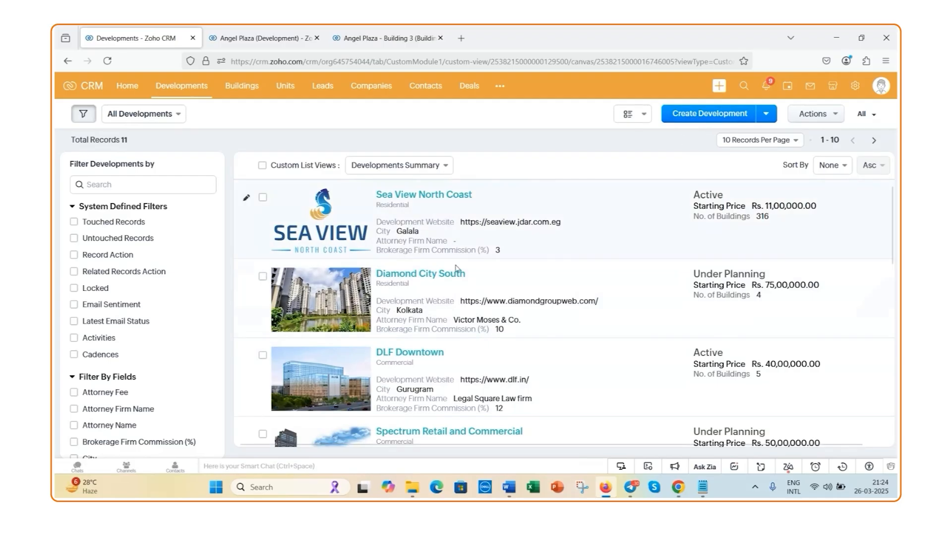
{"action": "scroll", "coordinate": [455, 268], "scroll_direction": "down", "scroll_amount": 5}
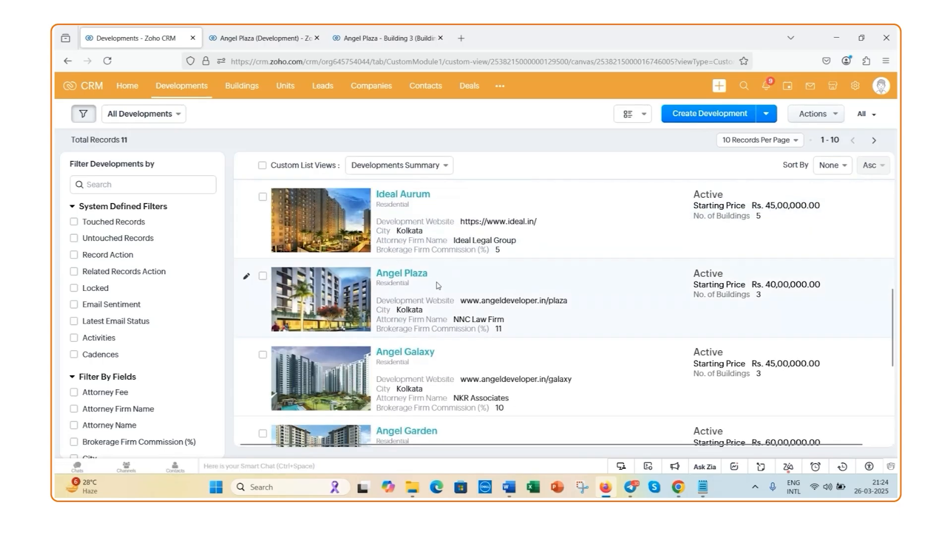
{"action": "left_click", "coordinate": [411, 275]}
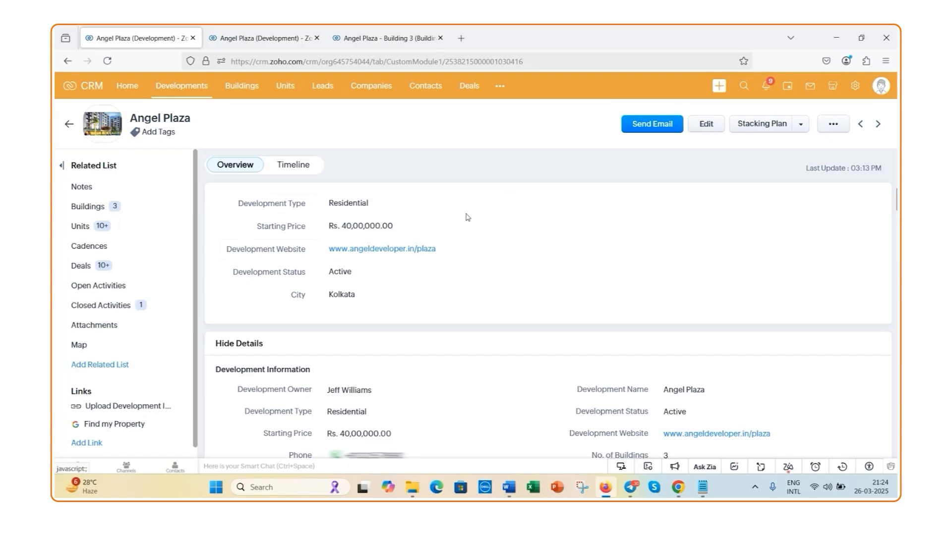
Check the available options for Development Type and Development Status, keeping Residential and Active
{"action": "left_click", "coordinate": [504, 206]}
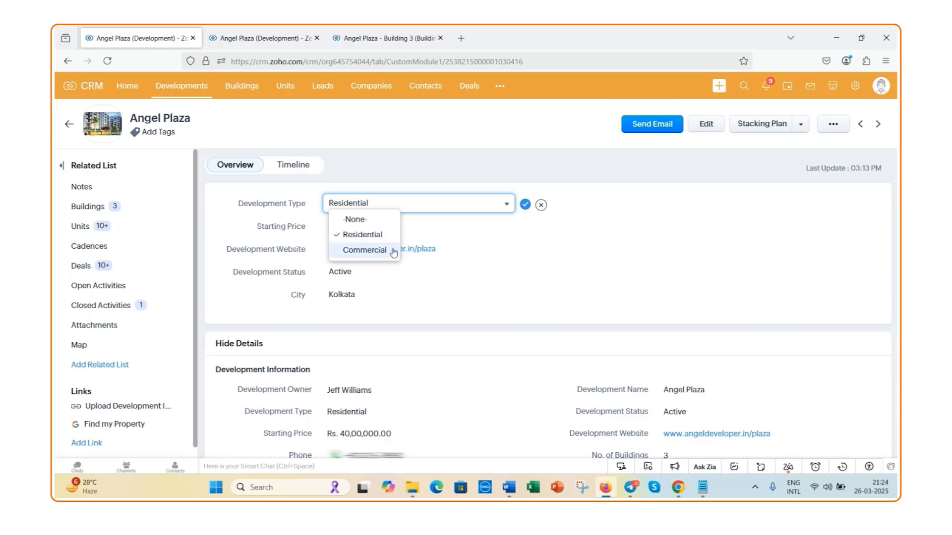
{"action": "left_click", "coordinate": [524, 205]}
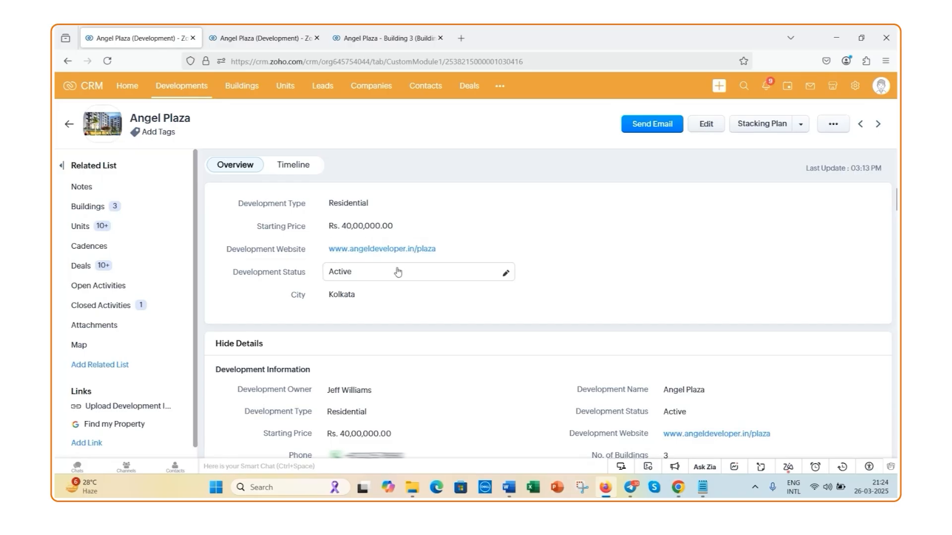
{"action": "left_click", "coordinate": [509, 277]}
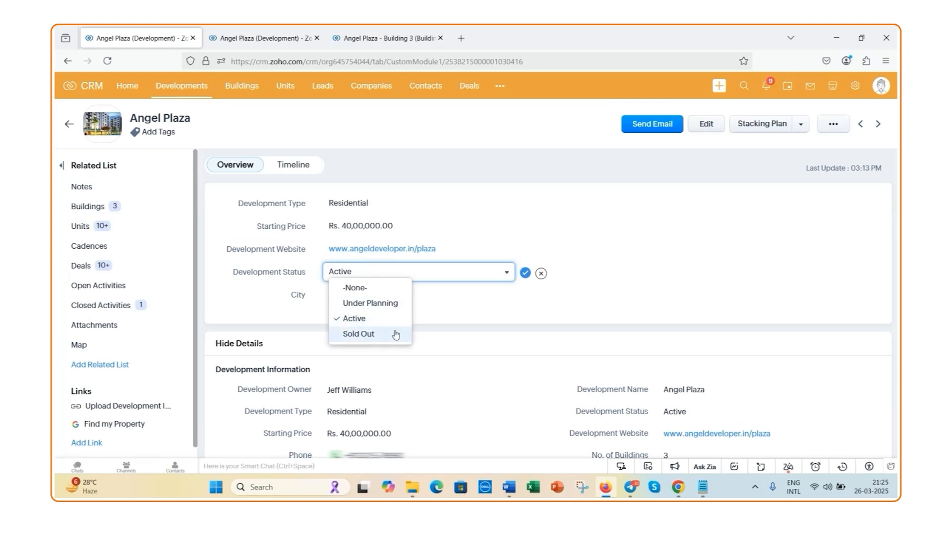
{"action": "left_click", "coordinate": [524, 273]}
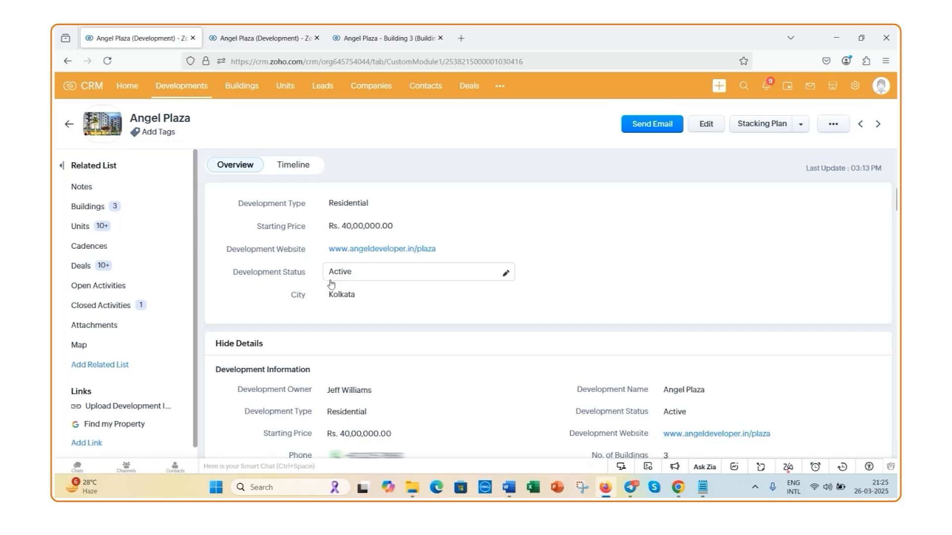
{"action": "scroll", "coordinate": [443, 296], "scroll_direction": "down", "scroll_amount": 3}
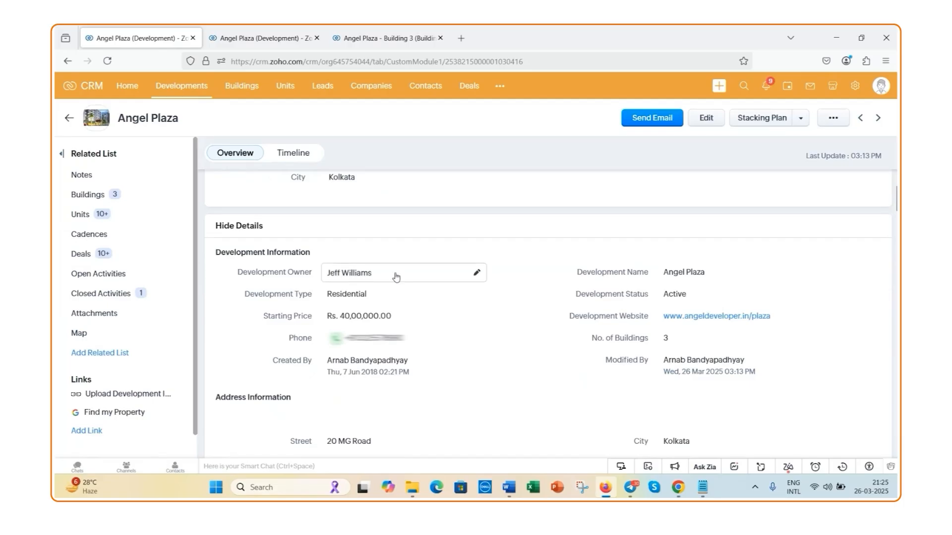
{"action": "scroll", "coordinate": [408, 277], "scroll_direction": "down", "scroll_amount": 1}
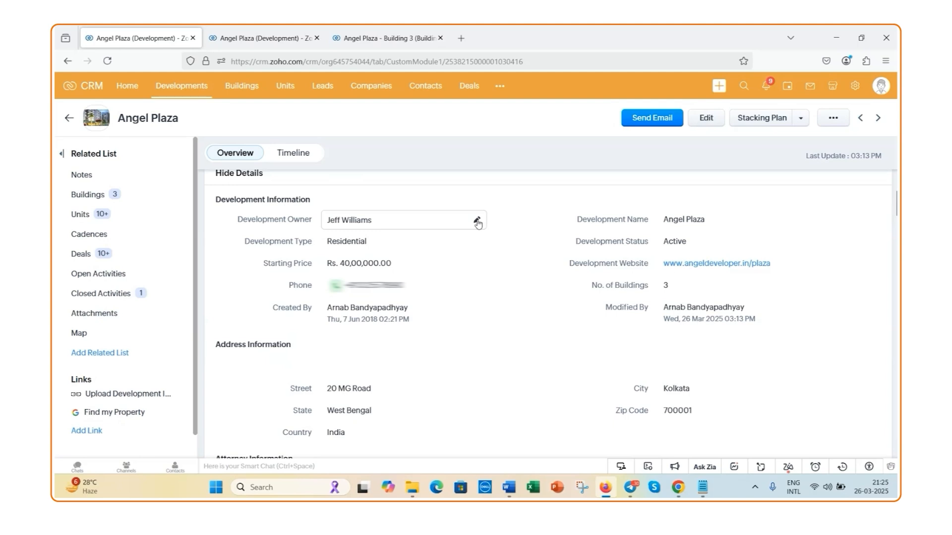
{"action": "left_click", "coordinate": [477, 222]}
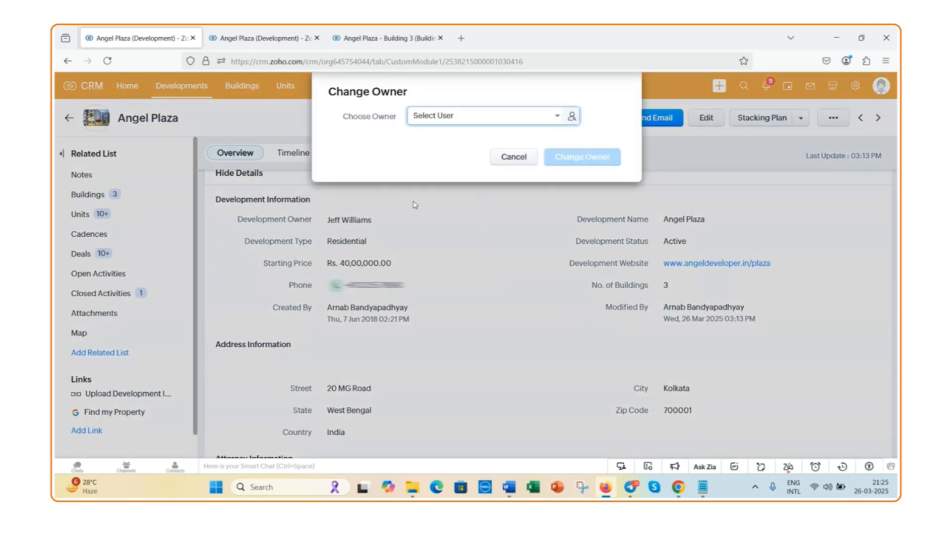
{"action": "left_click", "coordinate": [556, 120]}
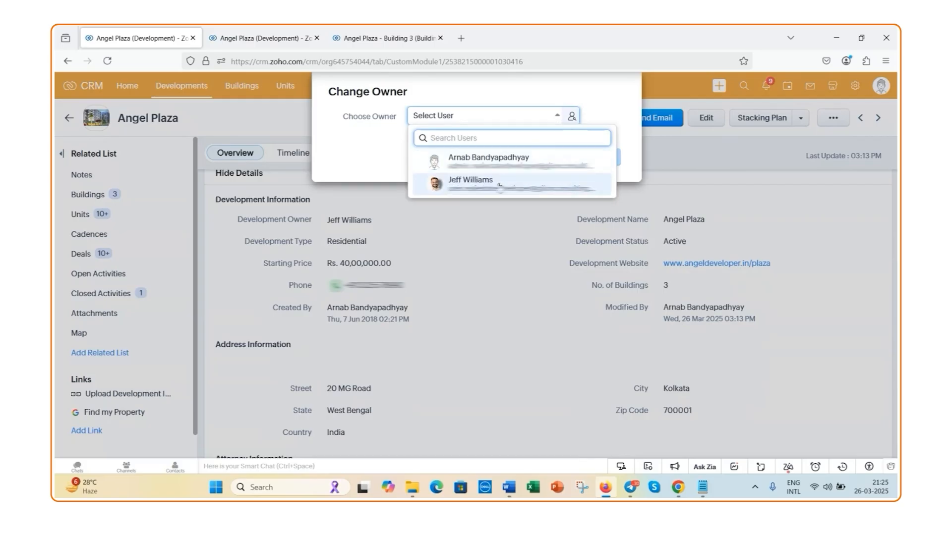
{"action": "left_click", "coordinate": [499, 184]}
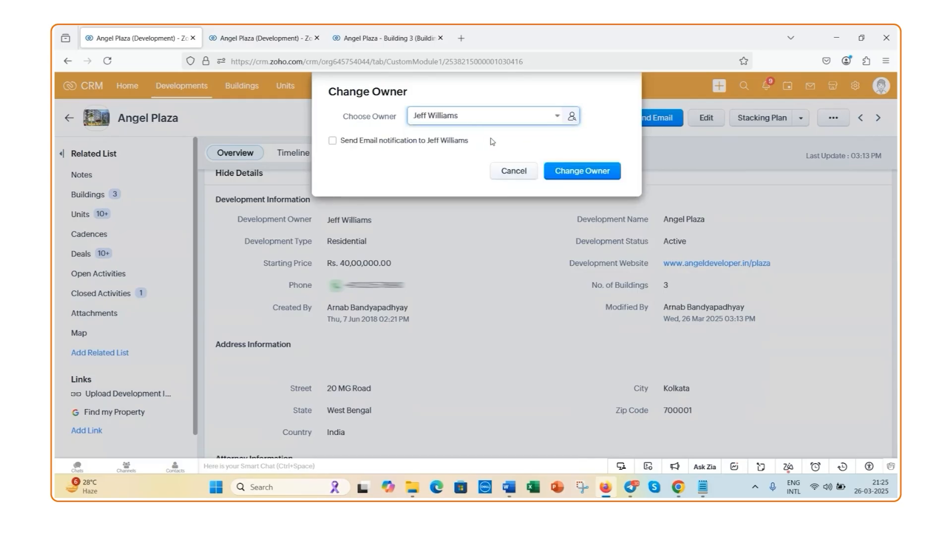
{"action": "left_click", "coordinate": [585, 176]}
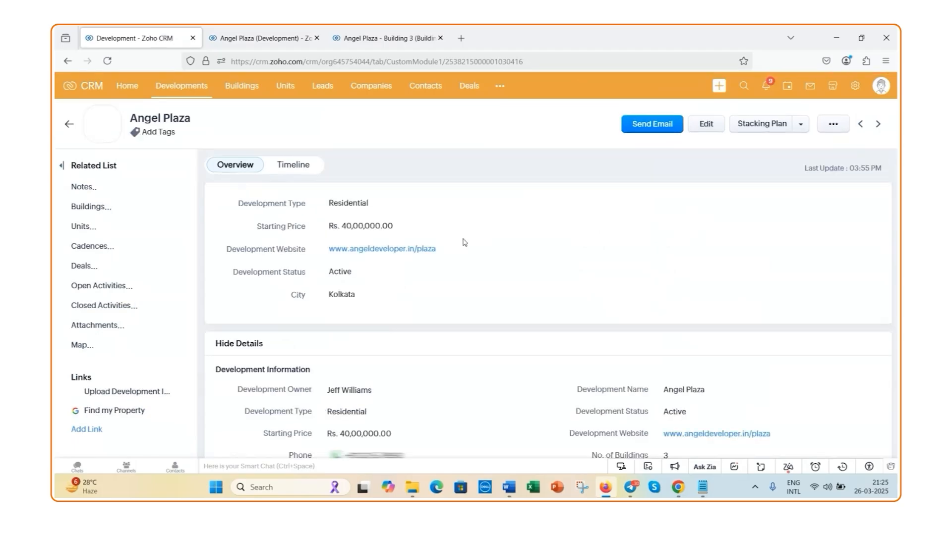
Review Angel Plaza's development, address, attorney, brokerage commission and payment milestone details, opening and discarding a blank milestone row
{"action": "scroll", "coordinate": [393, 350], "scroll_direction": "down", "scroll_amount": 1}
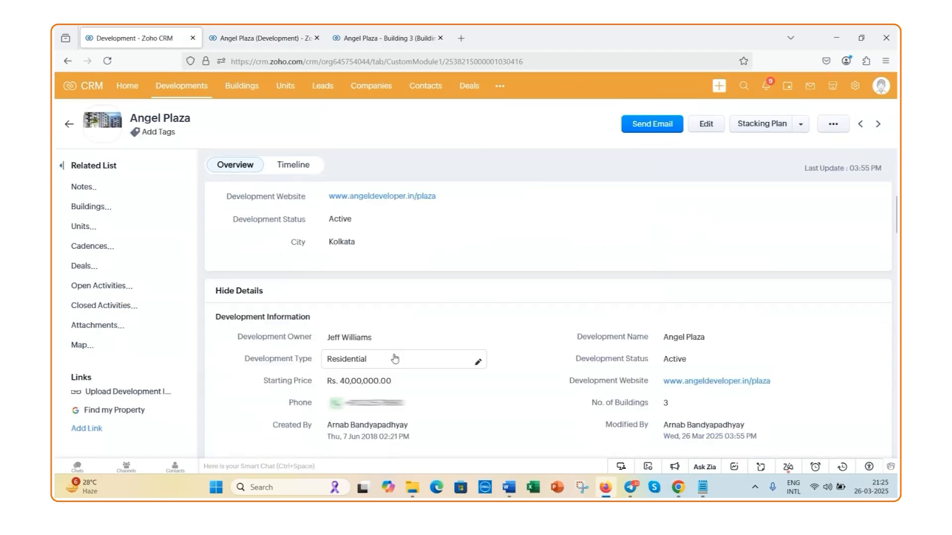
{"action": "scroll", "coordinate": [395, 359], "scroll_direction": "down", "scroll_amount": 1}
{"action": "scroll", "coordinate": [427, 304], "scroll_direction": "down", "scroll_amount": 2}
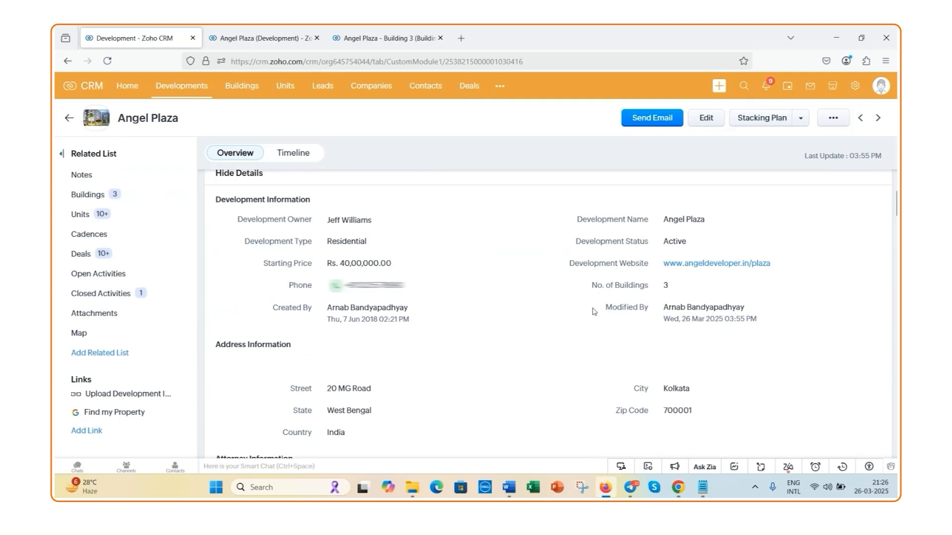
{"action": "scroll", "coordinate": [595, 311], "scroll_direction": "down", "scroll_amount": 2}
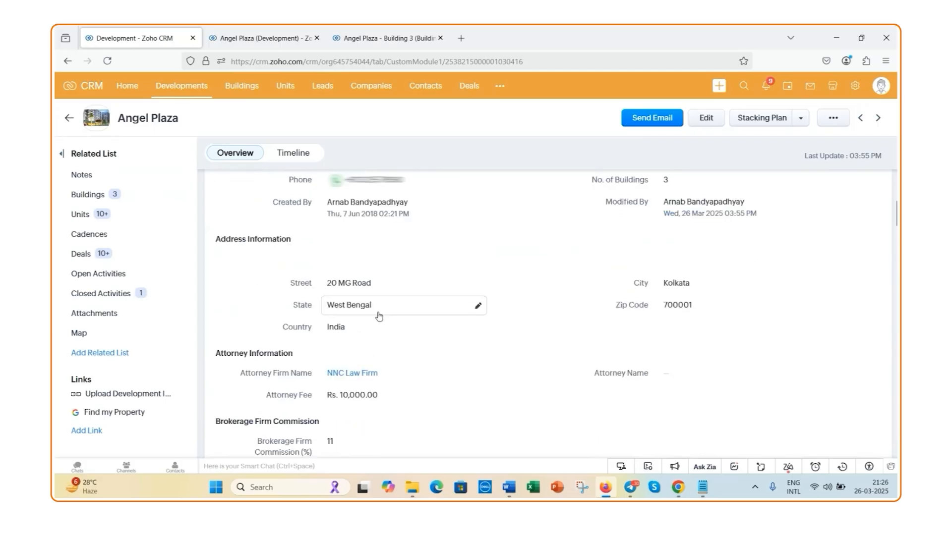
{"action": "scroll", "coordinate": [380, 315], "scroll_direction": "down", "scroll_amount": 1}
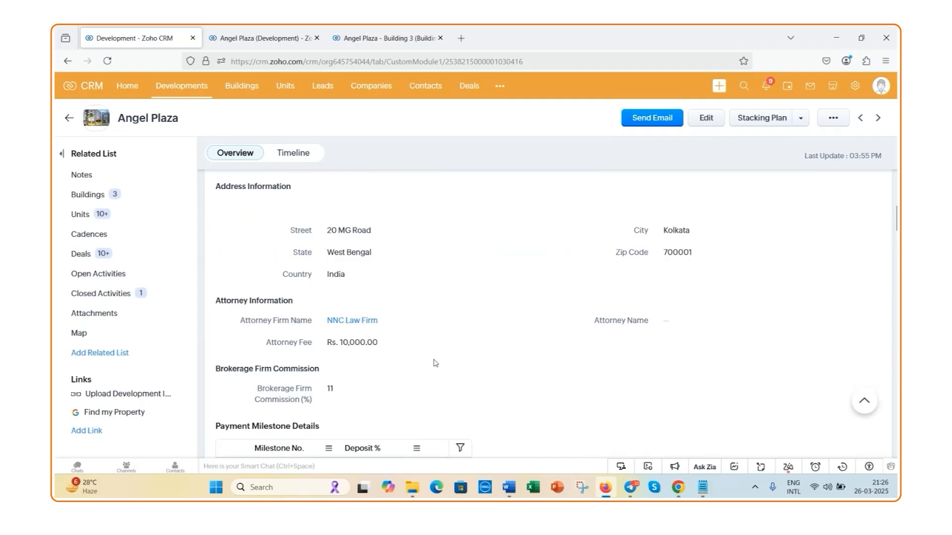
{"action": "scroll", "coordinate": [353, 354], "scroll_direction": "down", "scroll_amount": 1}
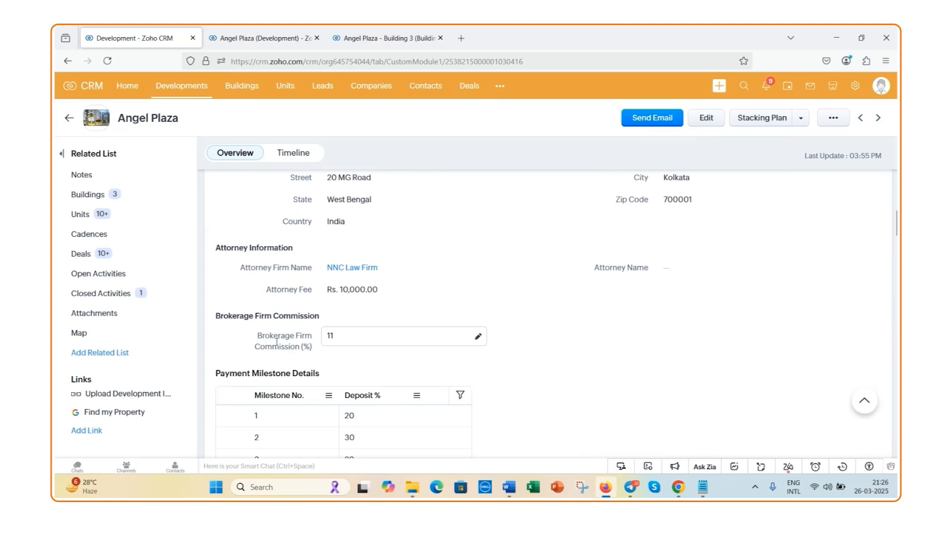
{"action": "scroll", "coordinate": [374, 349], "scroll_direction": "down", "scroll_amount": 1}
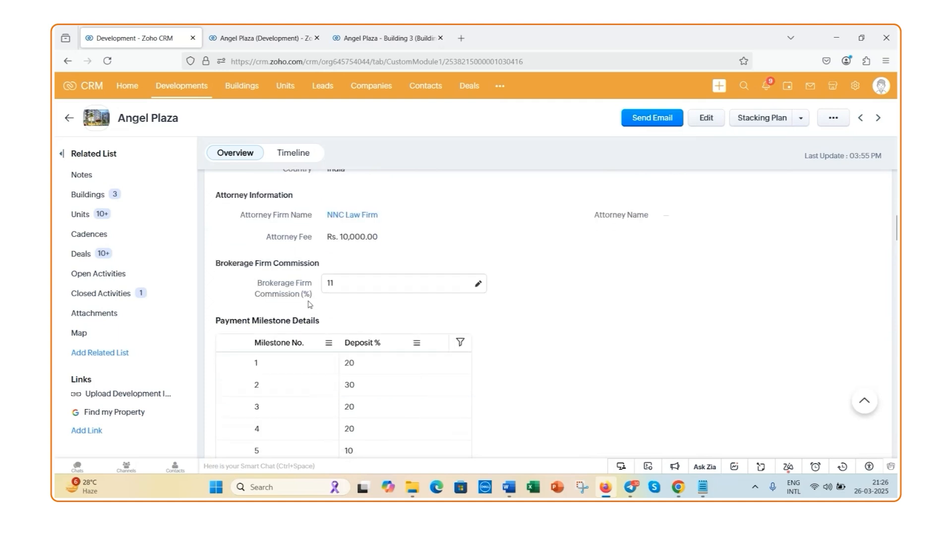
{"action": "scroll", "coordinate": [330, 302], "scroll_direction": "down", "scroll_amount": 1}
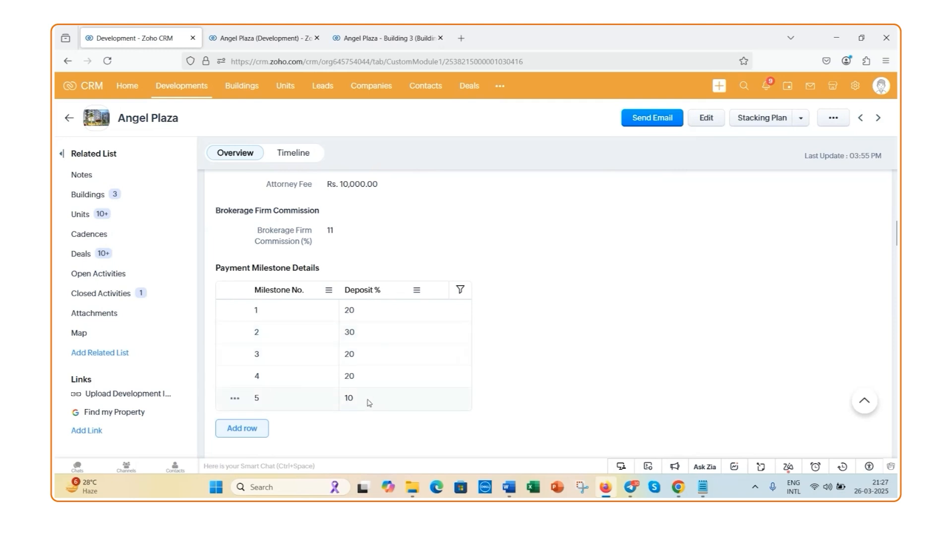
{"action": "left_click", "coordinate": [266, 430]}
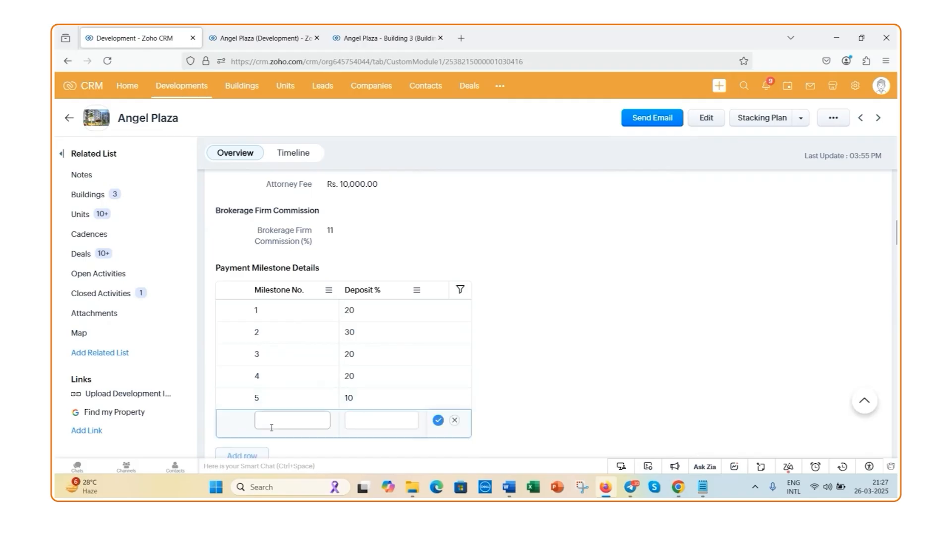
{"action": "left_click", "coordinate": [454, 422]}
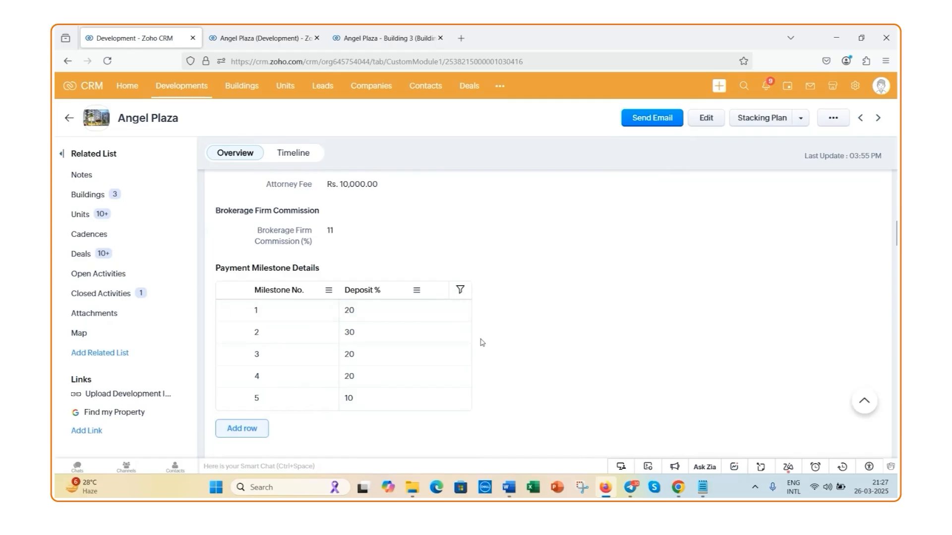
Review Angel Plaza's development expenses, auto-filled financials and website publishing details
{"action": "scroll", "coordinate": [480, 342], "scroll_direction": "down", "scroll_amount": 1}
{"action": "scroll", "coordinate": [480, 342], "scroll_direction": "down", "scroll_amount": 1}
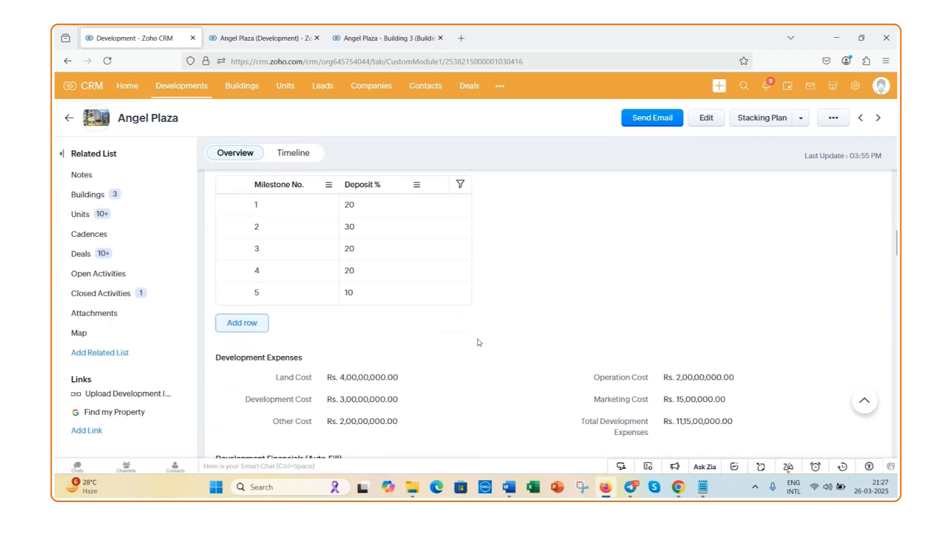
{"action": "scroll", "coordinate": [479, 342], "scroll_direction": "down", "scroll_amount": 1}
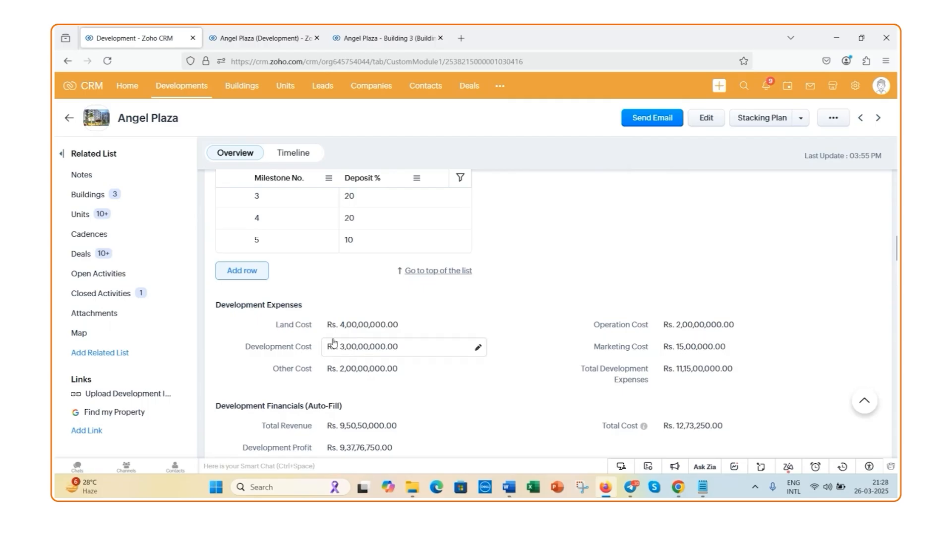
{"action": "scroll", "coordinate": [333, 342], "scroll_direction": "down", "scroll_amount": 2}
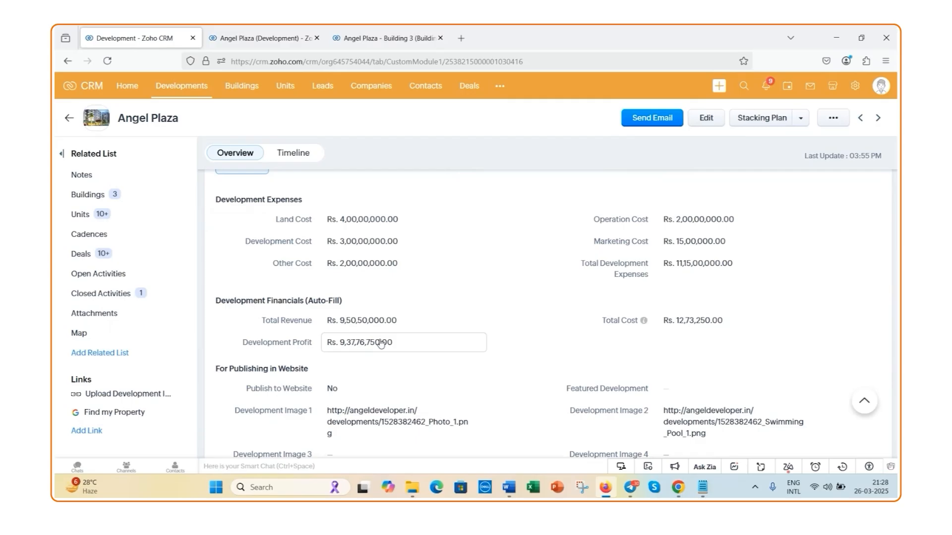
{"action": "scroll", "coordinate": [380, 343], "scroll_direction": "down", "scroll_amount": 1}
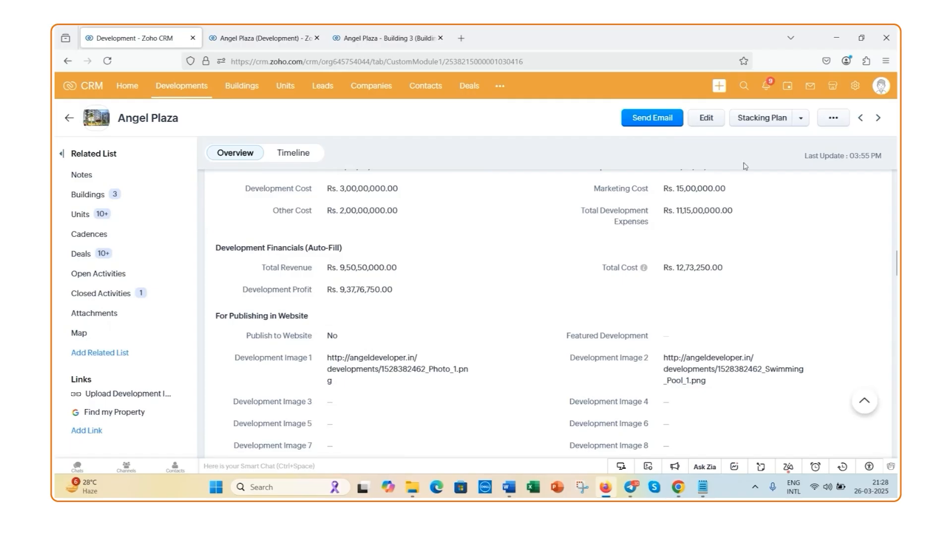
Edit the Angel Plaza record to set Publish to Website and Featured Development to Yes, and save it
{"action": "left_click", "coordinate": [705, 122]}
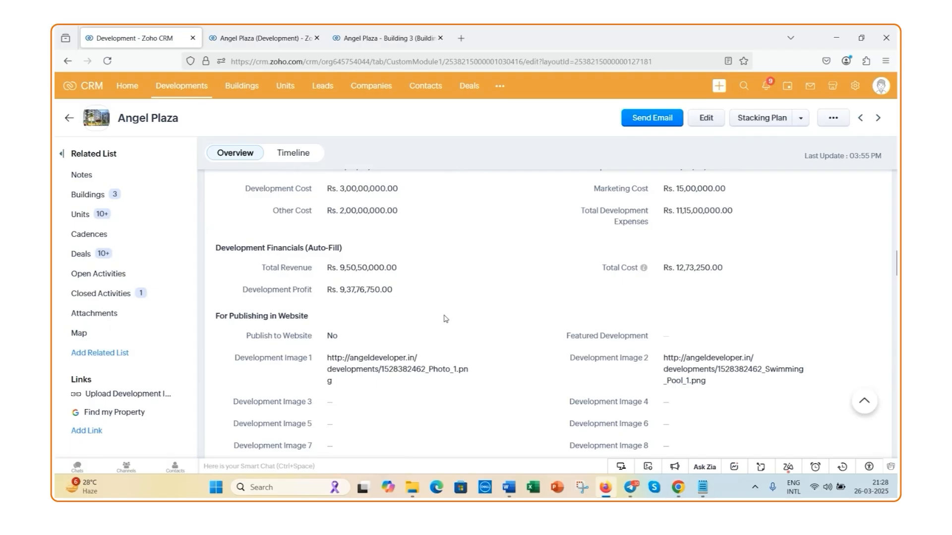
{"action": "scroll", "coordinate": [432, 322], "scroll_direction": "down", "scroll_amount": 8}
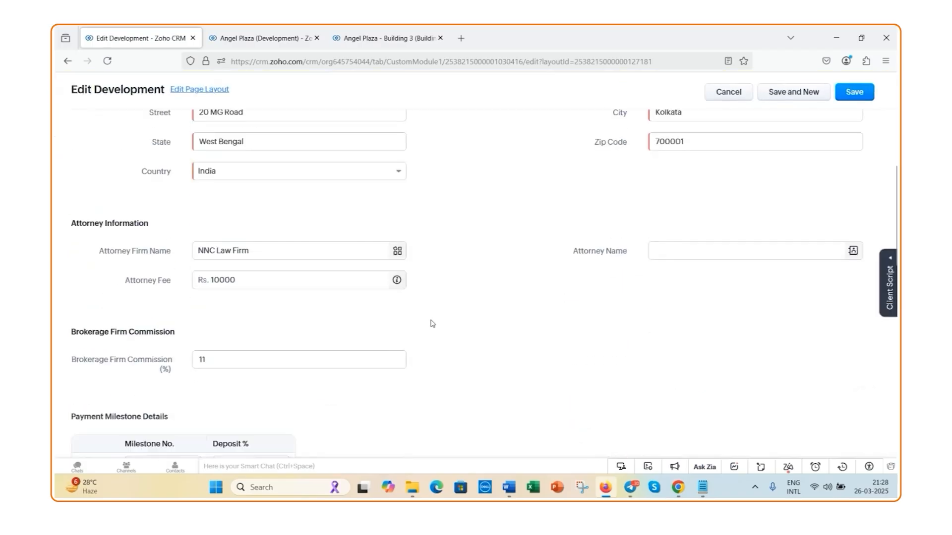
{"action": "scroll", "coordinate": [432, 323], "scroll_direction": "down", "scroll_amount": 10}
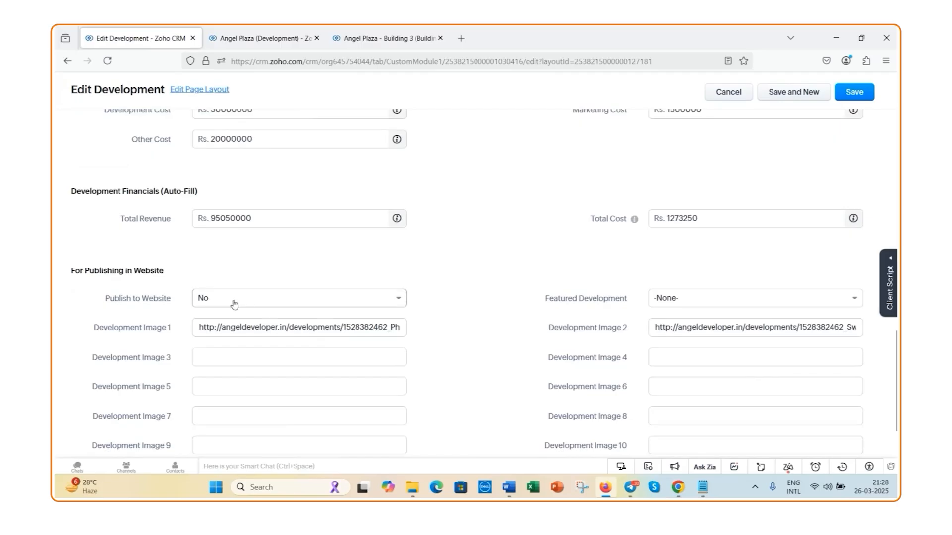
{"action": "left_click", "coordinate": [397, 299]}
{"action": "left_click", "coordinate": [274, 341]}
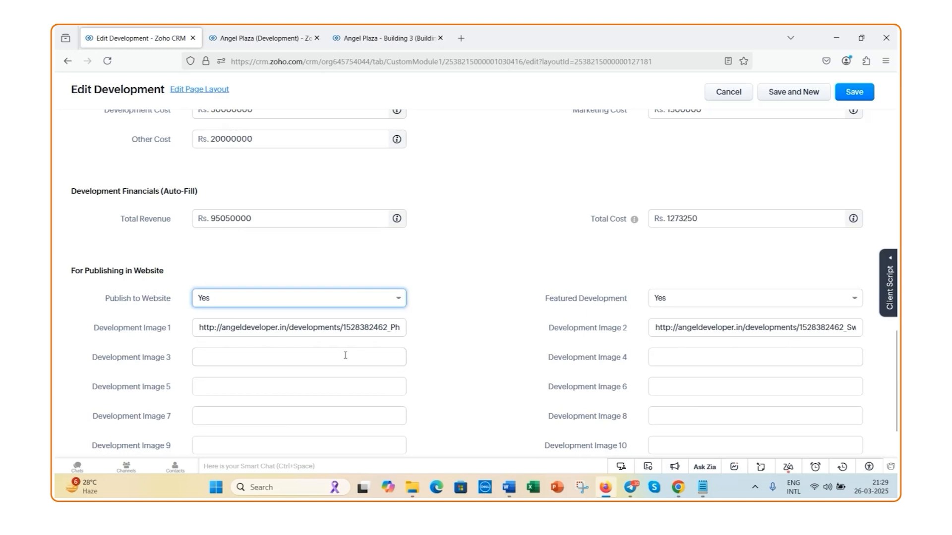
{"action": "left_click", "coordinate": [855, 94]}
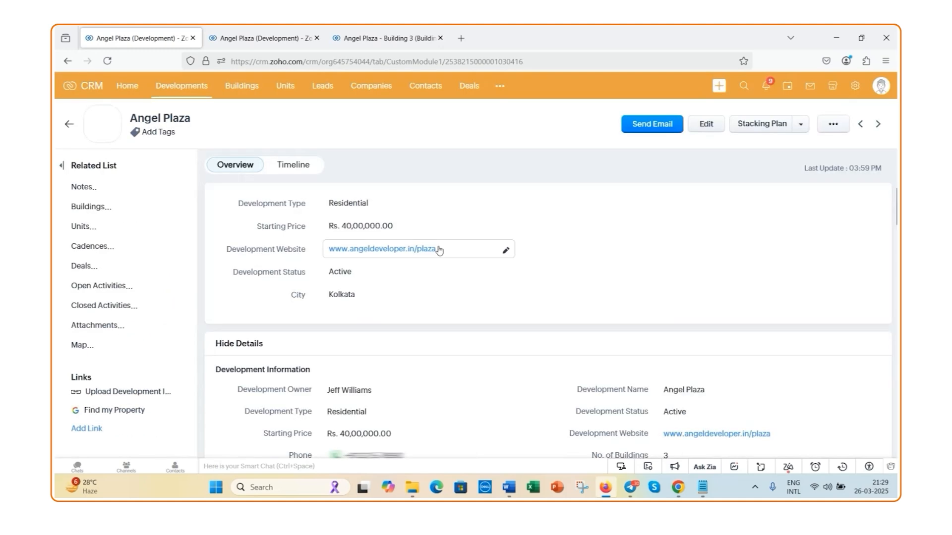
Check the Featured Development options in the website publishing details of Angel Plaza, keeping Yes
{"action": "scroll", "coordinate": [414, 291], "scroll_direction": "down", "scroll_amount": 4}
{"action": "scroll", "coordinate": [415, 291], "scroll_direction": "down", "scroll_amount": 15}
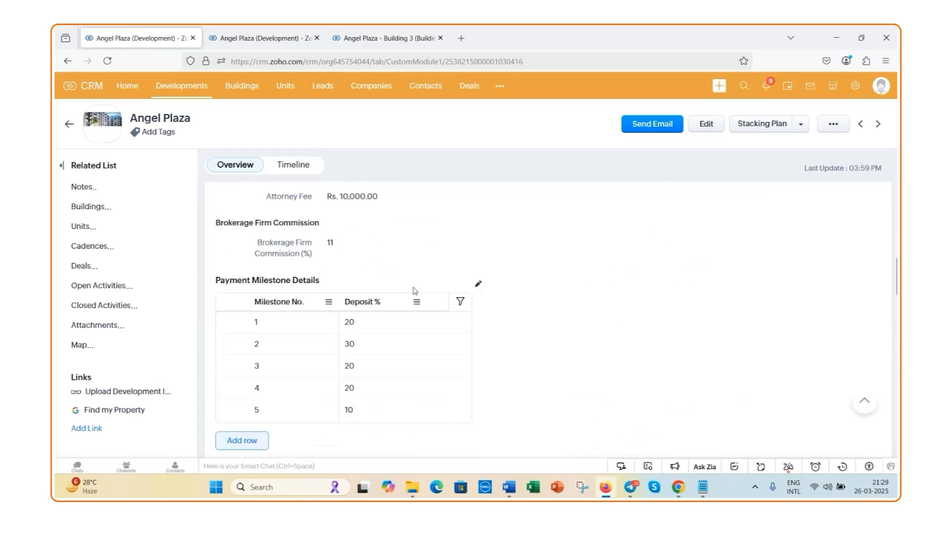
{"action": "scroll", "coordinate": [415, 291], "scroll_direction": "down", "scroll_amount": 3}
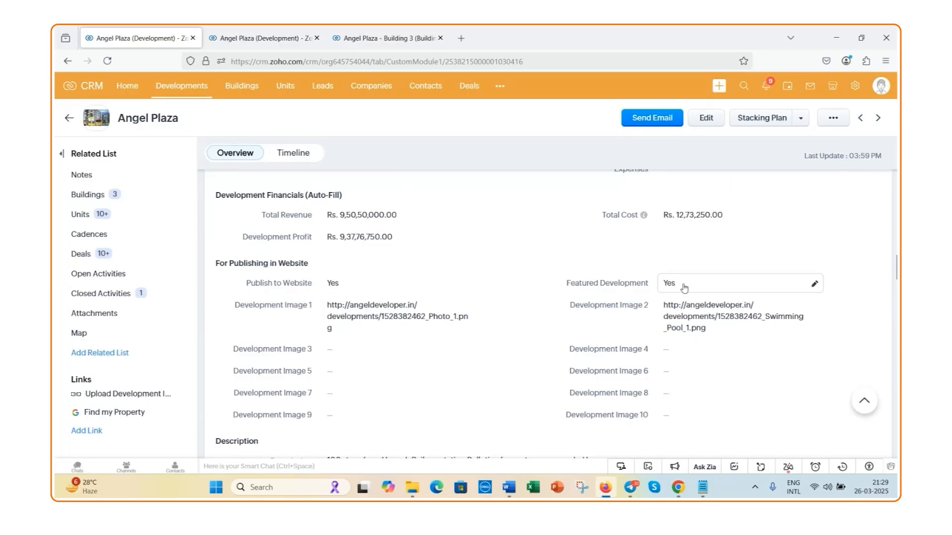
{"action": "left_click", "coordinate": [814, 286]}
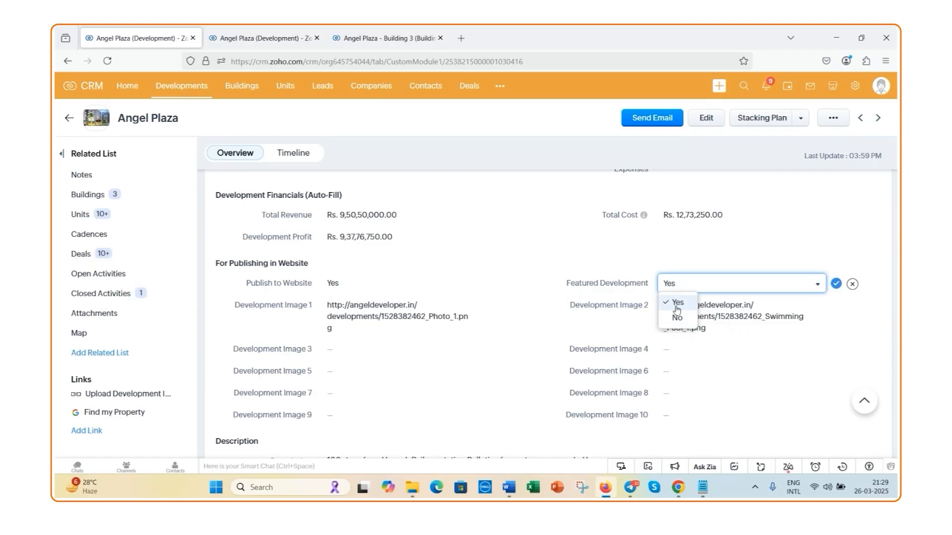
{"action": "left_click", "coordinate": [836, 284]}
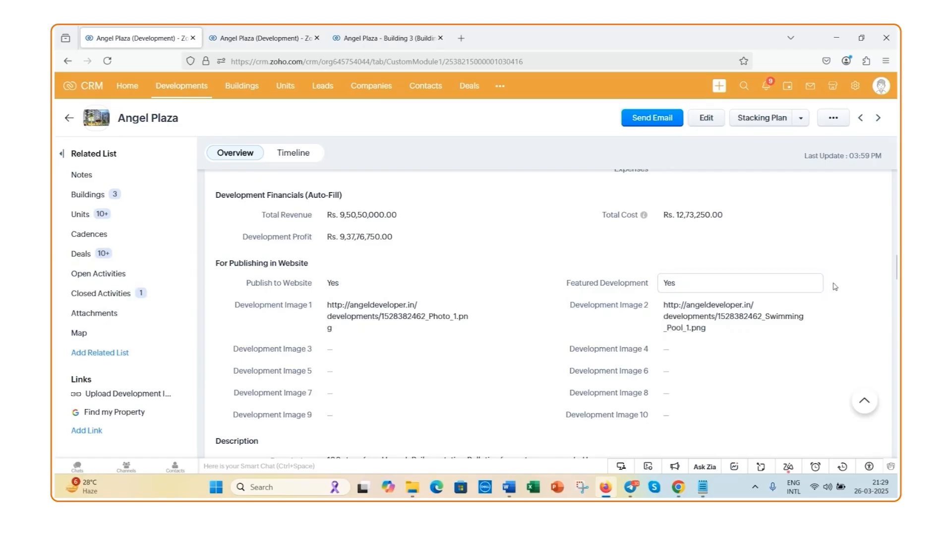
Look over Angel Plaza's development images and description, and return to its Development Information section
{"action": "scroll", "coordinate": [534, 234], "scroll_direction": "down", "scroll_amount": 2}
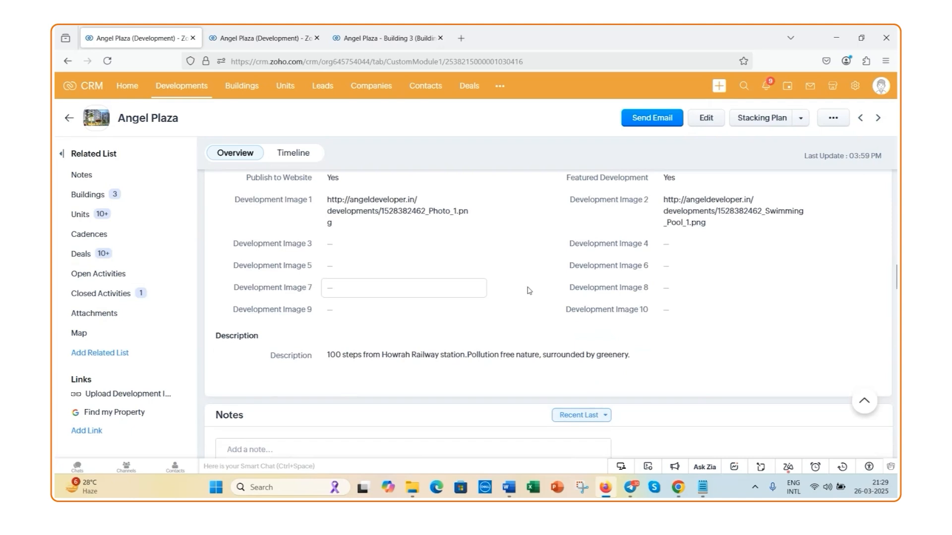
{"action": "scroll", "coordinate": [451, 284], "scroll_direction": "up", "scroll_amount": 4}
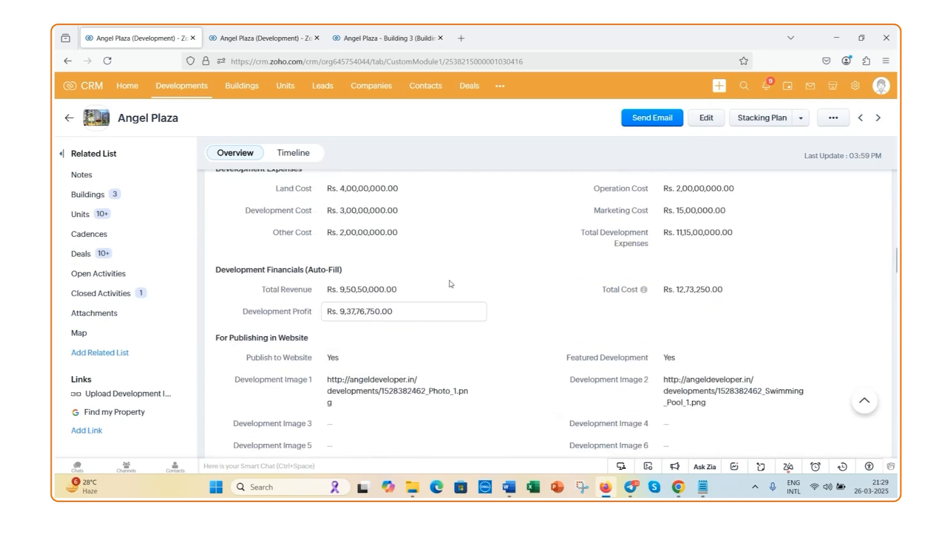
{"action": "scroll", "coordinate": [450, 284], "scroll_direction": "up", "scroll_amount": 3}
{"action": "scroll", "coordinate": [450, 284], "scroll_direction": "up", "scroll_amount": 1}
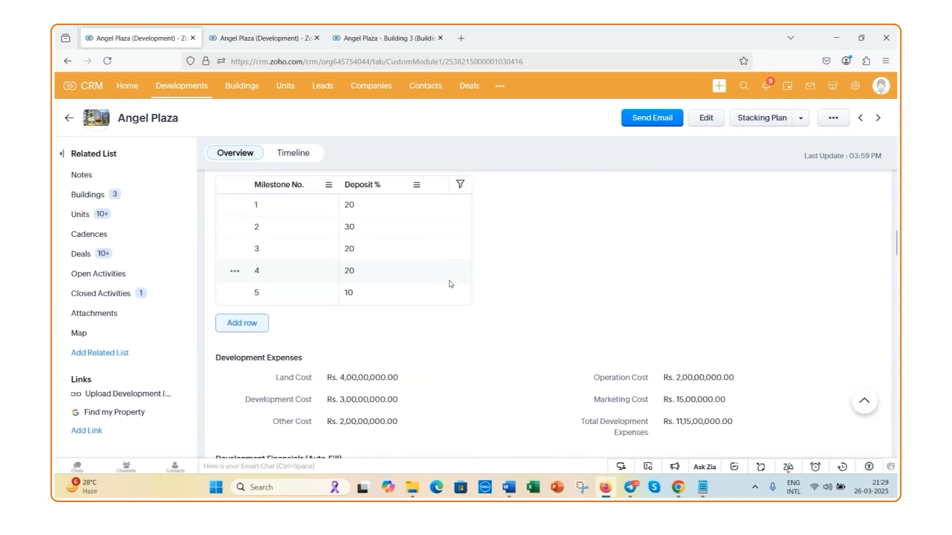
{"action": "scroll", "coordinate": [450, 284], "scroll_direction": "up", "scroll_amount": 3}
{"action": "scroll", "coordinate": [451, 284], "scroll_direction": "up", "scroll_amount": 5}
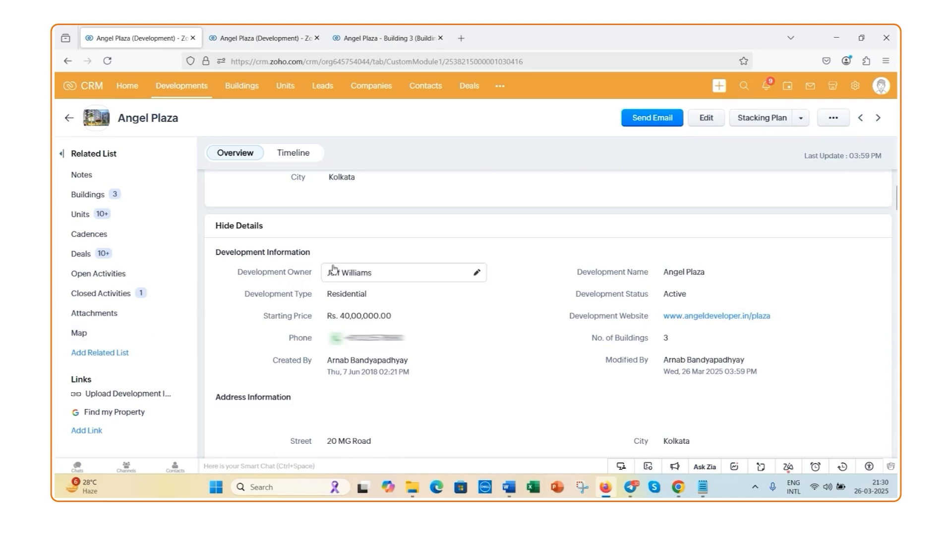
Open Angel Plaza's Stacking Plan report, examine the unit status by floor for Buildings 1 to 3, and close it
{"action": "left_click", "coordinate": [766, 127]}
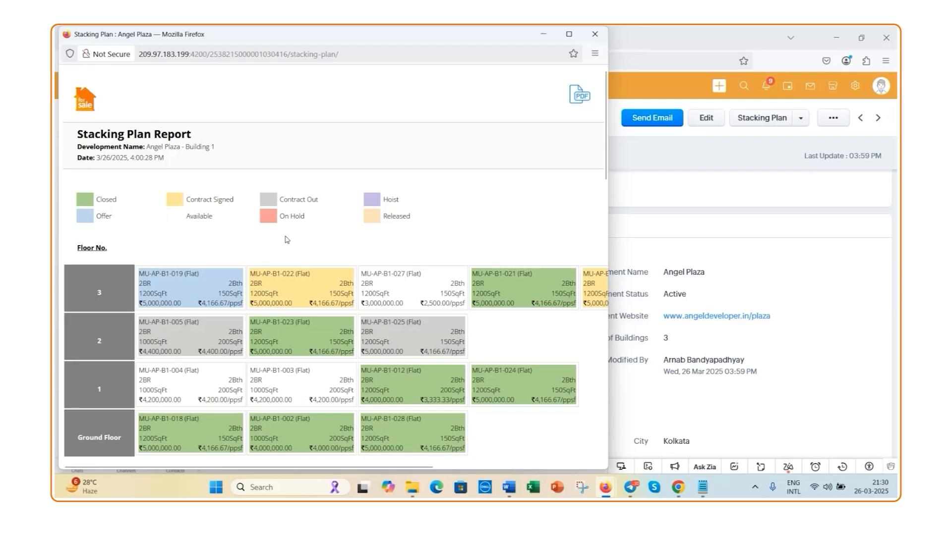
{"action": "scroll", "coordinate": [287, 239], "scroll_direction": "down", "scroll_amount": 3}
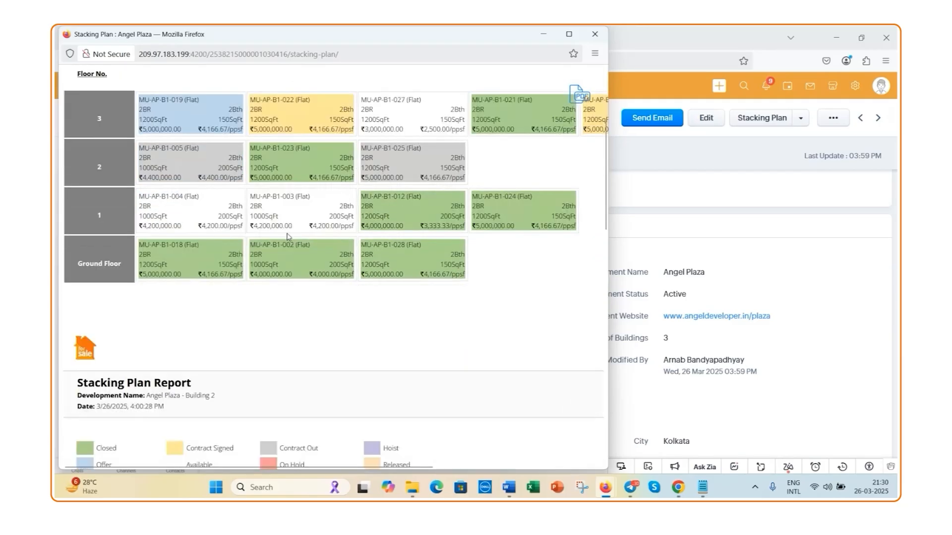
{"action": "scroll", "coordinate": [287, 237], "scroll_direction": "down", "scroll_amount": 3}
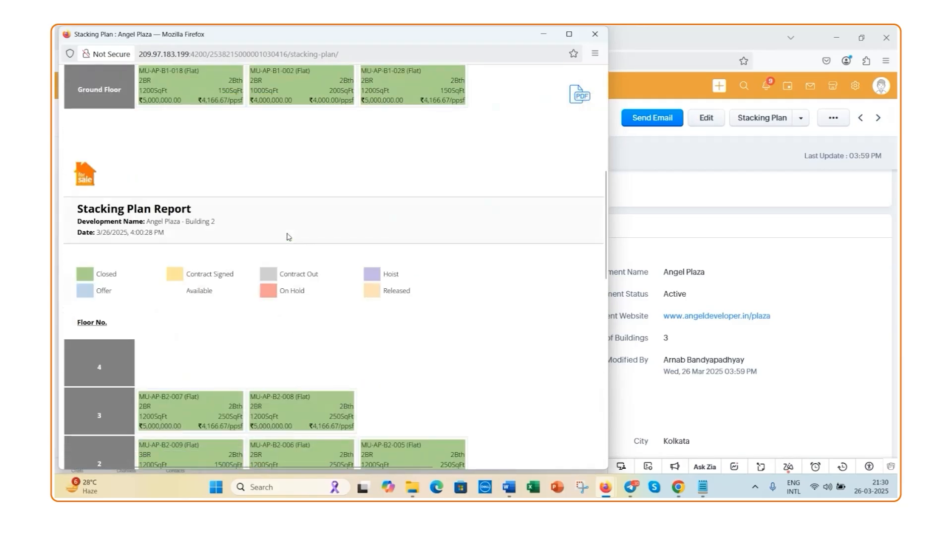
{"action": "scroll", "coordinate": [286, 237], "scroll_direction": "down", "scroll_amount": 1}
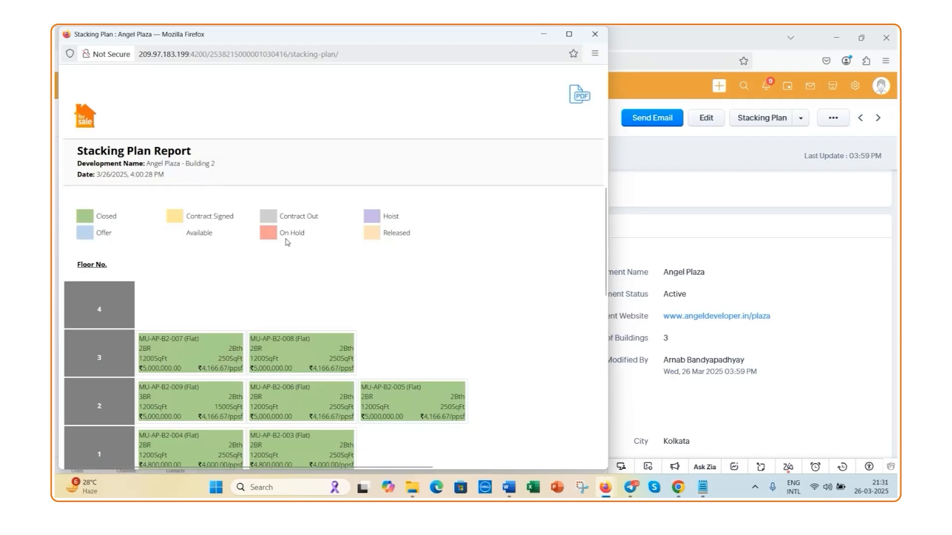
{"action": "scroll", "coordinate": [287, 242], "scroll_direction": "down", "scroll_amount": 4}
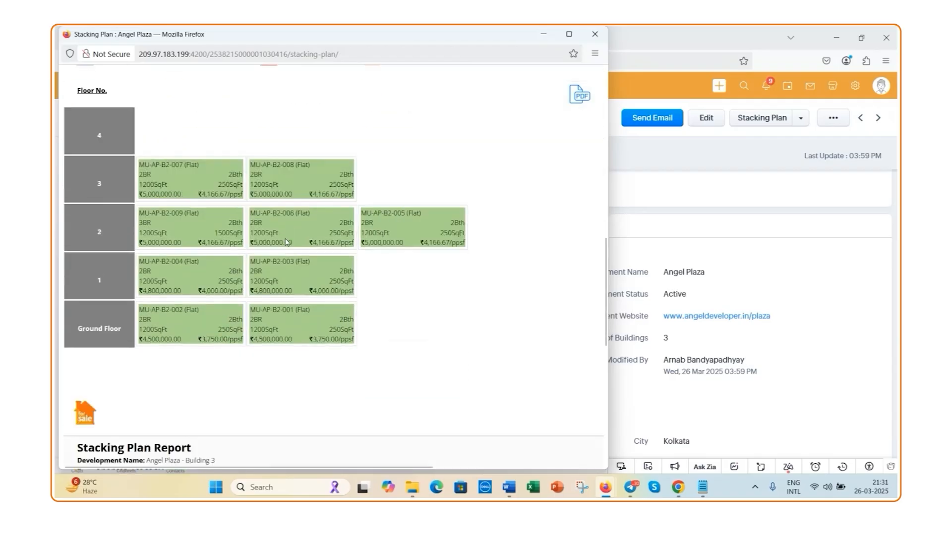
{"action": "scroll", "coordinate": [286, 240], "scroll_direction": "down", "scroll_amount": 2}
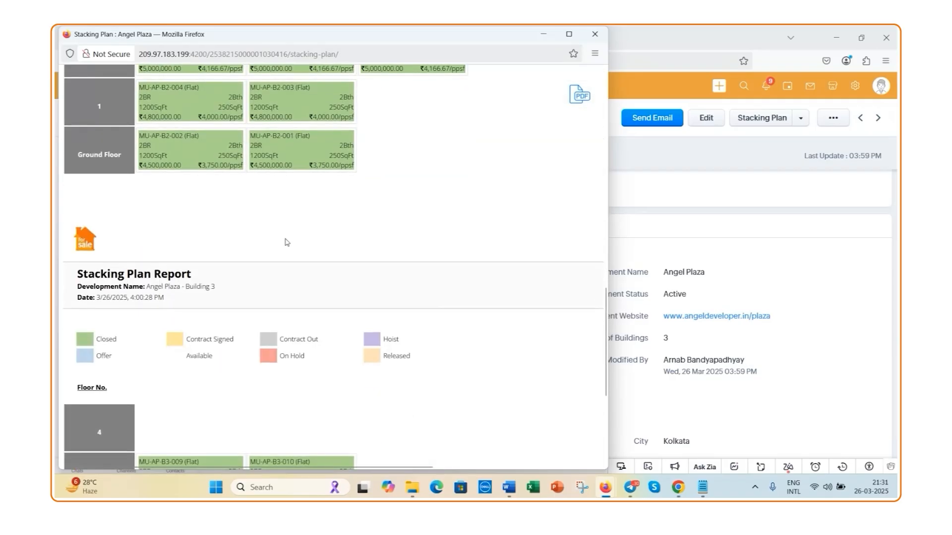
{"action": "scroll", "coordinate": [287, 242], "scroll_direction": "down", "scroll_amount": 1}
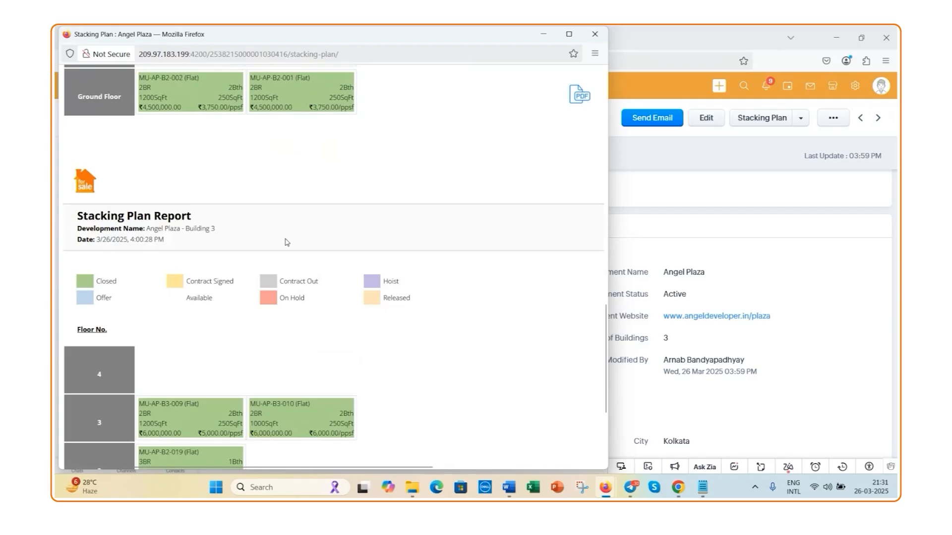
{"action": "scroll", "coordinate": [287, 241], "scroll_direction": "down", "scroll_amount": 1}
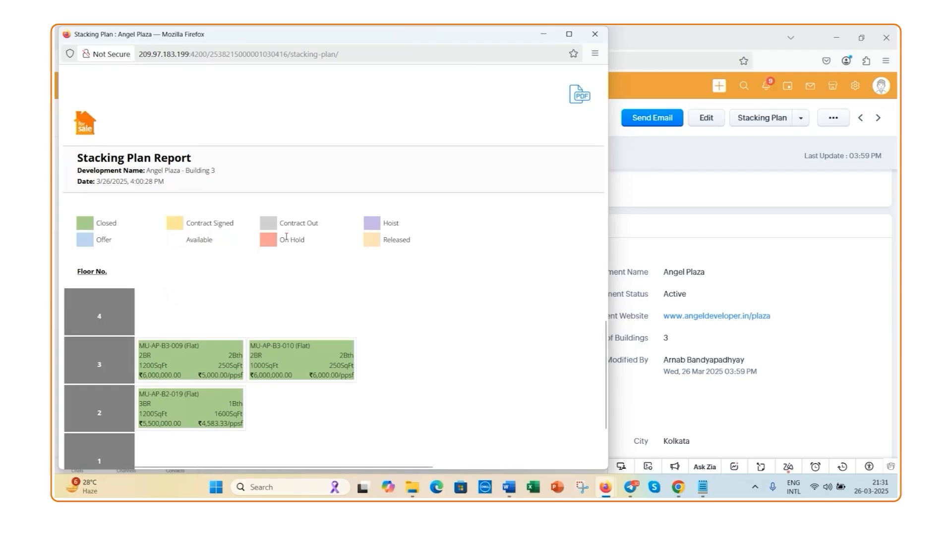
{"action": "scroll", "coordinate": [246, 240], "scroll_direction": "down", "scroll_amount": 1}
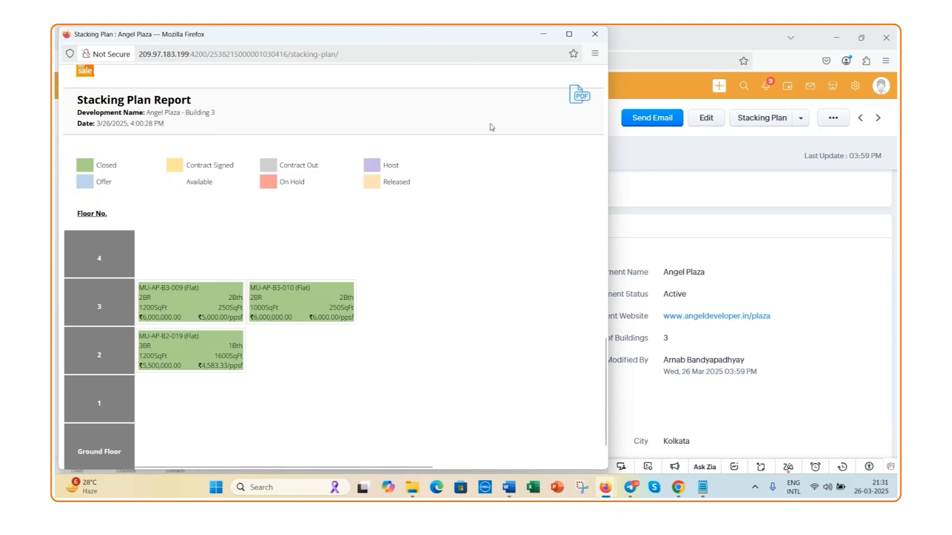
{"action": "left_click", "coordinate": [595, 34]}
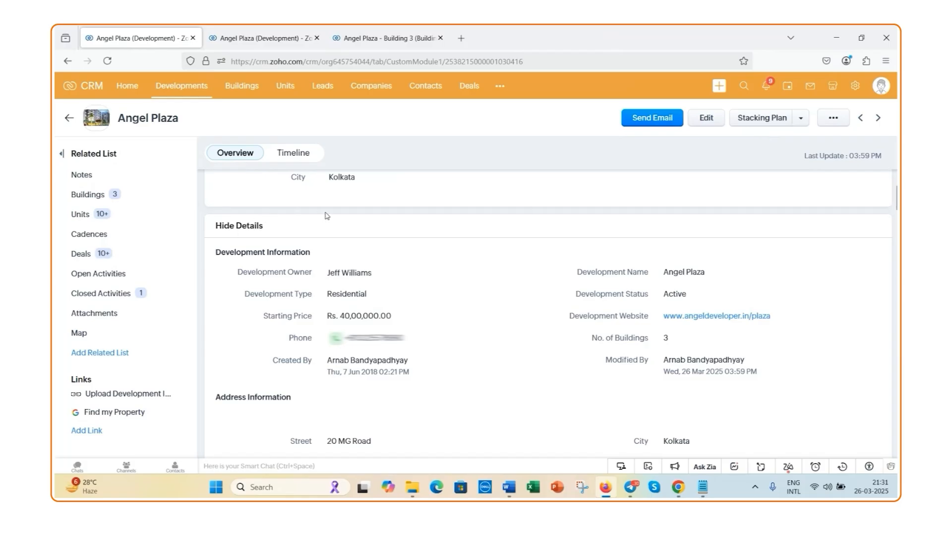
View Angel Plaza's related buildings and switch to the already open Angel Plaza - Building 3 record
{"action": "scroll", "coordinate": [363, 279], "scroll_direction": "up", "scroll_amount": 2}
{"action": "scroll", "coordinate": [363, 278], "scroll_direction": "up", "scroll_amount": 3}
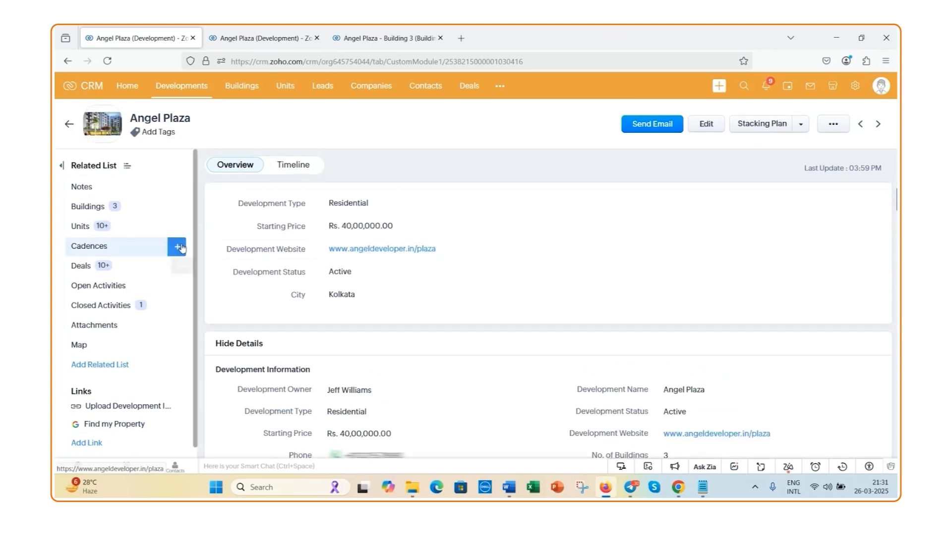
{"action": "left_click", "coordinate": [100, 213]}
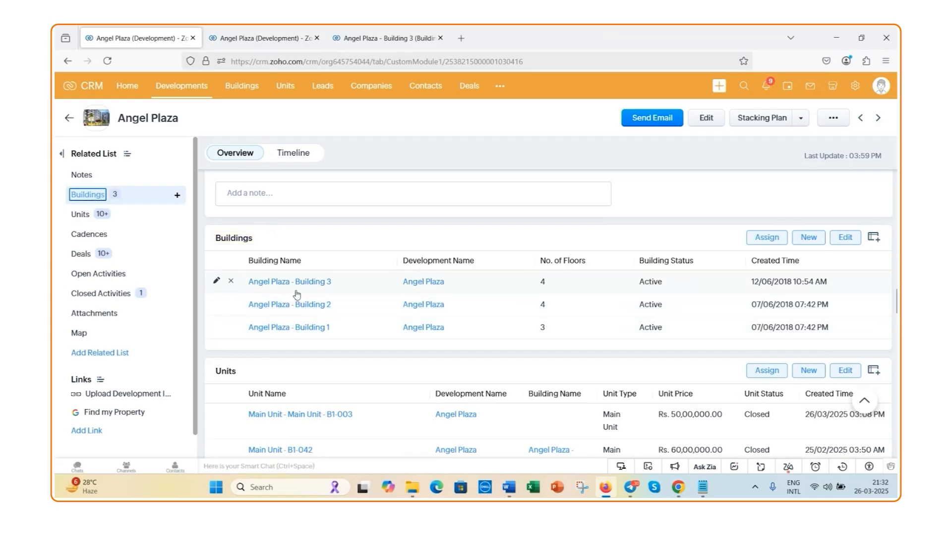
{"action": "left_click", "coordinate": [268, 45]}
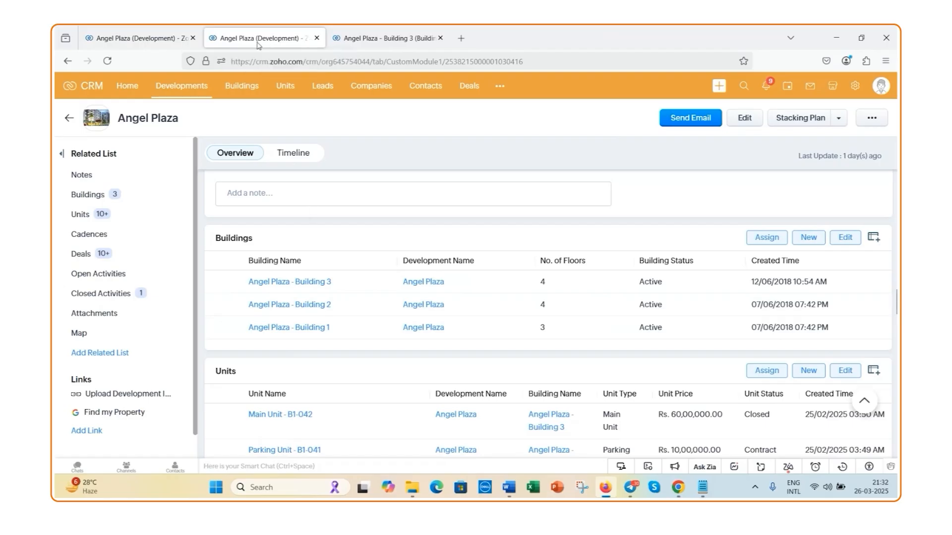
{"action": "left_click", "coordinate": [377, 38]}
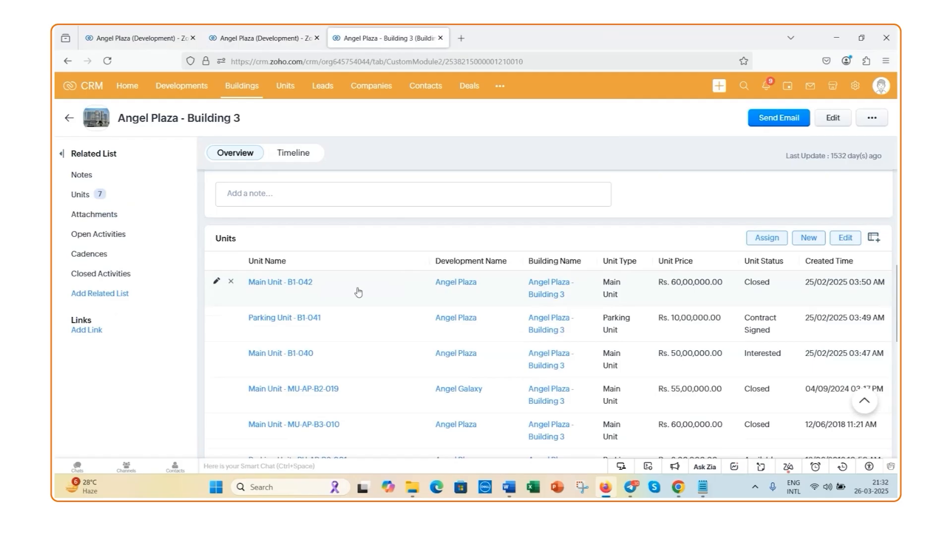
Review the building information of Angel Plaza - Building 3 and look through its related units
{"action": "scroll", "coordinate": [333, 292], "scroll_direction": "up", "scroll_amount": 10}
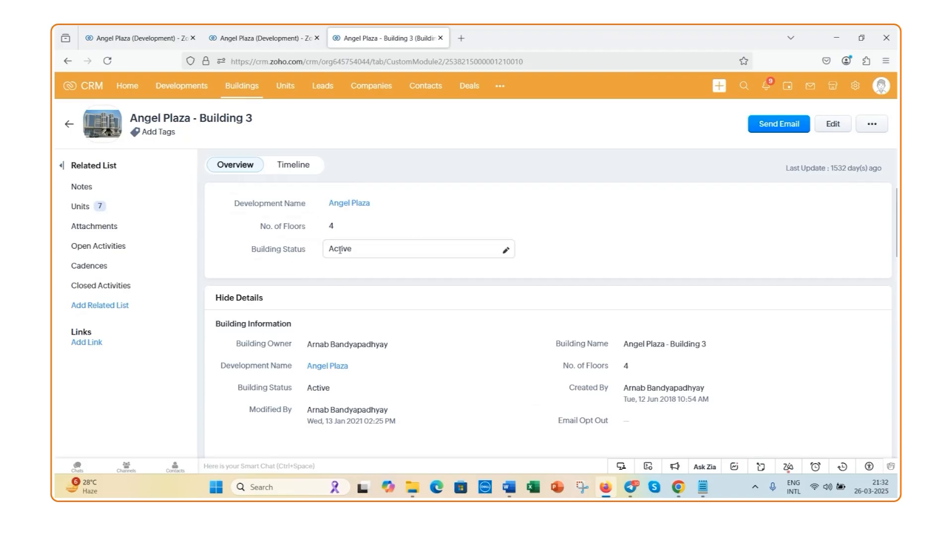
{"action": "scroll", "coordinate": [365, 254], "scroll_direction": "down", "scroll_amount": 2}
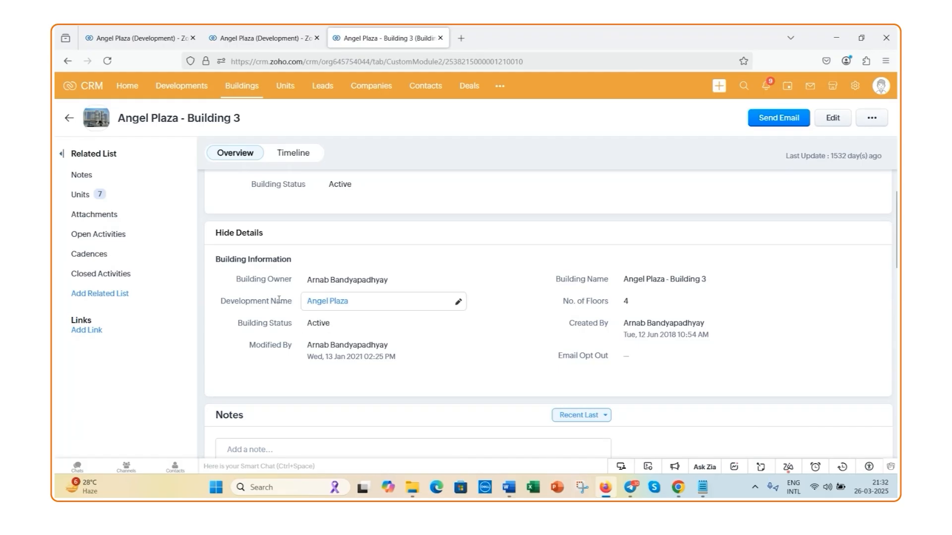
{"action": "left_click", "coordinate": [82, 194]}
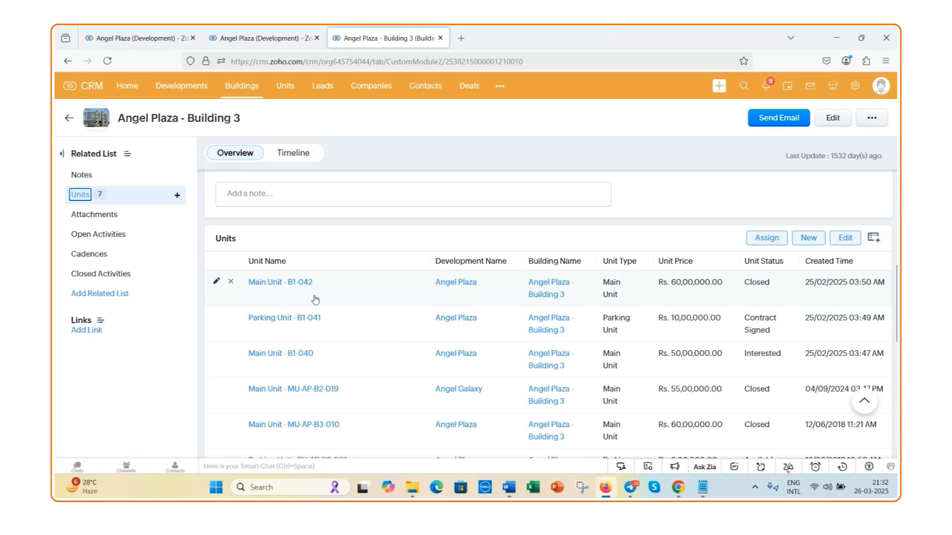
{"action": "scroll", "coordinate": [316, 300], "scroll_direction": "down", "scroll_amount": 2}
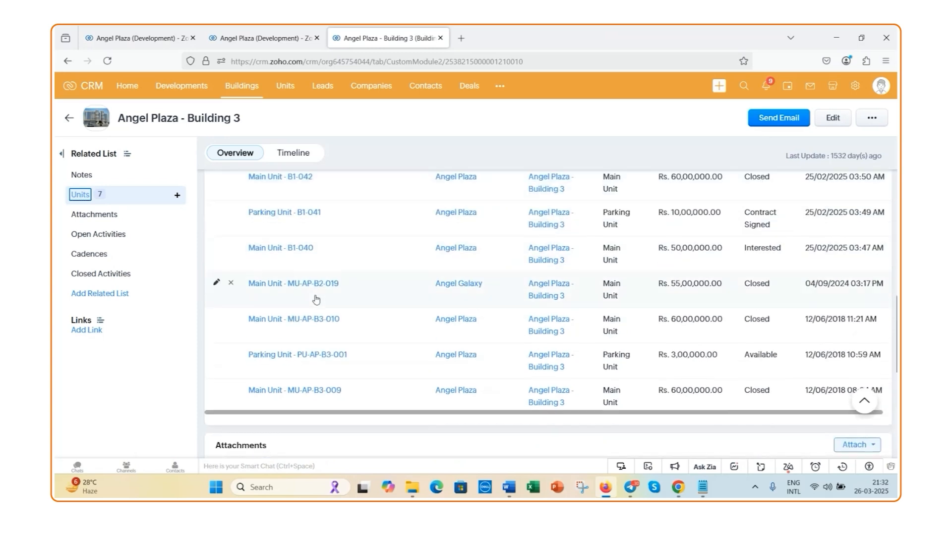
Open Main Unit - B1-042 from the building's related units and set its Unit Status to Available
{"action": "scroll", "coordinate": [305, 379], "scroll_direction": "up", "scroll_amount": 2}
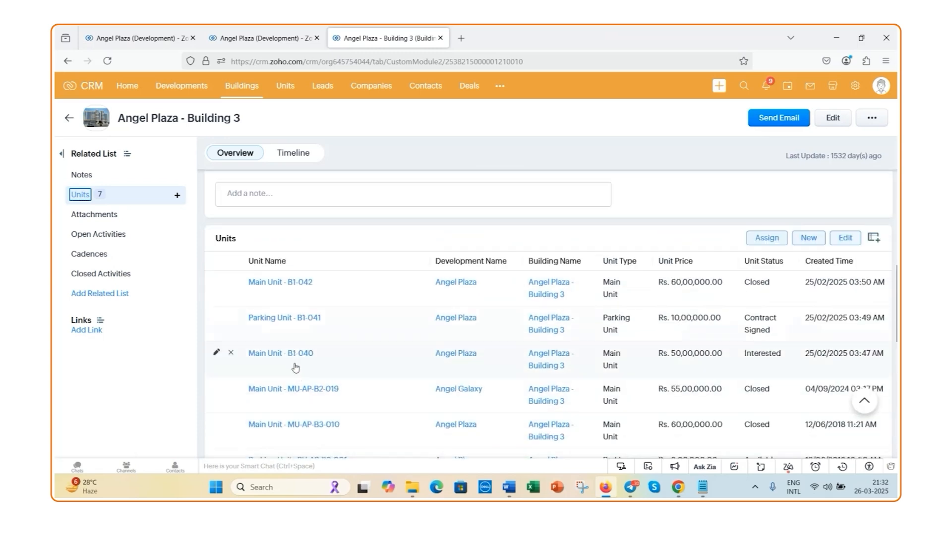
{"action": "left_click", "coordinate": [284, 291]}
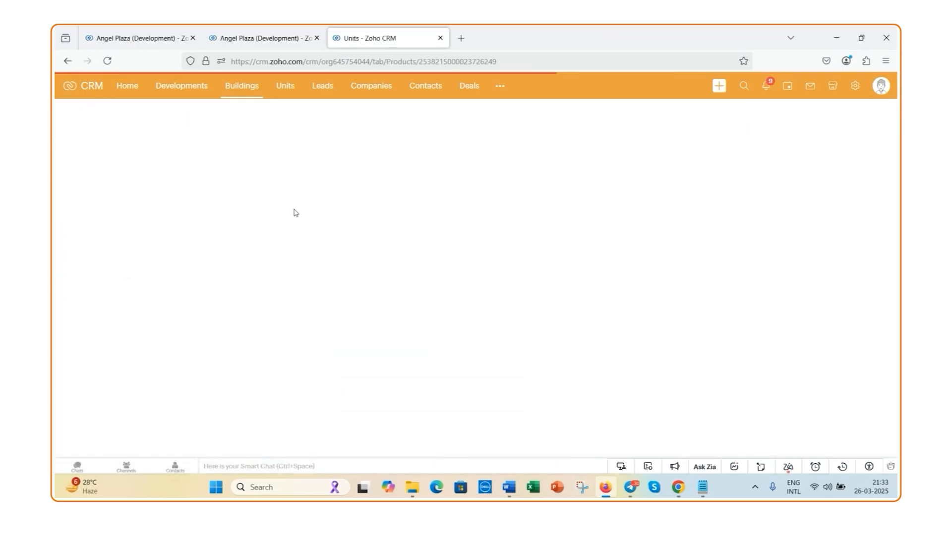
{"action": "scroll", "coordinate": [393, 156], "scroll_direction": "down", "scroll_amount": 1}
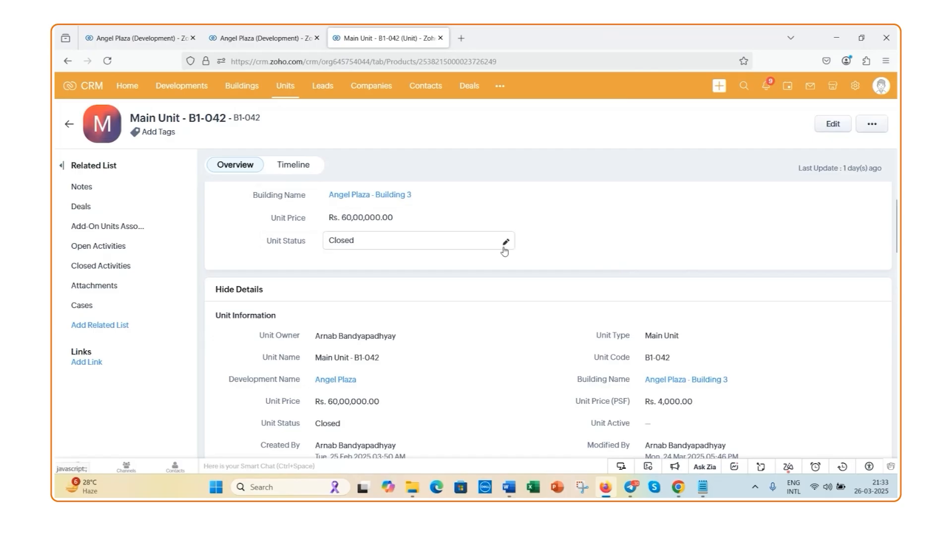
{"action": "left_click", "coordinate": [504, 251]}
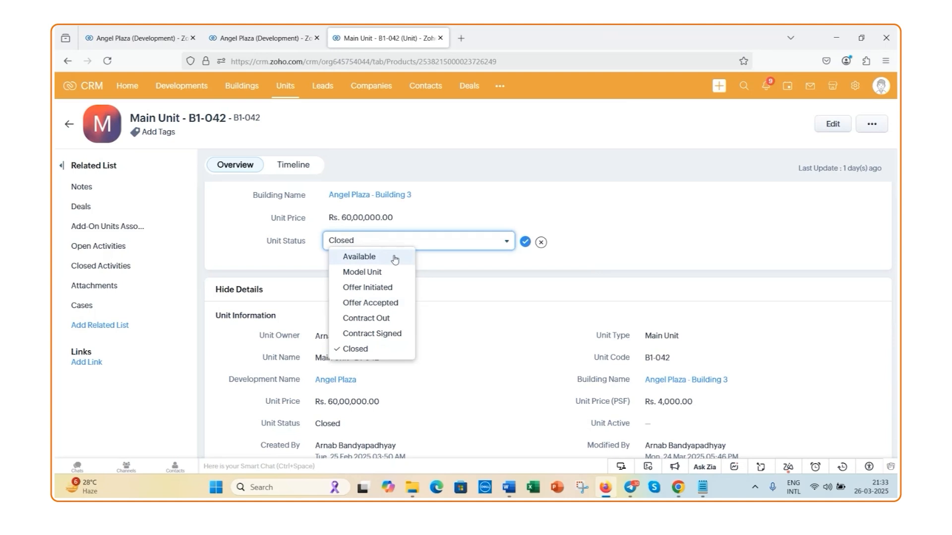
{"action": "left_click", "coordinate": [367, 256]}
{"action": "left_click", "coordinate": [525, 244]}
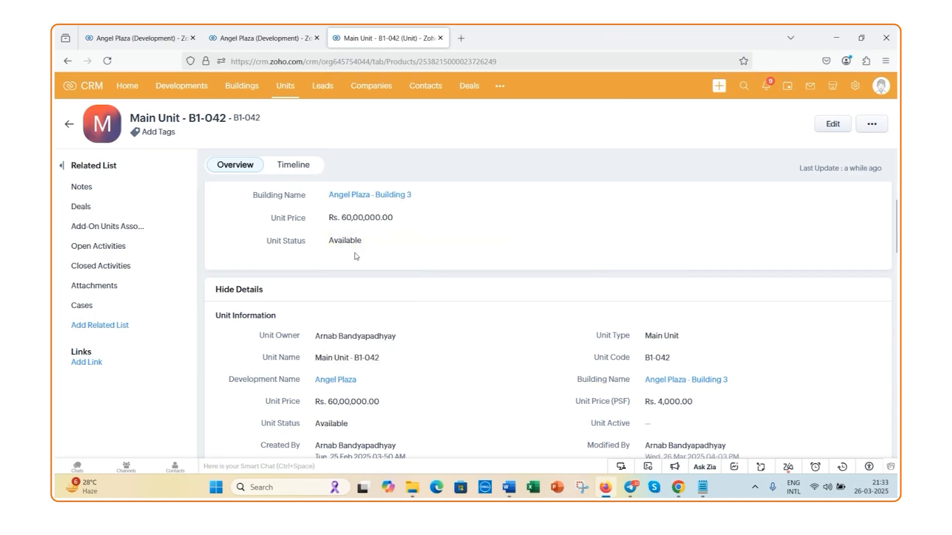
Review the unit information of Main Unit - B1-042, open the record for editing and examine the Unit Type options
{"action": "scroll", "coordinate": [356, 256], "scroll_direction": "down", "scroll_amount": 2}
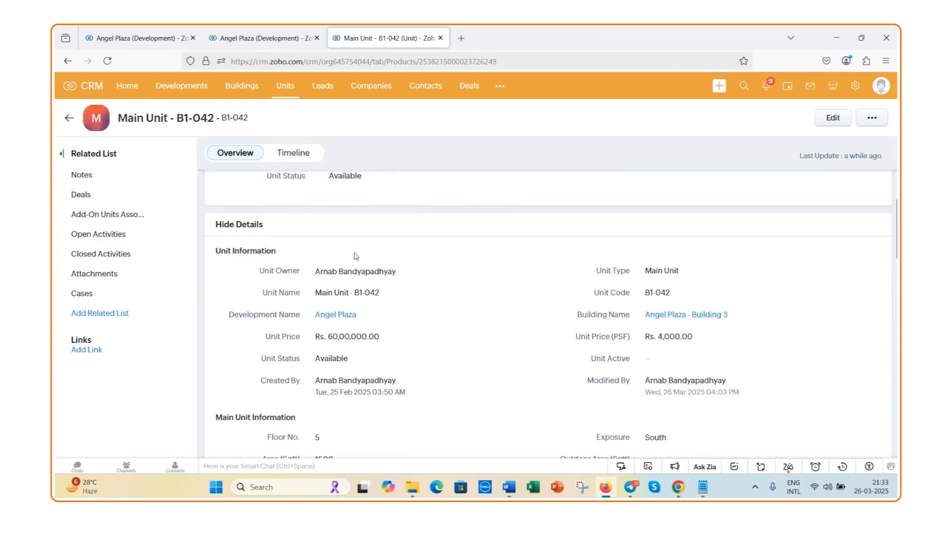
{"action": "scroll", "coordinate": [357, 256], "scroll_direction": "down", "scroll_amount": 1}
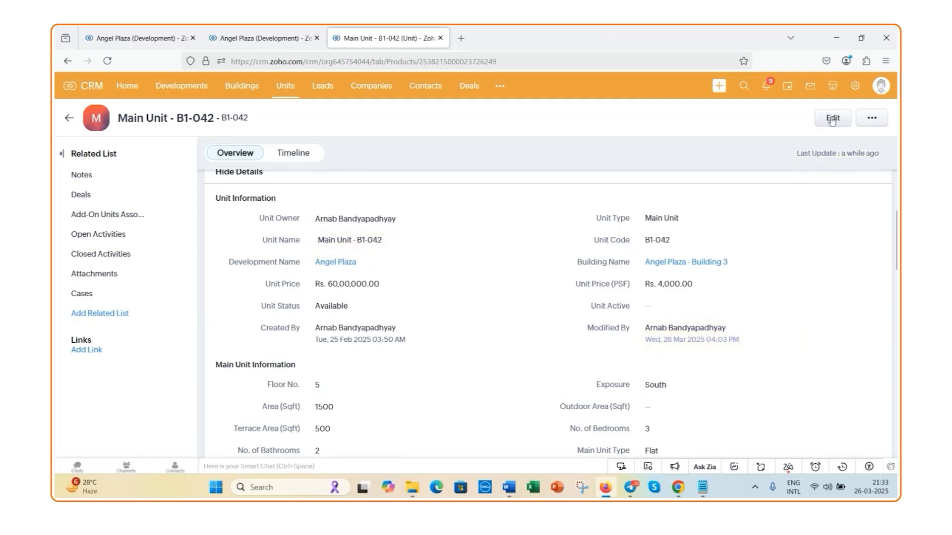
{"action": "left_click", "coordinate": [832, 120]}
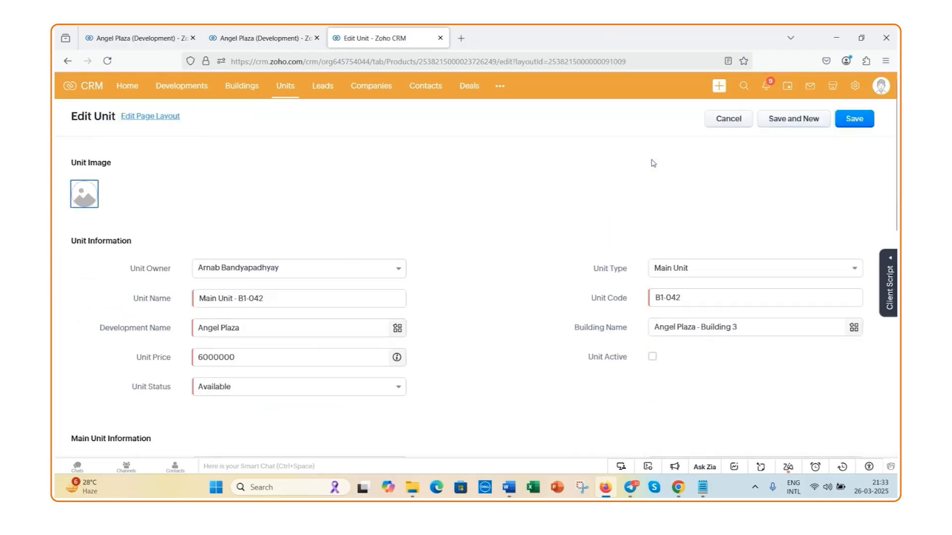
{"action": "scroll", "coordinate": [647, 198], "scroll_direction": "down", "scroll_amount": 1}
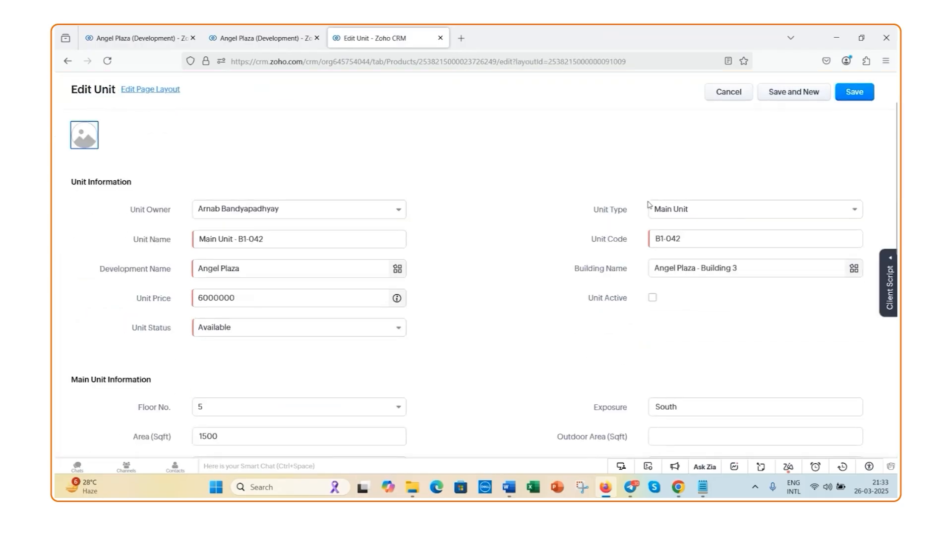
{"action": "left_click", "coordinate": [847, 211]}
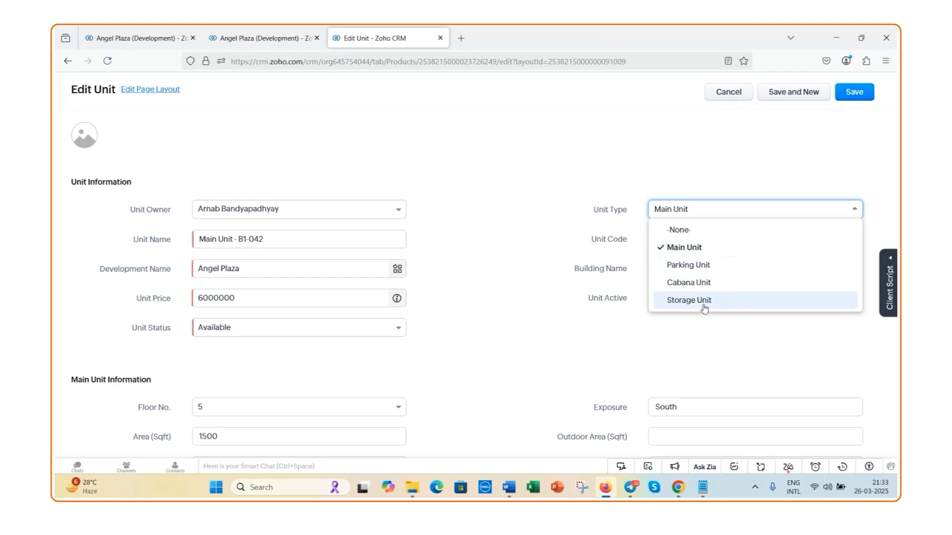
{"action": "left_click", "coordinate": [859, 215]}
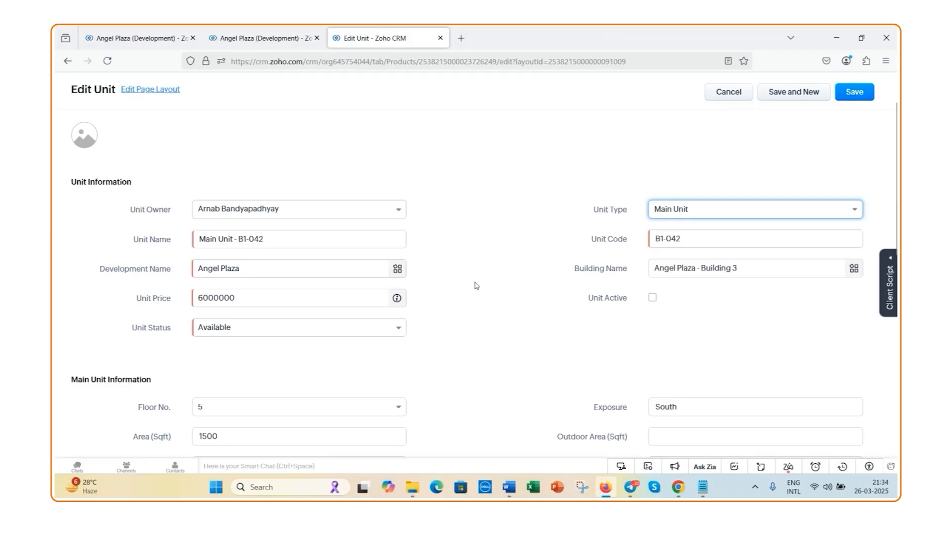
Examine the unit's Main Unit Information fields, including the choices for Floor No. and Main Unit Type
{"action": "scroll", "coordinate": [421, 285], "scroll_direction": "down", "scroll_amount": 2}
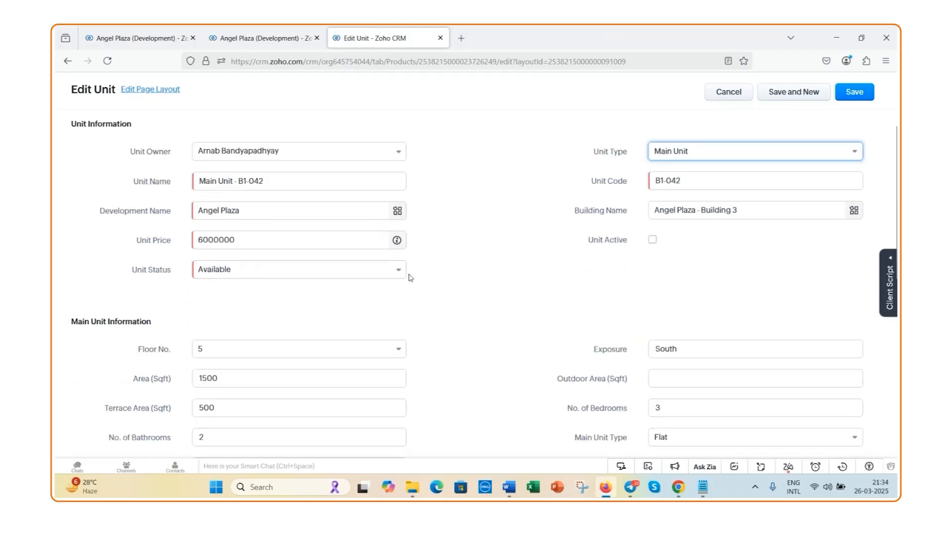
{"action": "scroll", "coordinate": [409, 276], "scroll_direction": "down", "scroll_amount": 4}
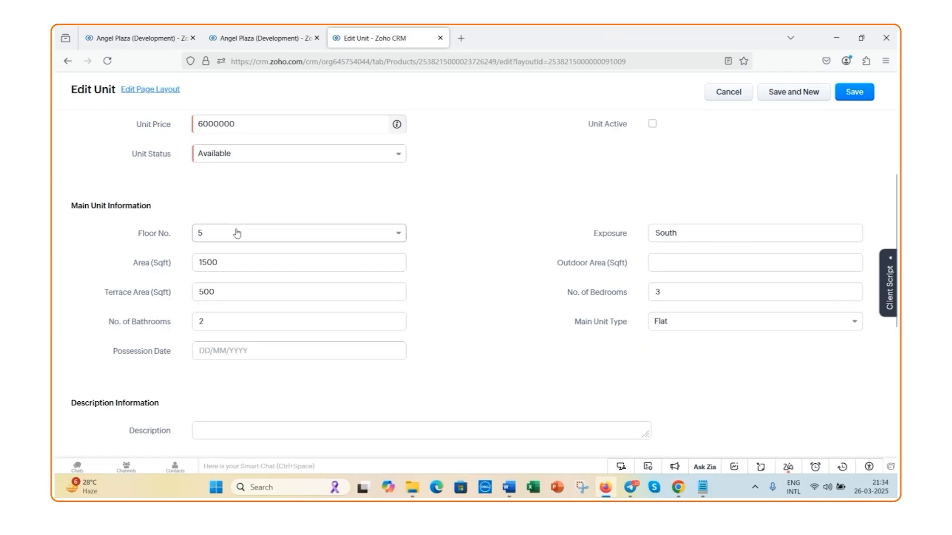
{"action": "left_click", "coordinate": [390, 238]}
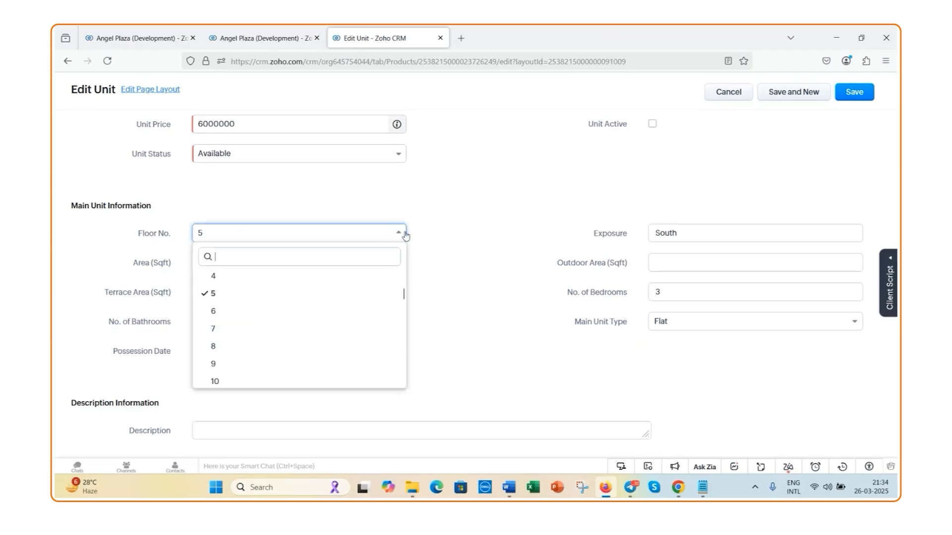
{"action": "left_click", "coordinate": [405, 236]}
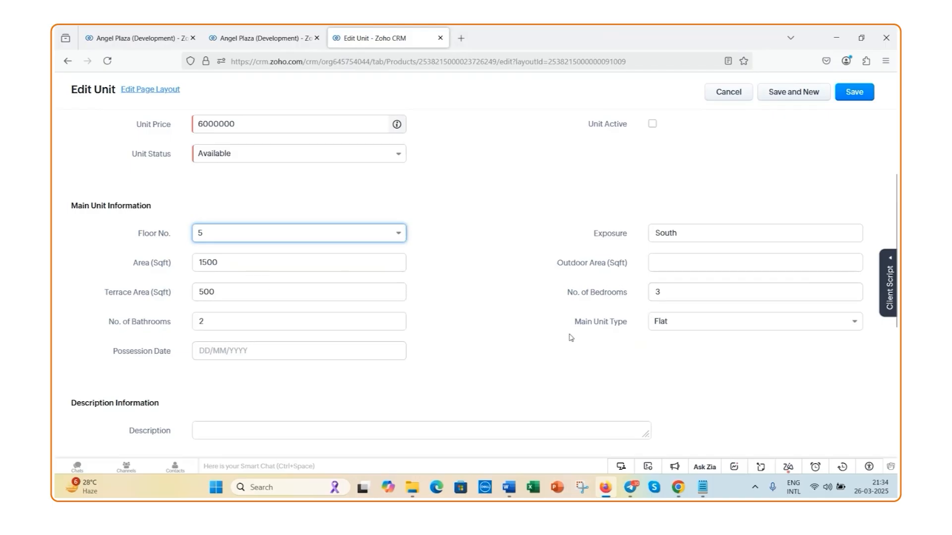
{"action": "left_click", "coordinate": [851, 325]}
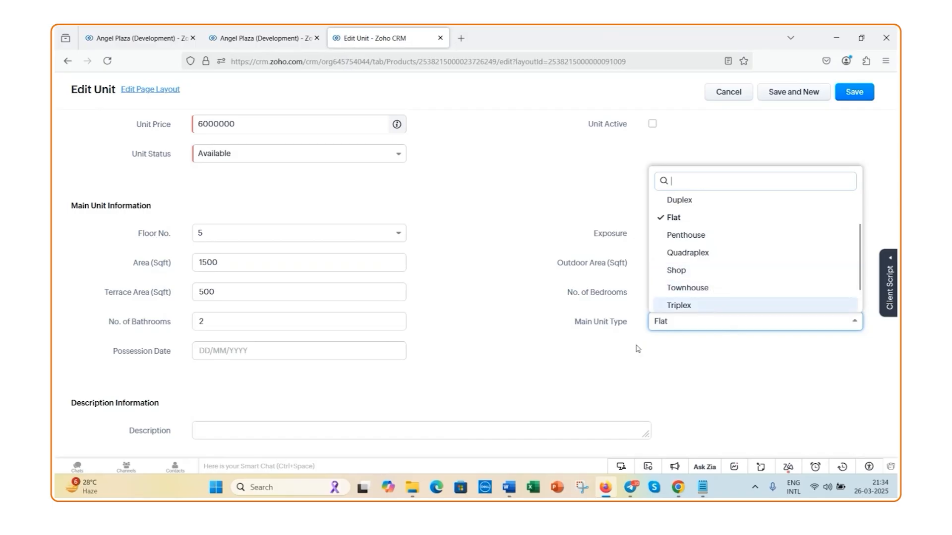
{"action": "key", "text": "Escape"}
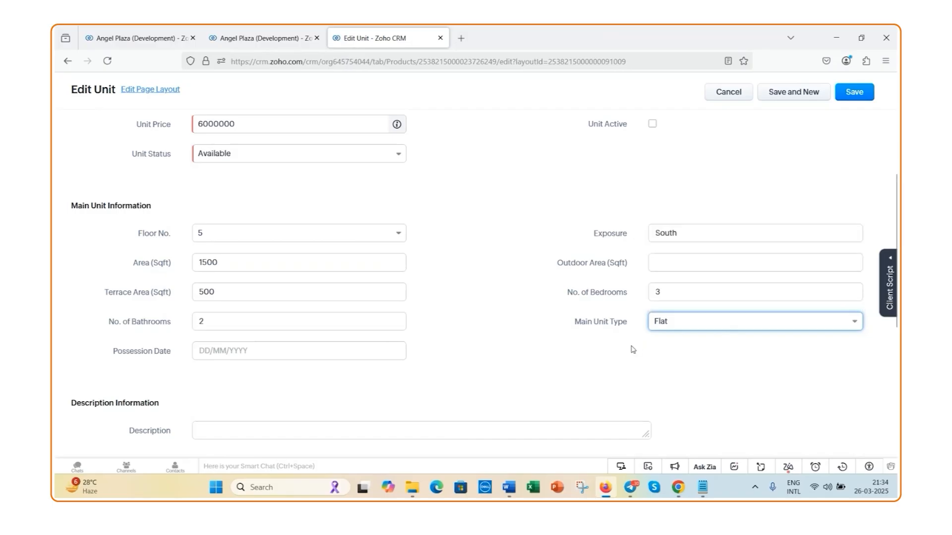
Enlarge the unit's Description box to look over that section, and save the Main Unit - B1-042 record
{"action": "scroll", "coordinate": [430, 304], "scroll_direction": "down", "scroll_amount": 2}
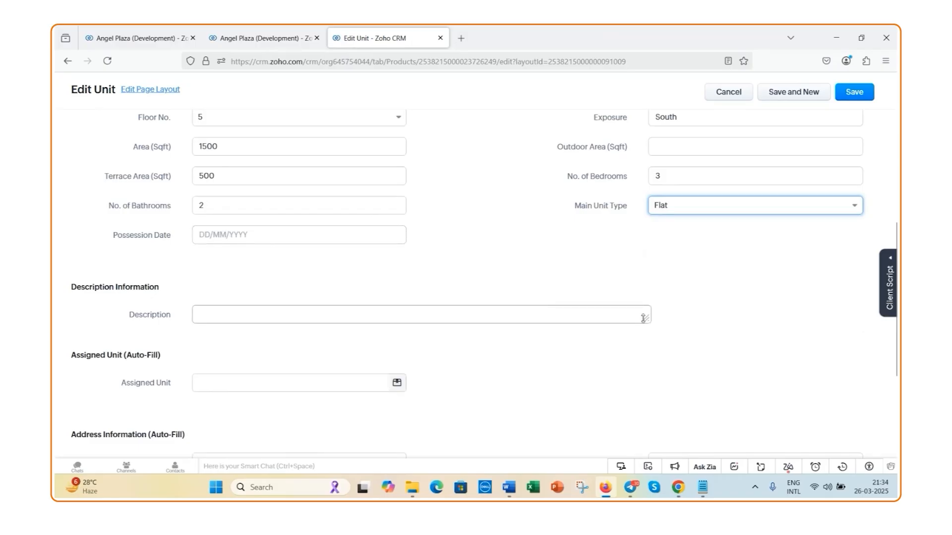
{"action": "left_click_drag", "start_coordinate": [645, 319], "coordinate": [645, 405]}
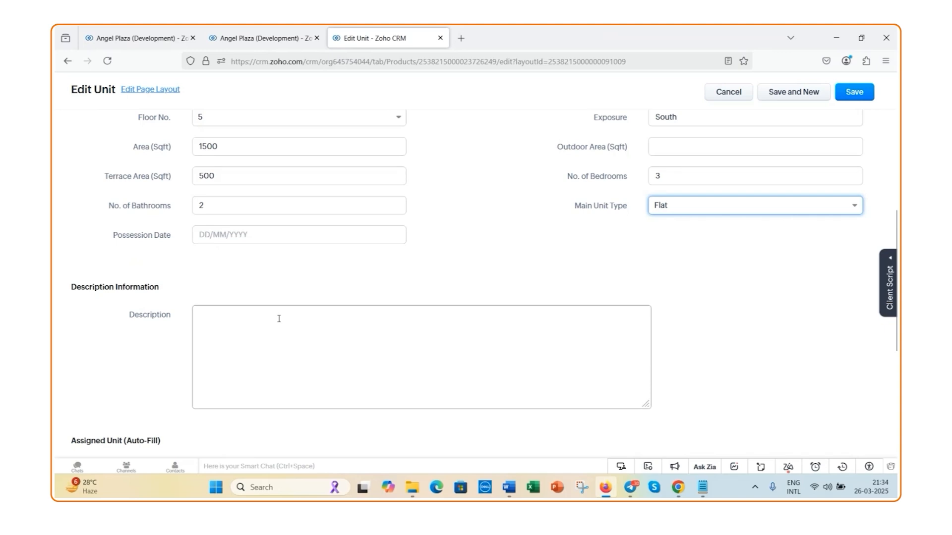
{"action": "scroll", "coordinate": [357, 298], "scroll_direction": "up", "scroll_amount": 1}
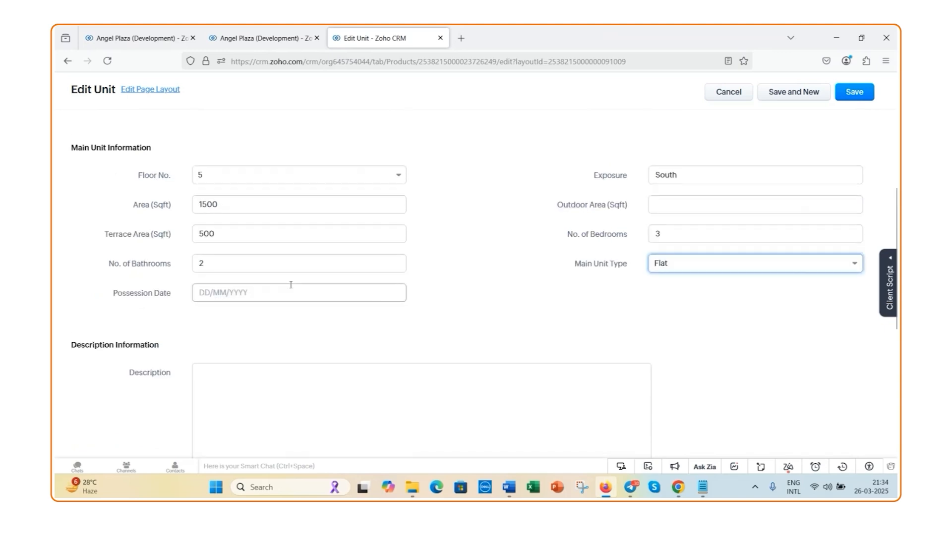
{"action": "scroll", "coordinate": [330, 391], "scroll_direction": "down", "scroll_amount": 1}
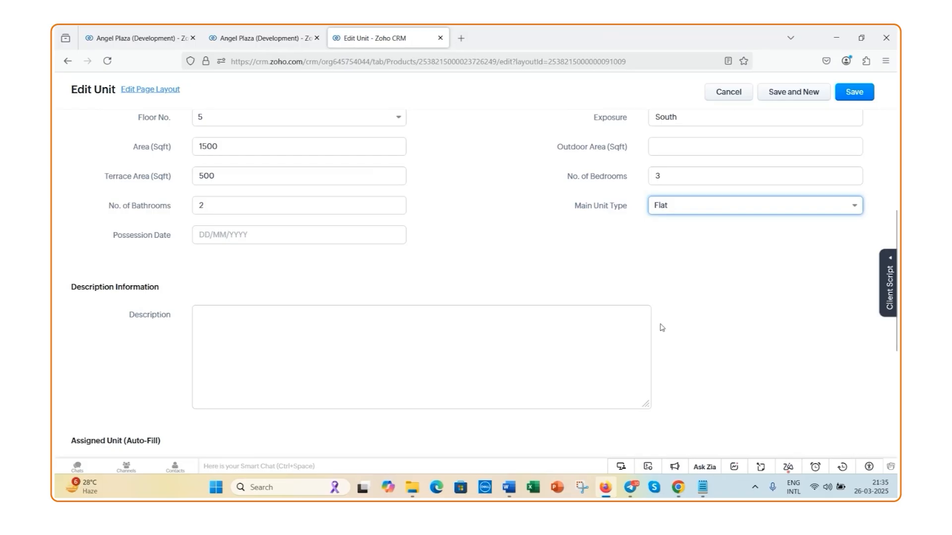
{"action": "left_click", "coordinate": [854, 94]}
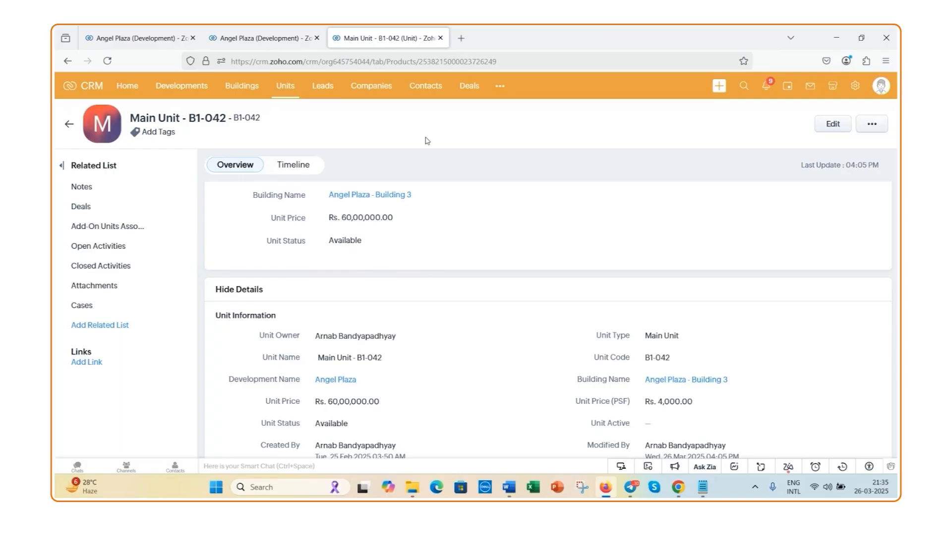
Start a new lead with the salutation Mr. and enter the lead's first and last name
{"action": "left_click", "coordinate": [327, 94]}
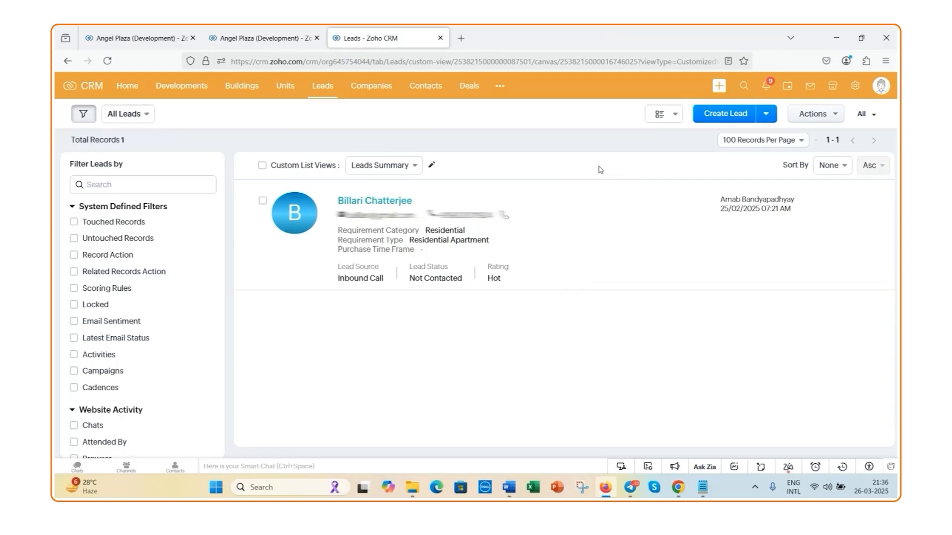
{"action": "left_click", "coordinate": [722, 118]}
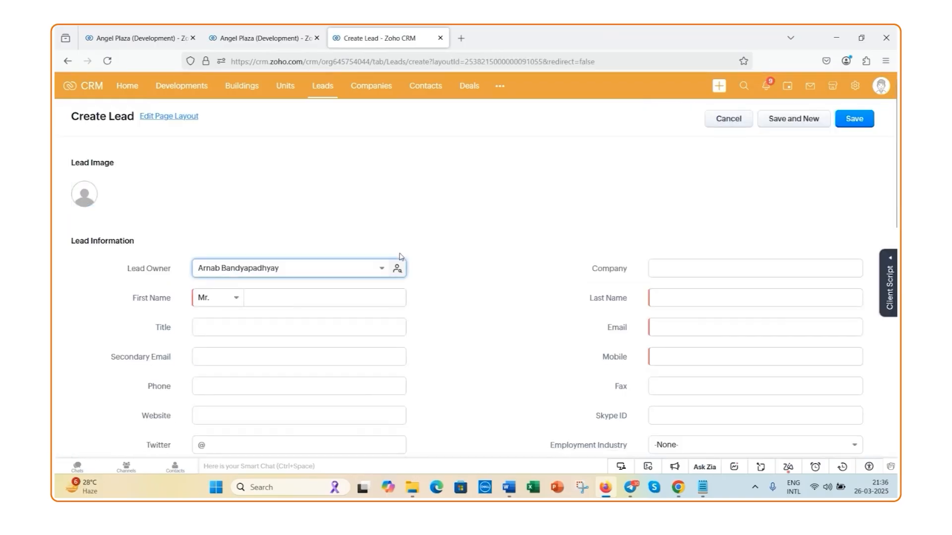
{"action": "left_click", "coordinate": [237, 305]}
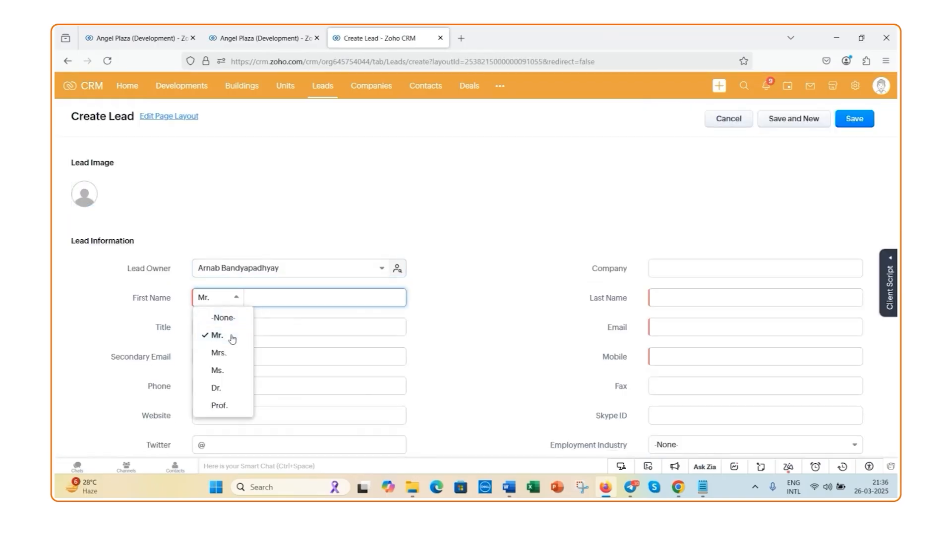
{"action": "left_click", "coordinate": [280, 303]}
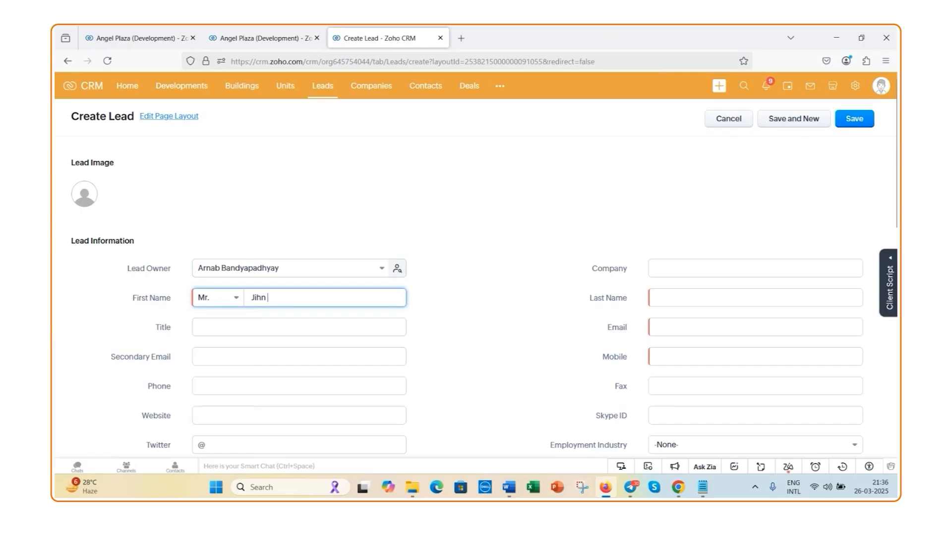
{"action": "key", "text": "Tab"}
{"action": "left_click", "coordinate": [288, 302]}
{"action": "key", "text": "BackSpace"}
{"action": "key", "text": "BackSpace"}
{"action": "key", "text": "BackSpace"}
{"action": "left_click", "coordinate": [644, 300]}
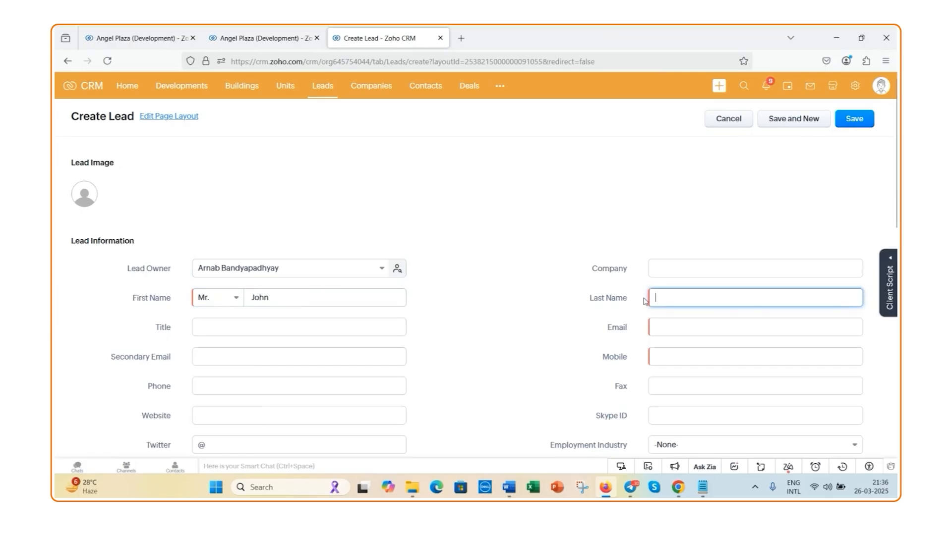
Enter the lead's email address in the new lead form
{"action": "left_click", "coordinate": [723, 326]}
{"action": "type", "text": "joh"}
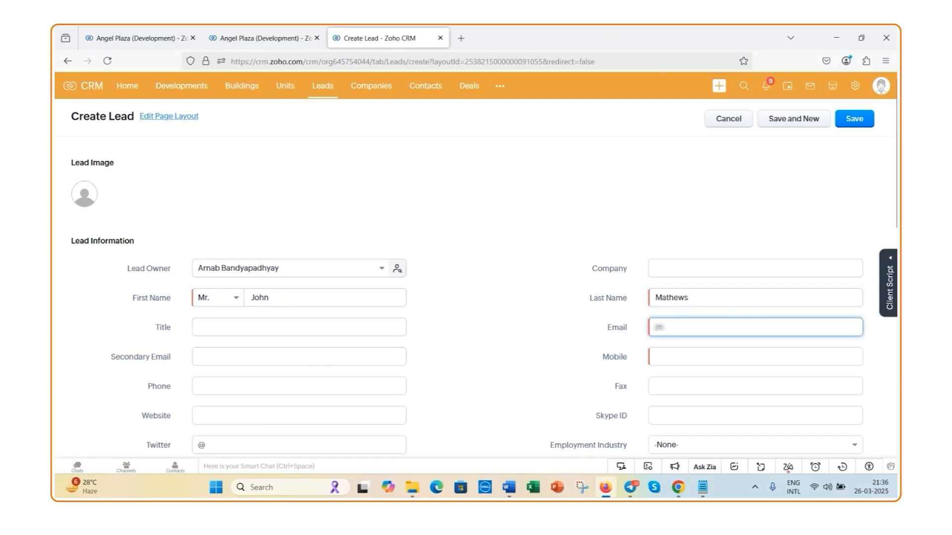
{"action": "key", "text": "BackSpace"}
{"action": "key", "text": "BackSpace"}
{"action": "key", "text": "BackSpace"}
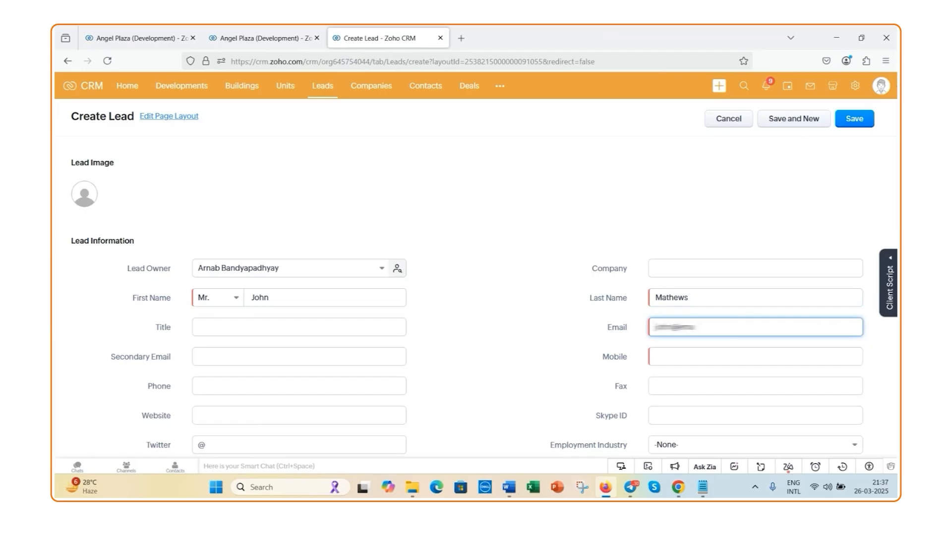
Fill in the new lead's mobile number including the country code
{"action": "left_click", "coordinate": [705, 351]}
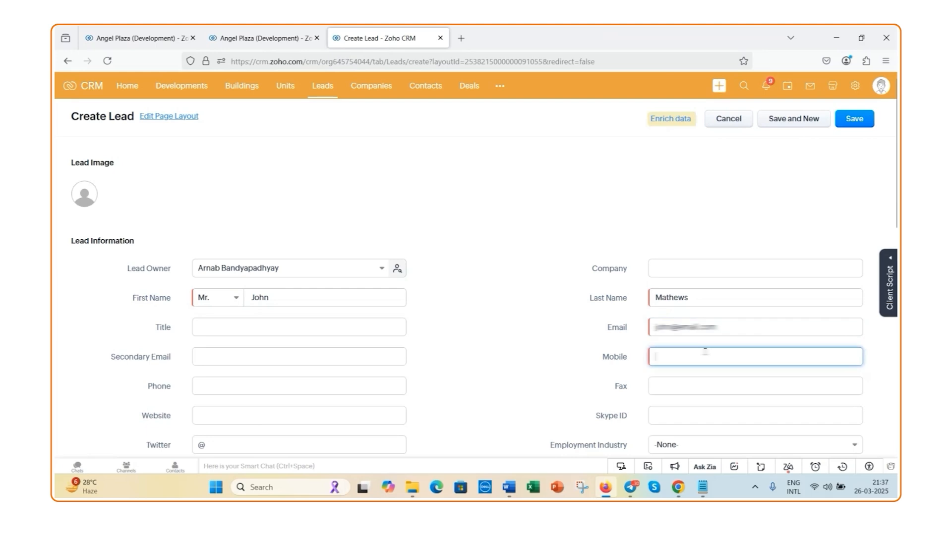
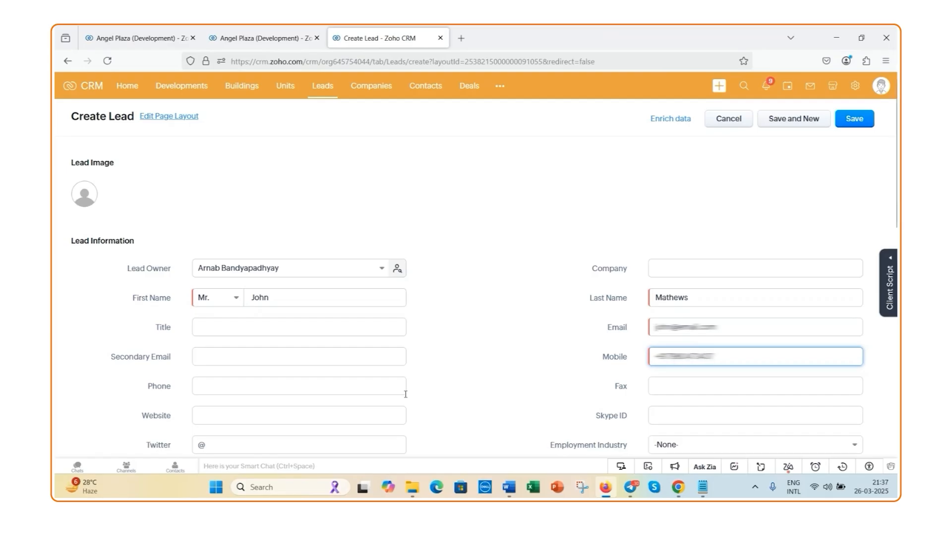
Set the new lead's Lead Source to Website
{"action": "scroll", "coordinate": [405, 394], "scroll_direction": "down", "scroll_amount": 2}
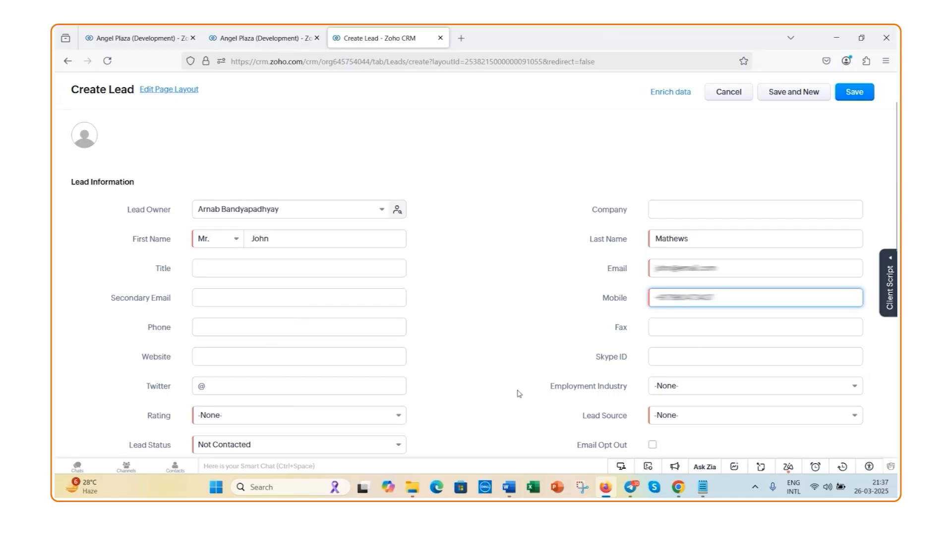
{"action": "left_click", "coordinate": [655, 415]}
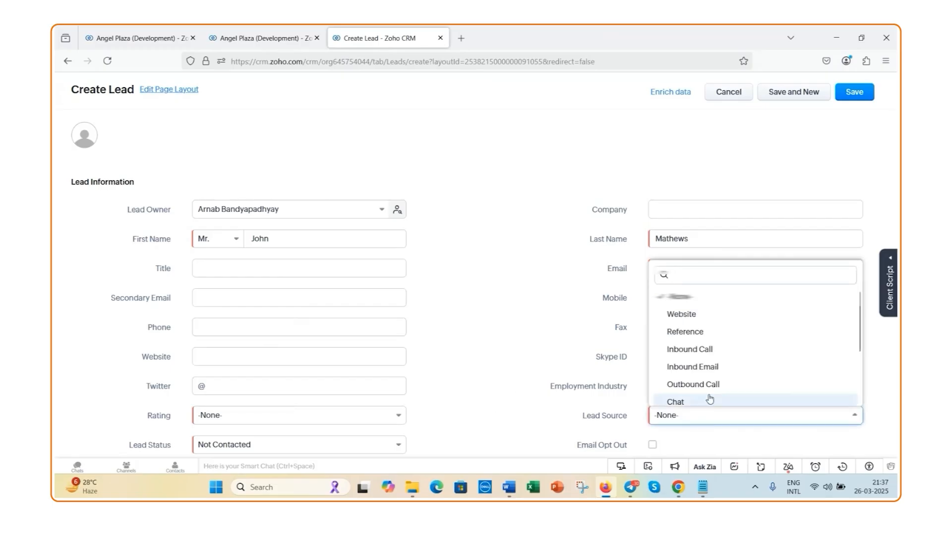
{"action": "left_click", "coordinate": [709, 318]}
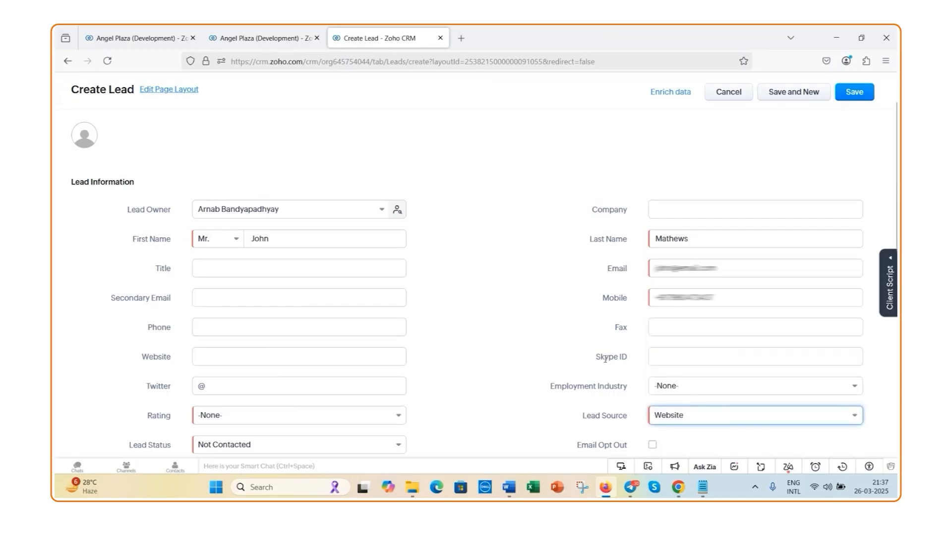
Set the new lead's Rating to Hot and the Lead Status to Contacted
{"action": "scroll", "coordinate": [523, 377], "scroll_direction": "down", "scroll_amount": 2}
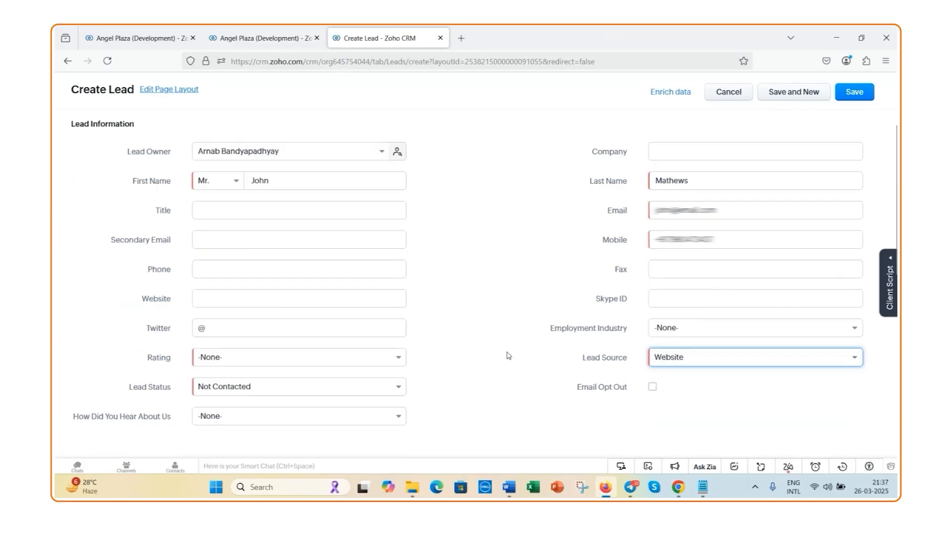
{"action": "left_click", "coordinate": [394, 359]}
{"action": "left_click", "coordinate": [318, 391]}
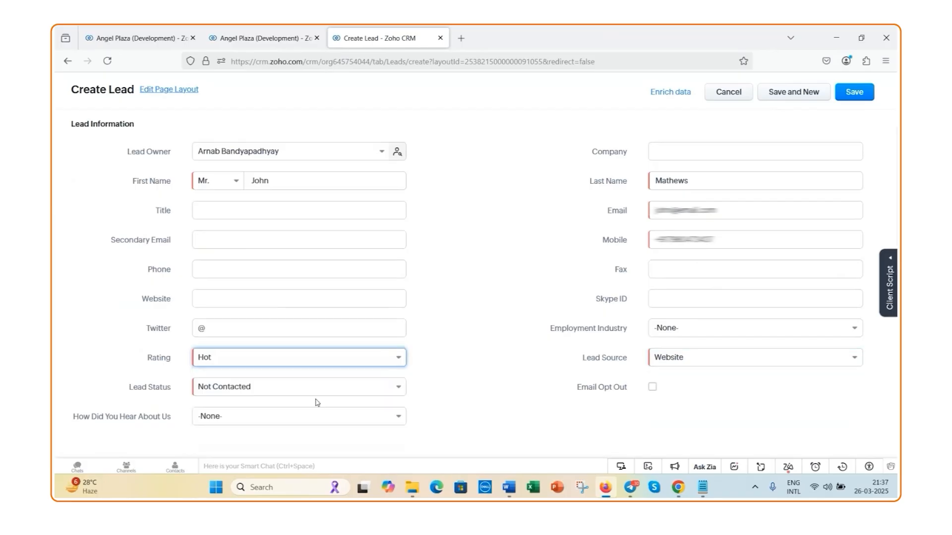
{"action": "left_click", "coordinate": [400, 387]}
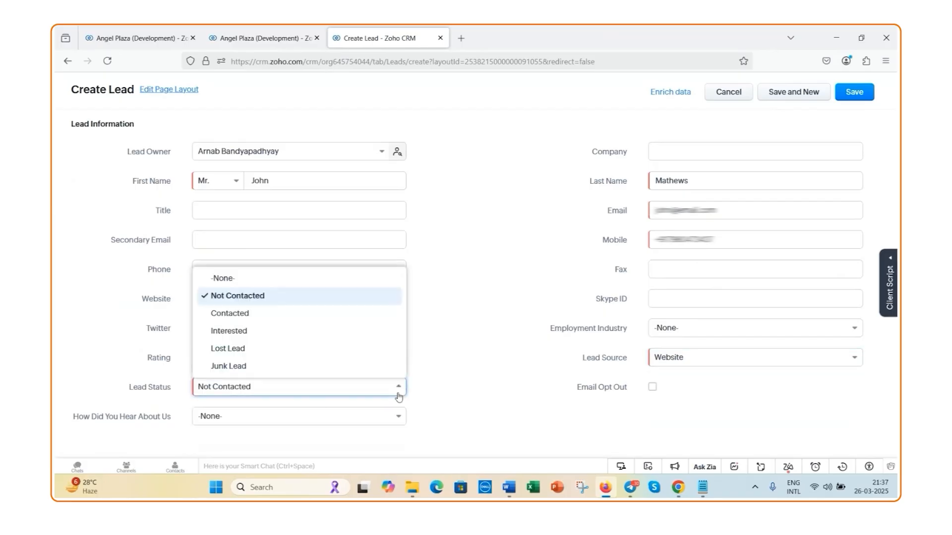
{"action": "left_click", "coordinate": [299, 314]}
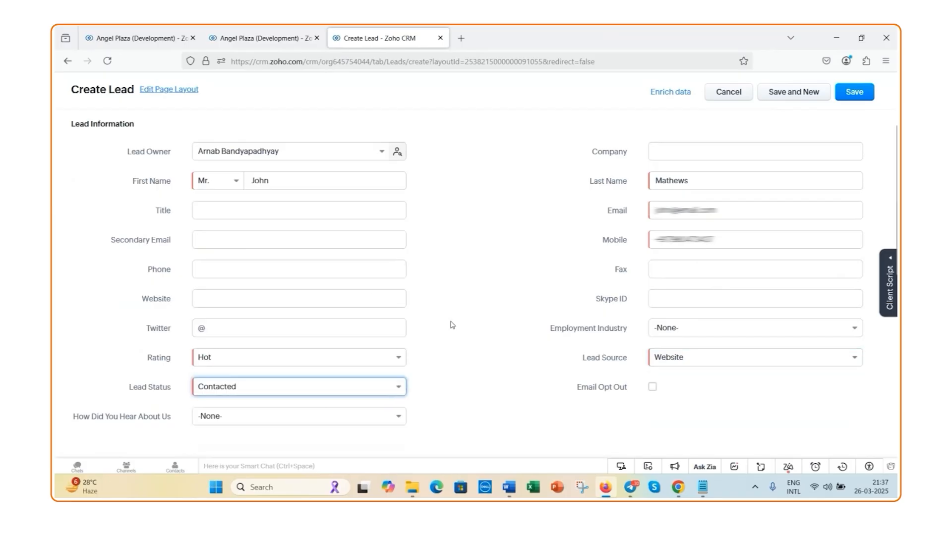
Enter the lead's secondary email address in the new lead form
{"action": "left_click", "coordinate": [273, 242]}
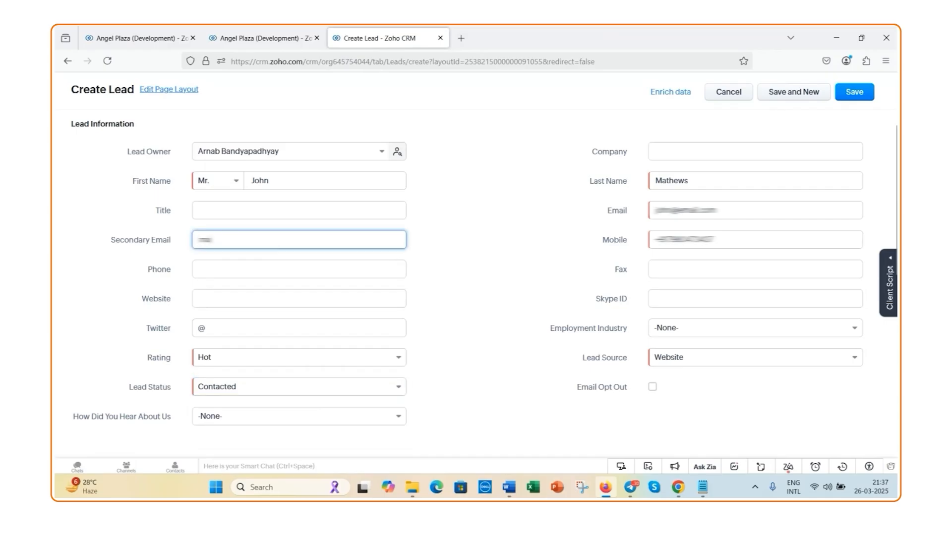
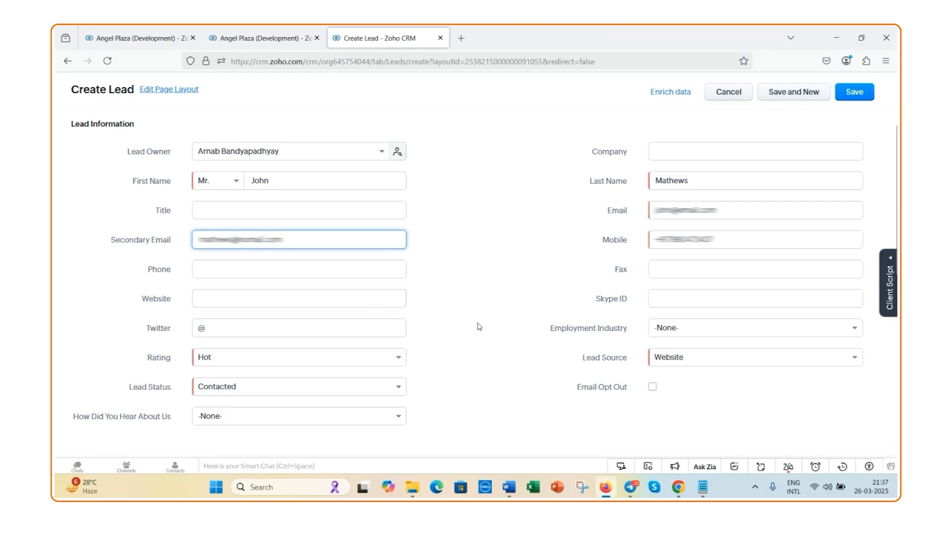
Set How Did You Hear About Us to Digital Media and Employment Industry to Entertainment for the lead
{"action": "scroll", "coordinate": [477, 326], "scroll_direction": "down", "scroll_amount": 3}
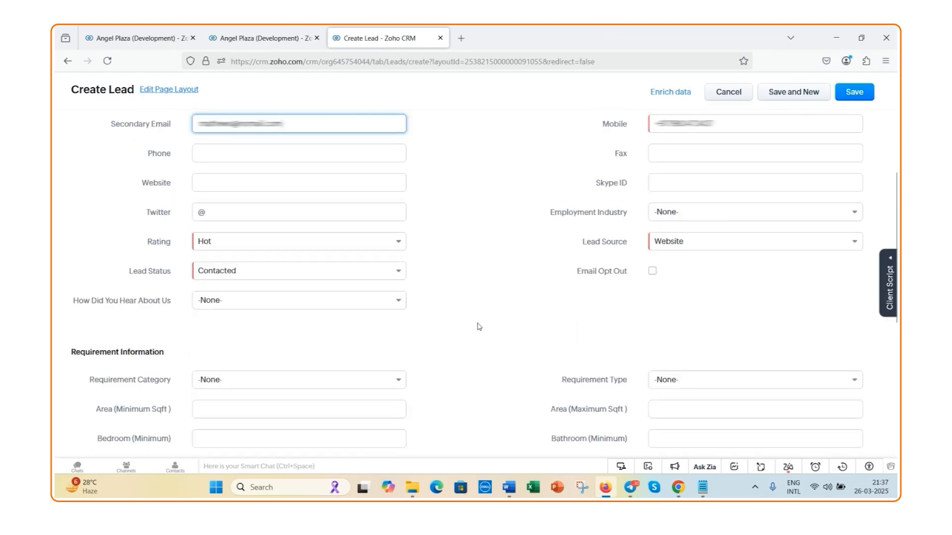
{"action": "left_click", "coordinate": [400, 304]}
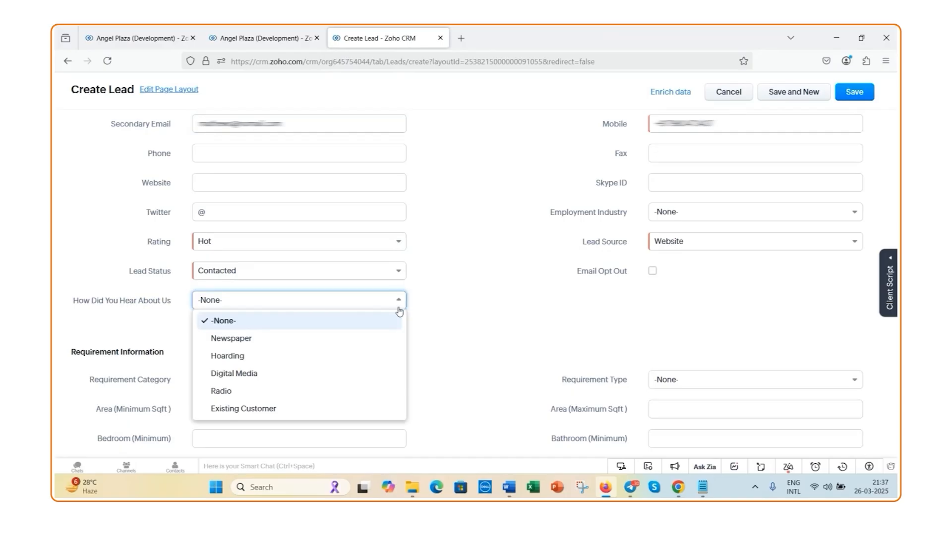
{"action": "left_click", "coordinate": [372, 374]}
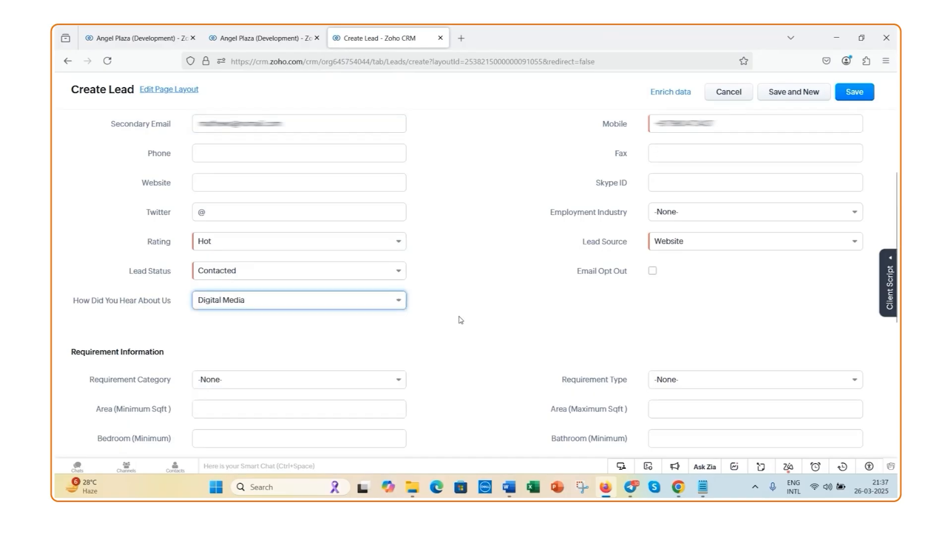
{"action": "scroll", "coordinate": [461, 320], "scroll_direction": "down", "scroll_amount": 1}
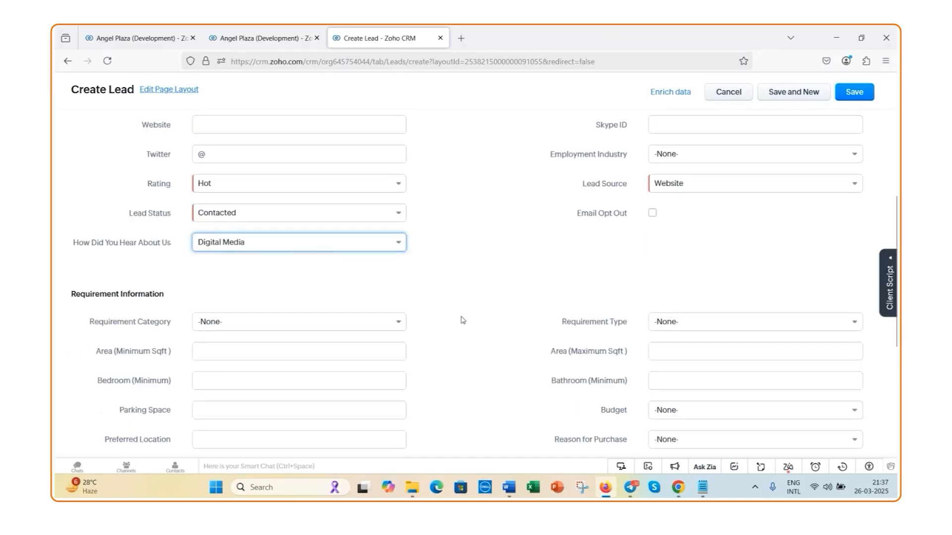
{"action": "scroll", "coordinate": [462, 320], "scroll_direction": "up", "scroll_amount": 3}
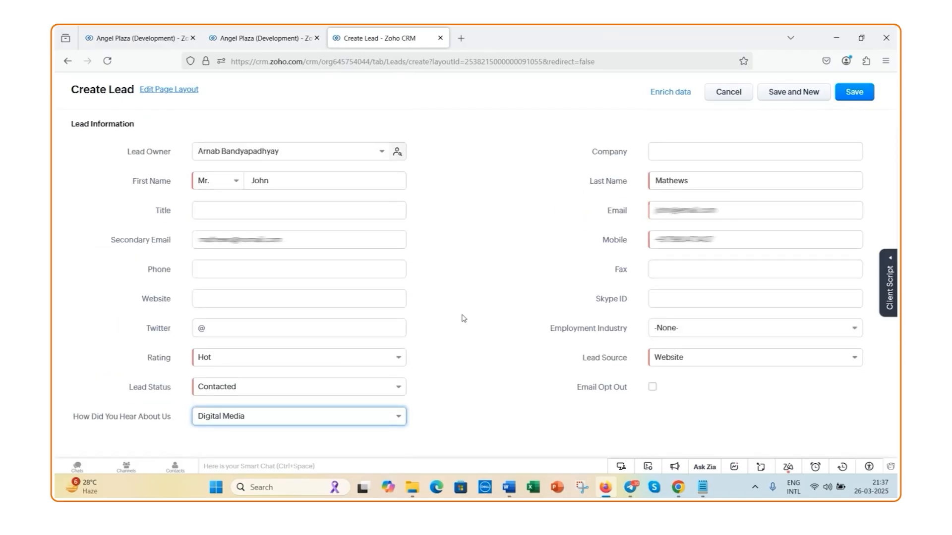
{"action": "left_click", "coordinate": [728, 331]}
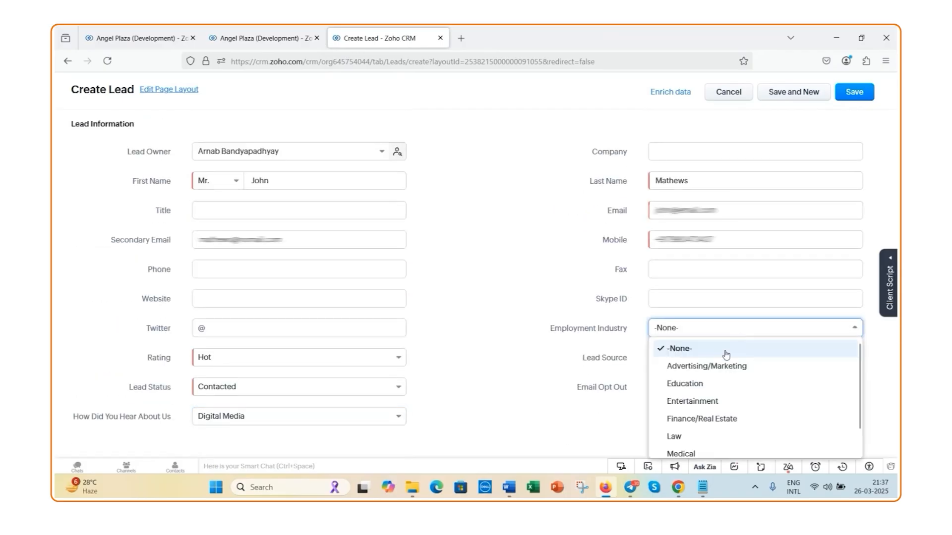
{"action": "left_click", "coordinate": [718, 405]}
Set the lead's Requirement Category to Residential and review the Requirement Type options offered for it
{"action": "scroll", "coordinate": [523, 325], "scroll_direction": "down", "scroll_amount": 5}
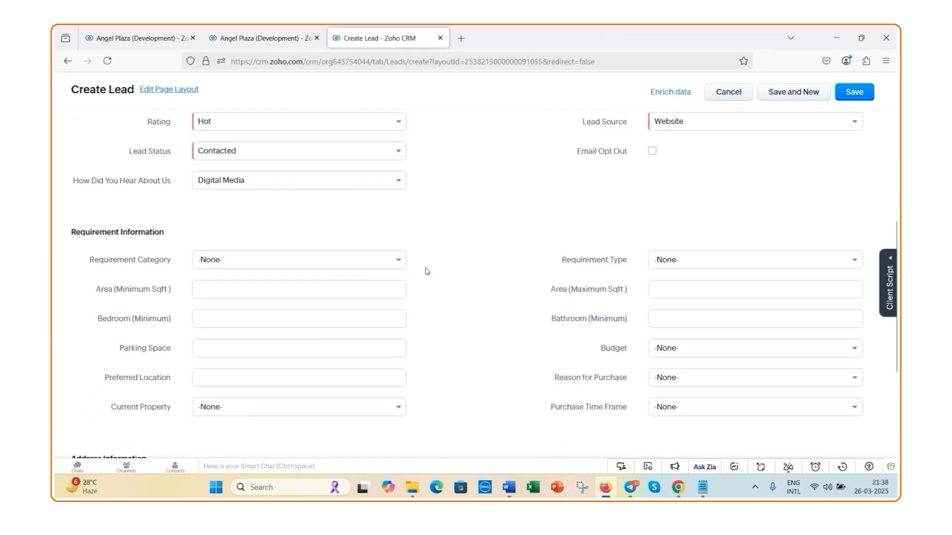
{"action": "scroll", "coordinate": [427, 268], "scroll_direction": "down", "scroll_amount": 1}
{"action": "left_click", "coordinate": [395, 210]}
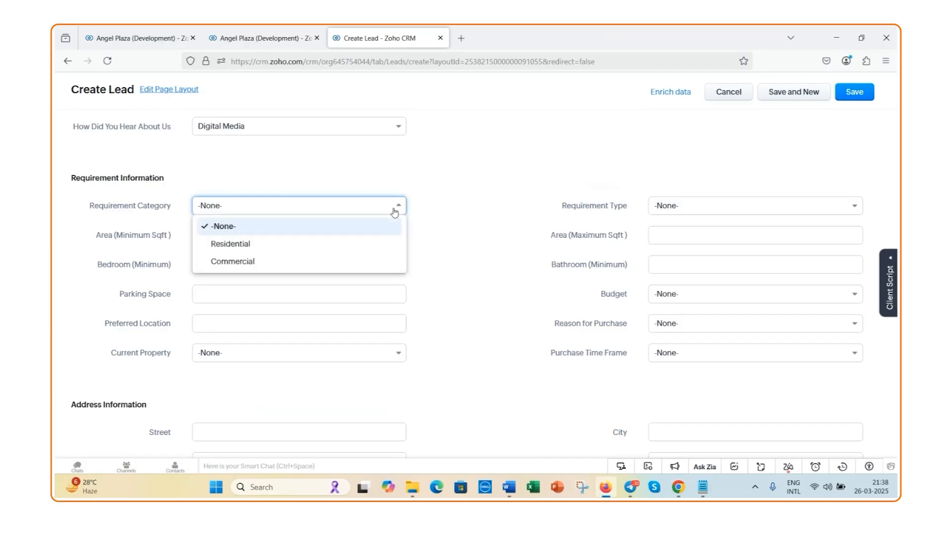
{"action": "left_click", "coordinate": [371, 249]}
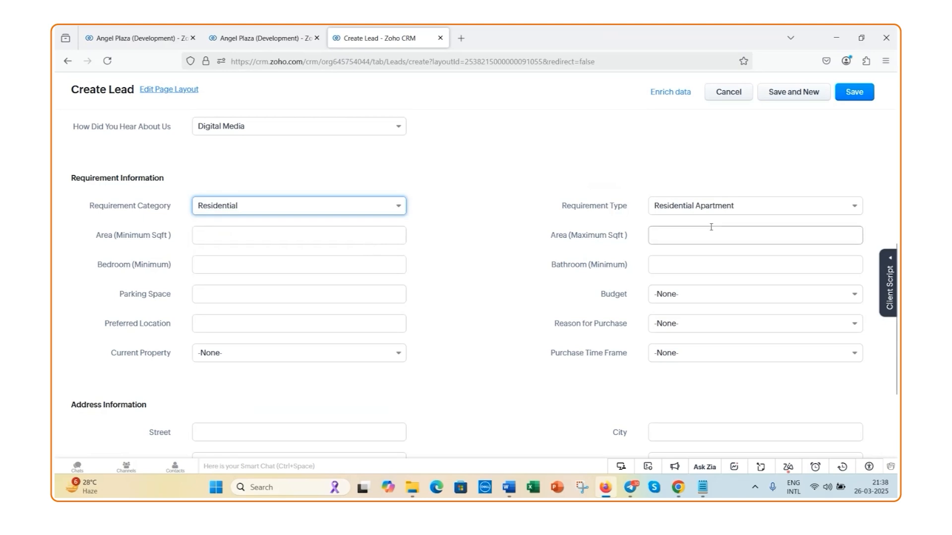
{"action": "left_click", "coordinate": [855, 208]}
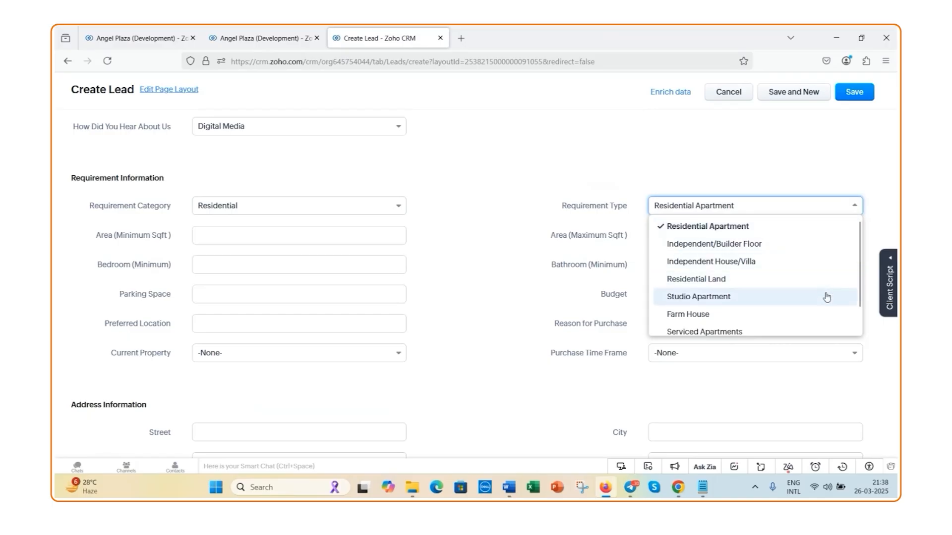
{"action": "left_click", "coordinate": [856, 207]}
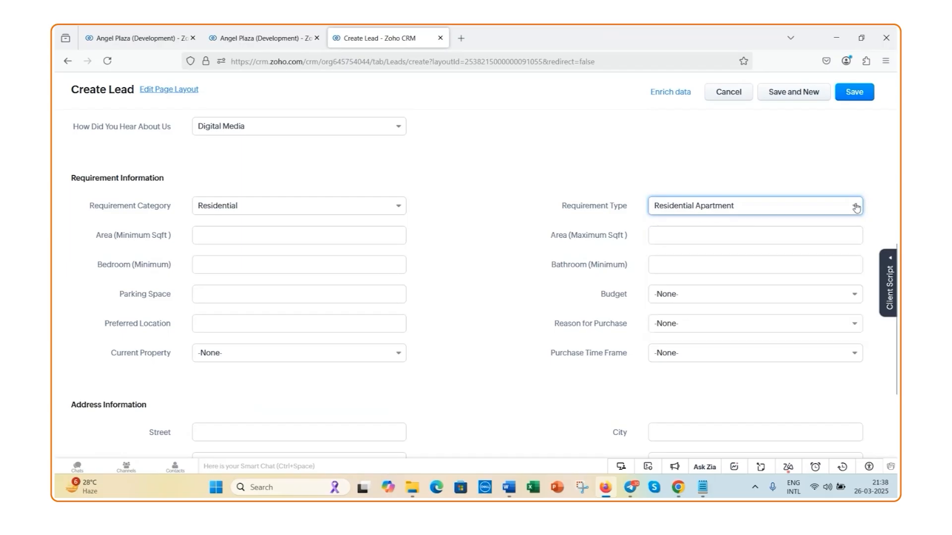
{"action": "left_click", "coordinate": [798, 210]}
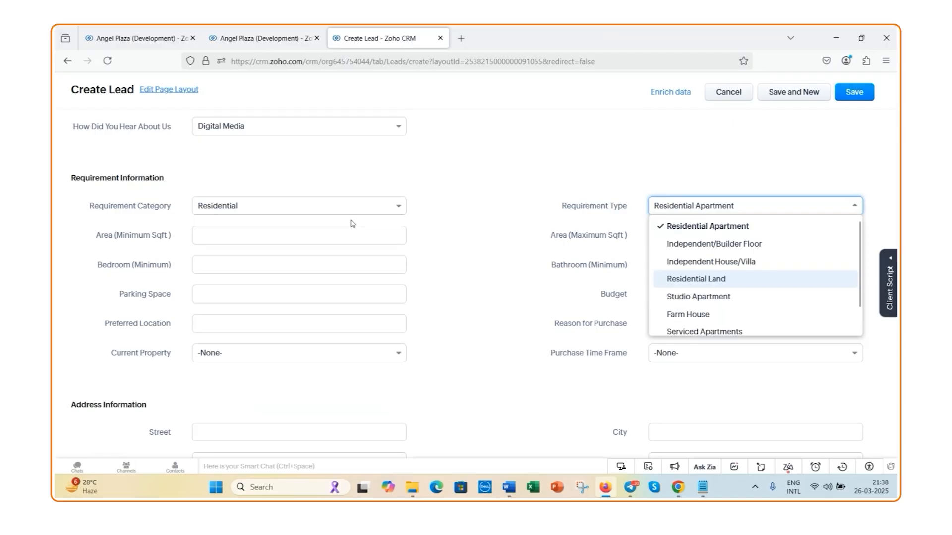
Check the requirement types offered for the Commercial category and set the Requirement Category back to Residential
{"action": "left_click", "coordinate": [395, 204]}
{"action": "left_click", "coordinate": [307, 261]}
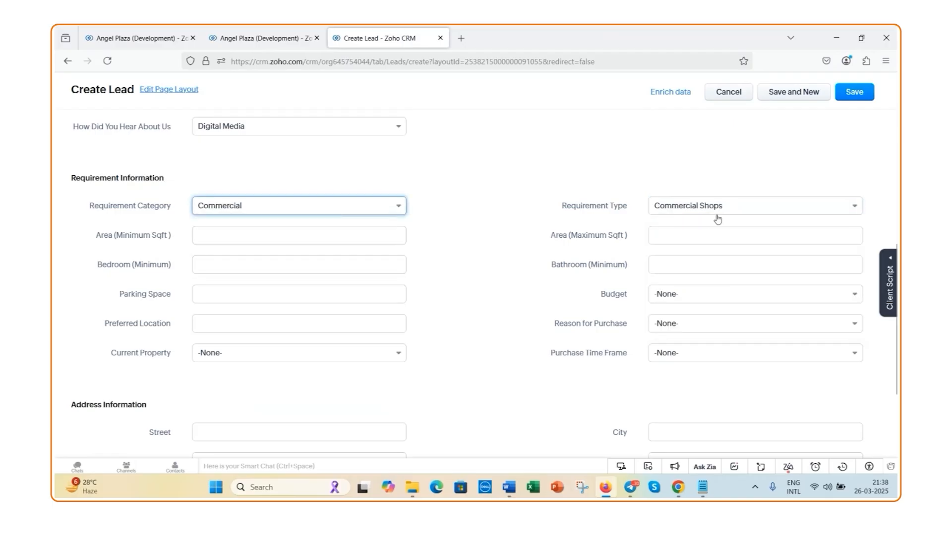
{"action": "left_click", "coordinate": [849, 212]}
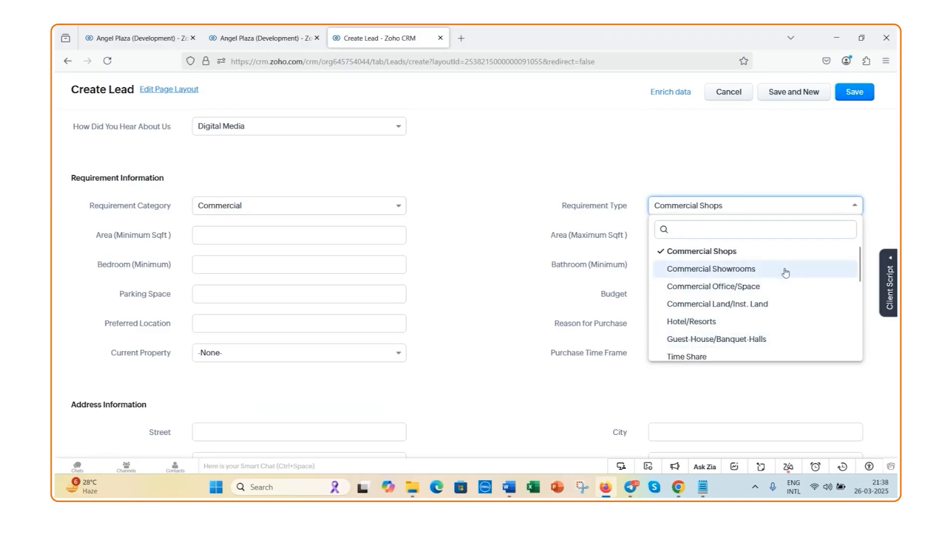
{"action": "scroll", "coordinate": [788, 325], "scroll_direction": "down", "scroll_amount": 1}
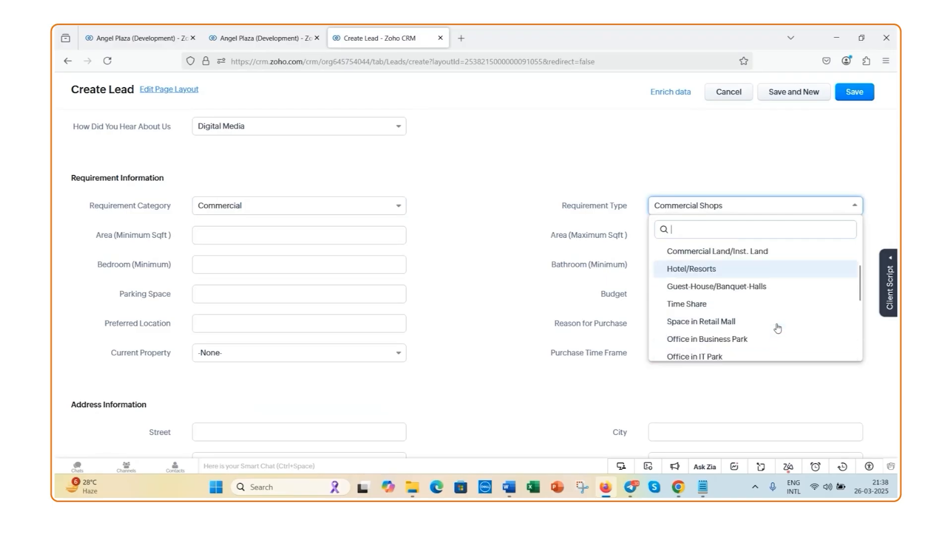
{"action": "left_click", "coordinate": [400, 209]}
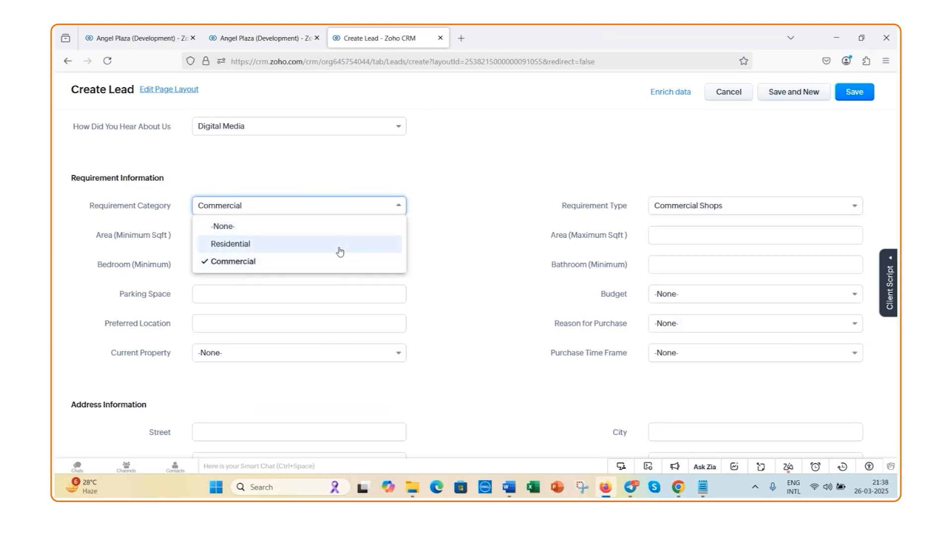
{"action": "left_click", "coordinate": [336, 248]}
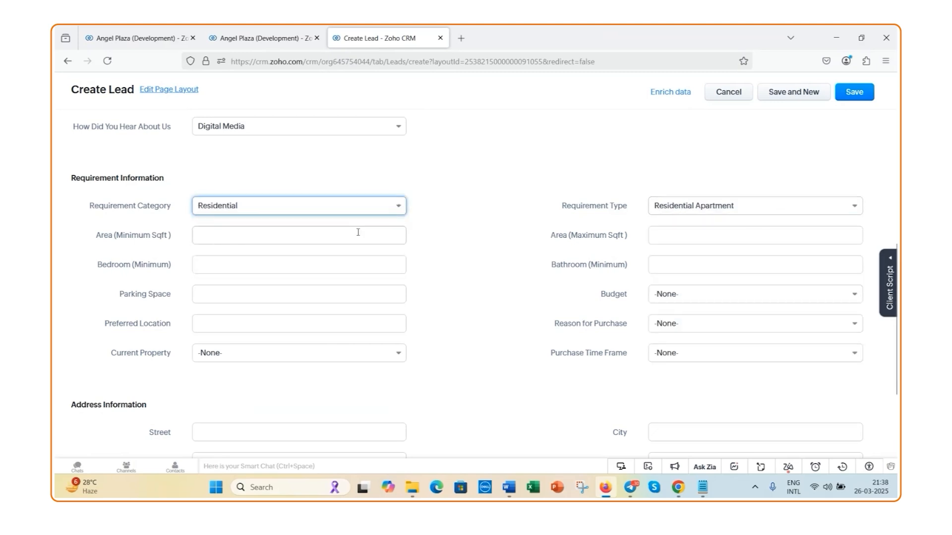
Set the required area to a minimum of 1000 sqft and a maximum of 1500 sqft
{"action": "left_click", "coordinate": [341, 234]}
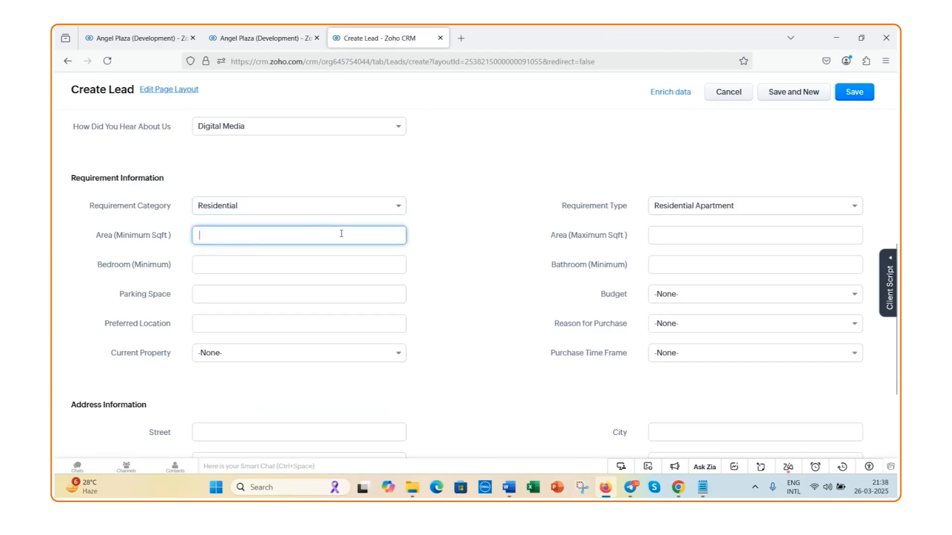
{"action": "type", "text": "1000"}
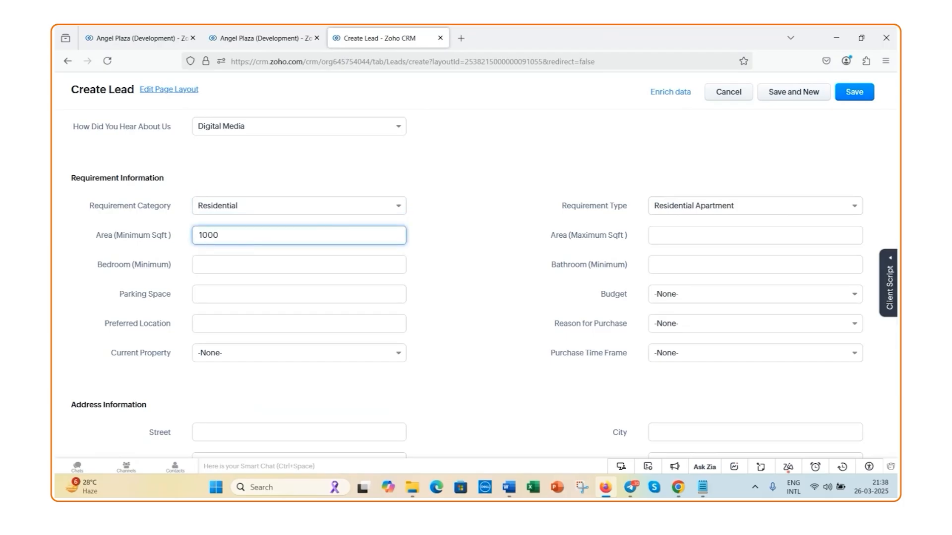
{"action": "left_click", "coordinate": [678, 234]}
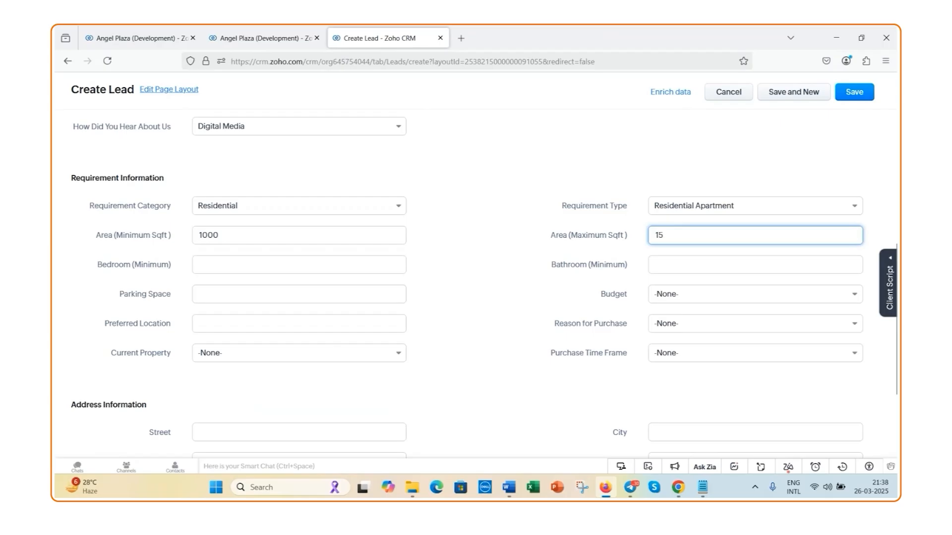
{"action": "type", "text": "1500"}
Set the lead's requirements to a minimum of 2 bedrooms and 2 bathrooms, with 1 parking space
{"action": "left_click", "coordinate": [318, 272]}
{"action": "type", "text": "2"}
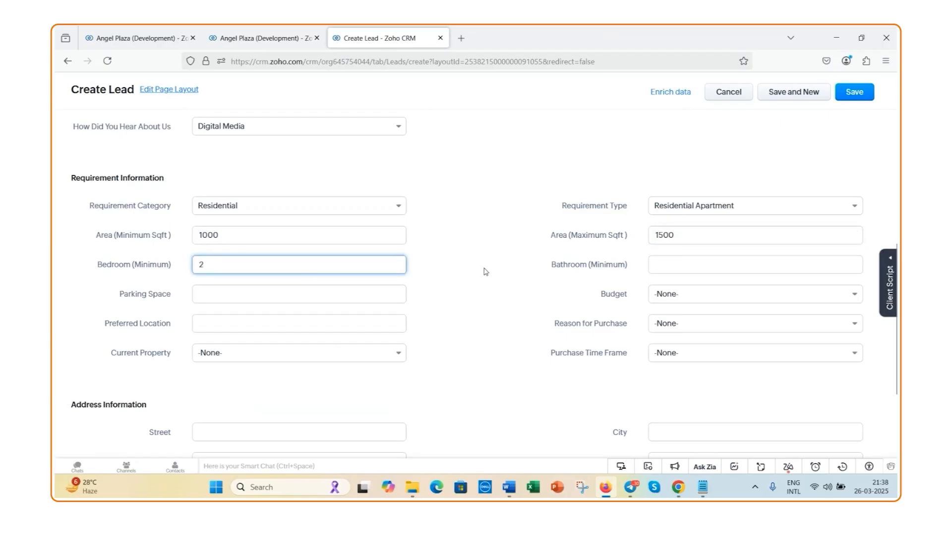
{"action": "left_click", "coordinate": [691, 268]}
{"action": "type", "text": "2"}
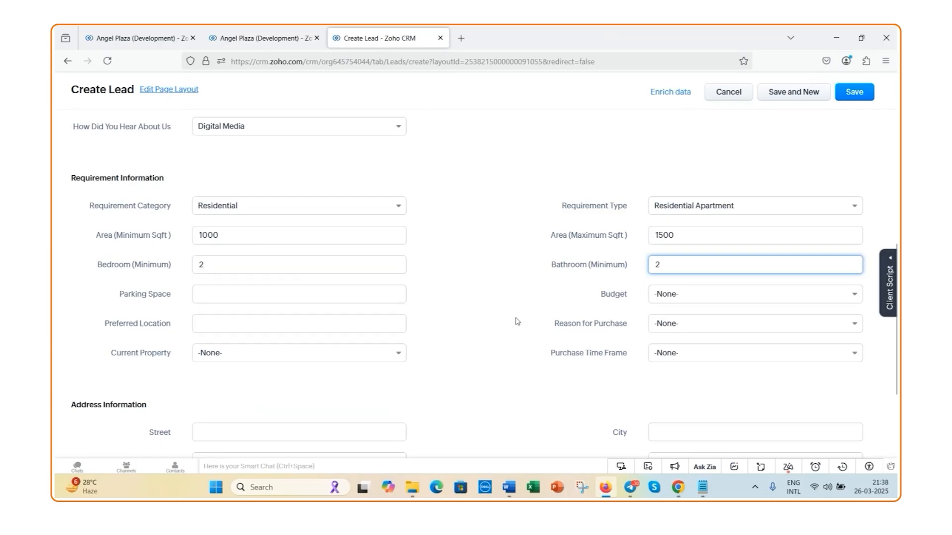
{"action": "left_click", "coordinate": [302, 297]}
{"action": "type", "text": "1"}
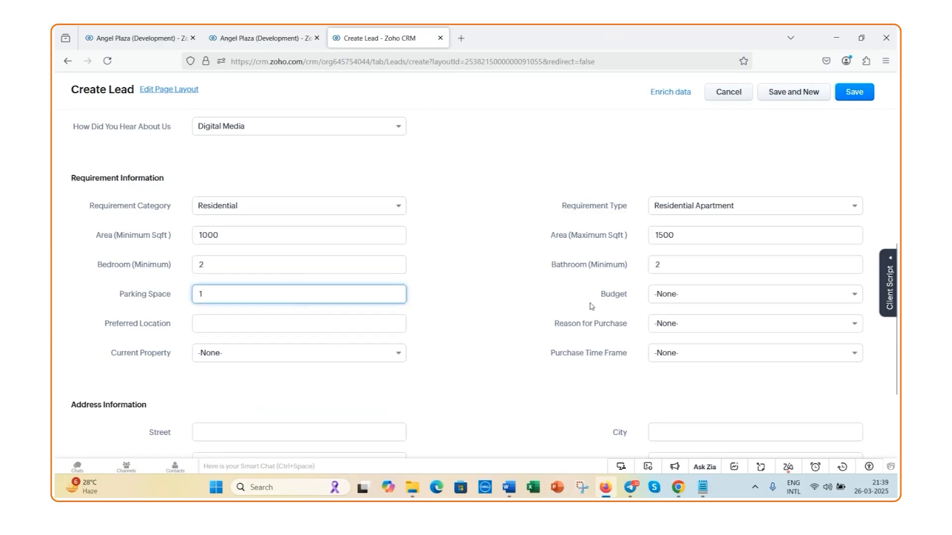
Set the lead's Budget to $100,000 - $150,000 and the Reason for Purchase to First Purchase
{"action": "left_click", "coordinate": [700, 298]}
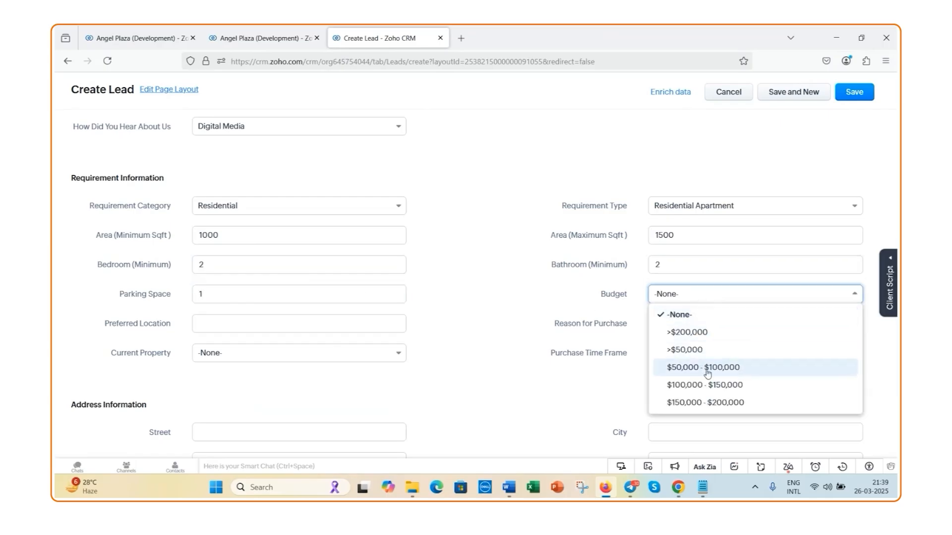
{"action": "left_click", "coordinate": [696, 385]}
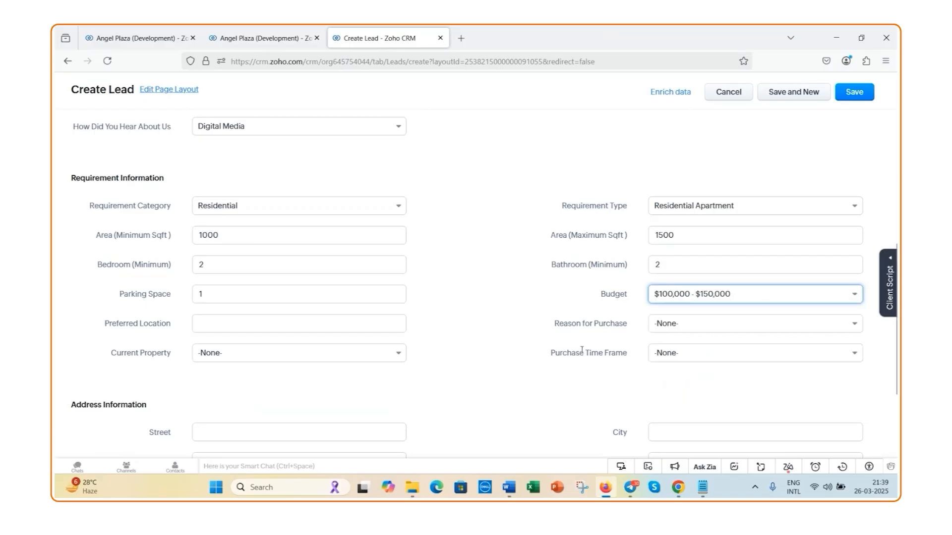
{"action": "scroll", "coordinate": [317, 347], "scroll_direction": "down", "scroll_amount": 1}
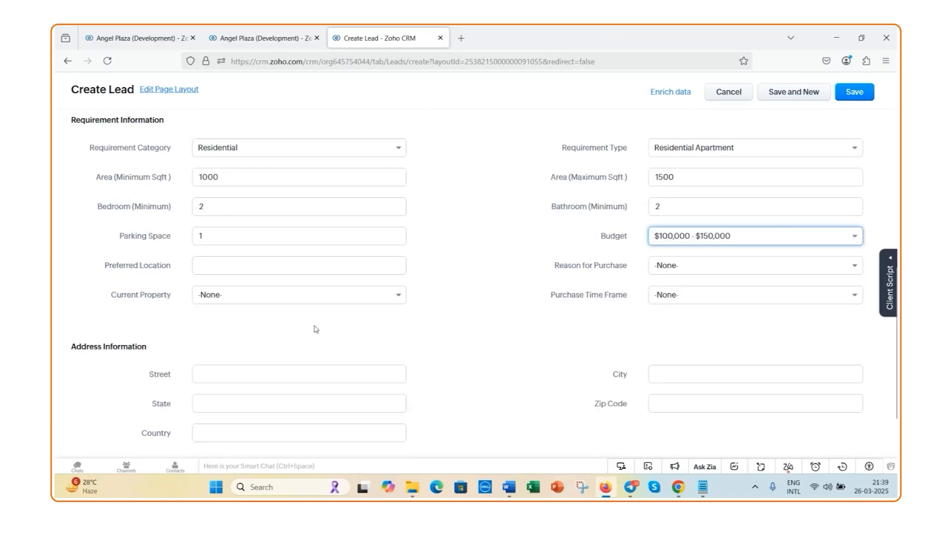
{"action": "left_click", "coordinate": [670, 276]}
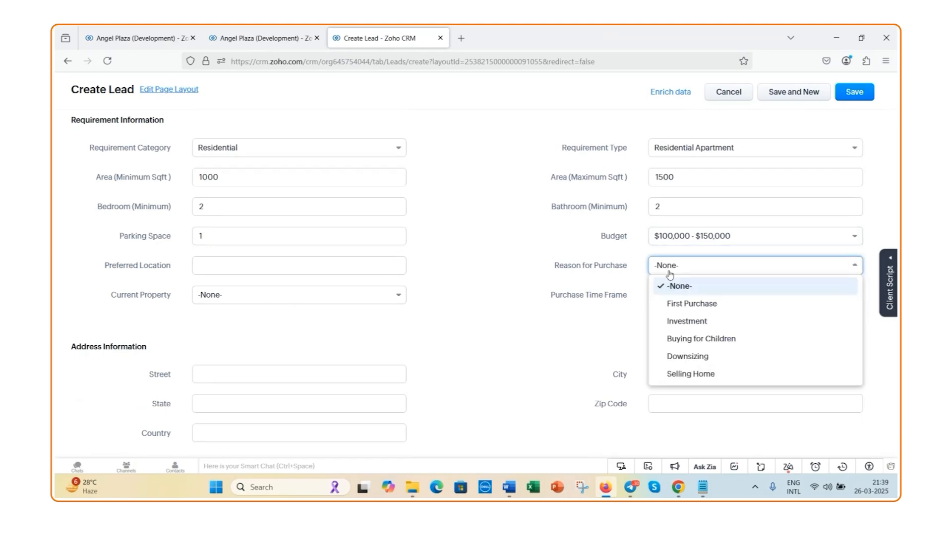
{"action": "left_click", "coordinate": [685, 304]}
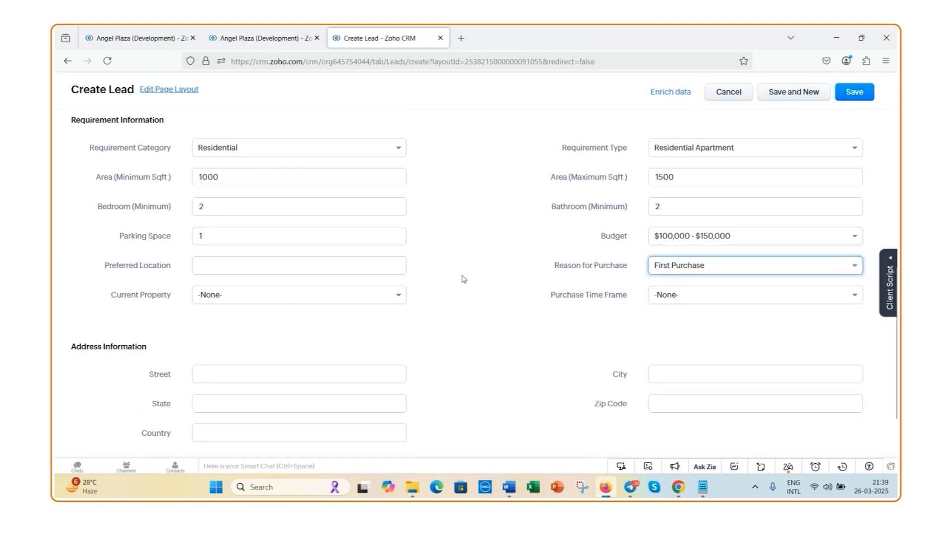
Set the lead's Current Property to Rent and the Purchase Time Frame to 1-3 Month
{"action": "left_click", "coordinate": [265, 270]}
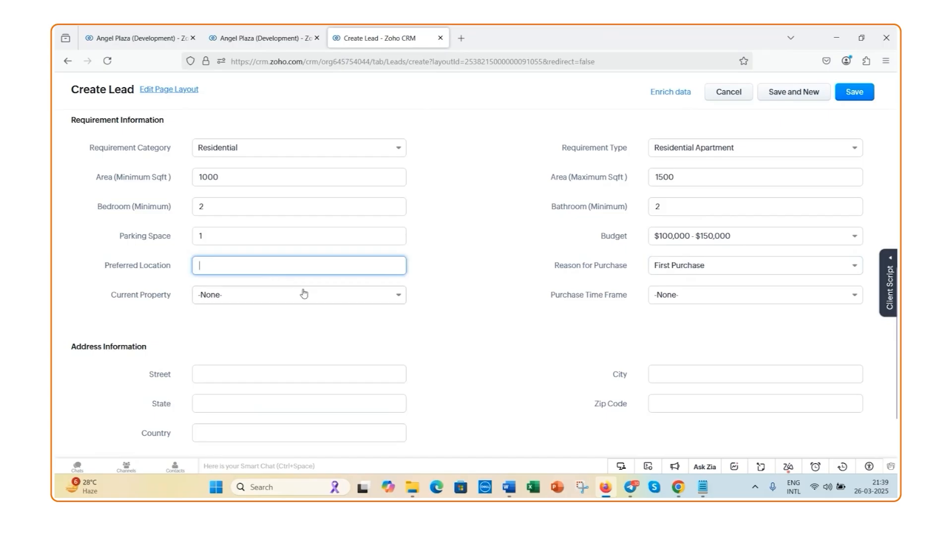
{"action": "left_click", "coordinate": [405, 297]}
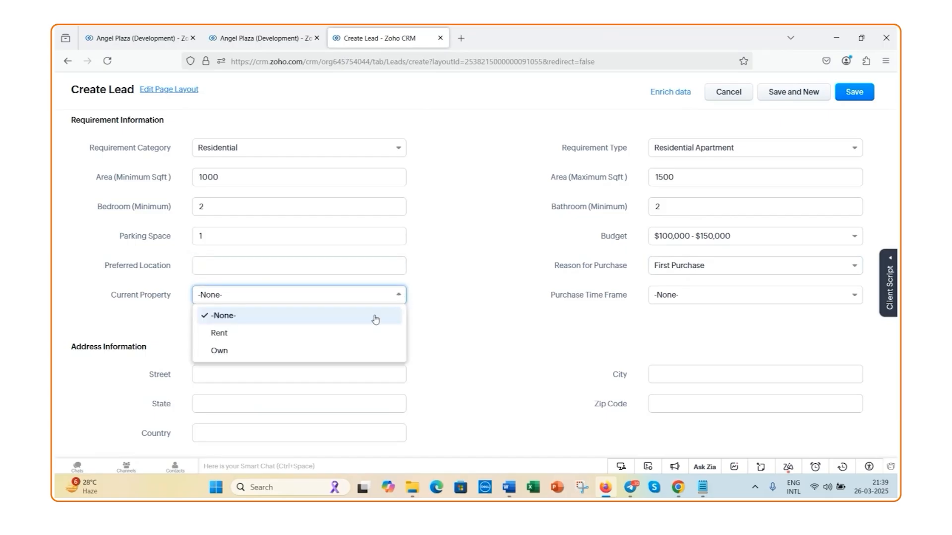
{"action": "left_click", "coordinate": [366, 341]}
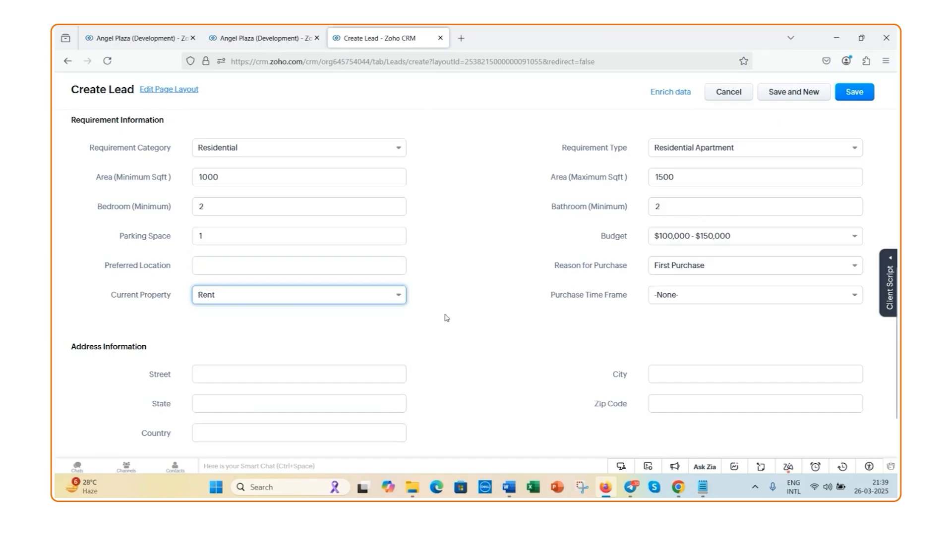
{"action": "left_click", "coordinate": [854, 297]}
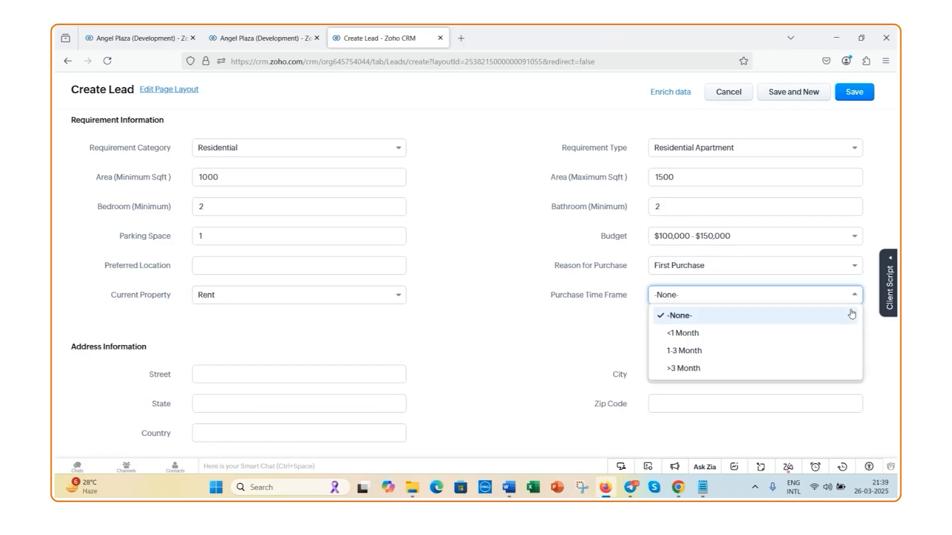
{"action": "left_click", "coordinate": [815, 353]}
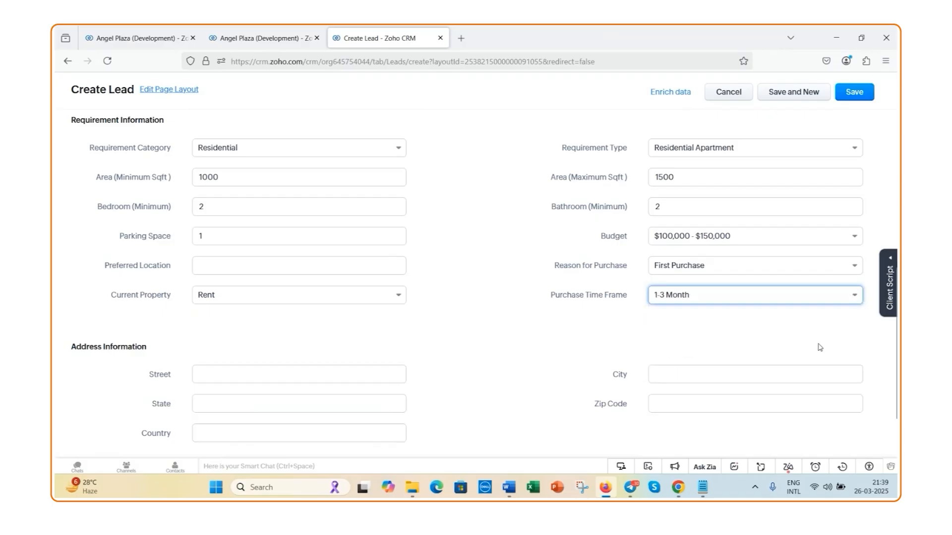
{"action": "left_click", "coordinate": [853, 303]}
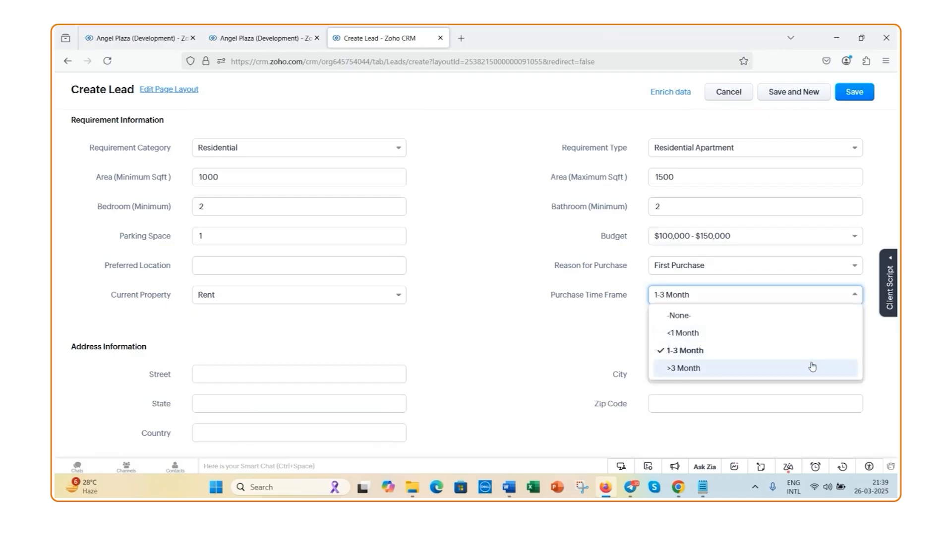
{"action": "left_click", "coordinate": [860, 297]}
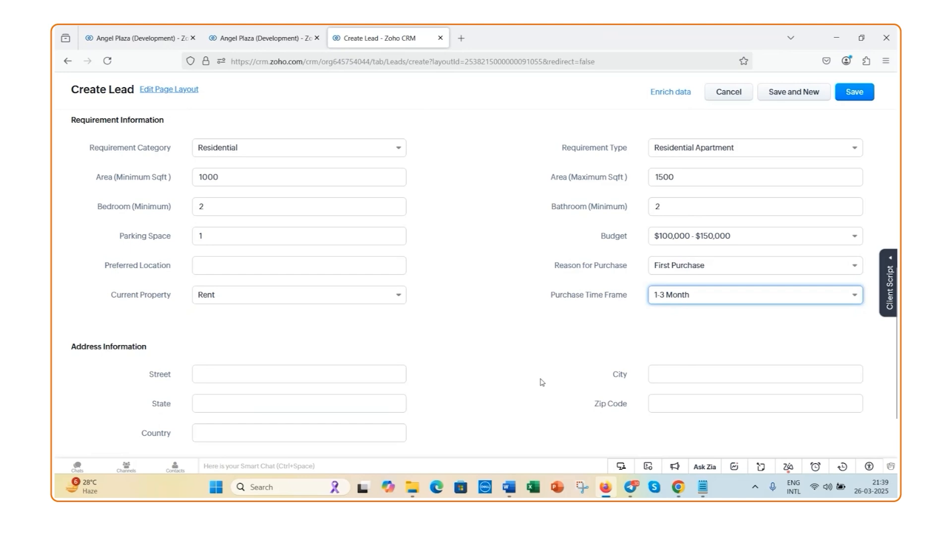
{"action": "left_click", "coordinate": [756, 307]}
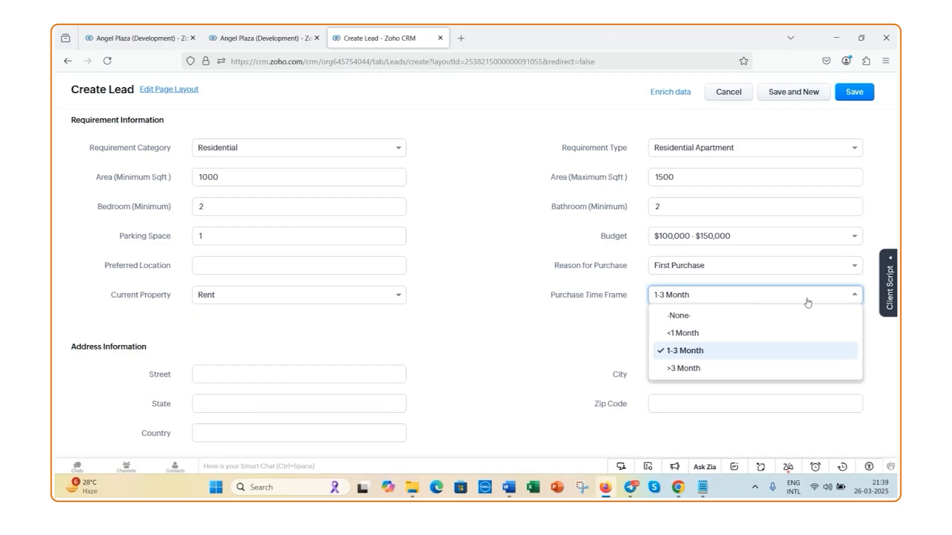
{"action": "left_click", "coordinate": [859, 296]}
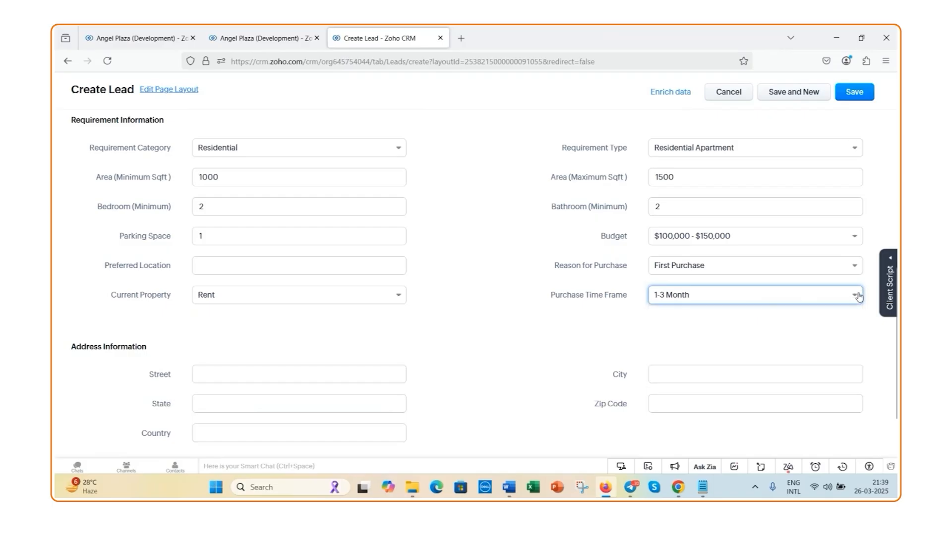
Fill in the street, state and country in the lead's Address Information
{"action": "left_click", "coordinate": [335, 375]}
{"action": "type", "text": "Le"}
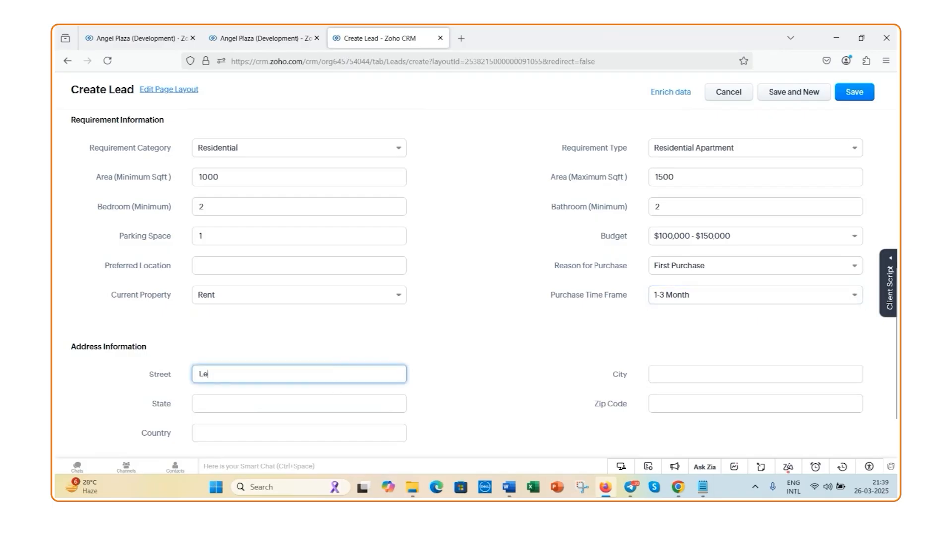
{"action": "type", "text": "d"}
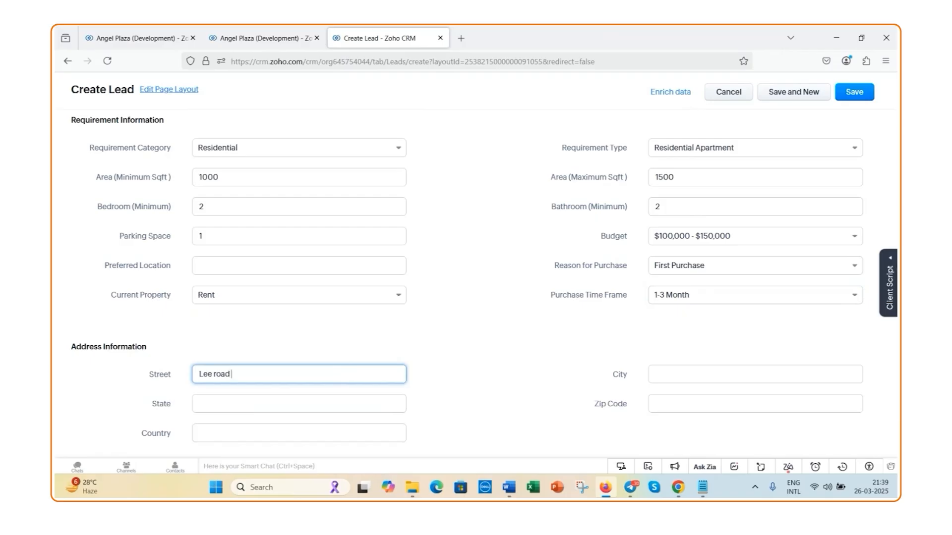
{"action": "scroll", "coordinate": [87, 407], "scroll_direction": "down", "scroll_amount": 2}
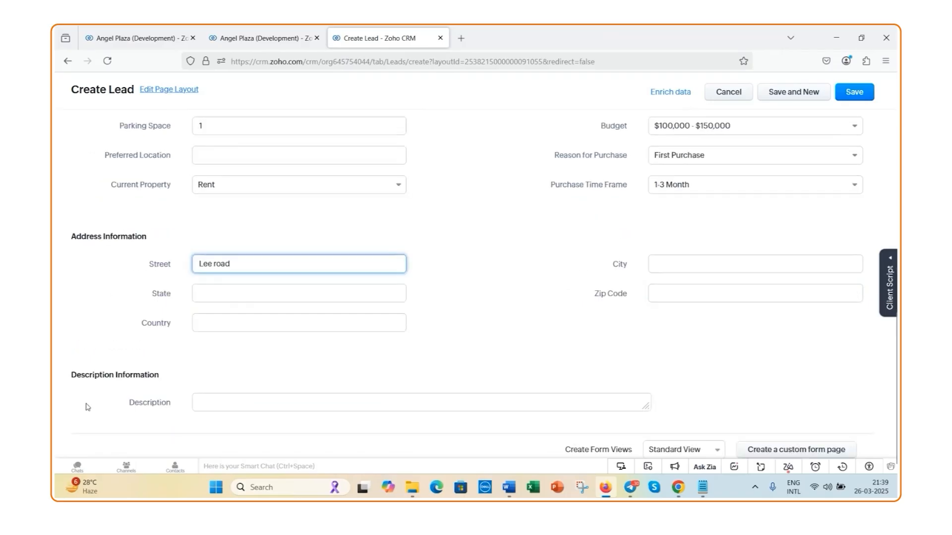
{"action": "left_click", "coordinate": [224, 288]}
{"action": "type", "text": "West"}
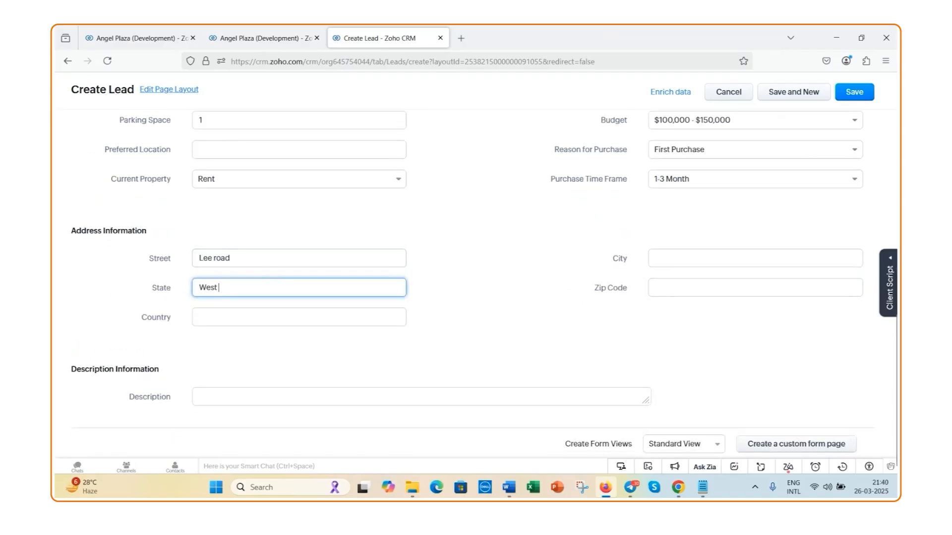
{"action": "type", "text": " Bengal"}
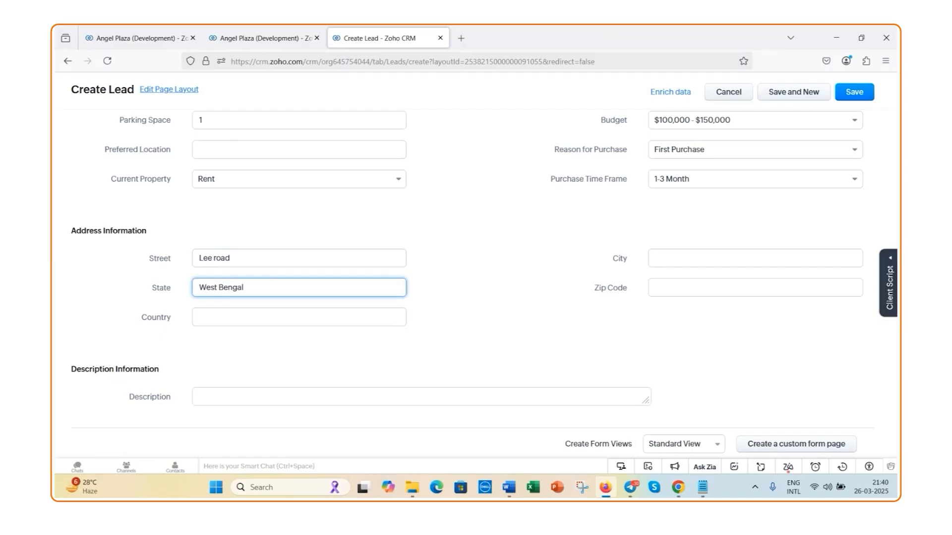
{"action": "left_click", "coordinate": [236, 321]}
{"action": "type", "text": "Ind"}
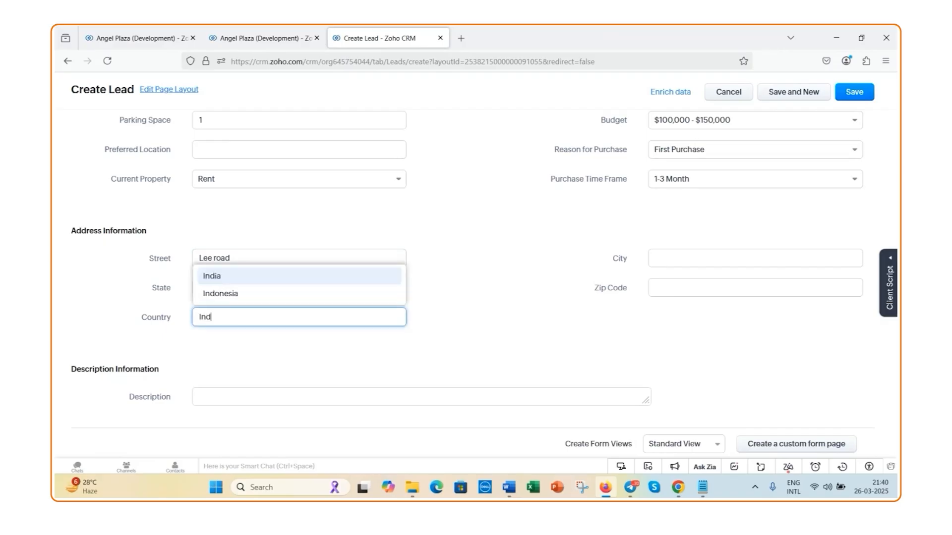
{"action": "left_click", "coordinate": [270, 276]}
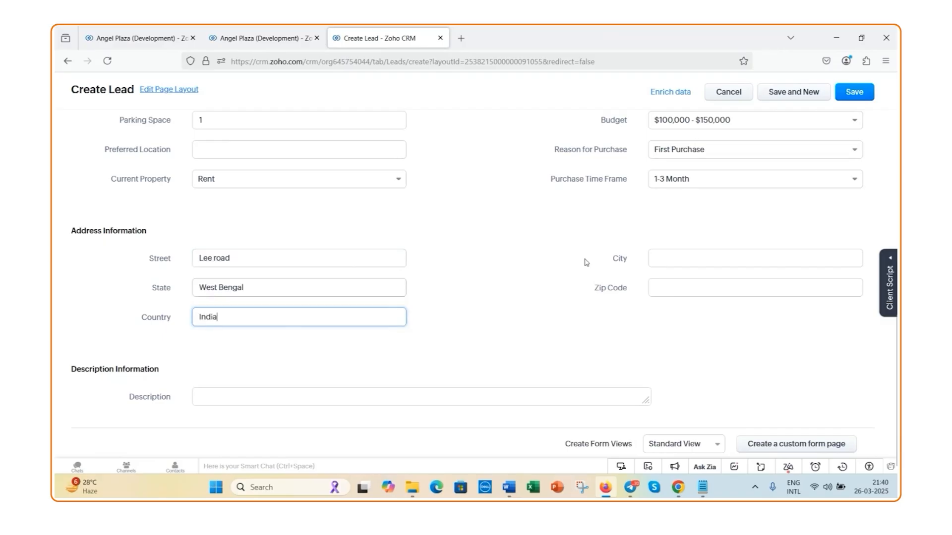
Enter the city and zip code of the lead's address
{"action": "left_click", "coordinate": [682, 260]}
{"action": "type", "text": "Kolkata"}
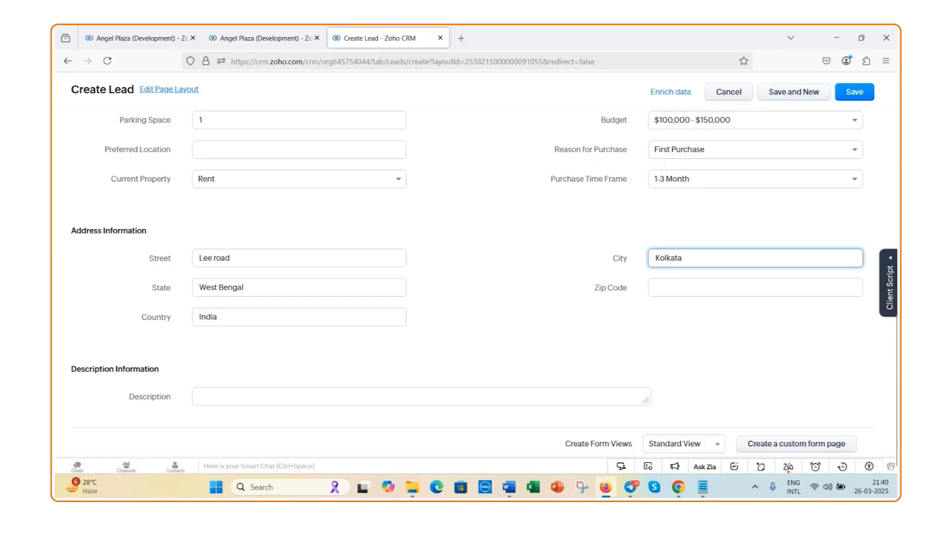
{"action": "left_click", "coordinate": [681, 282]}
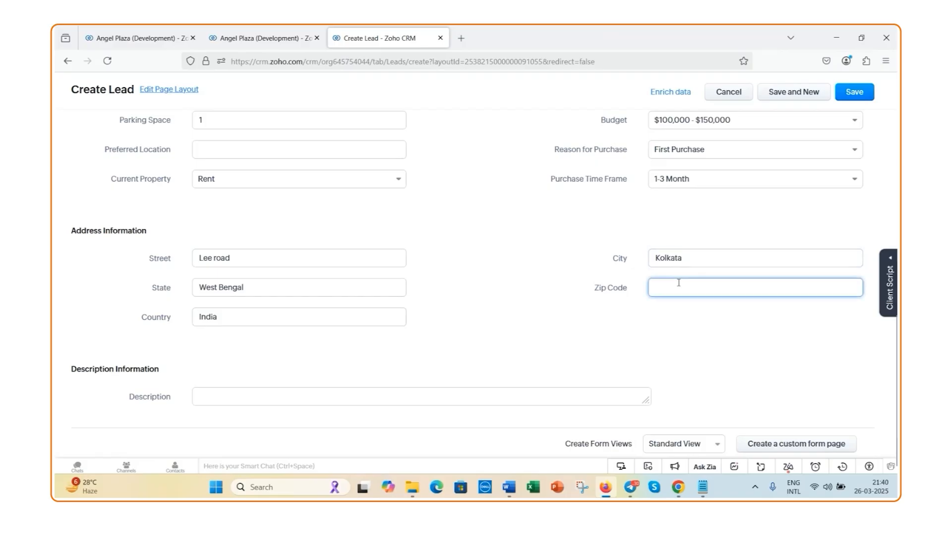
{"action": "type", "text": "700074"}
{"action": "scroll", "coordinate": [473, 335], "scroll_direction": "down", "scroll_amount": 1}
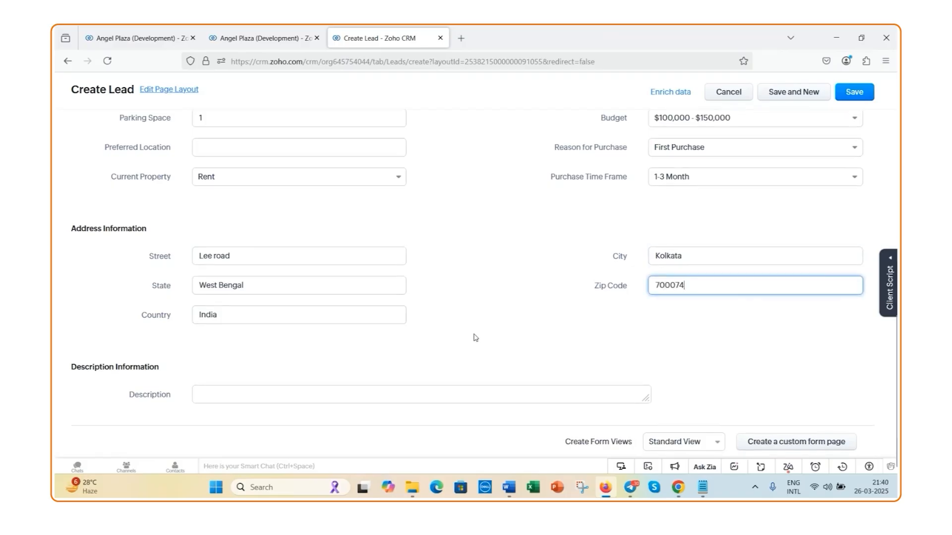
Enlarge the empty Description box and save the new lead
{"action": "left_click_drag", "start_coordinate": [647, 401], "coordinate": [646, 441]}
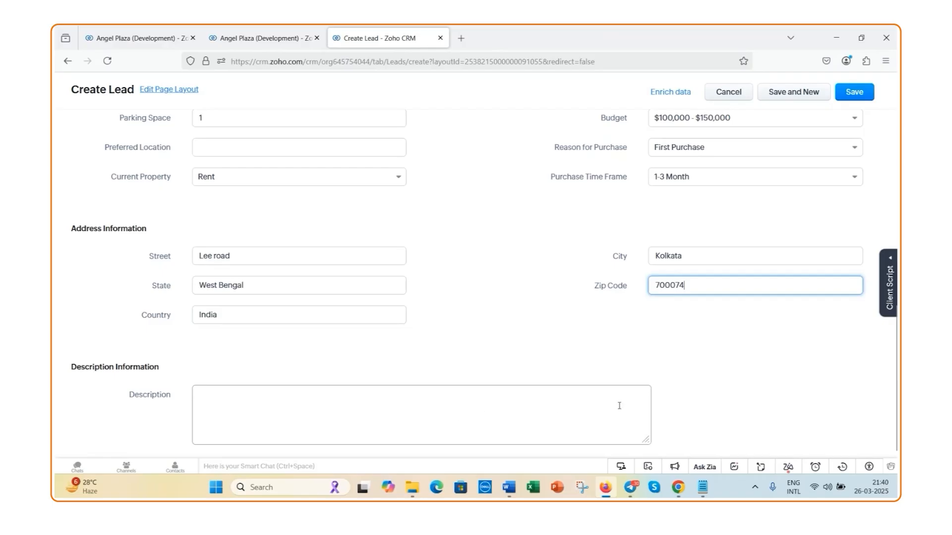
{"action": "scroll", "coordinate": [664, 389], "scroll_direction": "up", "scroll_amount": 5}
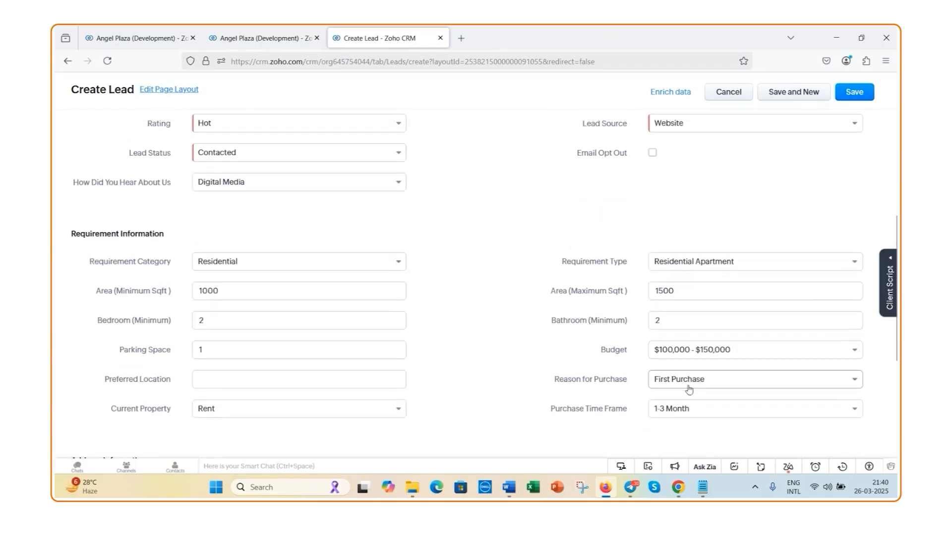
{"action": "scroll", "coordinate": [768, 344], "scroll_direction": "up", "scroll_amount": 1}
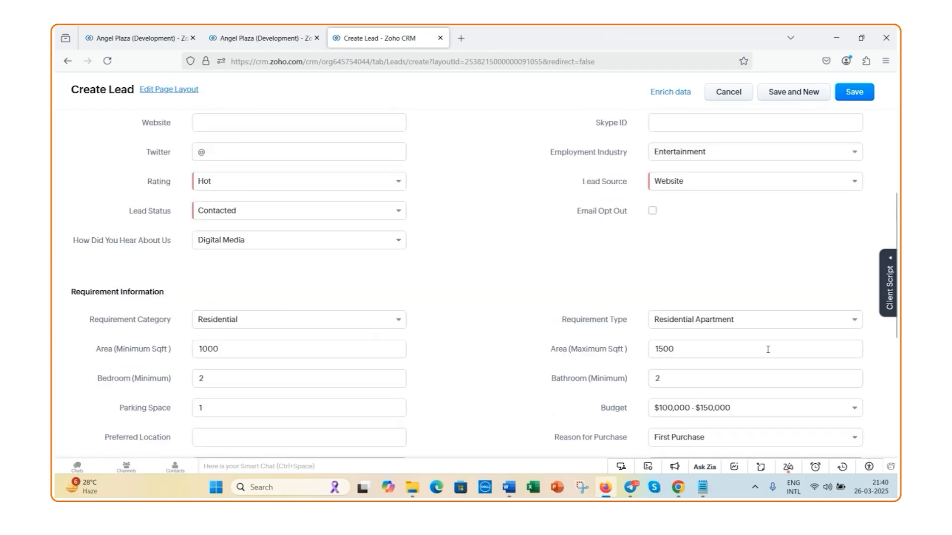
{"action": "scroll", "coordinate": [739, 362], "scroll_direction": "up", "scroll_amount": 5}
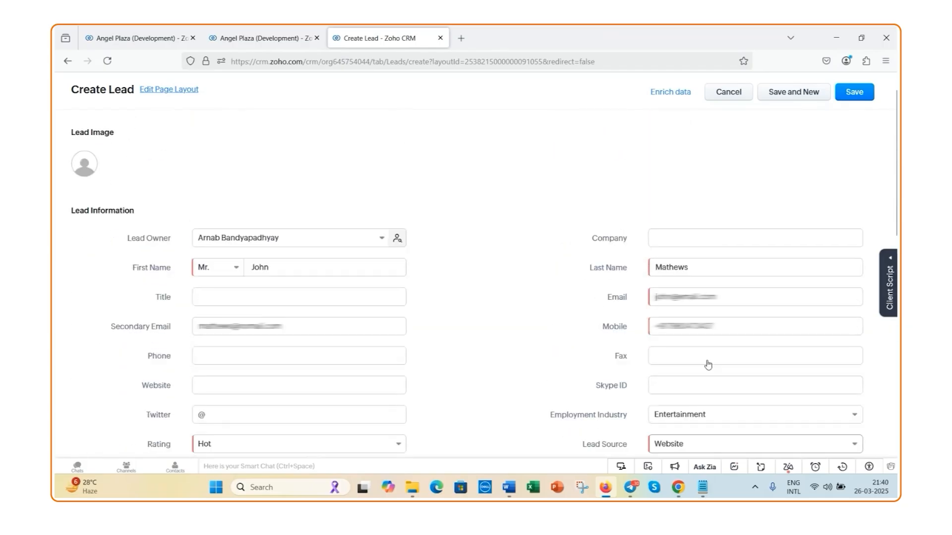
{"action": "scroll", "coordinate": [708, 365], "scroll_direction": "up", "scroll_amount": 1}
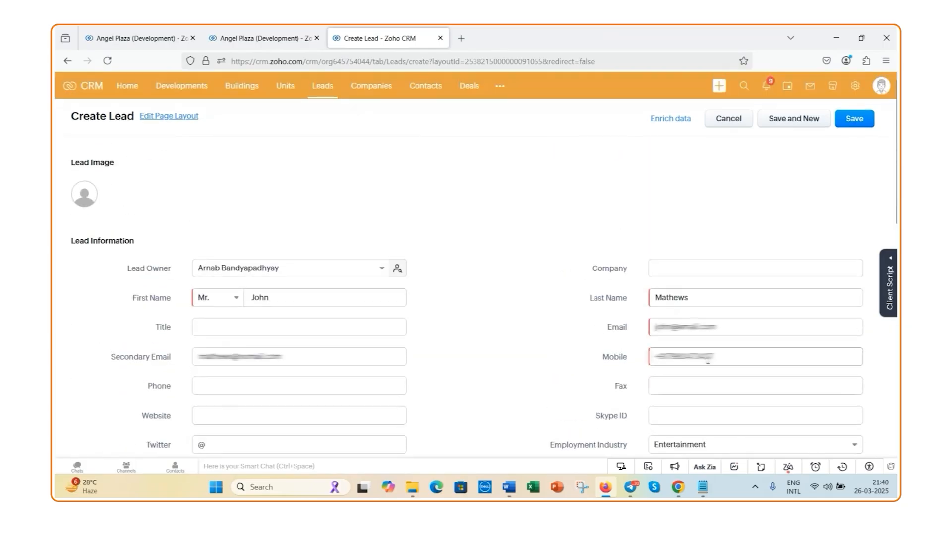
{"action": "left_click", "coordinate": [850, 126]}
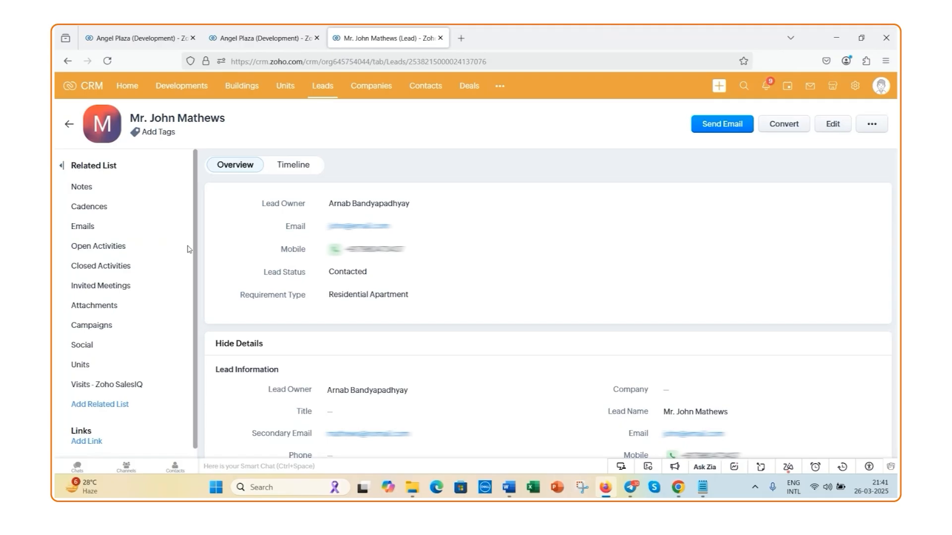
Add a note to the lead that mentions the colleague, with the text "please follow up with this lead", and save it
{"action": "left_click", "coordinate": [113, 194]}
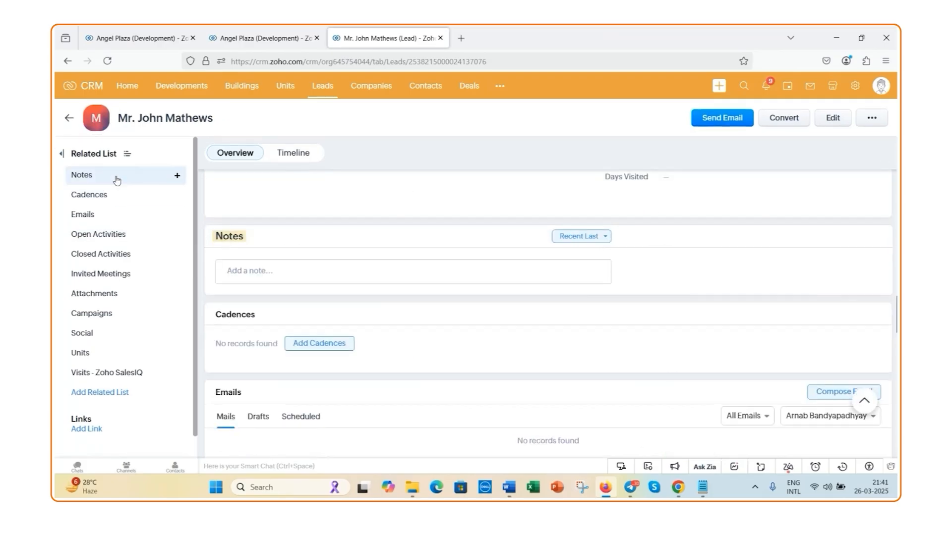
{"action": "left_click", "coordinate": [264, 269]}
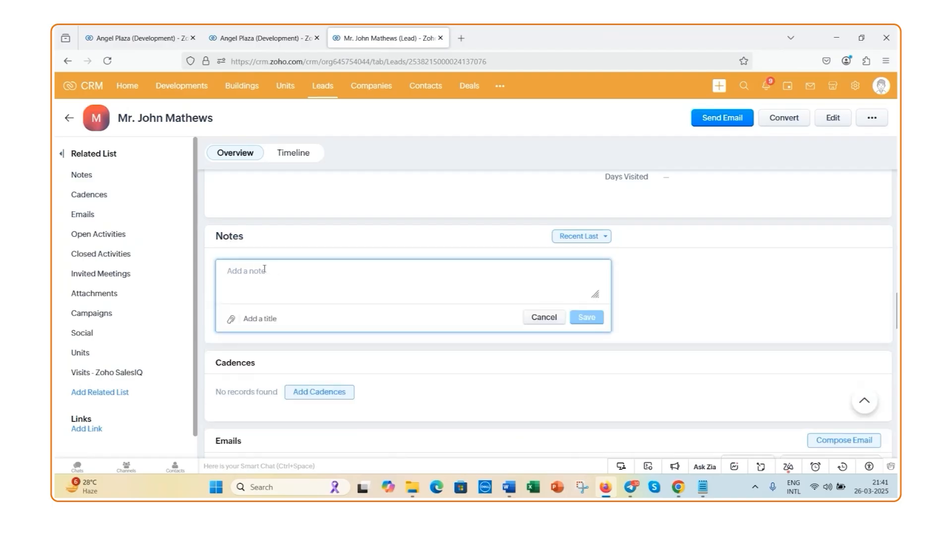
{"action": "type", "text": "@jeff"}
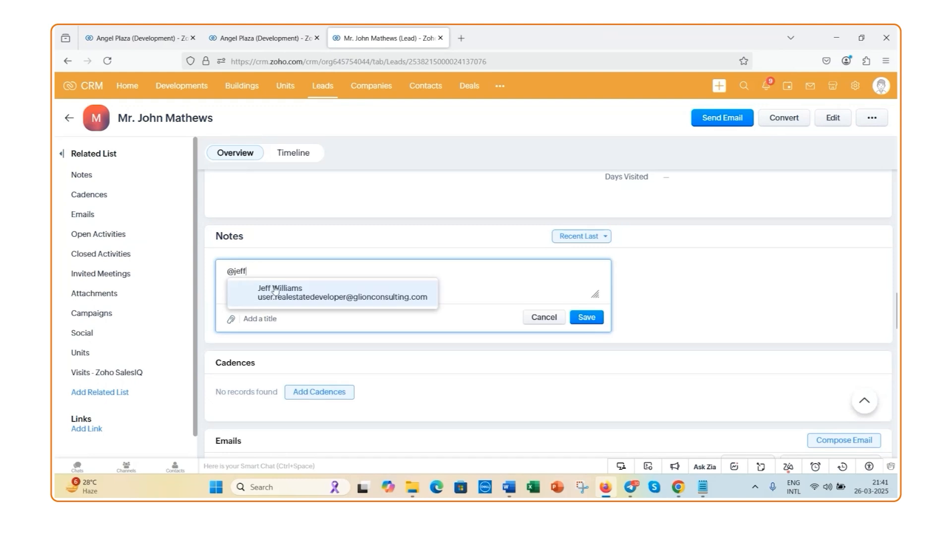
{"action": "left_click", "coordinate": [274, 285]}
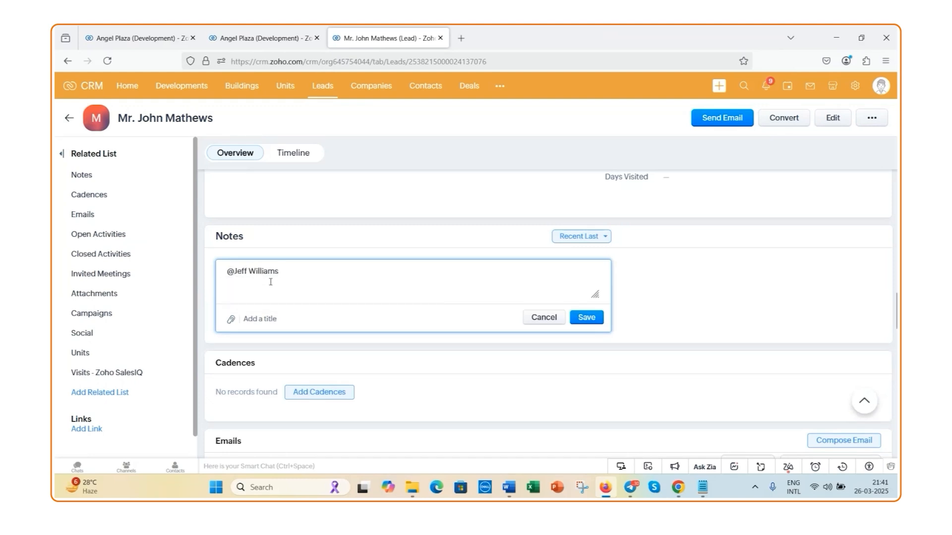
{"action": "type", "text": "please follow up with"}
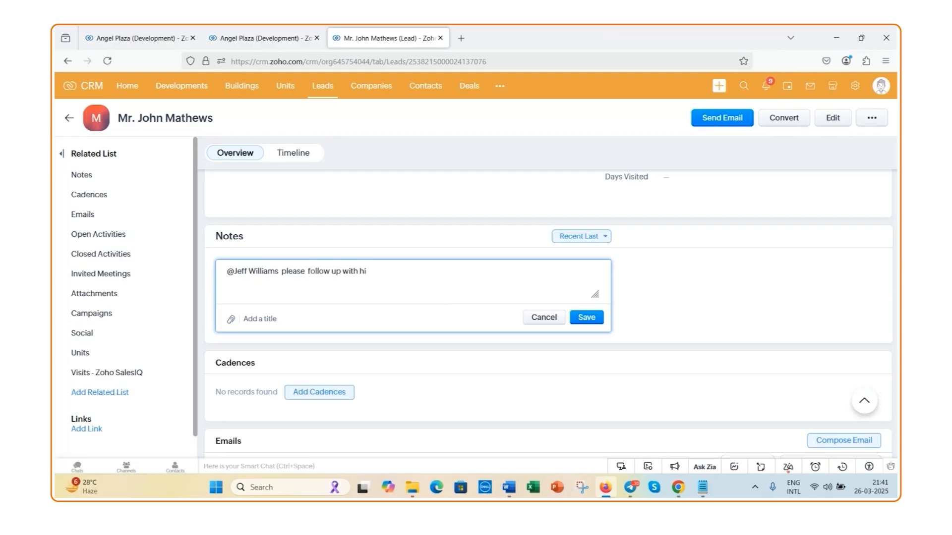
{"action": "type", "text": " this lead"}
{"action": "left_click", "coordinate": [595, 328]}
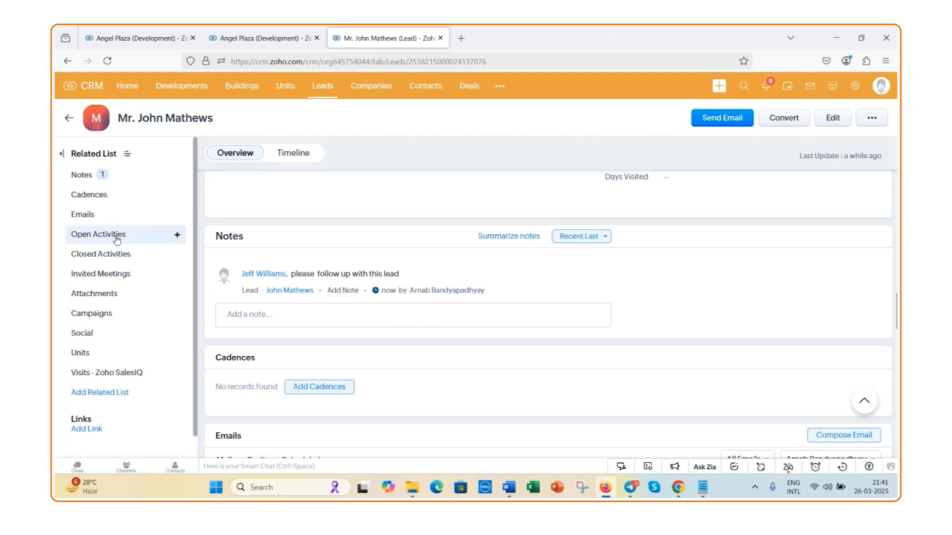
Create a new task in the lead's open activities with the subject "Sent Property Brochure"
{"action": "left_click", "coordinate": [102, 223]}
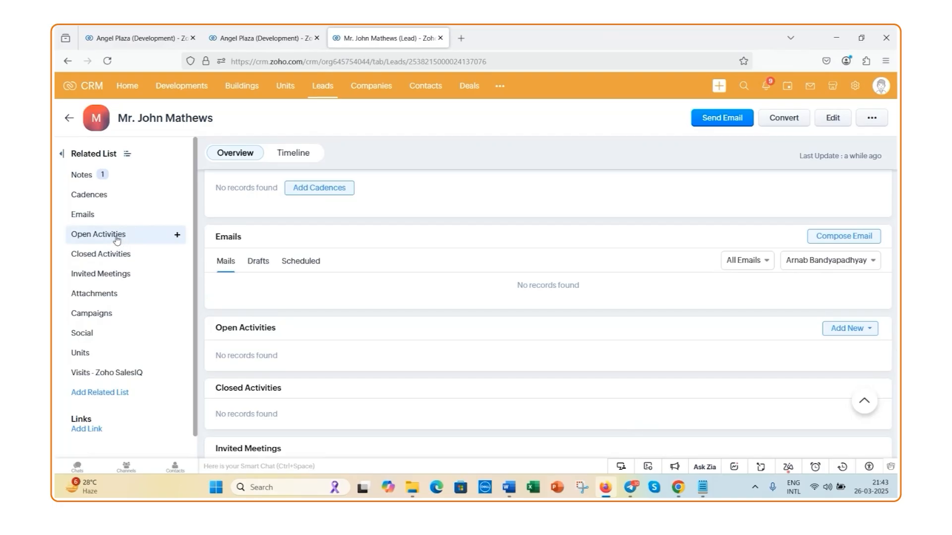
{"action": "left_click", "coordinate": [174, 240]}
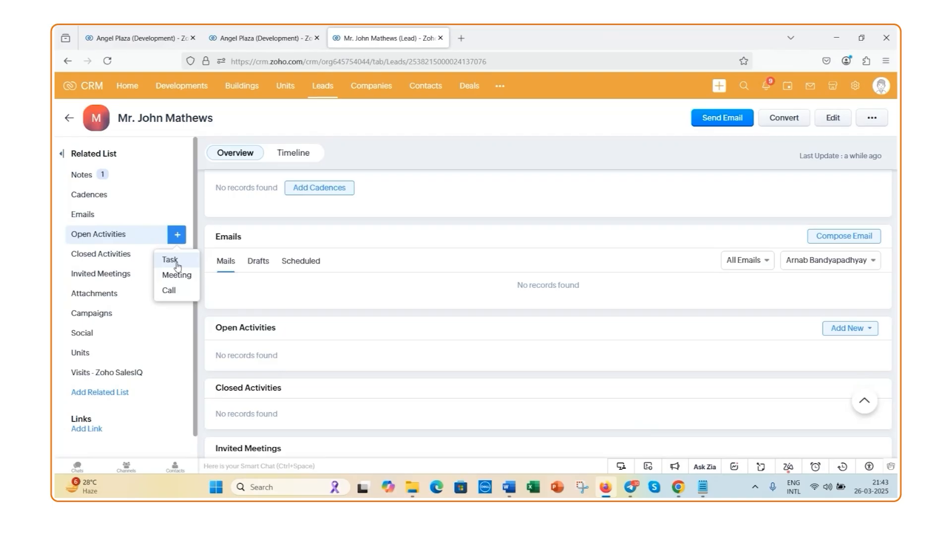
{"action": "left_click", "coordinate": [170, 260]}
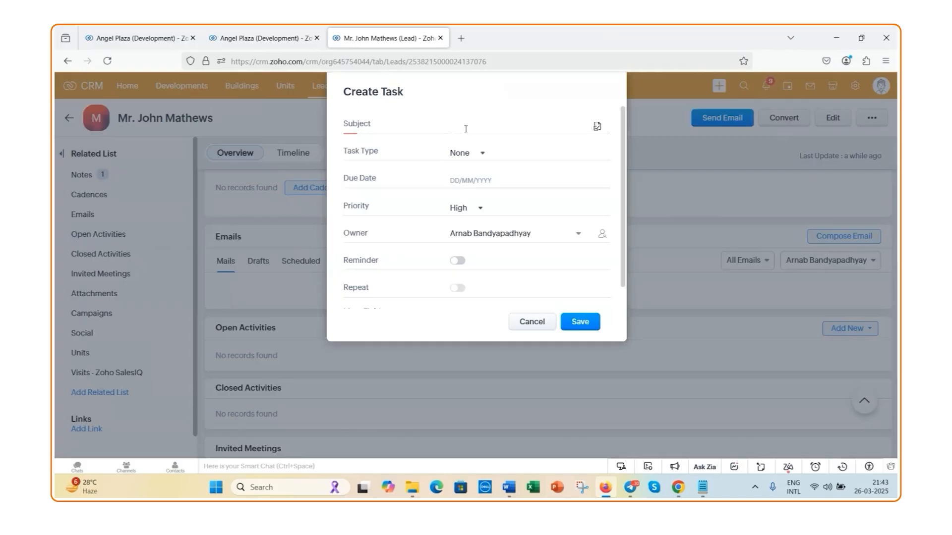
{"action": "type", "text": "Follow"}
{"action": "key", "text": "BackSpace"}
{"action": "key", "text": "BackSpace"}
{"action": "key", "text": "BackSpace"}
{"action": "key", "text": "BackSpace"}
{"action": "key", "text": "BackSpace"}
{"action": "key", "text": "BackSpace"}
{"action": "type", "text": "Sent Property Brochure"}
Set the task type to Email and the due date to 26/03/2025
{"action": "left_click", "coordinate": [482, 155]}
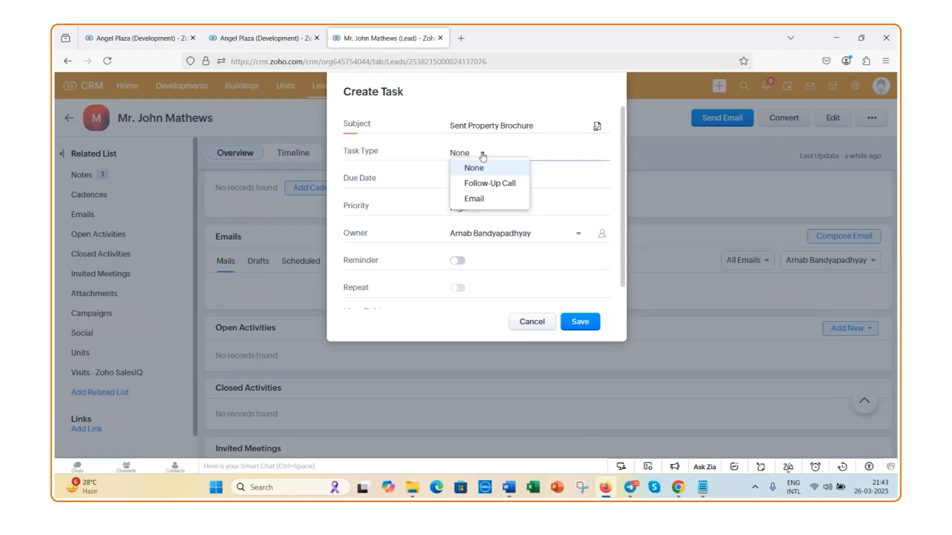
{"action": "left_click", "coordinate": [483, 202]}
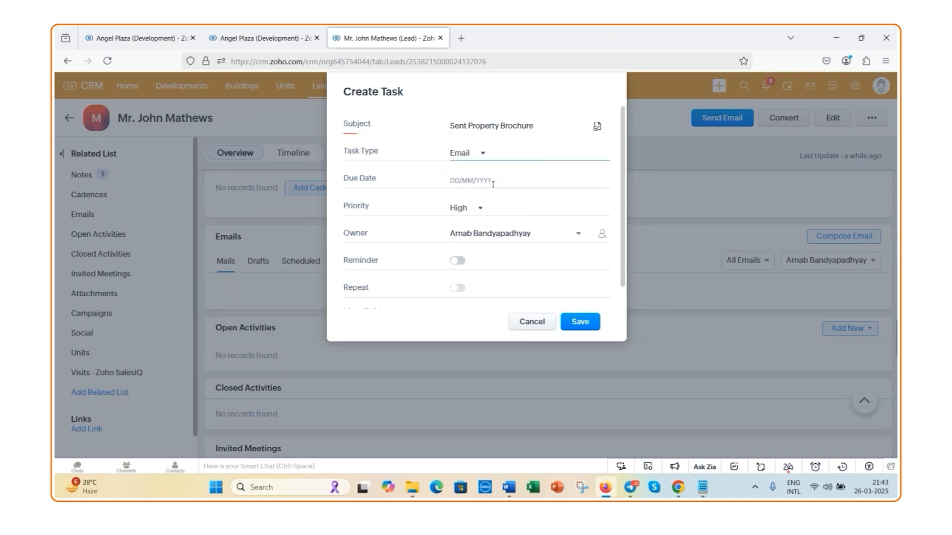
{"action": "left_click", "coordinate": [476, 182]}
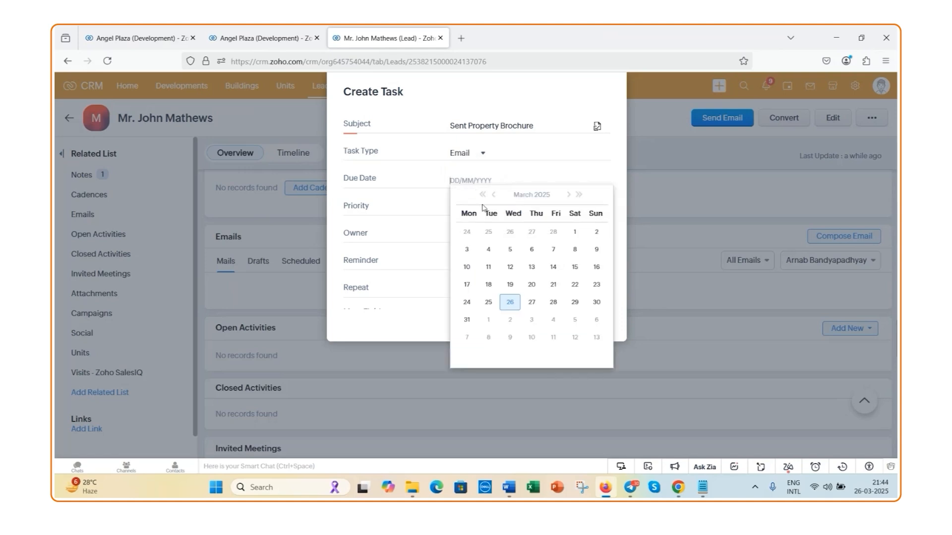
{"action": "left_click", "coordinate": [511, 304]}
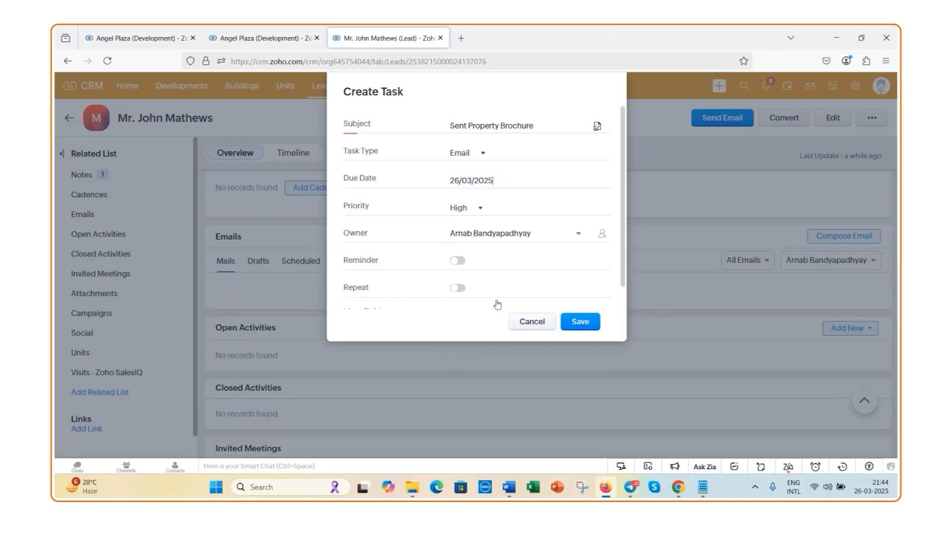
Add a reminder to the task for 26/03/2025 at 10:00 PM and save the task
{"action": "left_click", "coordinate": [458, 261]}
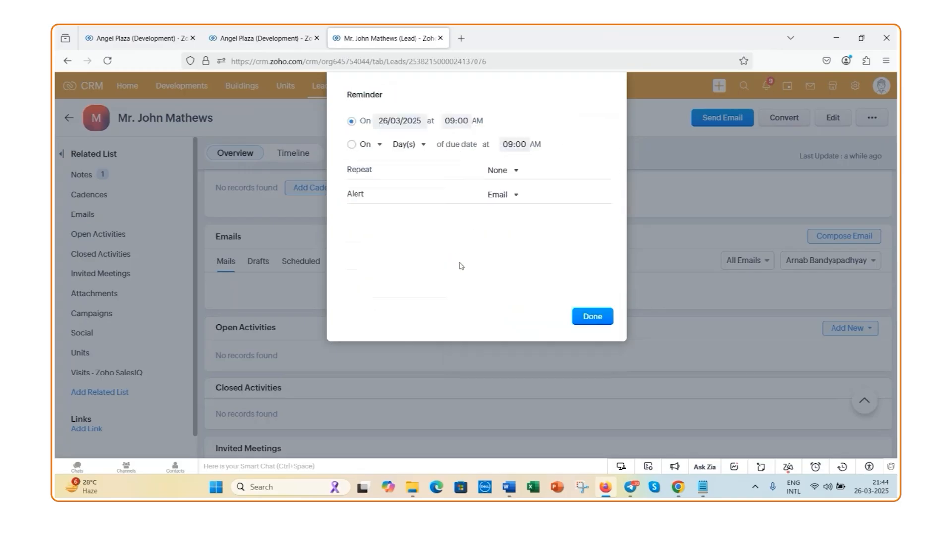
{"action": "left_click", "coordinate": [462, 122]}
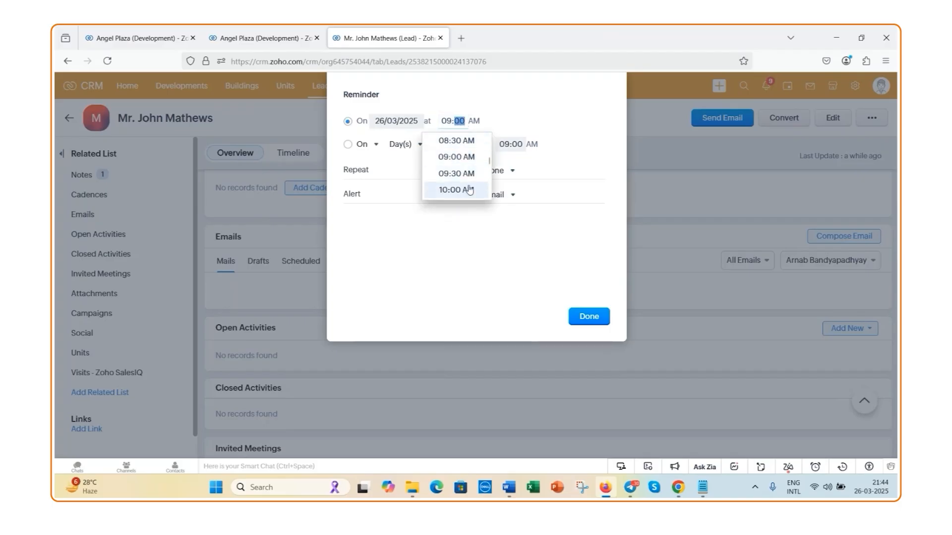
{"action": "scroll", "coordinate": [468, 177], "scroll_direction": "down", "scroll_amount": 3}
{"action": "scroll", "coordinate": [468, 177], "scroll_direction": "down", "scroll_amount": 7}
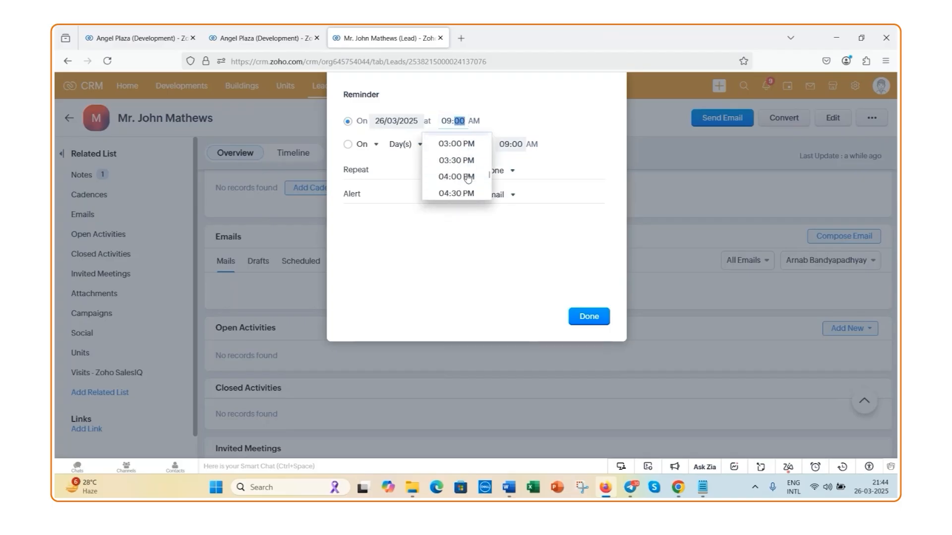
{"action": "scroll", "coordinate": [468, 177], "scroll_direction": "down", "scroll_amount": 3}
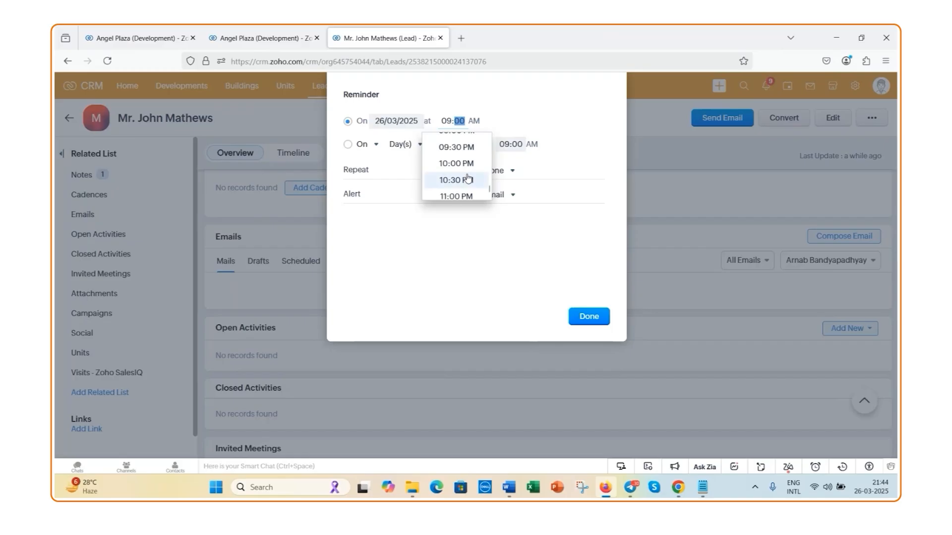
{"action": "left_click", "coordinate": [466, 153]}
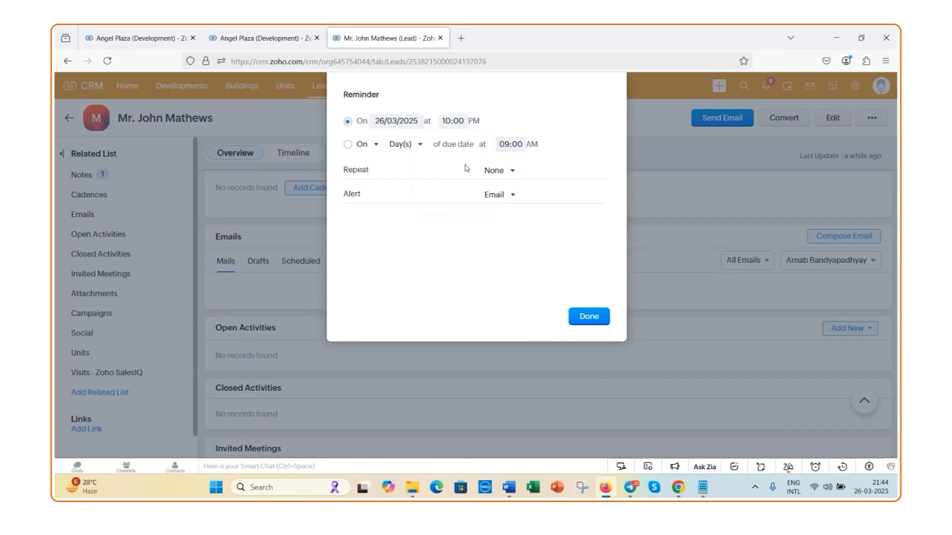
{"action": "left_click", "coordinate": [585, 316]}
{"action": "left_click", "coordinate": [581, 319]}
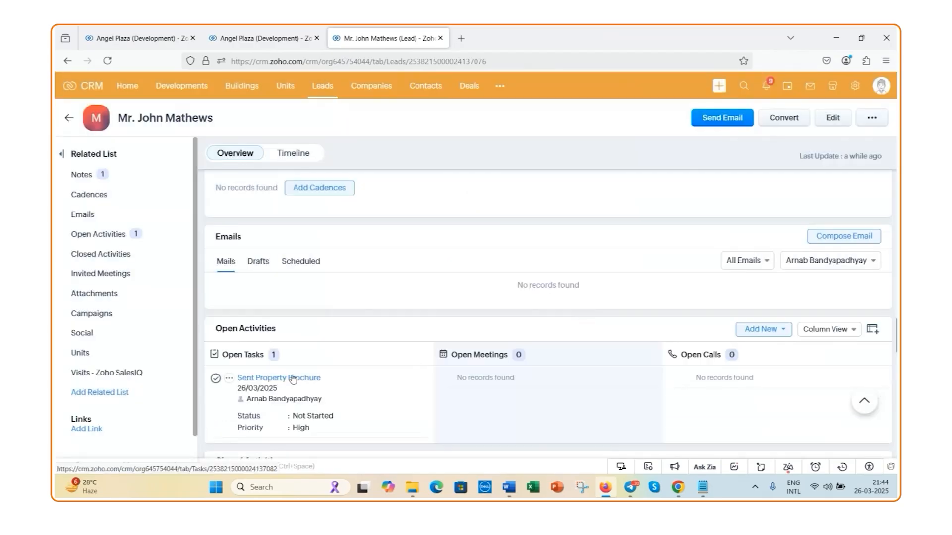
Mark the open "Sent Property Brochure" task as completed
{"action": "scroll", "coordinate": [349, 371], "scroll_direction": "down", "scroll_amount": 1}
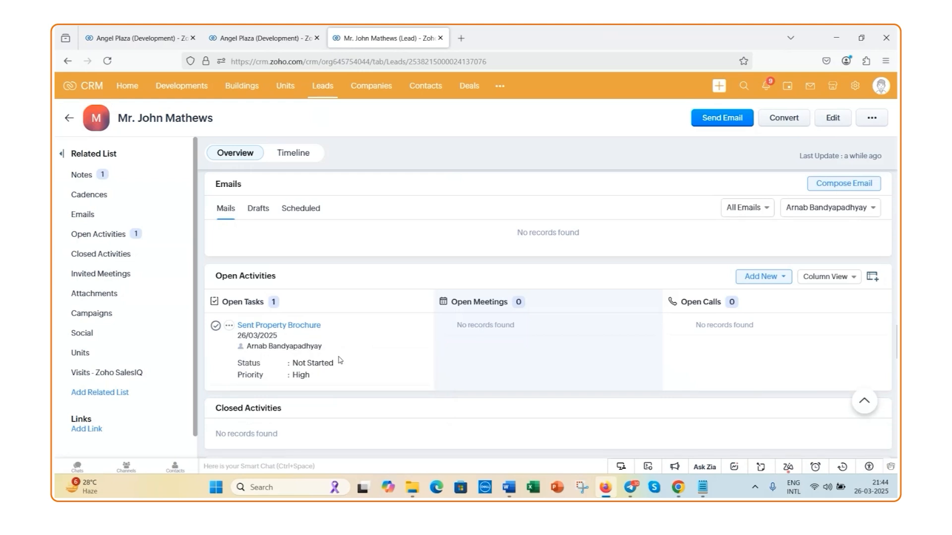
{"action": "left_click", "coordinate": [216, 327]}
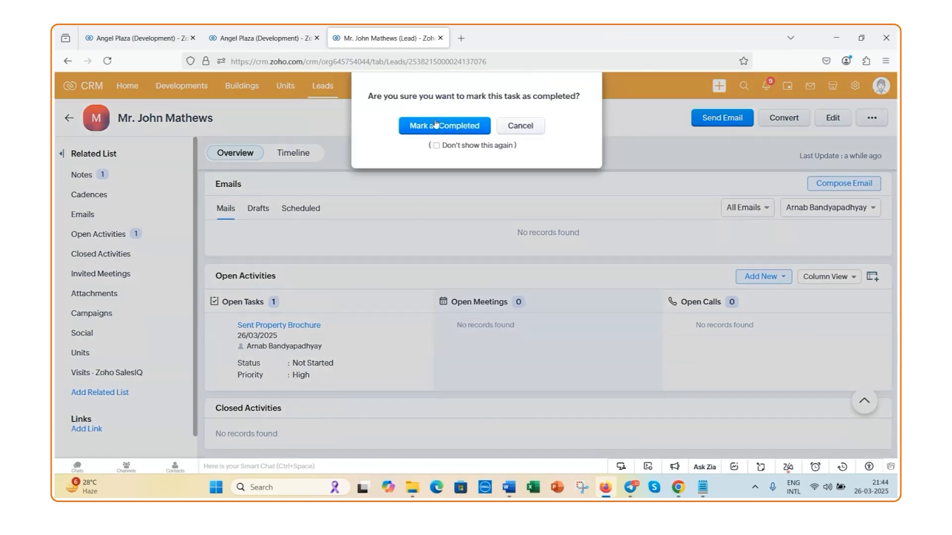
{"action": "key", "text": "Return"}
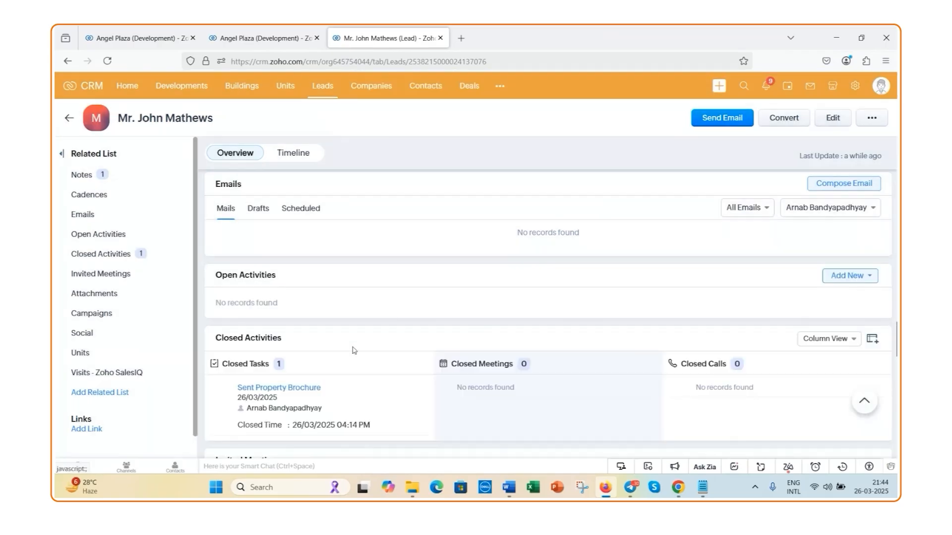
Start converting the lead into a contact, with the option to create a new deal for it
{"action": "scroll", "coordinate": [351, 347], "scroll_direction": "down", "scroll_amount": 2}
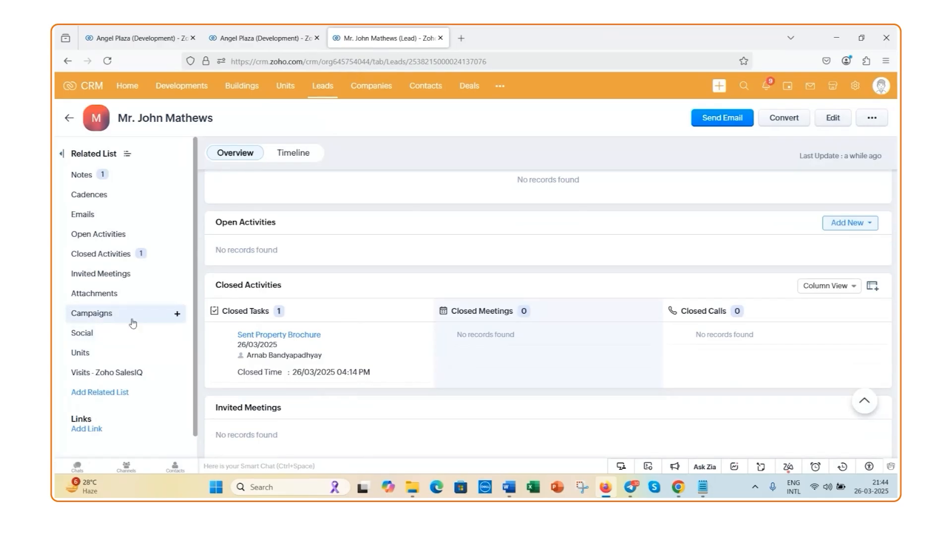
{"action": "scroll", "coordinate": [402, 363], "scroll_direction": "up", "scroll_amount": 9}
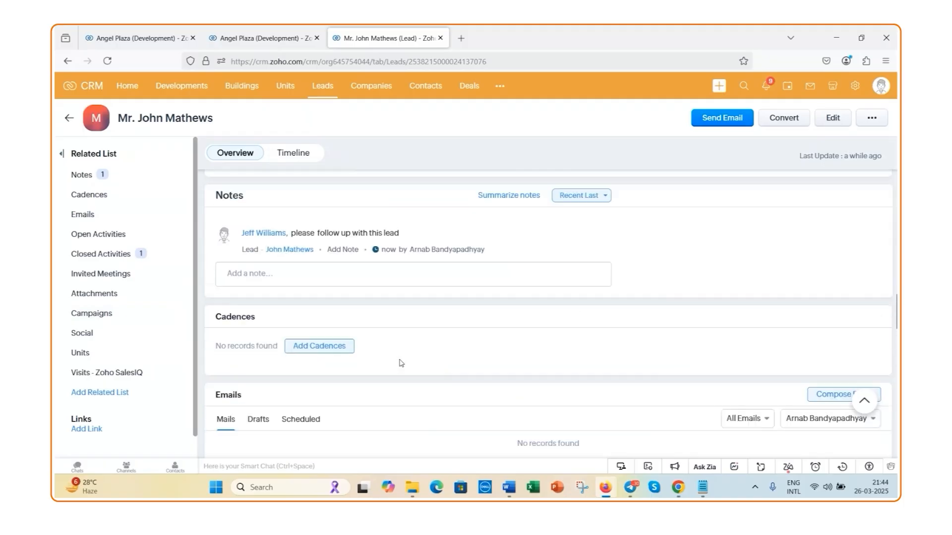
{"action": "scroll", "coordinate": [401, 363], "scroll_direction": "up", "scroll_amount": 8}
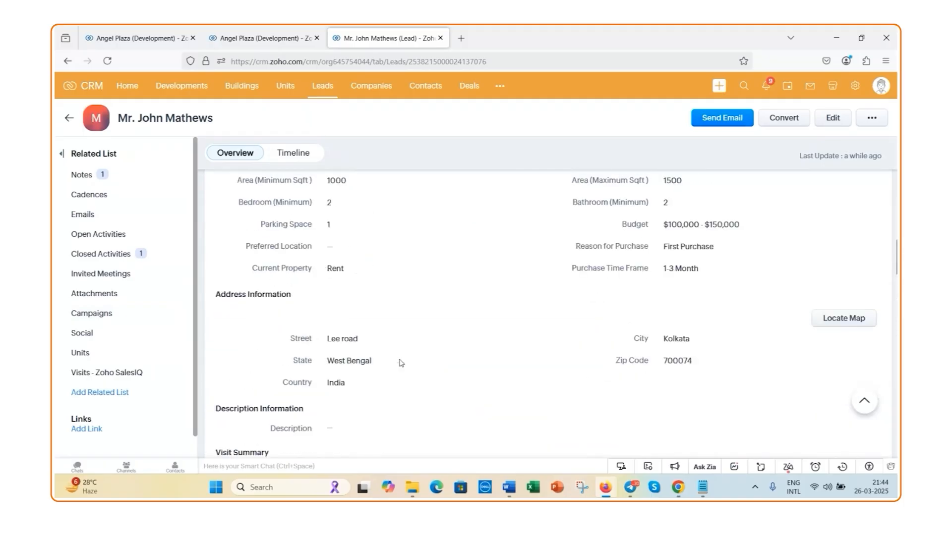
{"action": "scroll", "coordinate": [401, 363], "scroll_direction": "up", "scroll_amount": 2}
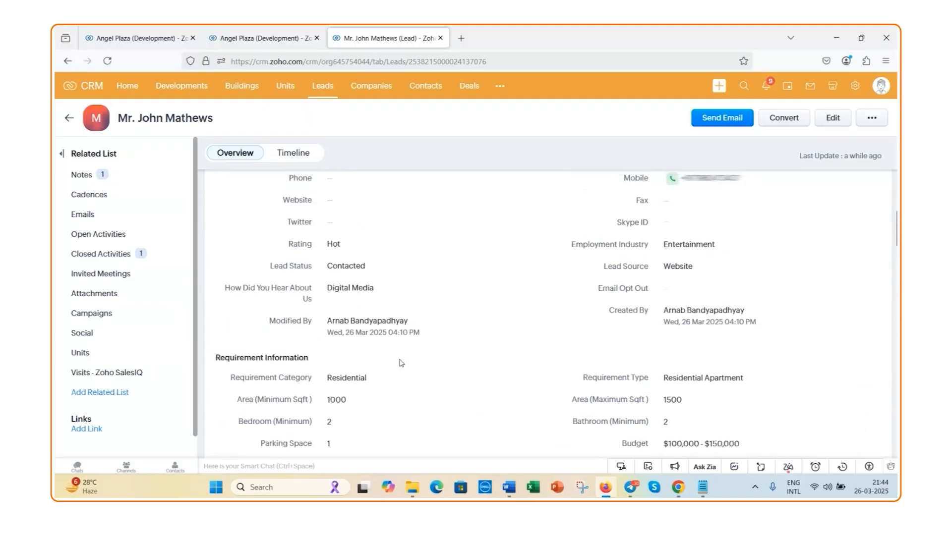
{"action": "scroll", "coordinate": [402, 363], "scroll_direction": "up", "scroll_amount": 6}
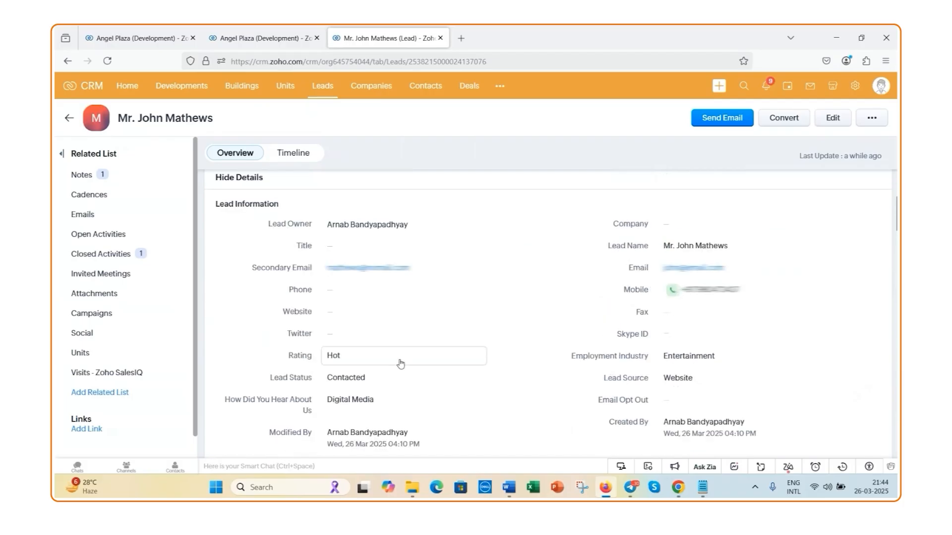
{"action": "scroll", "coordinate": [400, 364], "scroll_direction": "up", "scroll_amount": 4}
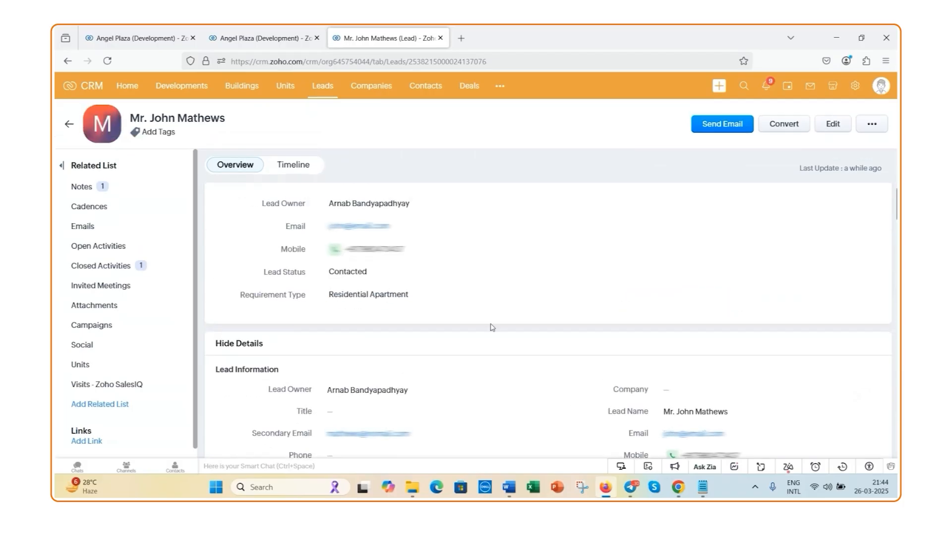
{"action": "left_click", "coordinate": [779, 128]}
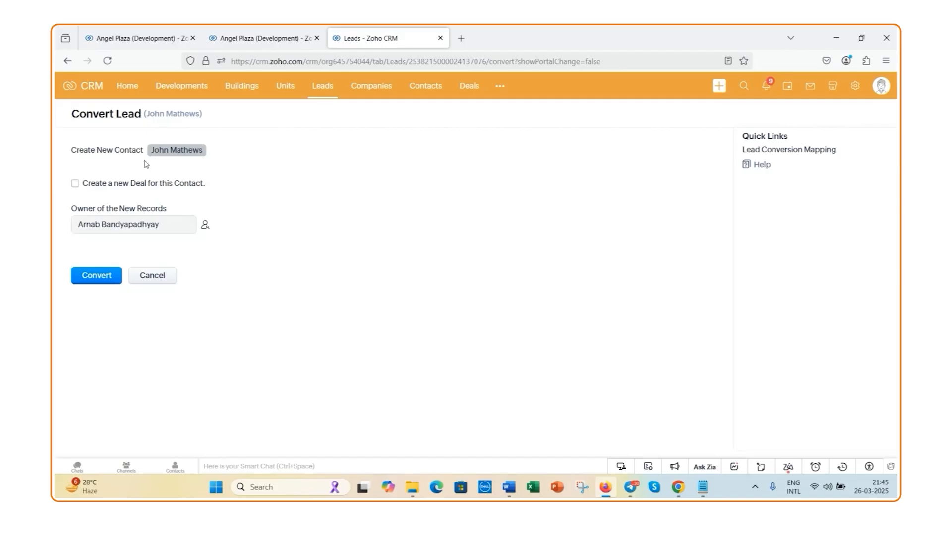
{"action": "left_click", "coordinate": [76, 185]}
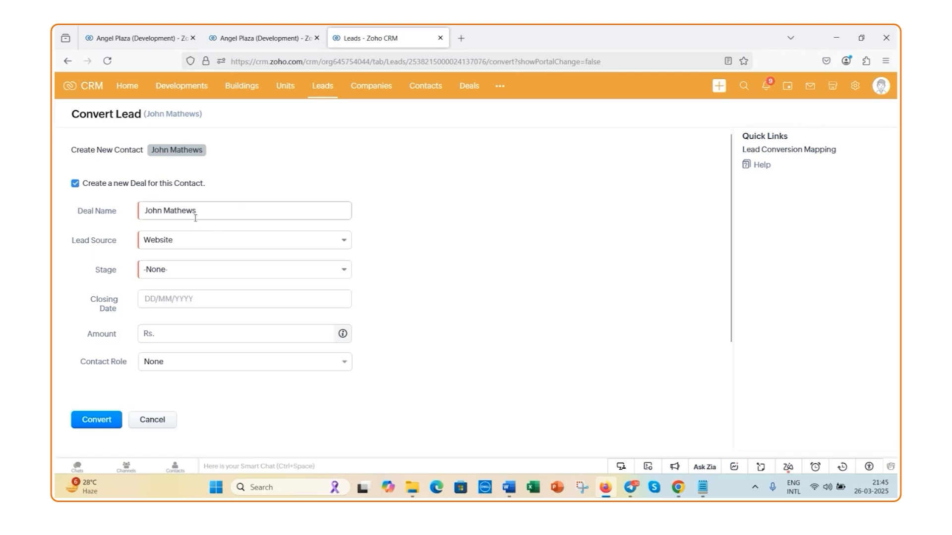
Put "Deal for" in front of the contact's name in the deal name
{"action": "left_click", "coordinate": [249, 216]}
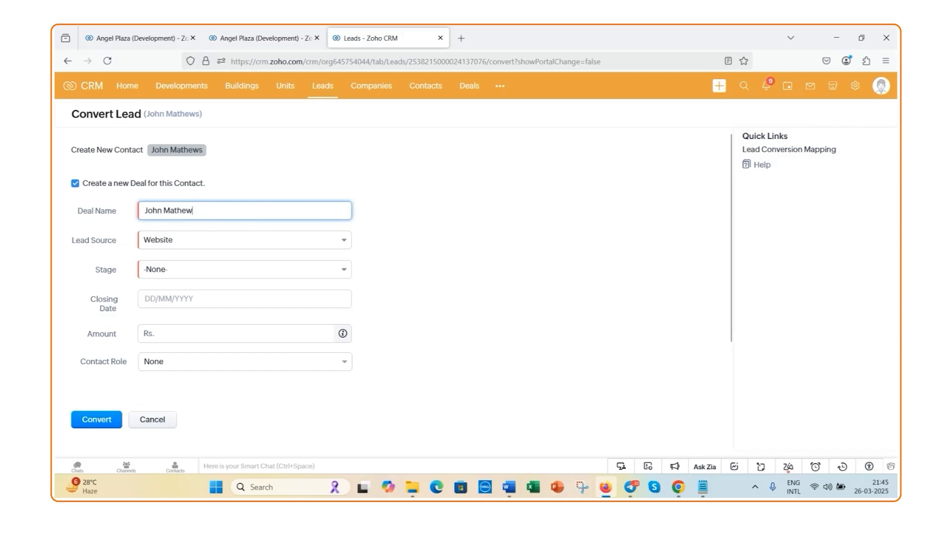
{"action": "type", "text": "s"}
{"action": "left_click", "coordinate": [144, 210]}
{"action": "type", "text": "F"}
{"action": "key", "text": "BackSpace"}
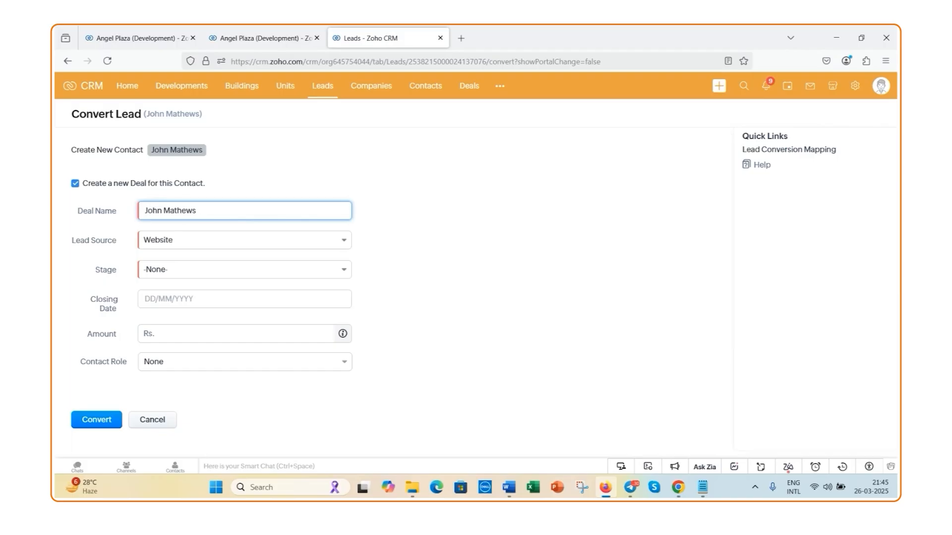
{"action": "type", "text": "de"}
{"action": "key", "text": "BackSpace"}
{"action": "key", "text": "BackSpace"}
{"action": "type", "text": "Deal for"}
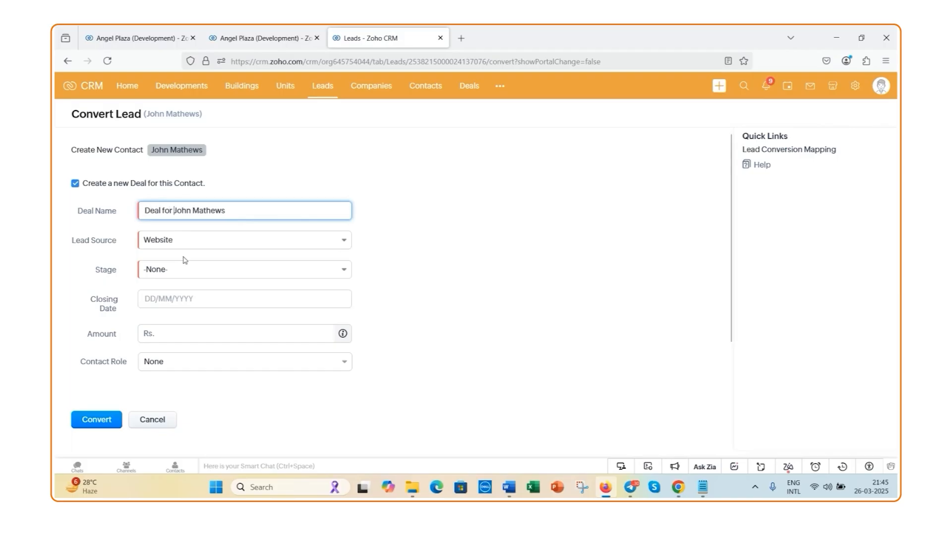
Keep Website as the deal's lead source and set its stage to Interested
{"action": "left_click", "coordinate": [333, 248]}
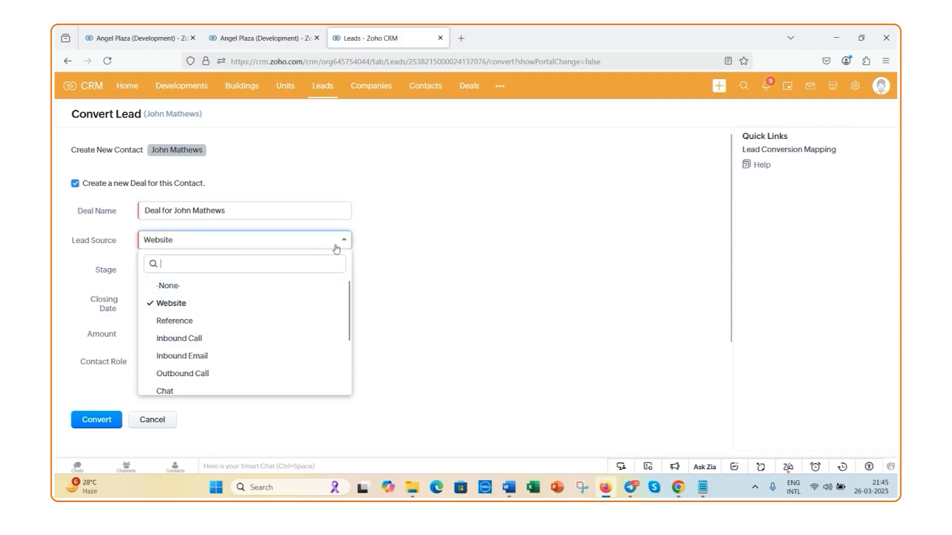
{"action": "left_click", "coordinate": [337, 246]}
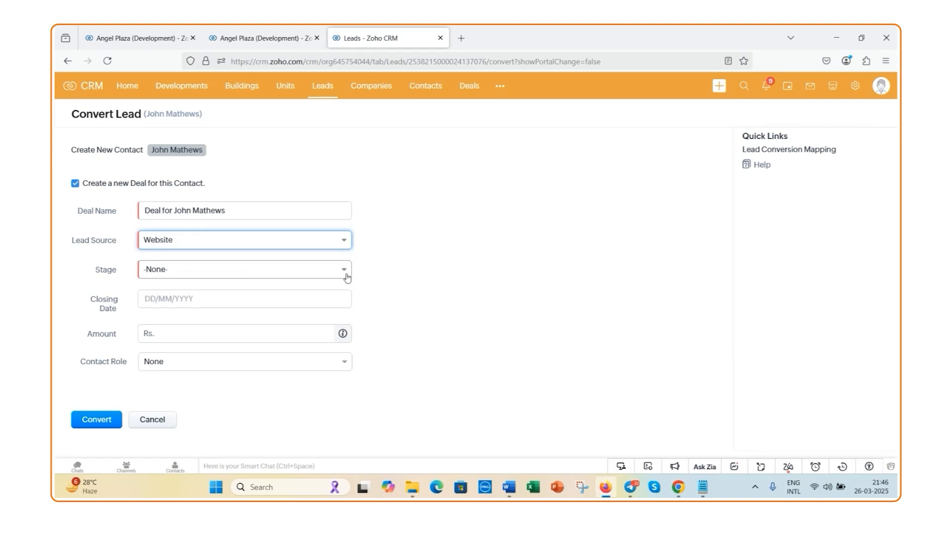
{"action": "left_click", "coordinate": [346, 278]}
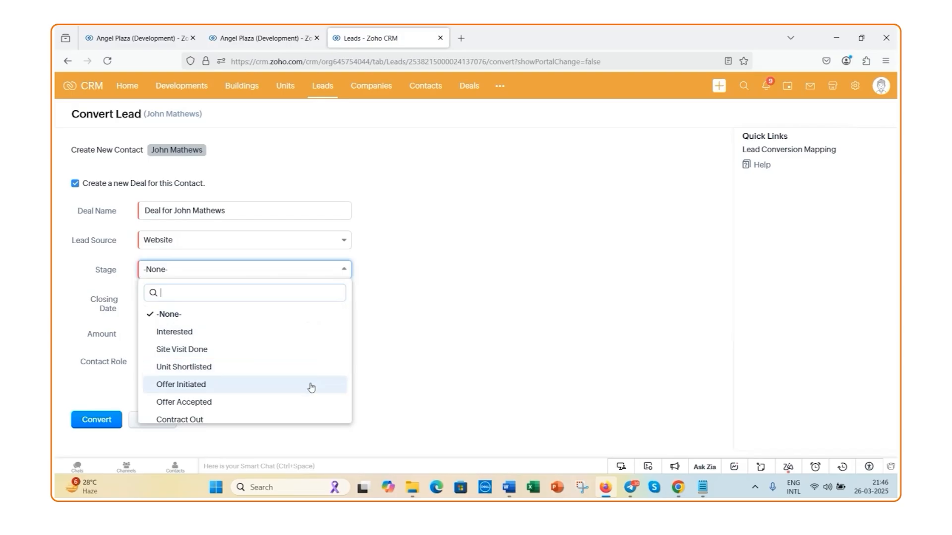
{"action": "scroll", "coordinate": [311, 387], "scroll_direction": "down", "scroll_amount": 2}
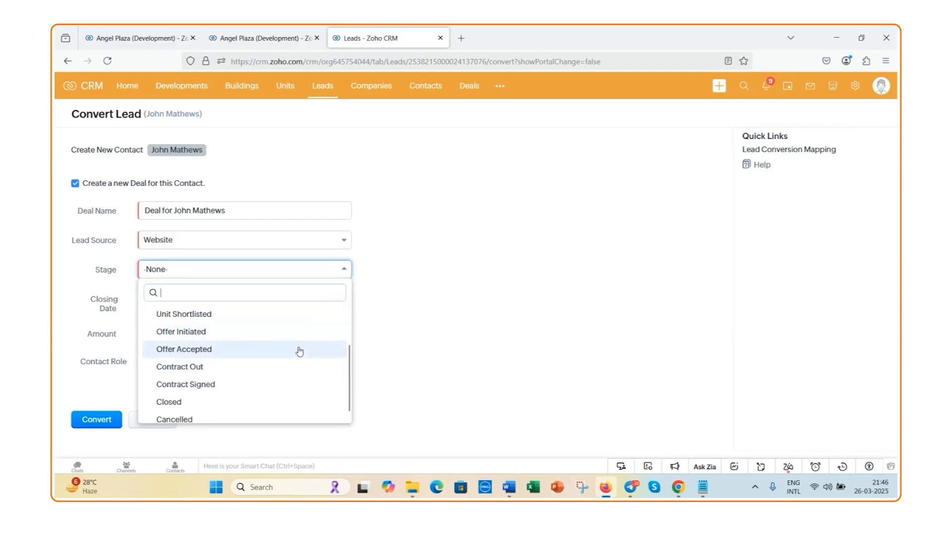
{"action": "scroll", "coordinate": [292, 381], "scroll_direction": "up", "scroll_amount": 2}
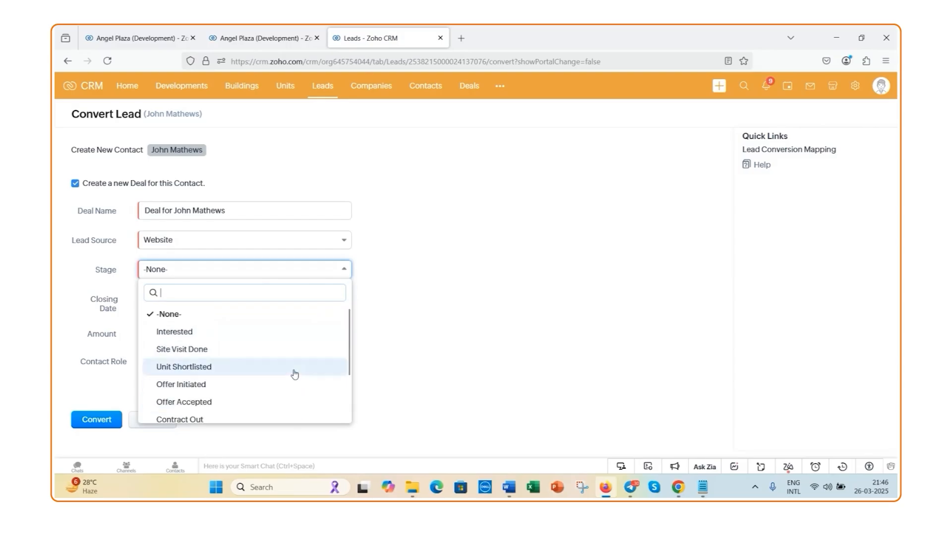
{"action": "left_click", "coordinate": [283, 341]}
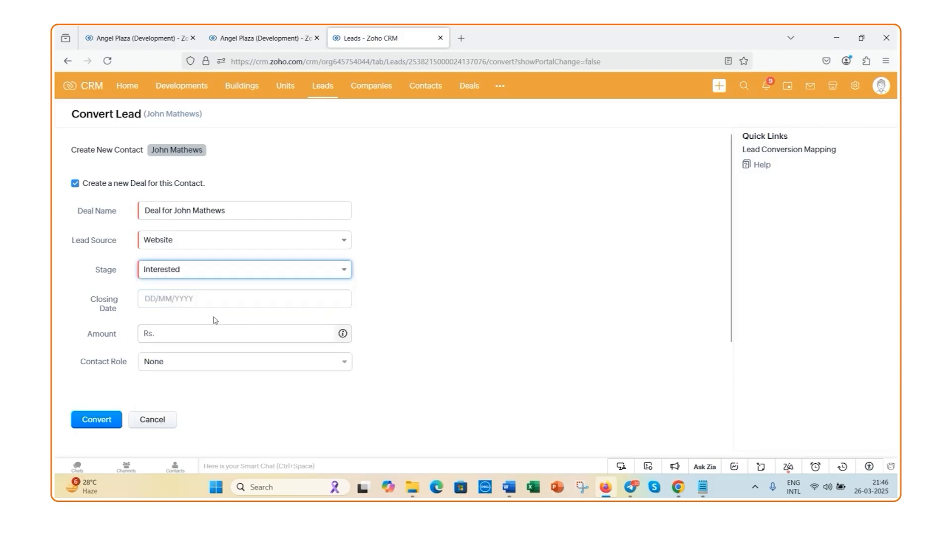
Set the new deal's closing date to 30/04/2025
{"action": "left_click", "coordinate": [179, 306]}
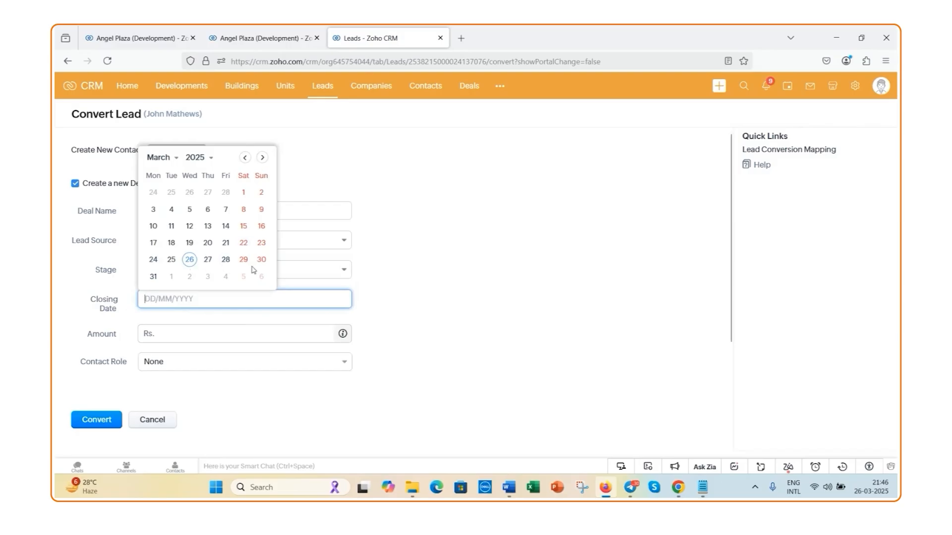
{"action": "left_click", "coordinate": [262, 157]}
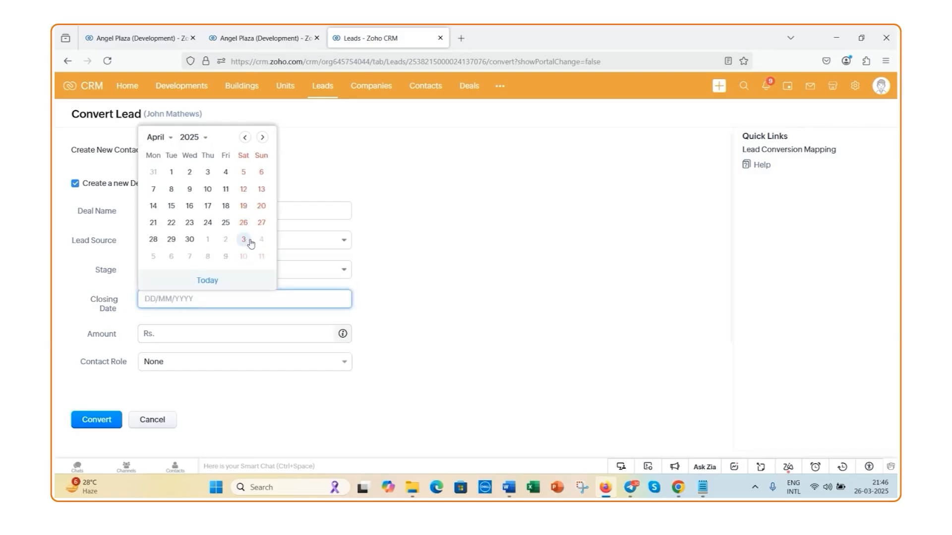
{"action": "left_click", "coordinate": [190, 239]}
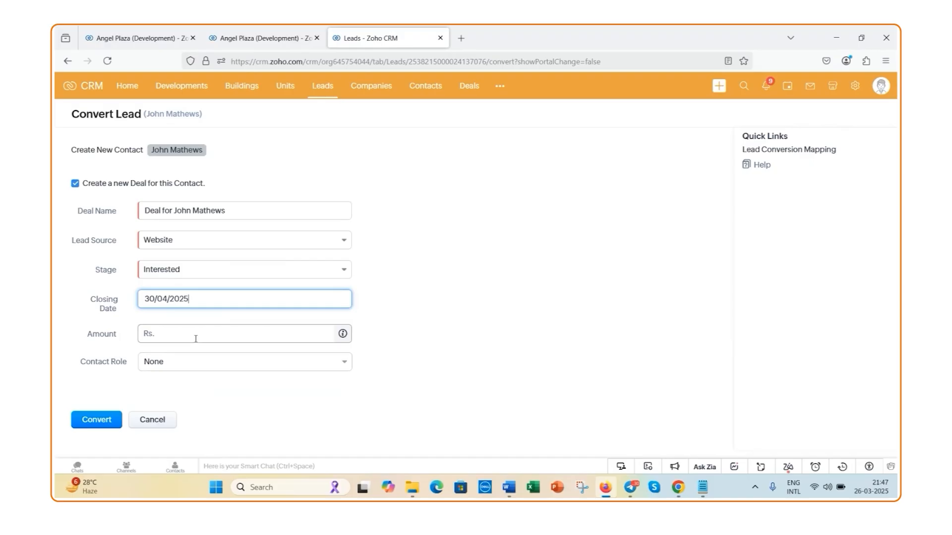
Set the contact role to Decision Maker and convert the lead
{"action": "left_click", "coordinate": [214, 371]}
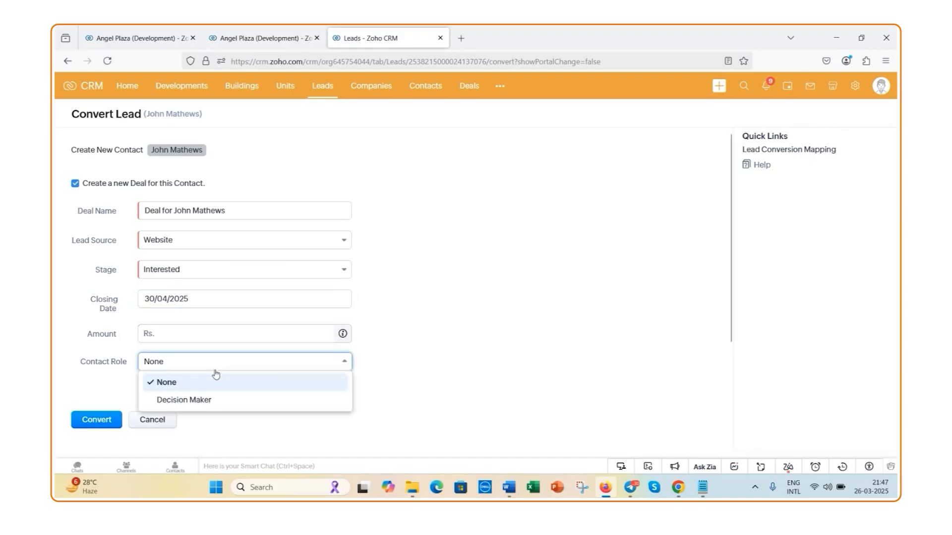
{"action": "left_click", "coordinate": [207, 402]}
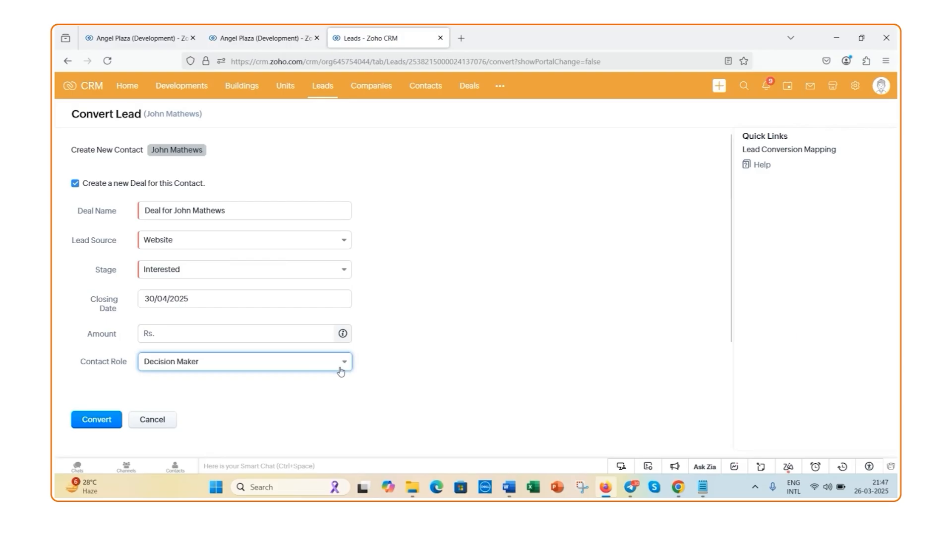
{"action": "left_click", "coordinate": [91, 418]}
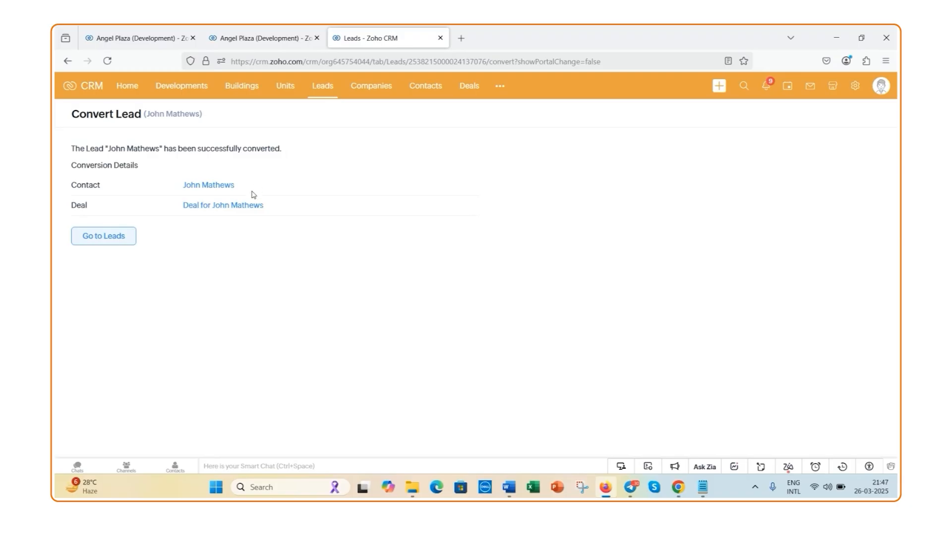
Open the newly created contact and examine its details and available contact types, keeping the type as Prospect Contact
{"action": "left_click", "coordinate": [194, 185]}
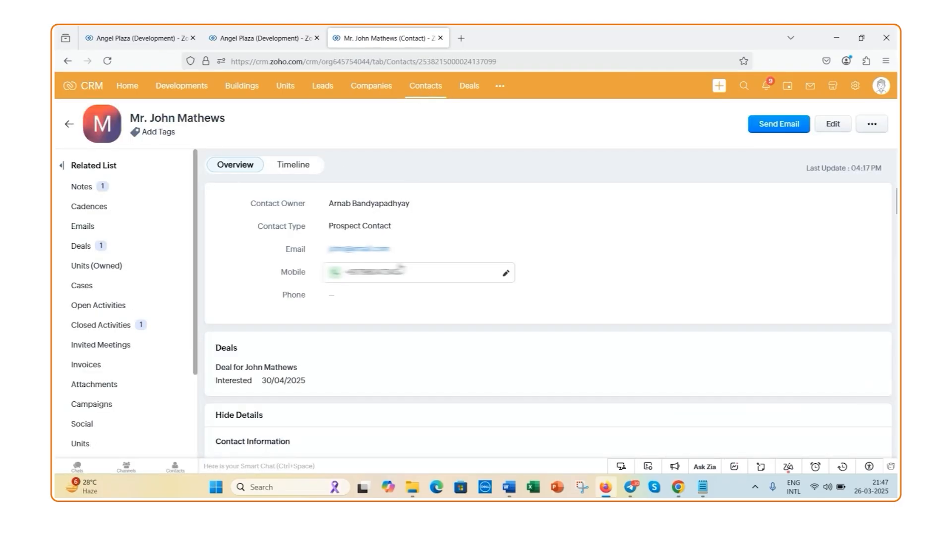
{"action": "scroll", "coordinate": [401, 305], "scroll_direction": "down", "scroll_amount": 2}
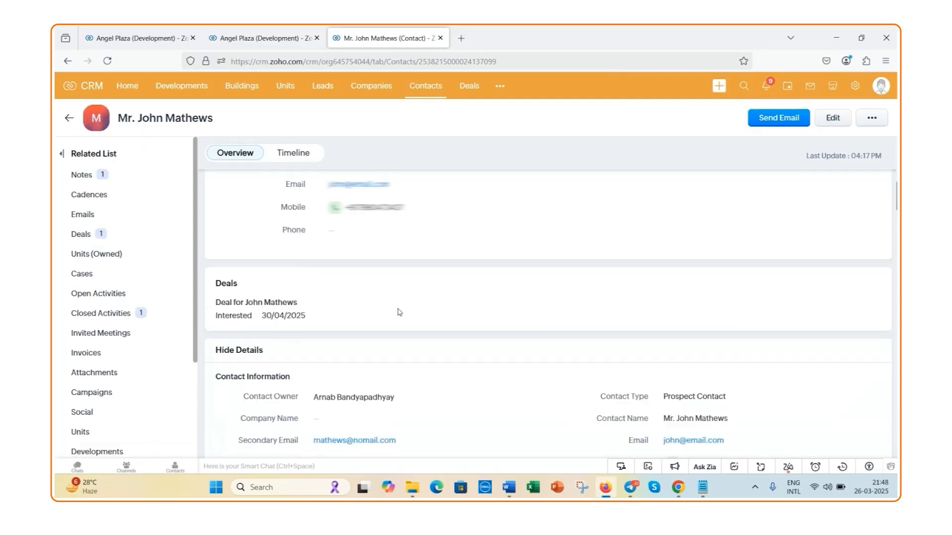
{"action": "scroll", "coordinate": [400, 312], "scroll_direction": "up", "scroll_amount": 2}
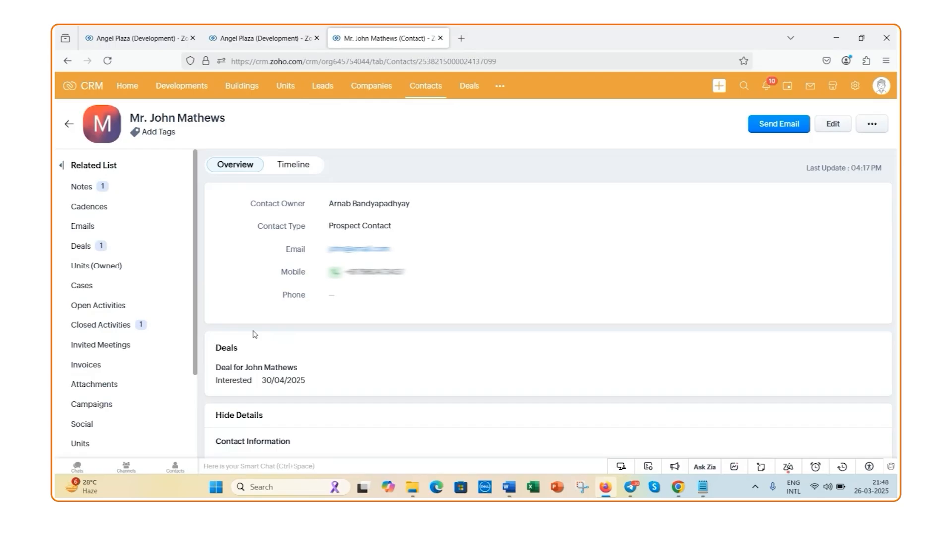
{"action": "scroll", "coordinate": [253, 334], "scroll_direction": "down", "scroll_amount": 2}
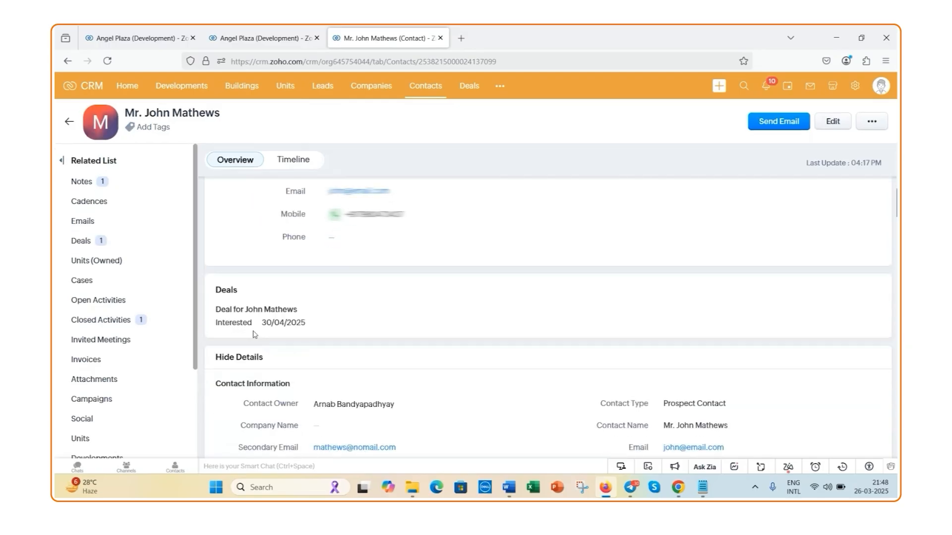
{"action": "scroll", "coordinate": [254, 334], "scroll_direction": "up", "scroll_amount": 2}
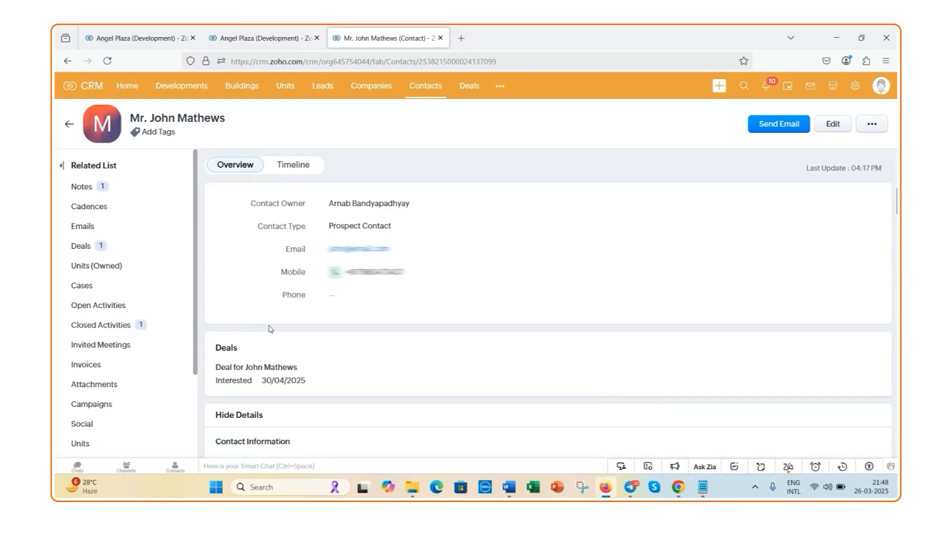
{"action": "scroll", "coordinate": [271, 329], "scroll_direction": "down", "scroll_amount": 4}
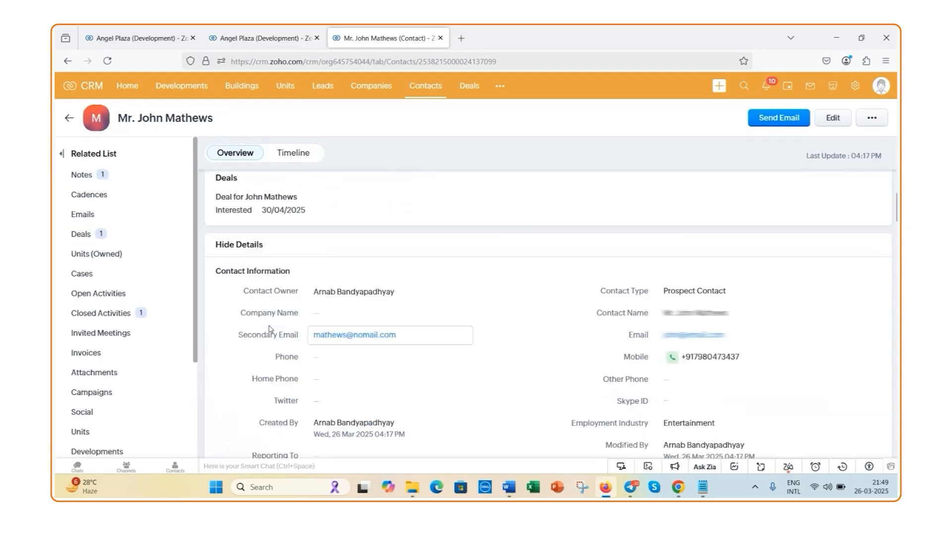
{"action": "scroll", "coordinate": [270, 329], "scroll_direction": "down", "scroll_amount": 2}
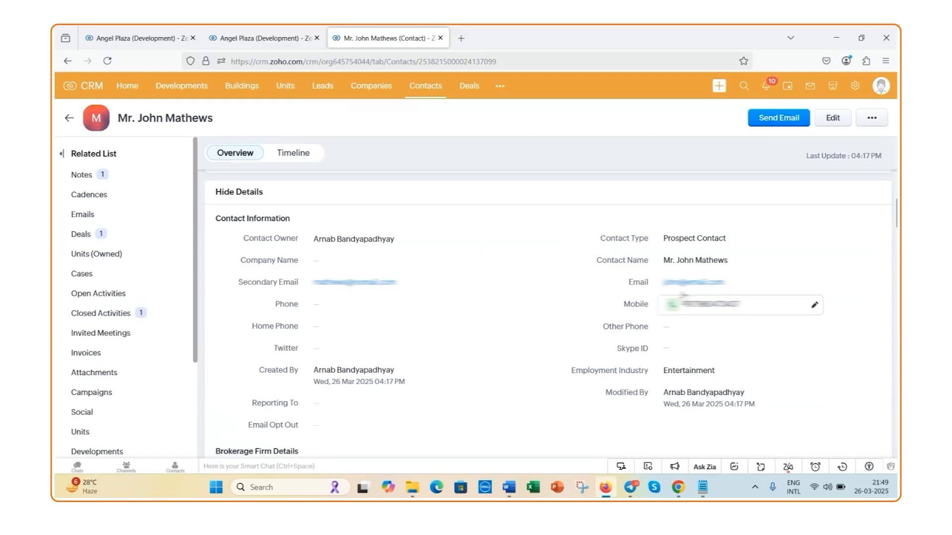
{"action": "left_click", "coordinate": [816, 240]}
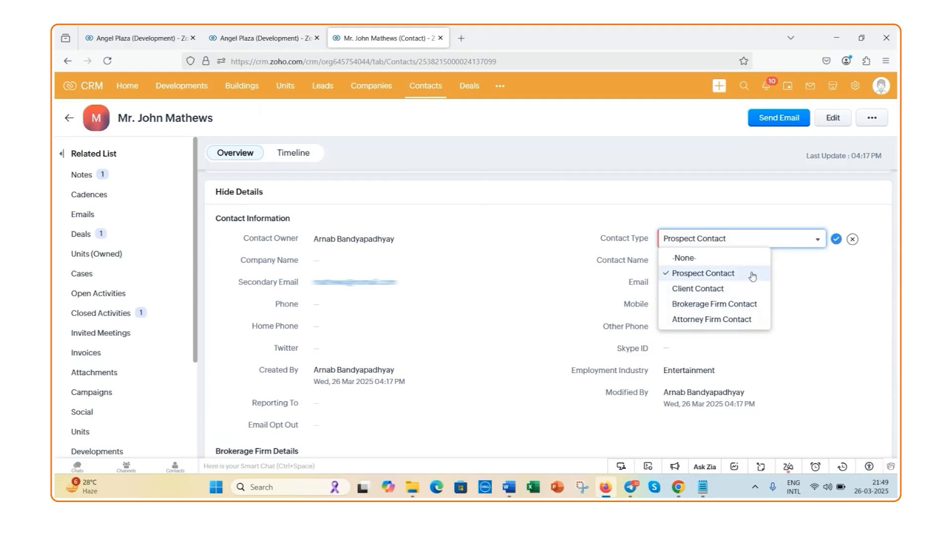
{"action": "left_click", "coordinate": [835, 239]}
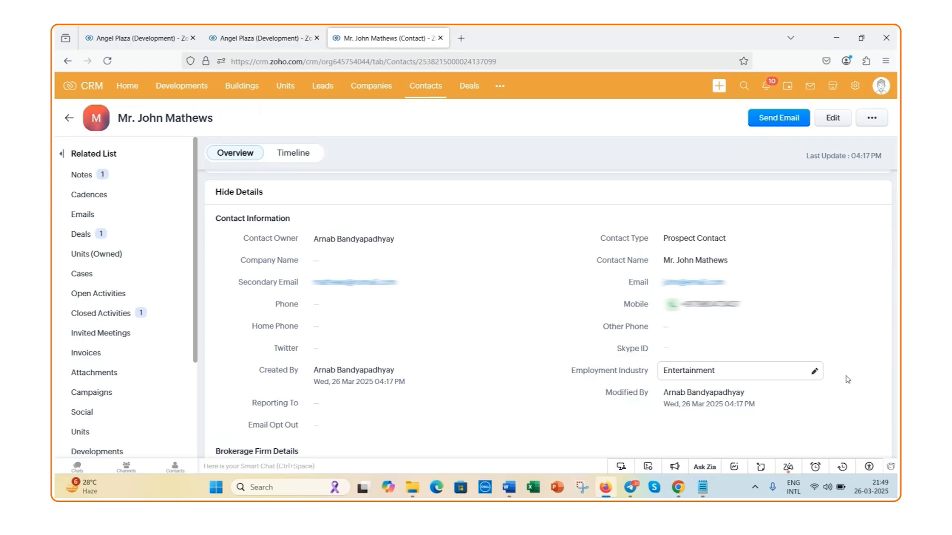
Review the contact's brokerage firm, attorney firm and address sections, and check the list of additional modules for the firm modules
{"action": "scroll", "coordinate": [847, 379], "scroll_direction": "down", "scroll_amount": 2}
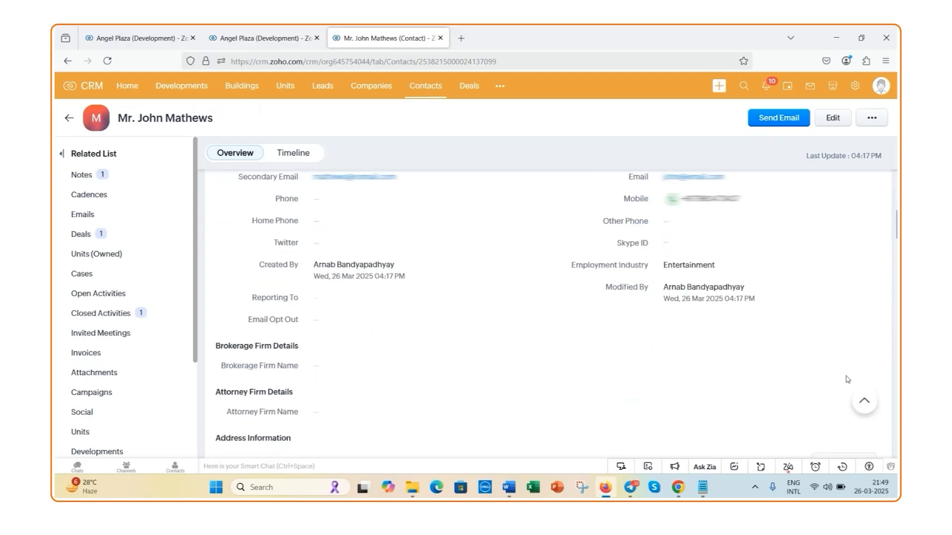
{"action": "scroll", "coordinate": [848, 379], "scroll_direction": "up", "scroll_amount": 1}
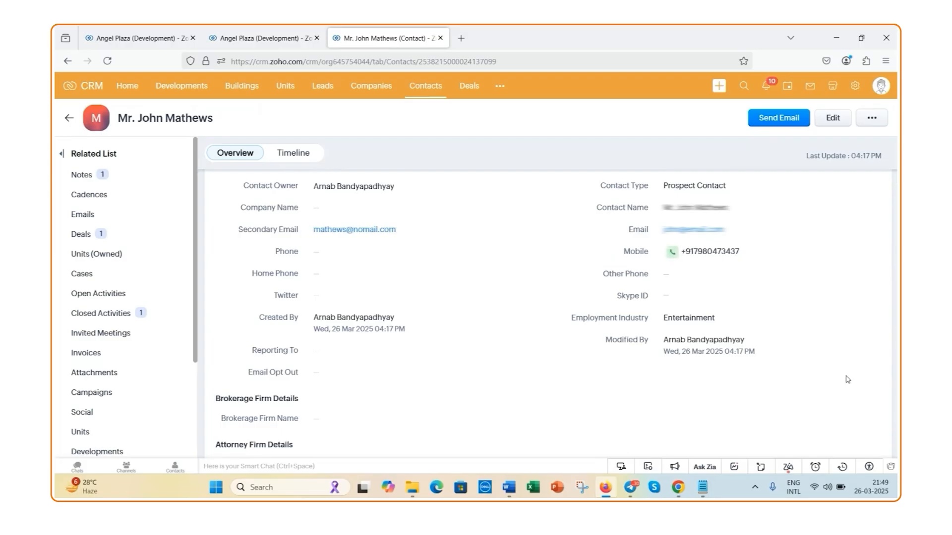
{"action": "scroll", "coordinate": [847, 380], "scroll_direction": "down", "scroll_amount": 1}
{"action": "scroll", "coordinate": [847, 379], "scroll_direction": "down", "scroll_amount": 2}
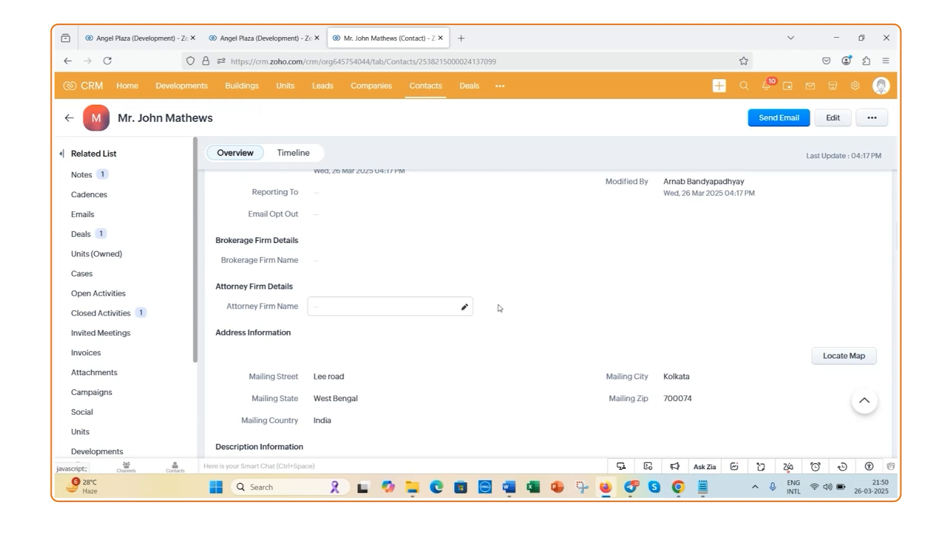
{"action": "left_click", "coordinate": [499, 86]}
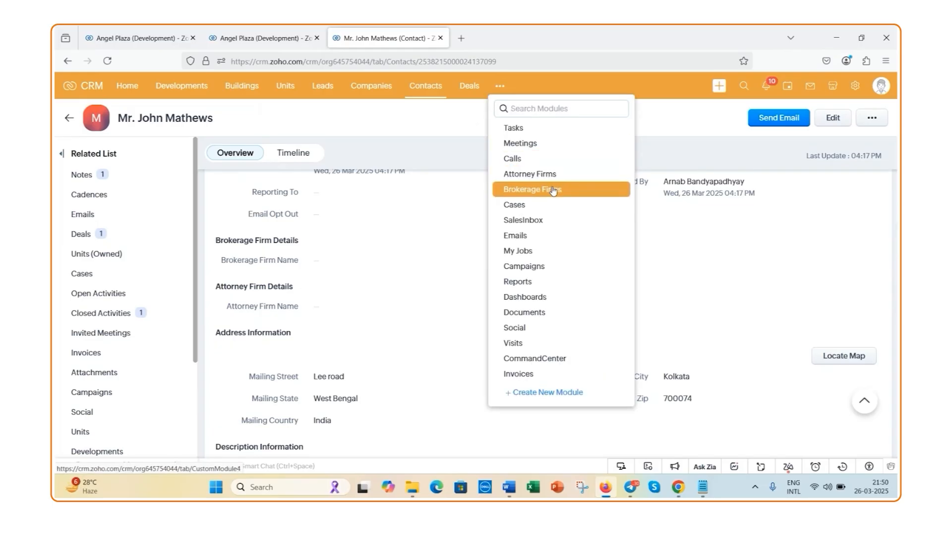
{"action": "left_click", "coordinate": [472, 169]}
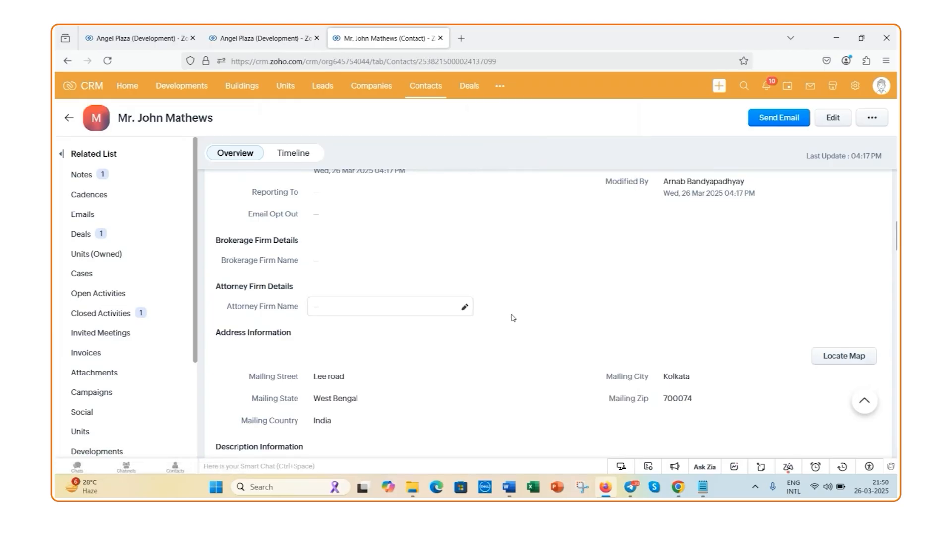
{"action": "scroll", "coordinate": [512, 317], "scroll_direction": "down", "scroll_amount": 1}
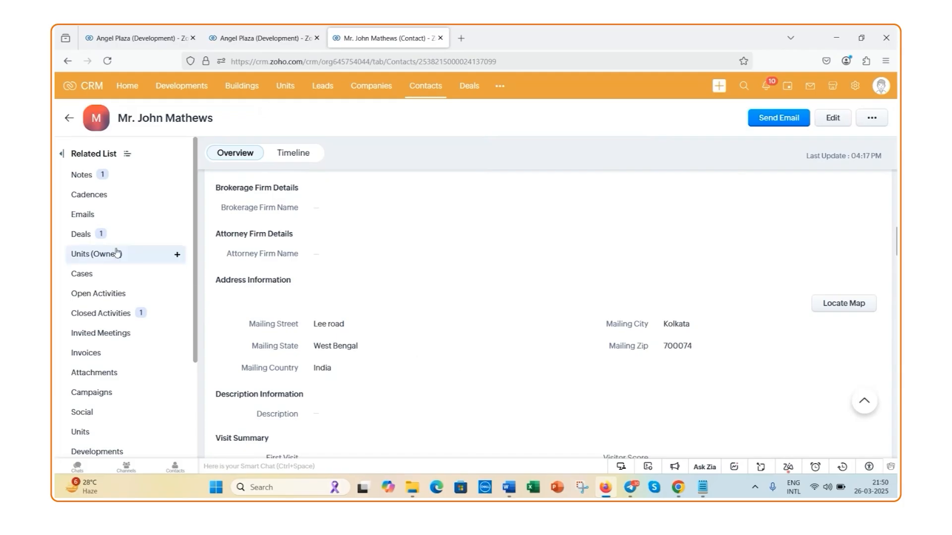
Open the deal linked to the contact and review its details, contact person and current state
{"action": "left_click", "coordinate": [81, 235]}
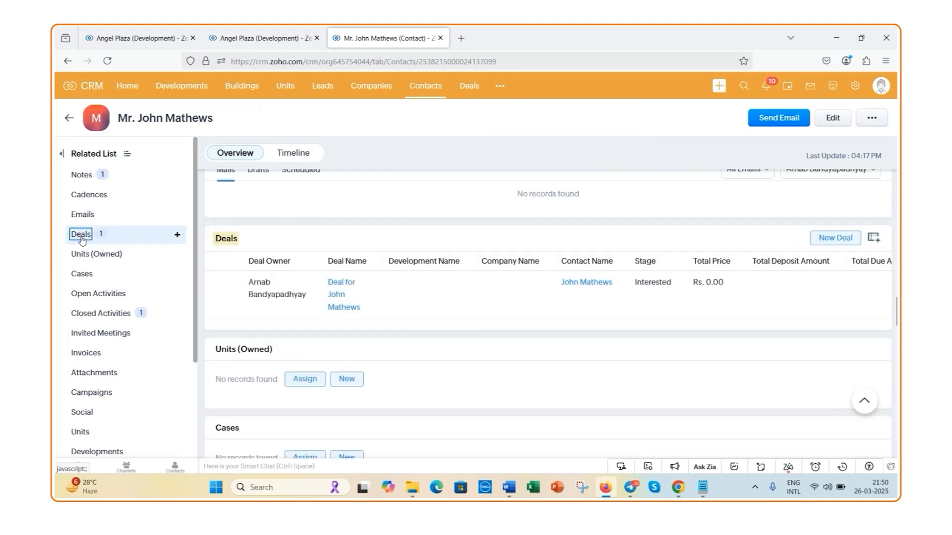
{"action": "left_click", "coordinate": [337, 291]}
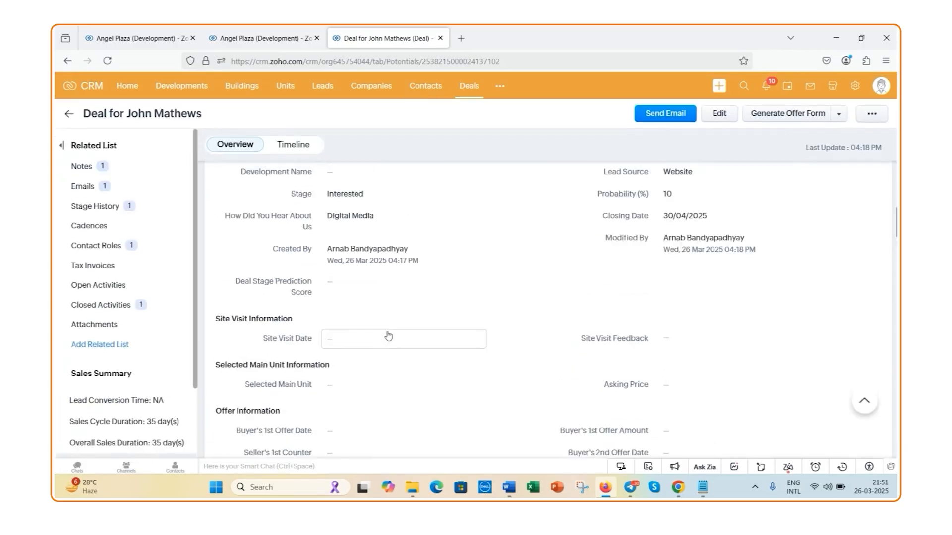
{"action": "scroll", "coordinate": [388, 335], "scroll_direction": "up", "scroll_amount": 5}
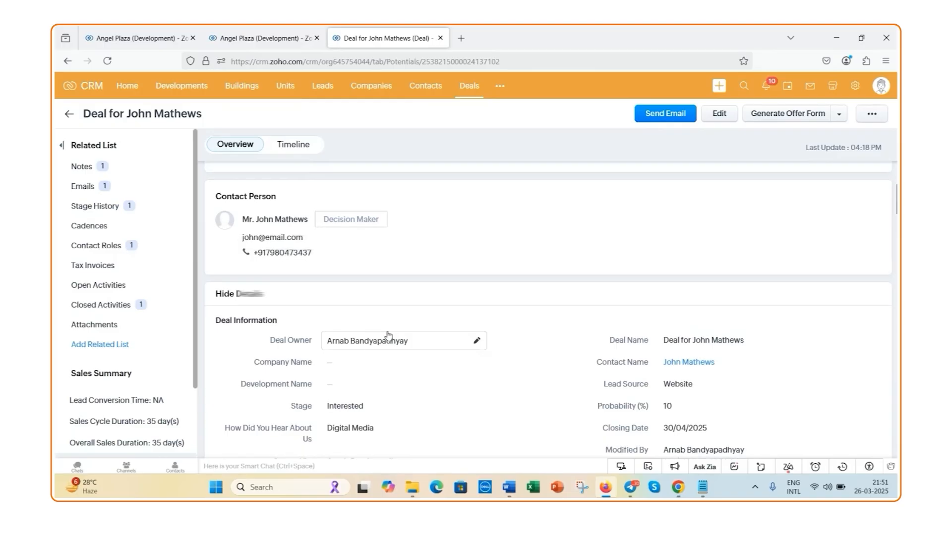
{"action": "scroll", "coordinate": [389, 335], "scroll_direction": "up", "scroll_amount": 5}
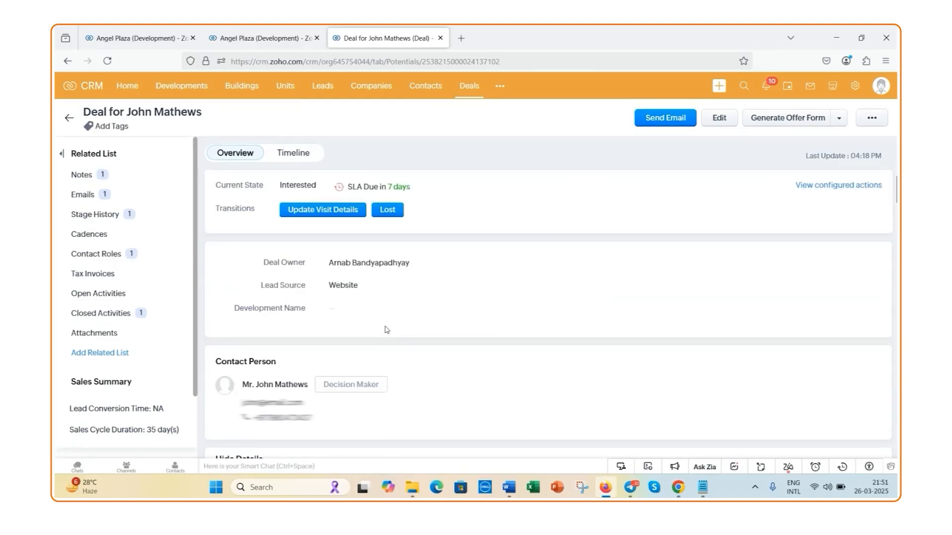
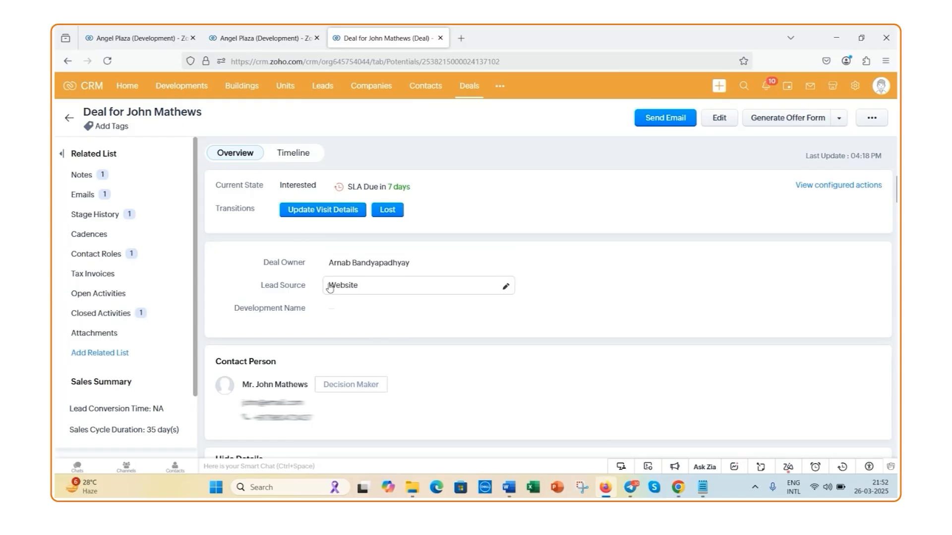
Set the deal's site visit date to 28/03/2025
{"action": "scroll", "coordinate": [329, 289], "scroll_direction": "down", "scroll_amount": 2}
{"action": "scroll", "coordinate": [329, 288], "scroll_direction": "down", "scroll_amount": 6}
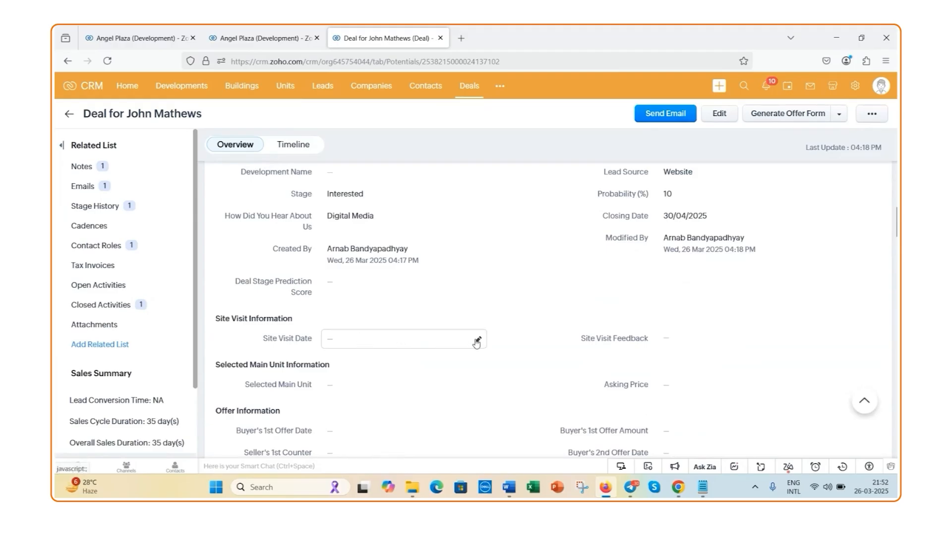
{"action": "left_click", "coordinate": [478, 341]}
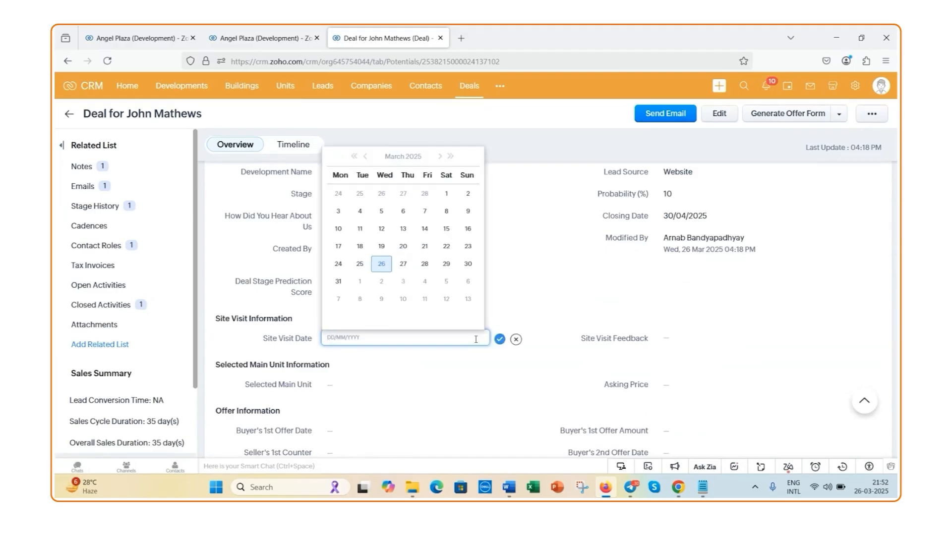
{"action": "left_click", "coordinate": [425, 264]}
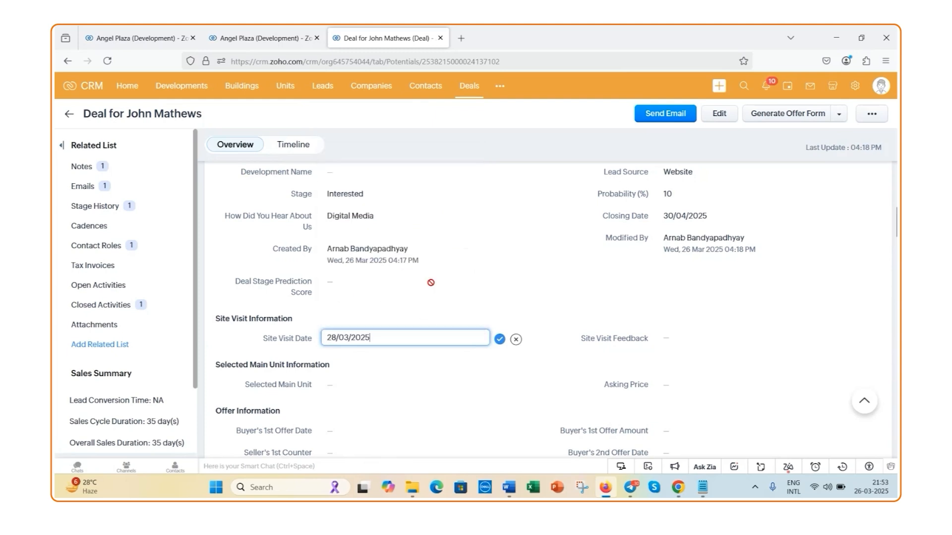
{"action": "left_click", "coordinate": [500, 342]}
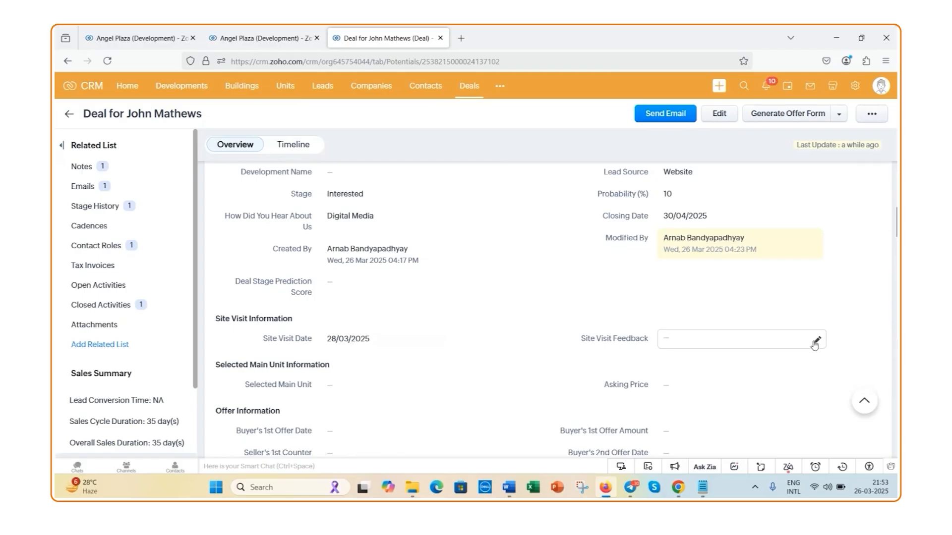
Record site visit feedback stating that the contact, mentioned by first name, "has liked this property"
{"action": "left_click", "coordinate": [816, 342]}
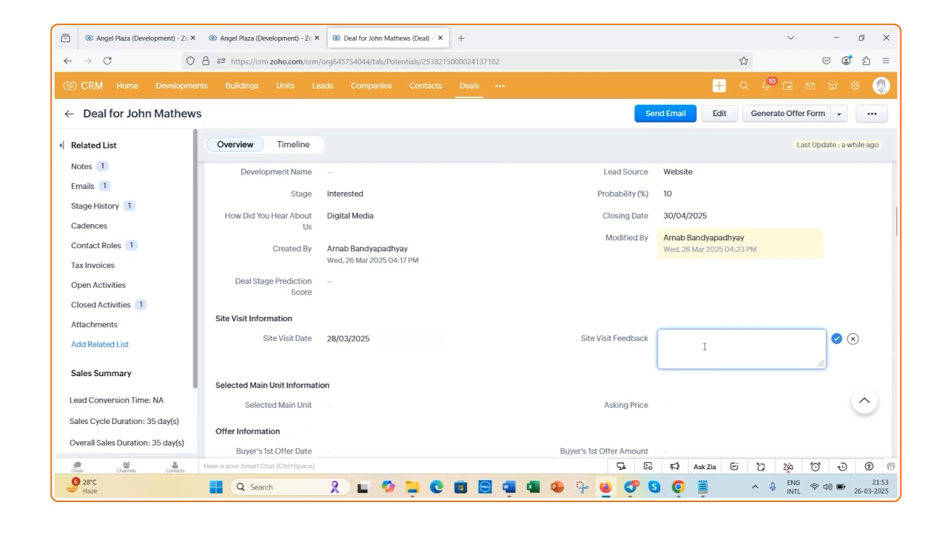
{"action": "type", "text": "John has liked this property"}
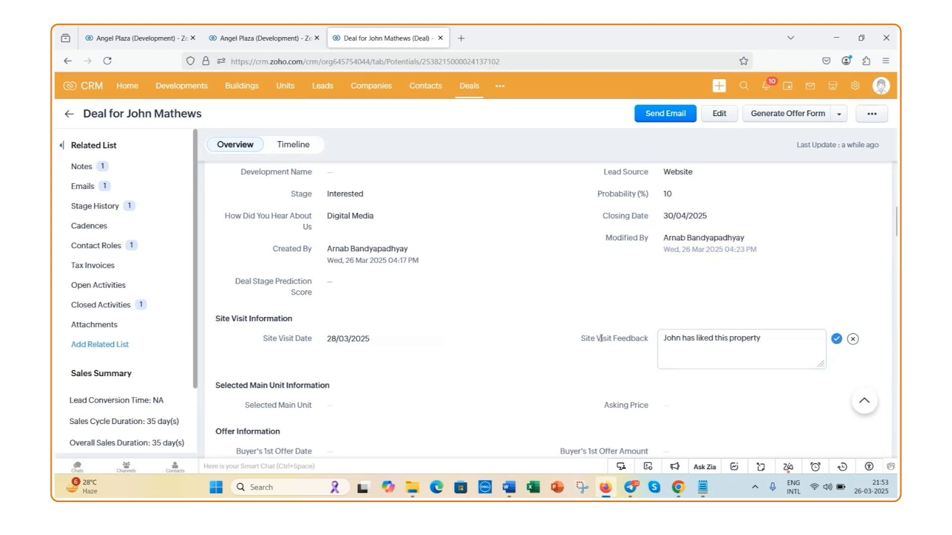
{"action": "left_click", "coordinate": [837, 340]}
Run the Update Visit Details transition with the brokerage agent name checklist item marked as completed
{"action": "scroll", "coordinate": [319, 293], "scroll_direction": "up", "scroll_amount": 1}
{"action": "scroll", "coordinate": [319, 293], "scroll_direction": "up", "scroll_amount": 6}
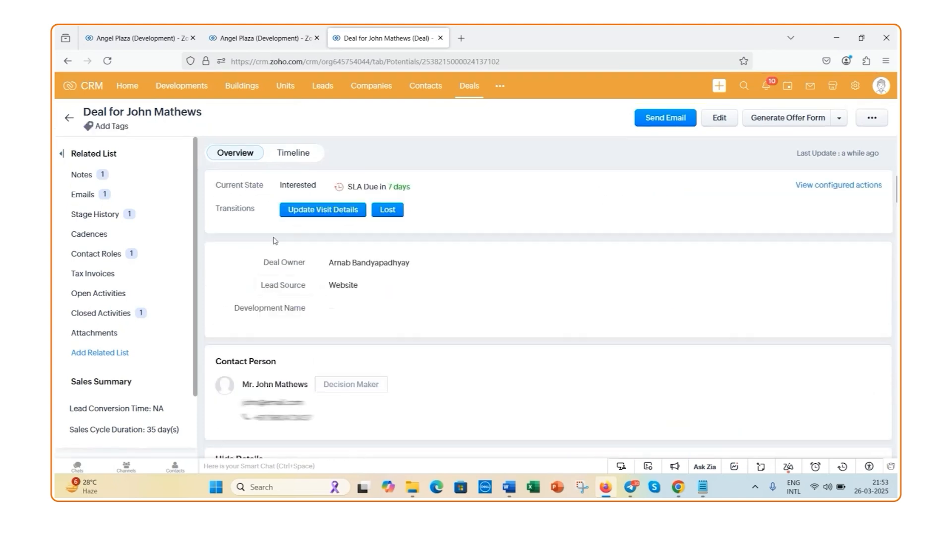
{"action": "left_click", "coordinate": [322, 210]}
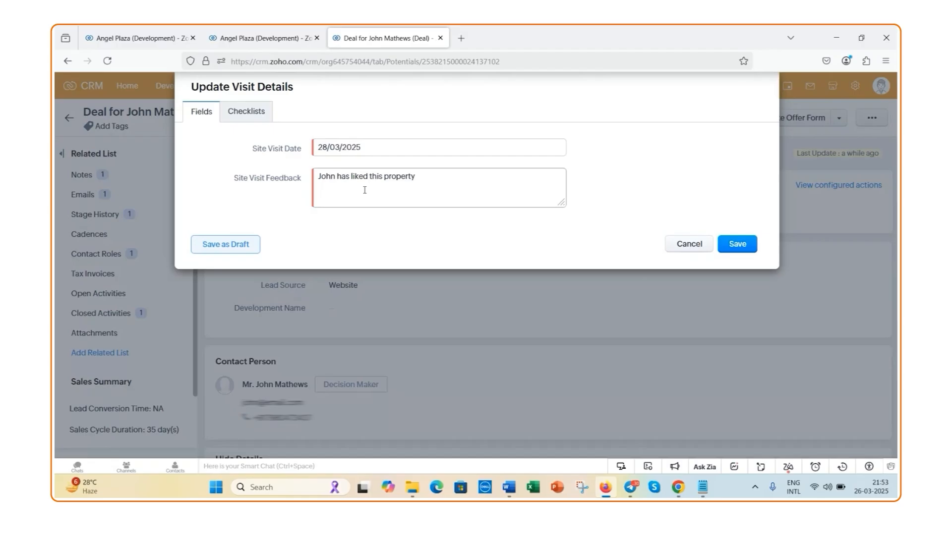
{"action": "left_click", "coordinate": [249, 124]}
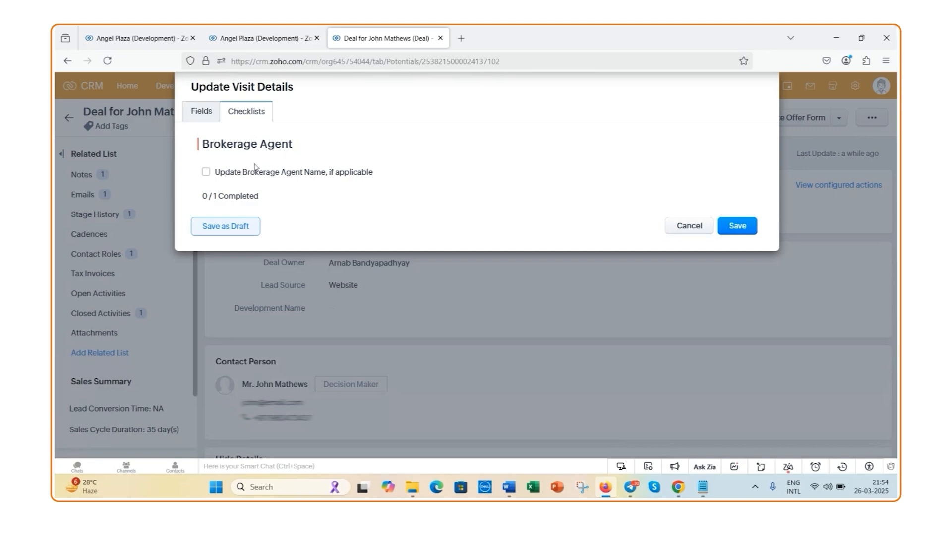
{"action": "left_click", "coordinate": [208, 174]}
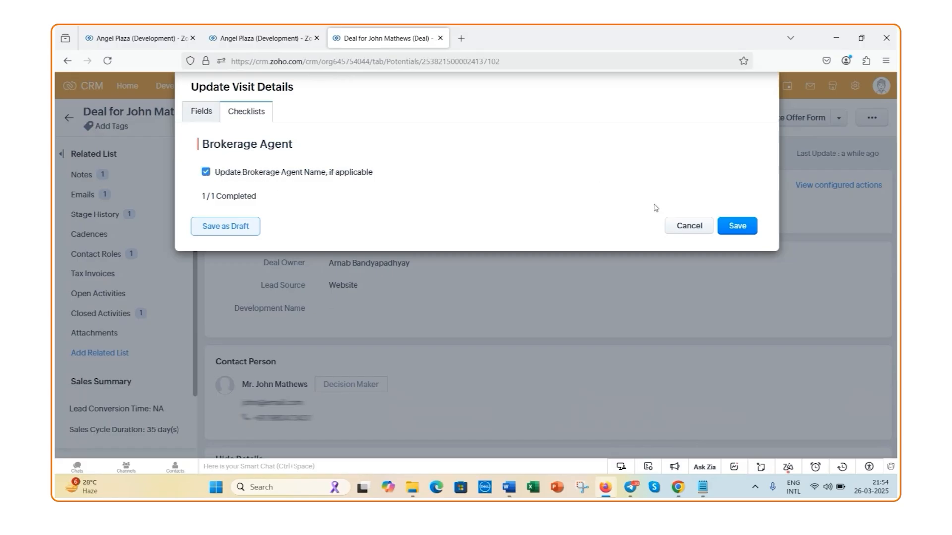
{"action": "left_click", "coordinate": [739, 227]}
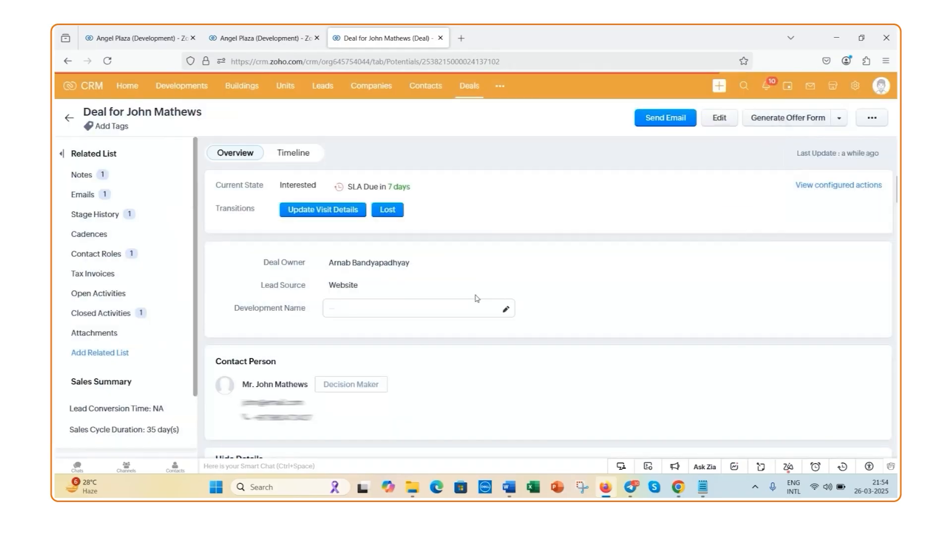
Check the deal's state and next action, and set its selected main unit to Main Unit - Main Unit - B1-003
{"action": "scroll", "coordinate": [257, 228], "scroll_direction": "down", "scroll_amount": 10}
{"action": "scroll", "coordinate": [268, 228], "scroll_direction": "up", "scroll_amount": 5}
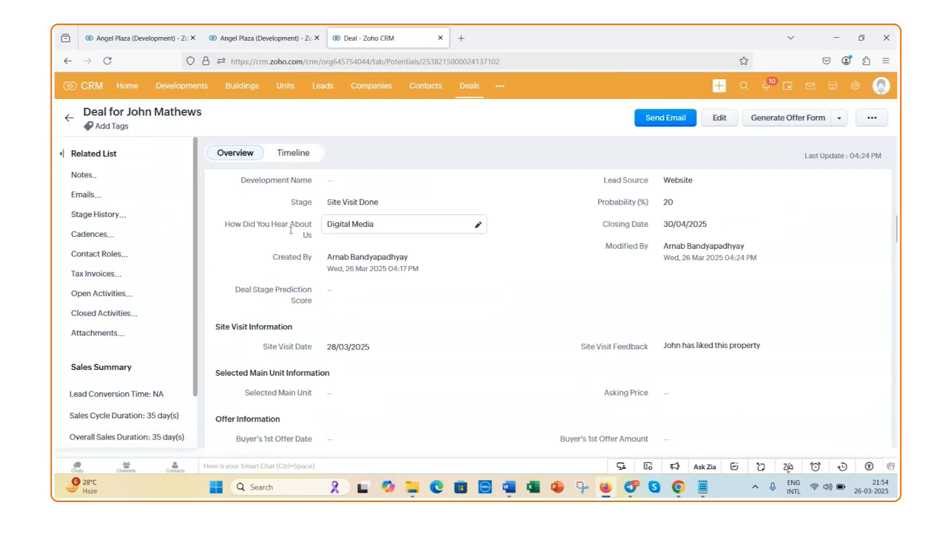
{"action": "scroll", "coordinate": [291, 230], "scroll_direction": "up", "scroll_amount": 5}
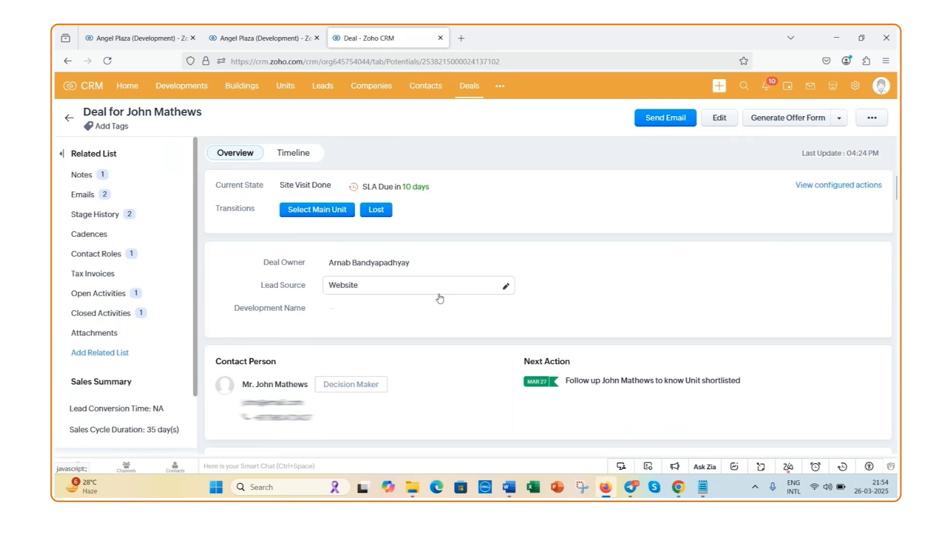
{"action": "scroll", "coordinate": [440, 298], "scroll_direction": "down", "scroll_amount": 10}
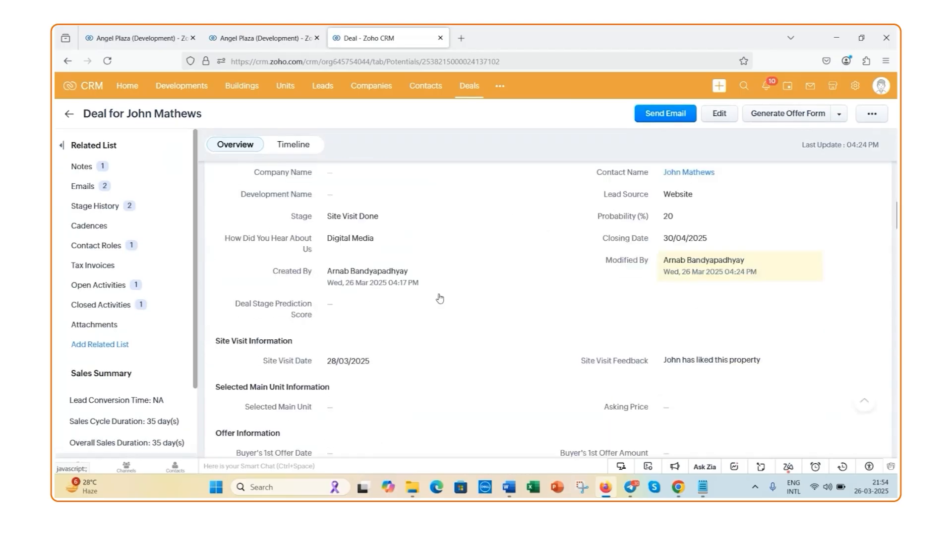
{"action": "scroll", "coordinate": [440, 298], "scroll_direction": "down", "scroll_amount": 3}
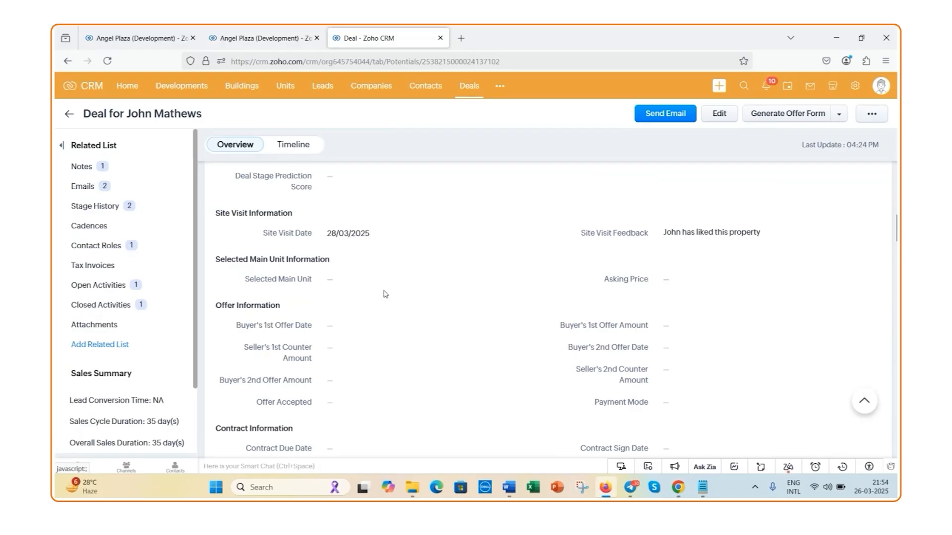
{"action": "mouse_move", "coordinate": [373, 287]}
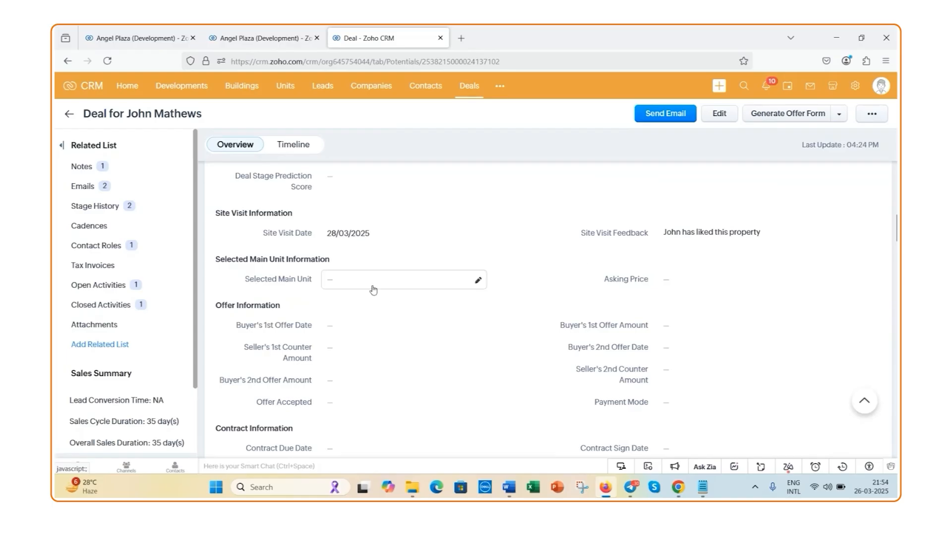
{"action": "left_click", "coordinate": [478, 282]}
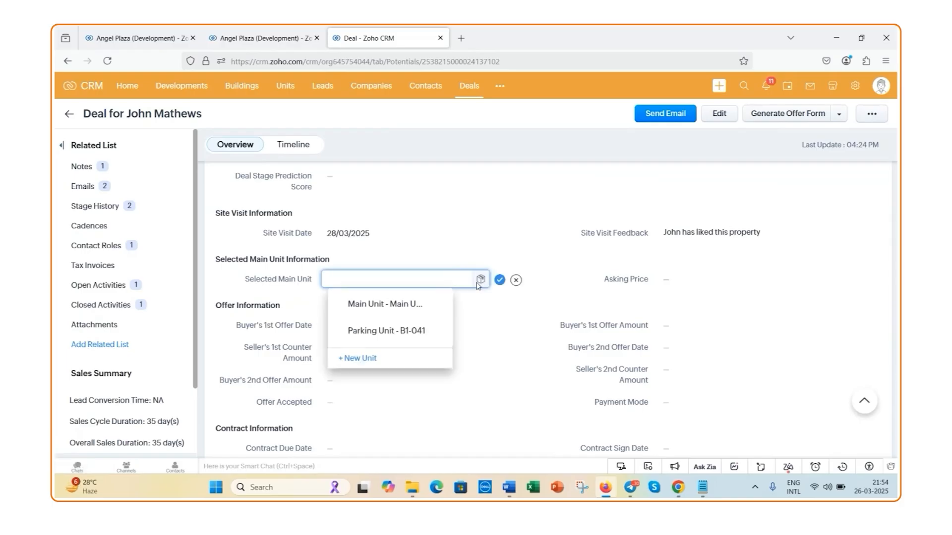
{"action": "left_click", "coordinate": [390, 311]}
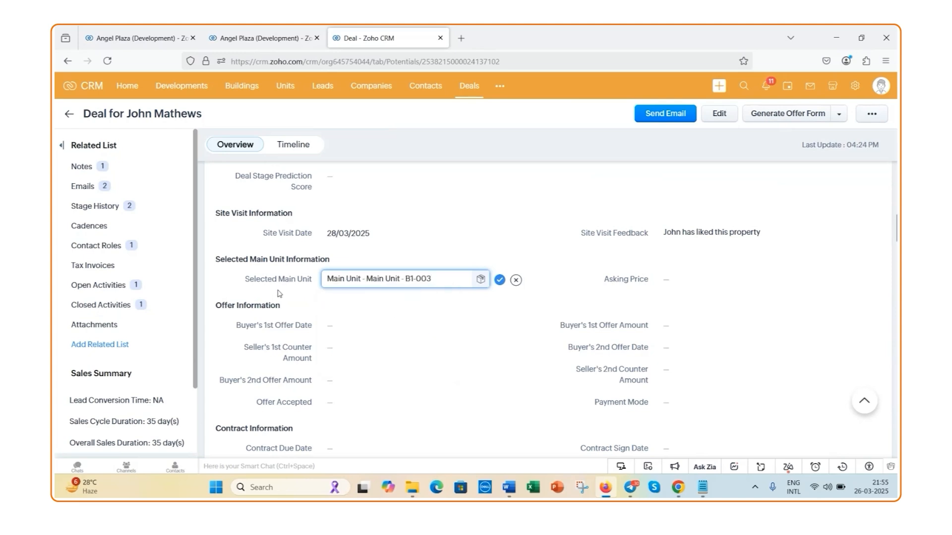
{"action": "left_click", "coordinate": [499, 280]}
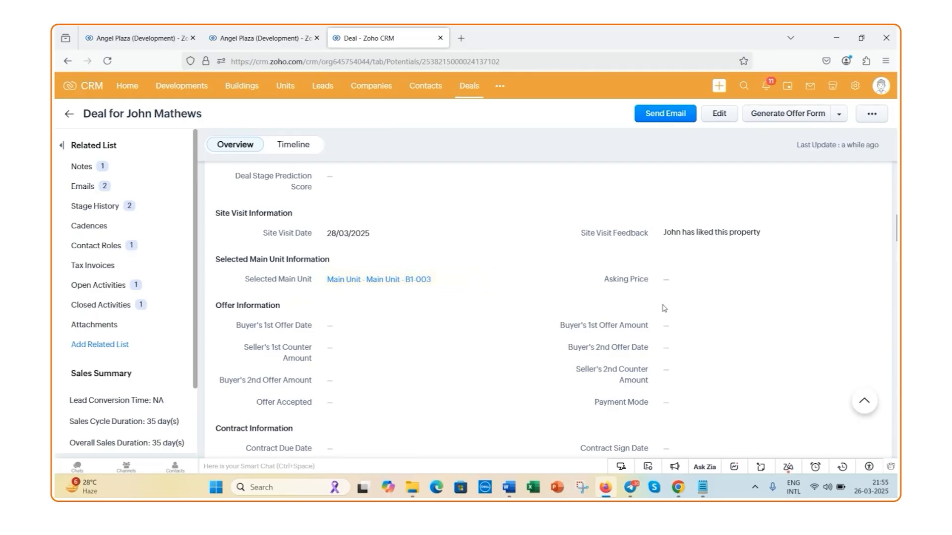
Set the deal's asking price to Rs. 60,00,000
{"action": "left_click", "coordinate": [811, 281]}
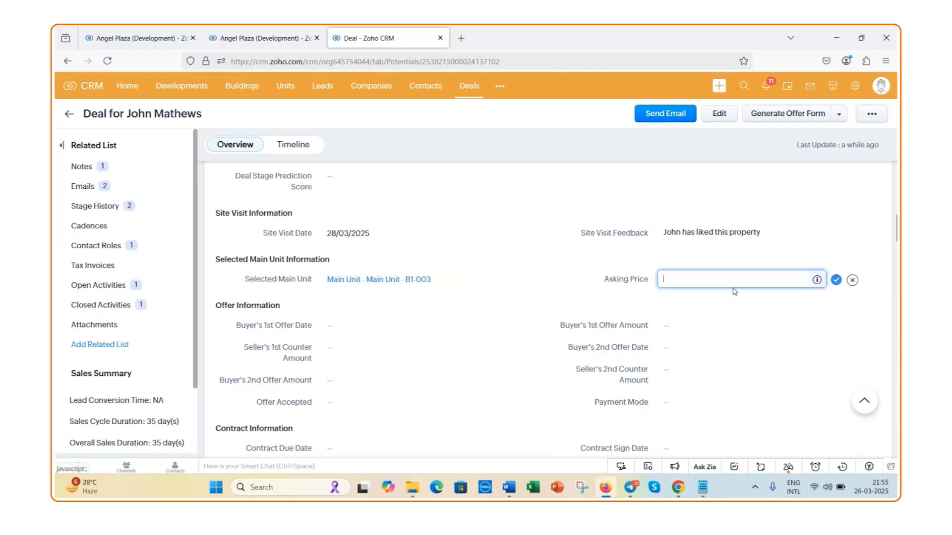
{"action": "type", "text": "6000000"}
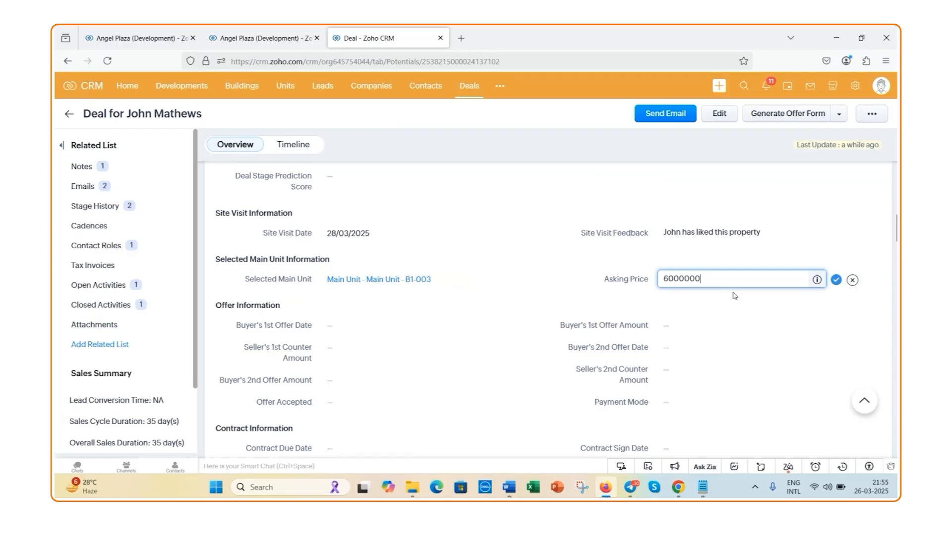
{"action": "left_click", "coordinate": [838, 281]}
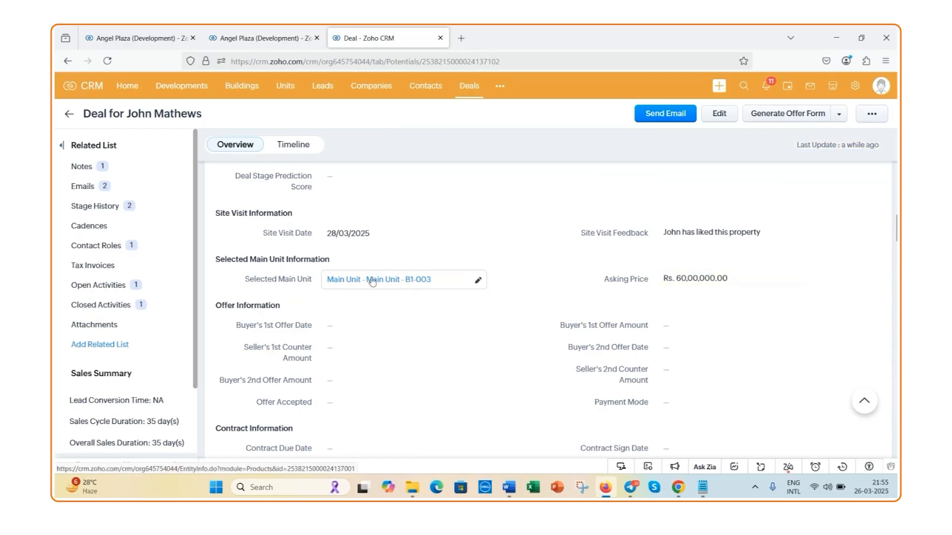
Run the Select Main Unit transition, saving it with Main Unit - Main Unit - B1-003 as the selected unit
{"action": "scroll", "coordinate": [371, 281], "scroll_direction": "up", "scroll_amount": 5}
{"action": "scroll", "coordinate": [371, 281], "scroll_direction": "up", "scroll_amount": 3}
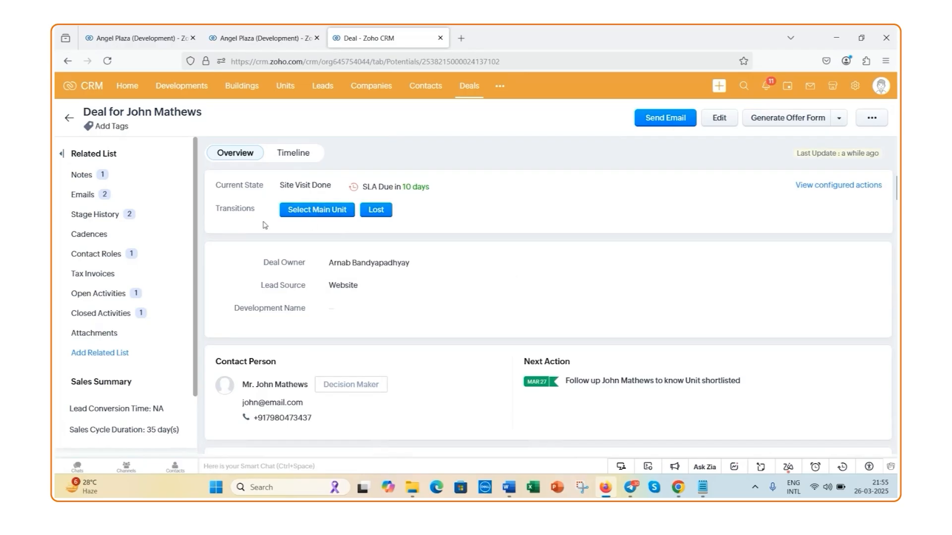
{"action": "left_click", "coordinate": [328, 215]}
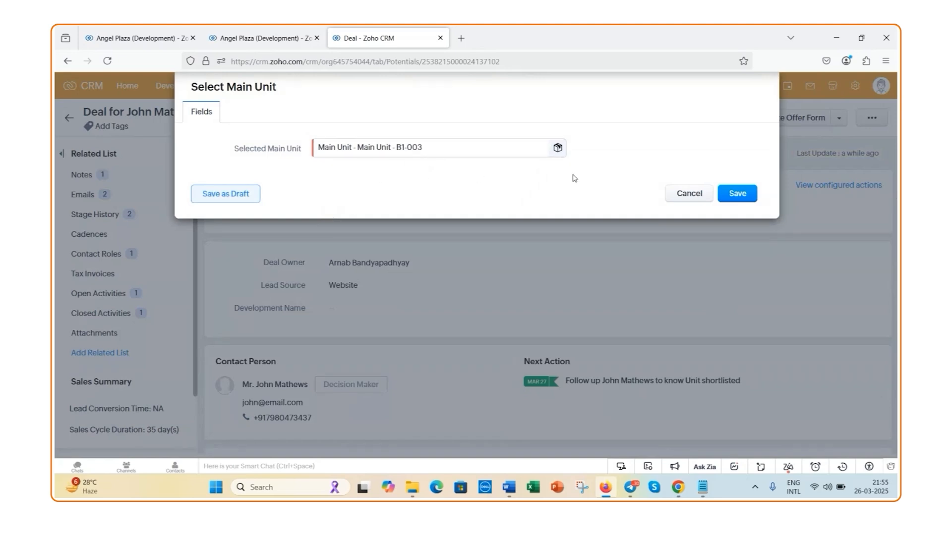
{"action": "left_click", "coordinate": [738, 194]}
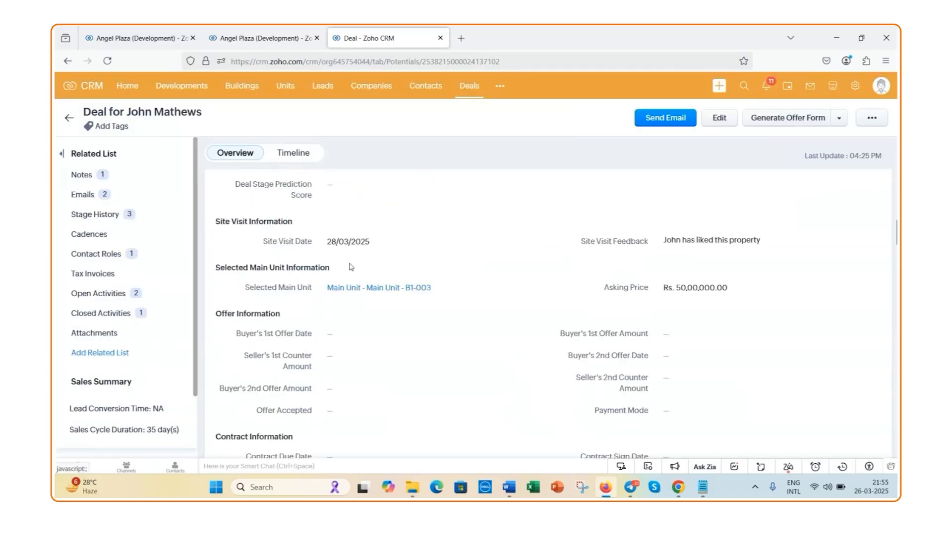
Record the buyer's 1st offer in the deal's offer information with date 26/03/2025 and amount Rs. 45,00,000
{"action": "scroll", "coordinate": [349, 267], "scroll_direction": "up", "scroll_amount": 5}
{"action": "scroll", "coordinate": [349, 267], "scroll_direction": "up", "scroll_amount": 5}
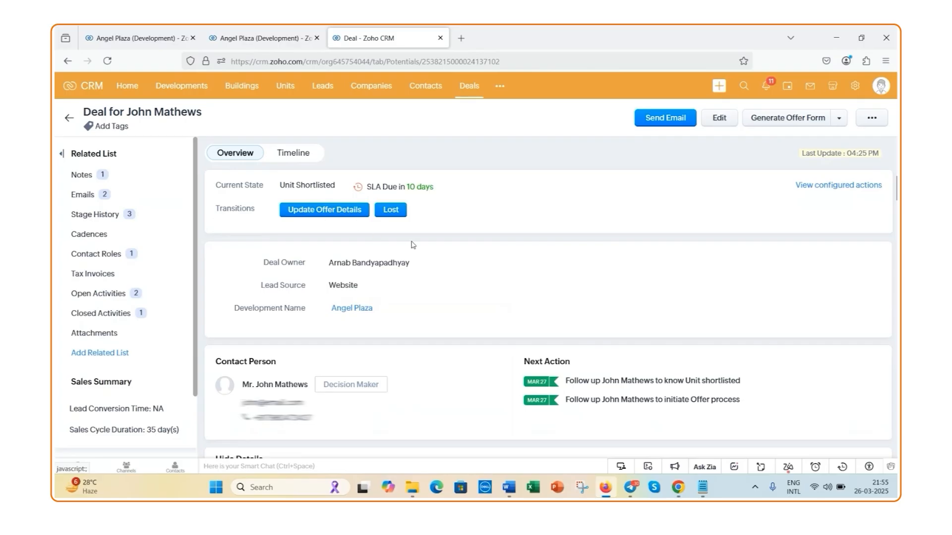
{"action": "scroll", "coordinate": [411, 245], "scroll_direction": "down", "scroll_amount": 10}
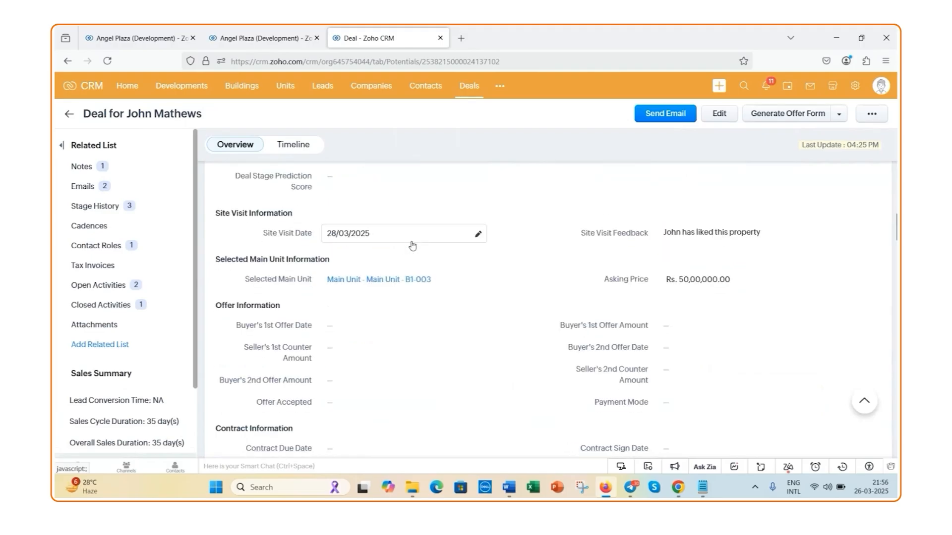
{"action": "scroll", "coordinate": [411, 245], "scroll_direction": "down", "scroll_amount": 1}
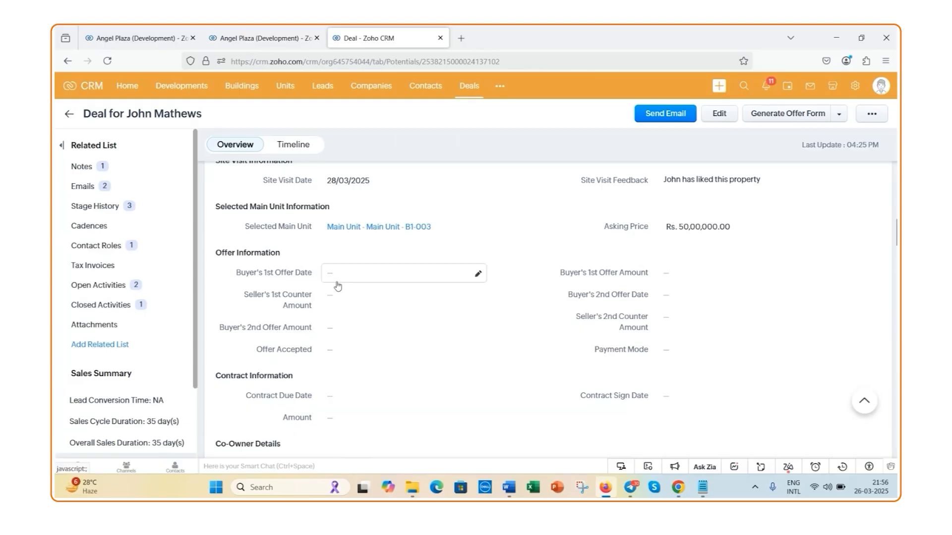
{"action": "left_click", "coordinate": [476, 273]}
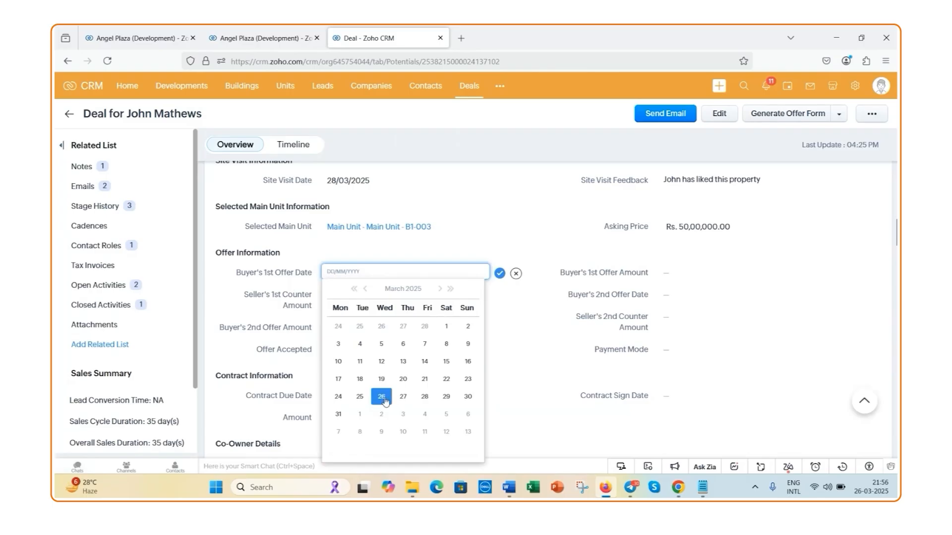
{"action": "left_click", "coordinate": [385, 400]}
{"action": "left_click", "coordinate": [500, 273]}
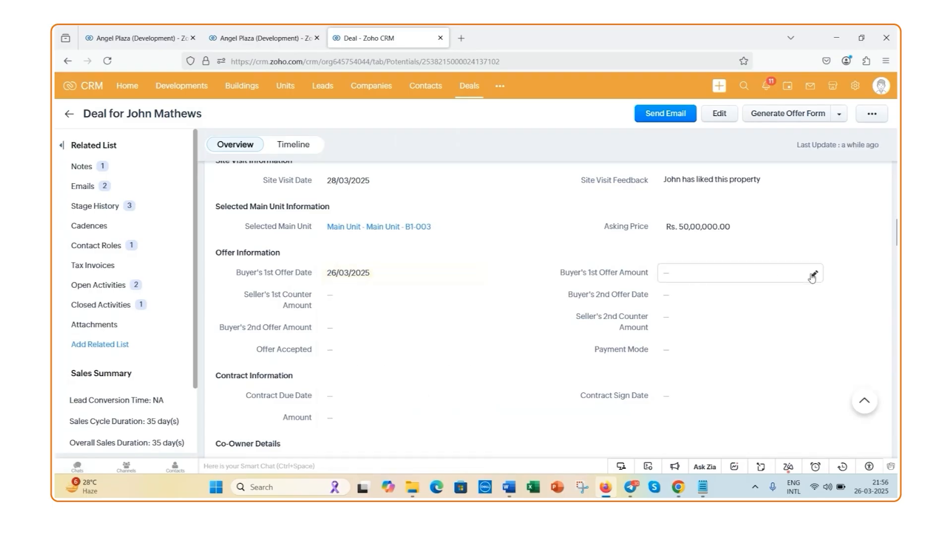
{"action": "left_click", "coordinate": [815, 274]}
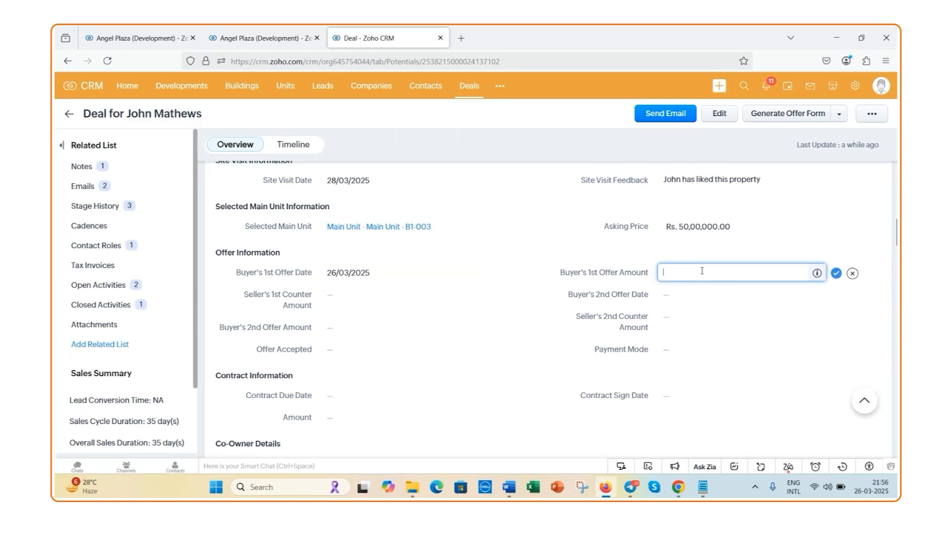
{"action": "type", "text": "4500000"}
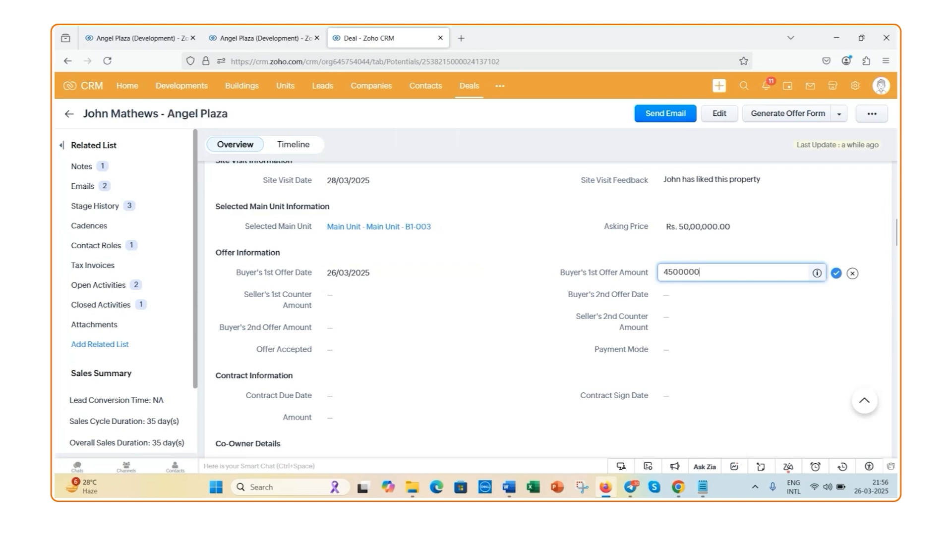
{"action": "left_click", "coordinate": [835, 277]}
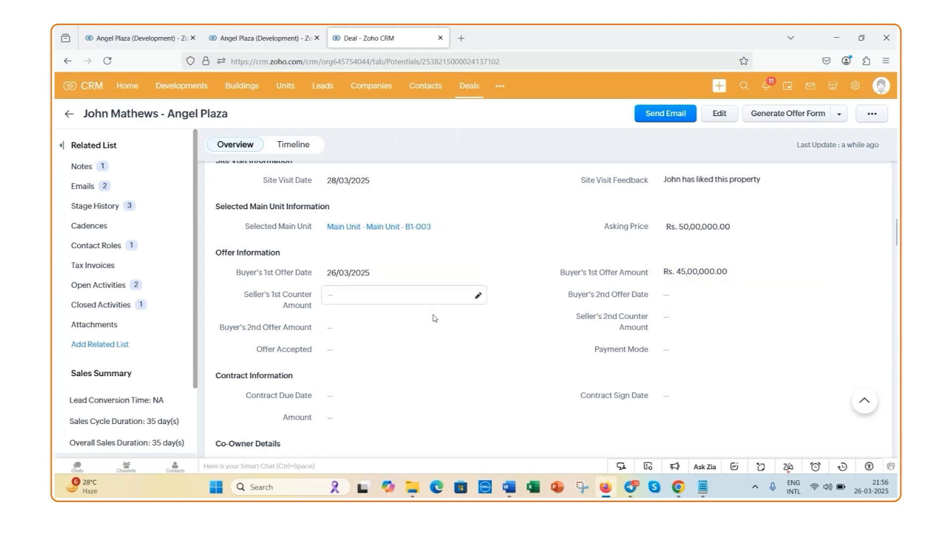
Set the seller's 1st counter amount to Rs. 48,00,000
{"action": "left_click", "coordinate": [478, 296]}
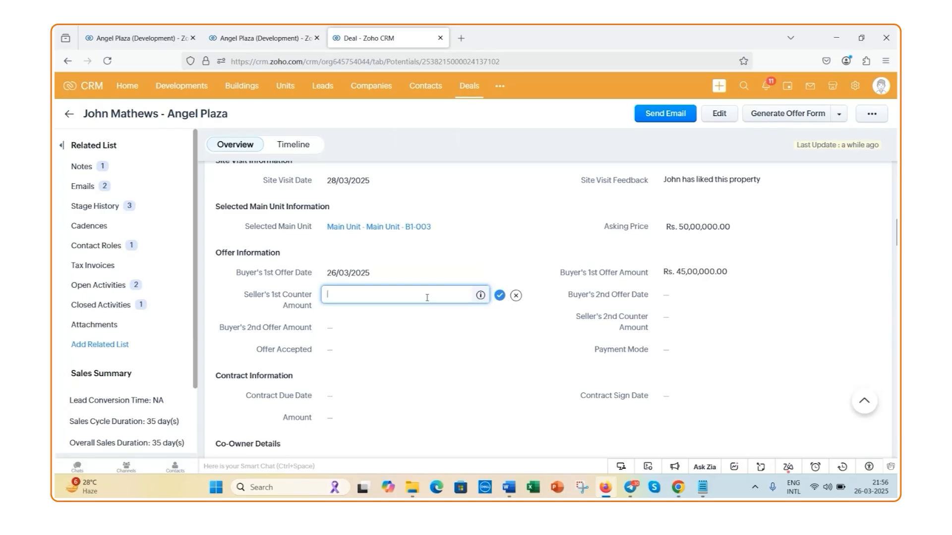
{"action": "type", "text": "48,00,00"}
{"action": "type", "text": "0"}
{"action": "left_click", "coordinate": [500, 295]}
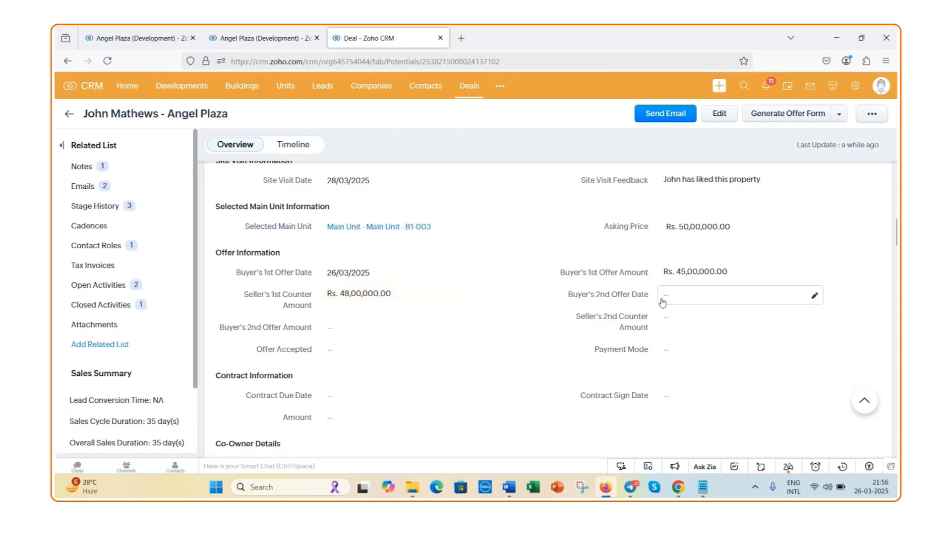
Set the Buyer's 2nd Offer Date in the deal's offer information to 27/03/2025 and save it
{"action": "left_click", "coordinate": [809, 296]}
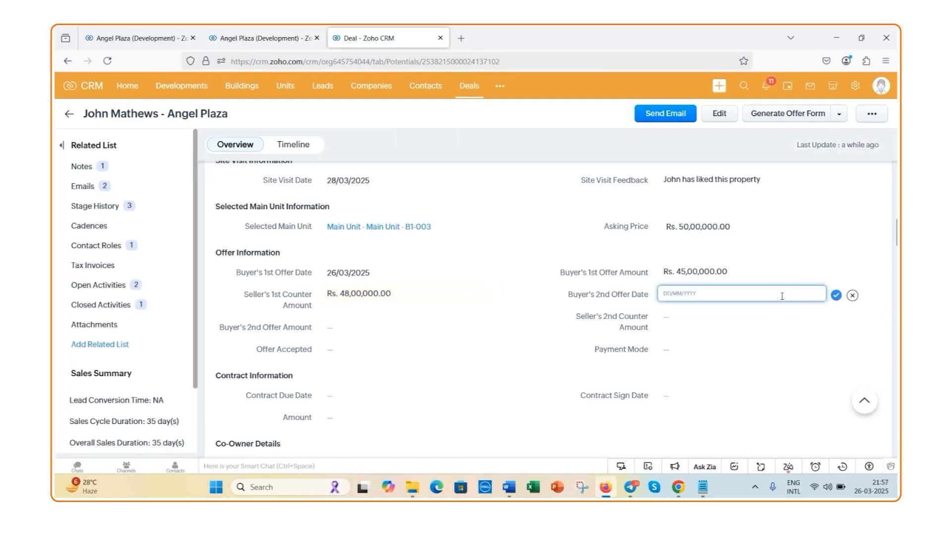
{"action": "left_click", "coordinate": [687, 297]}
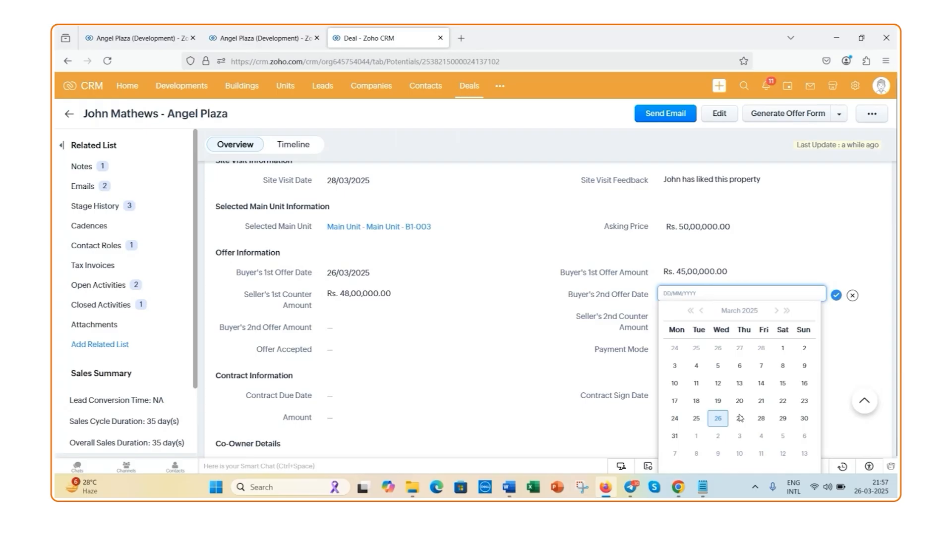
{"action": "left_click", "coordinate": [739, 420]}
{"action": "left_click", "coordinate": [836, 297]}
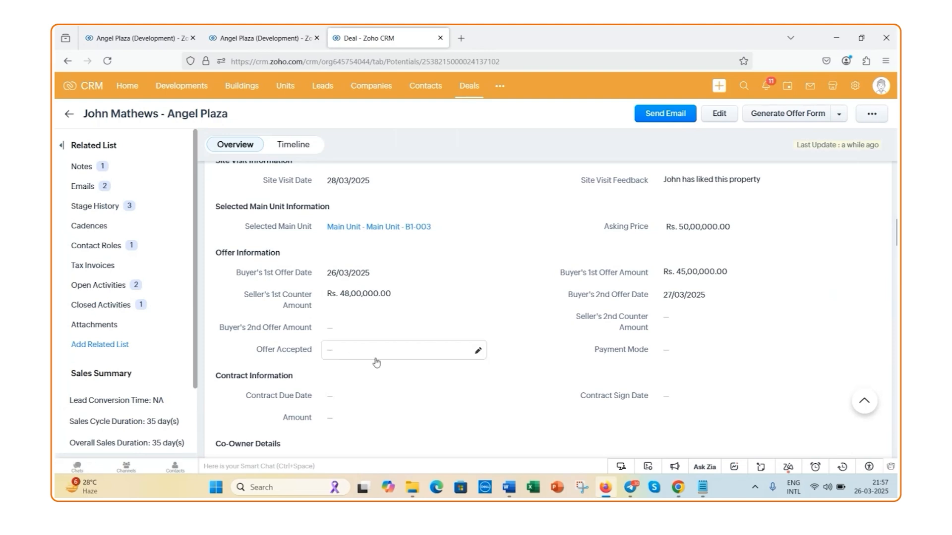
Set Offer Accepted to Yes and Payment Mode to Cheque in the deal's offer information
{"action": "left_click", "coordinate": [479, 352]}
{"action": "left_click", "coordinate": [481, 353]}
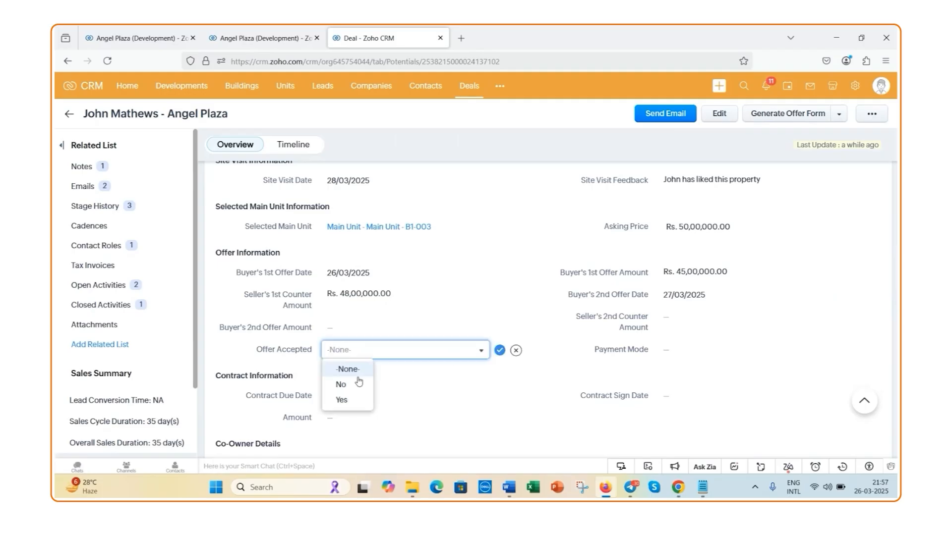
{"action": "left_click", "coordinate": [342, 400]}
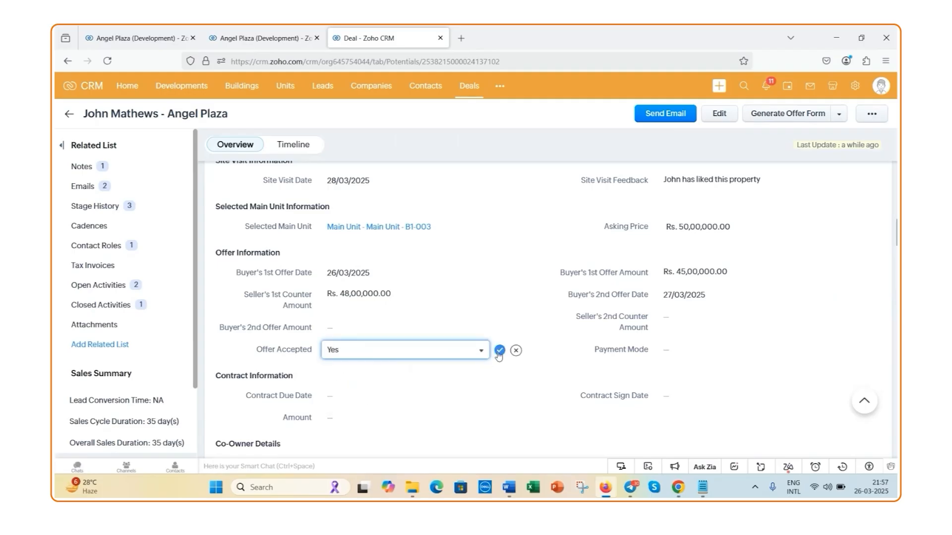
{"action": "left_click", "coordinate": [496, 354]}
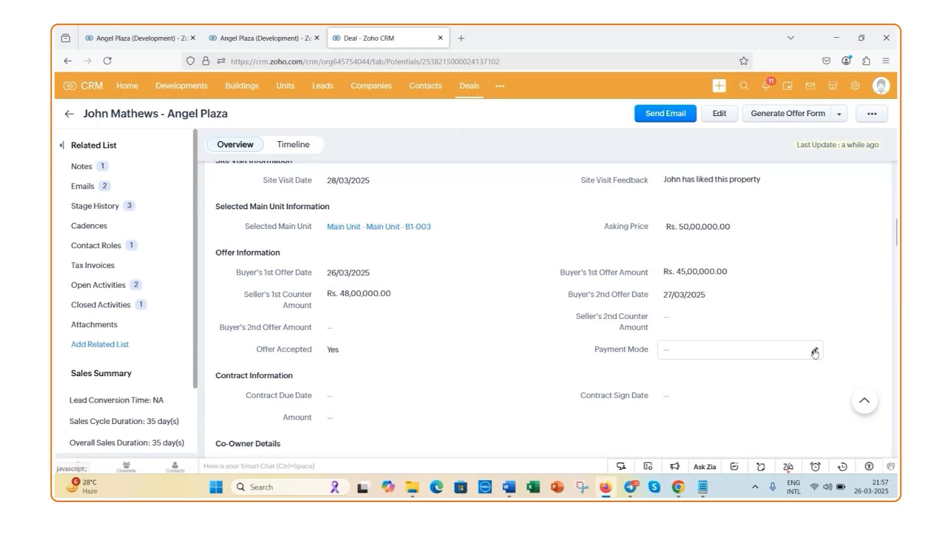
{"action": "left_click", "coordinate": [815, 352]}
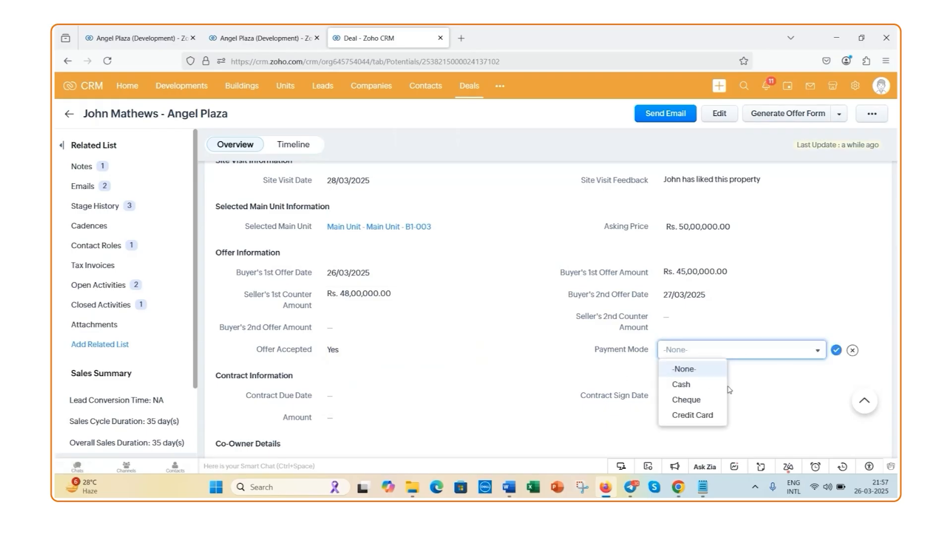
{"action": "left_click", "coordinate": [700, 403]}
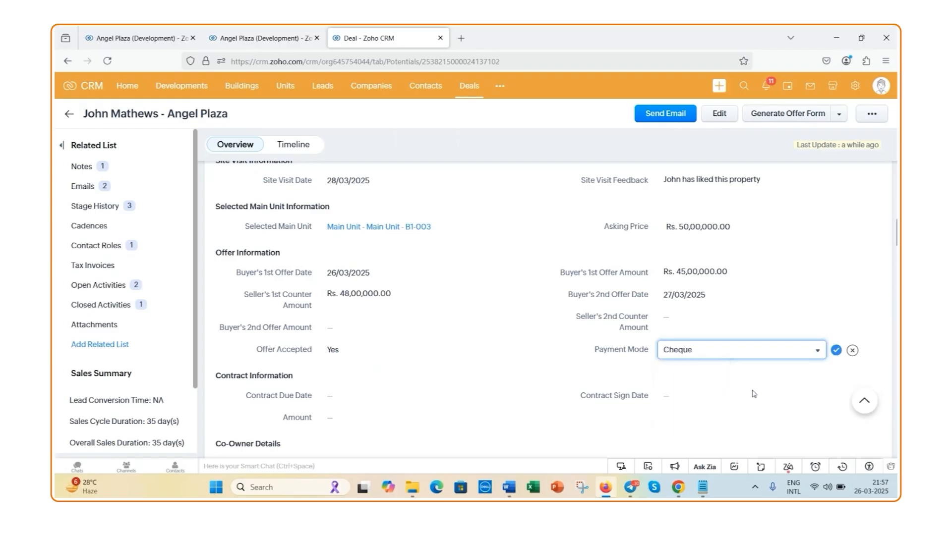
{"action": "left_click", "coordinate": [836, 351]}
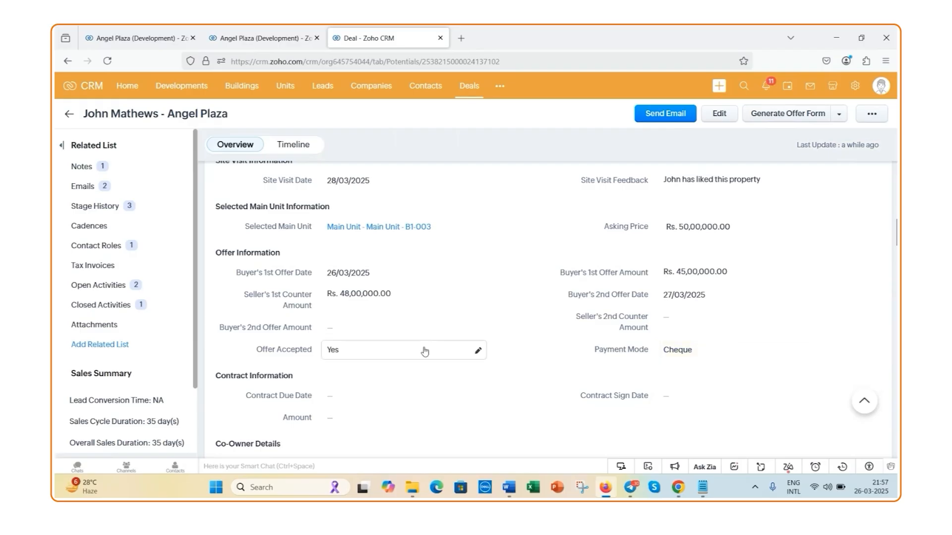
Run the Update Offer Details transition on the deal, saving it with the prefilled buyer's 1st offer amount and date
{"action": "scroll", "coordinate": [425, 352], "scroll_direction": "up", "scroll_amount": 5}
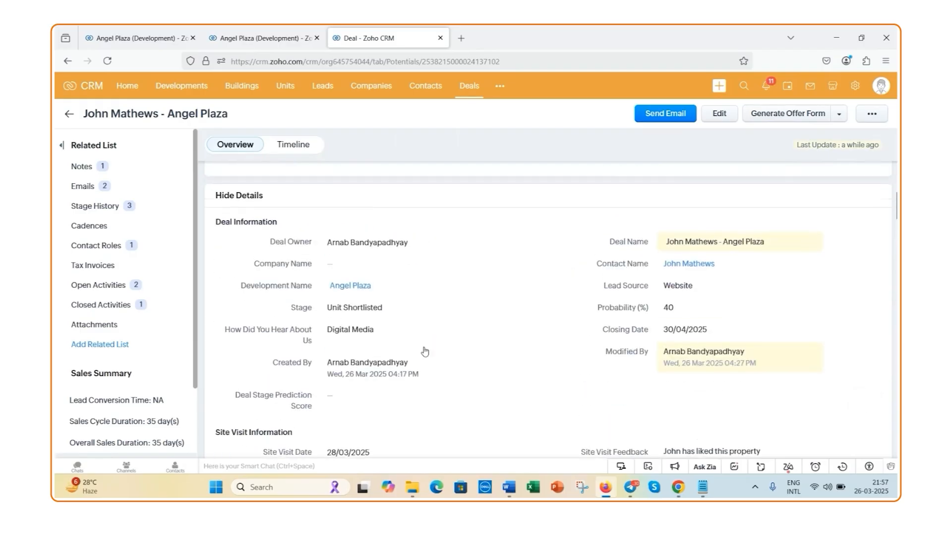
{"action": "scroll", "coordinate": [424, 352], "scroll_direction": "up", "scroll_amount": 5}
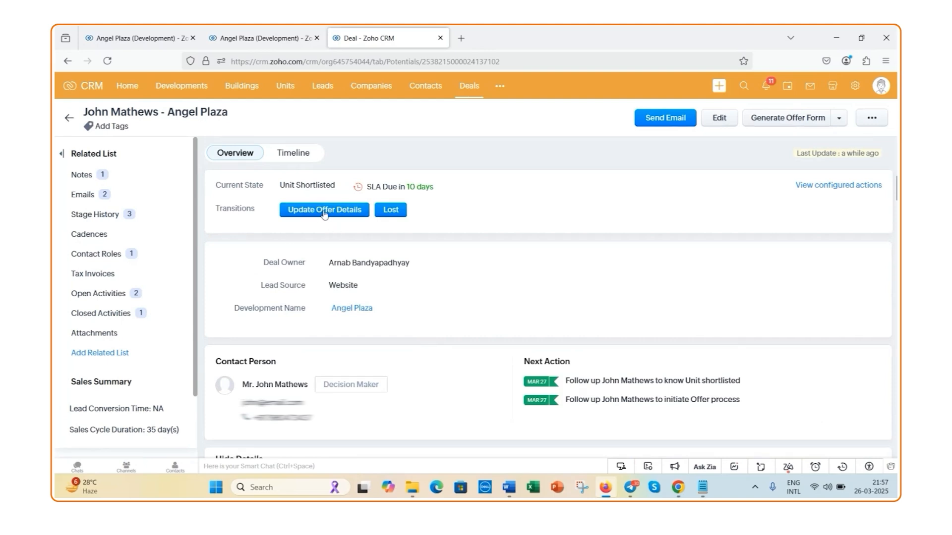
{"action": "left_click", "coordinate": [319, 213]}
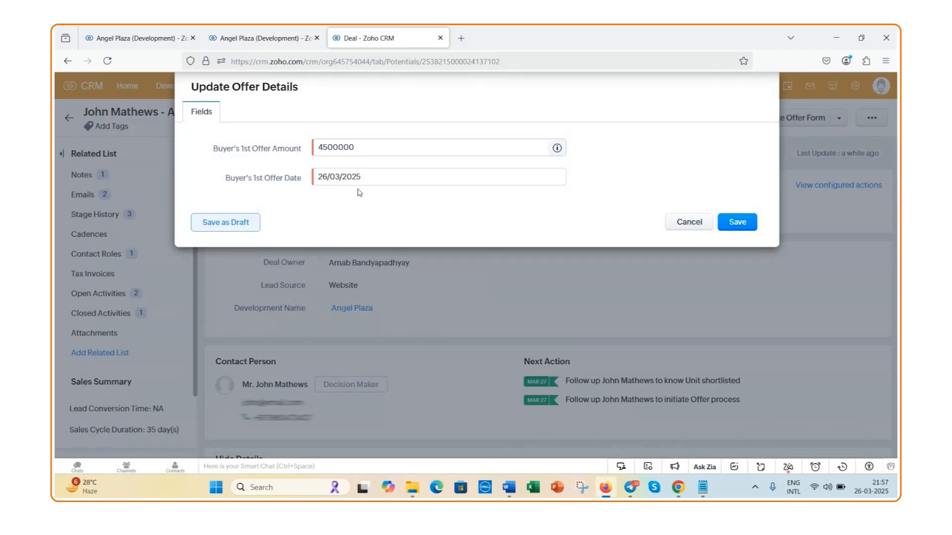
{"action": "left_click", "coordinate": [732, 228]}
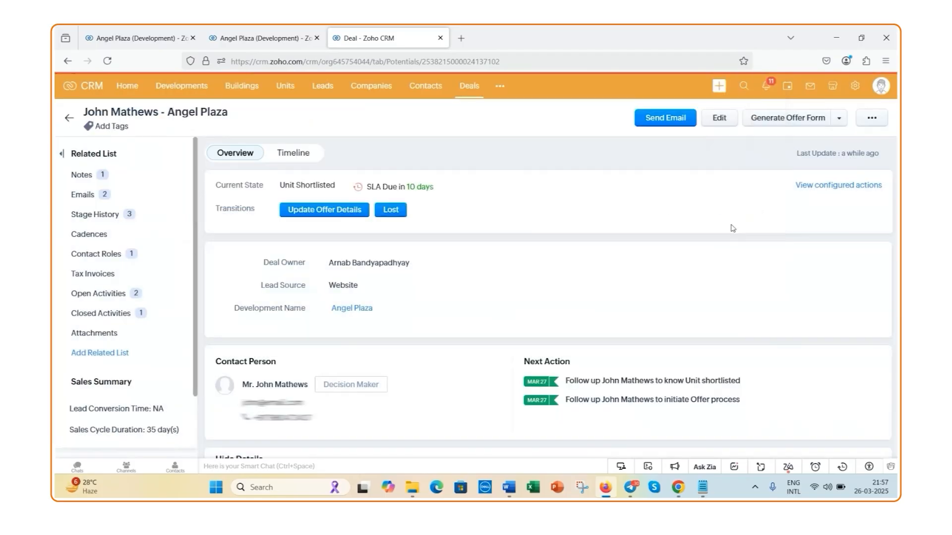
Run the Update Offer Outcome transition, entering 4800000 as the amount and saving with the prefilled acceptance and payment mode
{"action": "scroll", "coordinate": [501, 254], "scroll_direction": "up", "scroll_amount": 10}
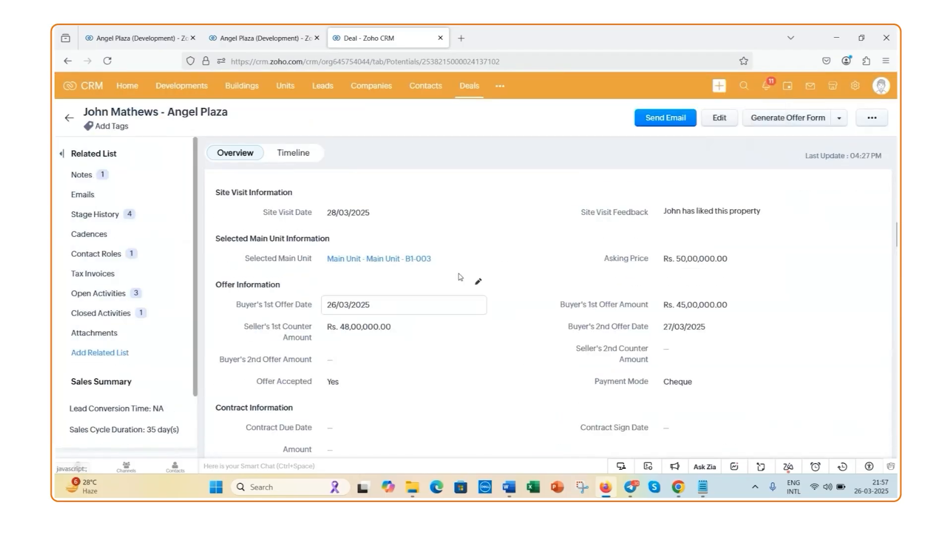
{"action": "scroll", "coordinate": [461, 276], "scroll_direction": "up", "scroll_amount": 4}
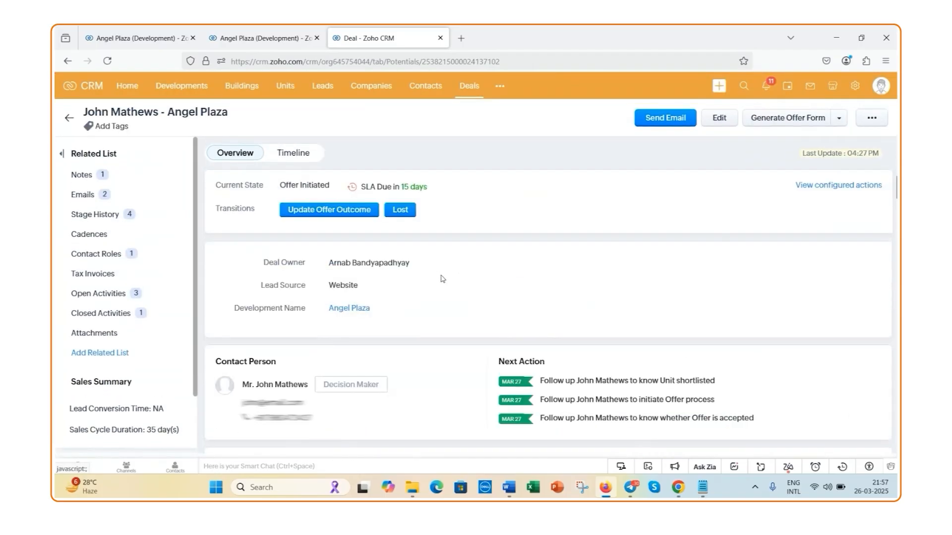
{"action": "left_click", "coordinate": [323, 210]}
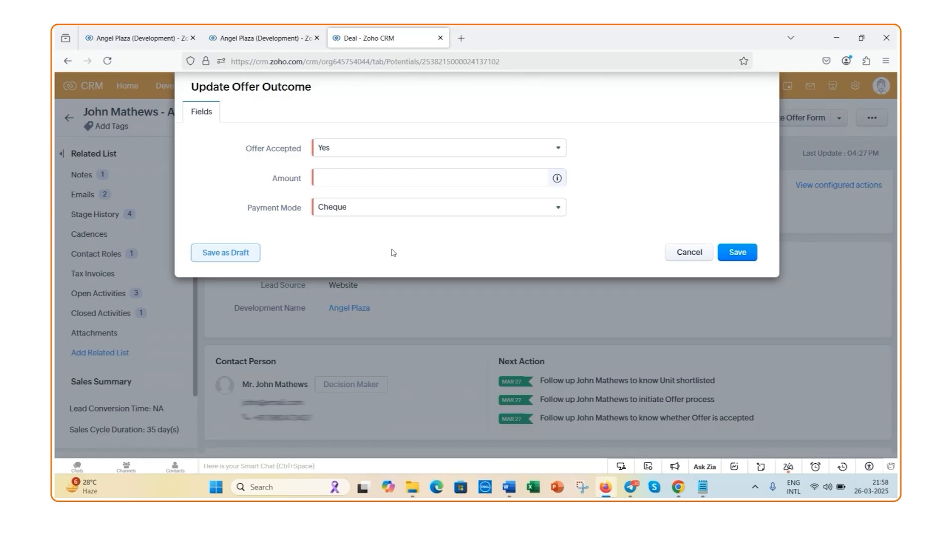
{"action": "left_click", "coordinate": [378, 180]}
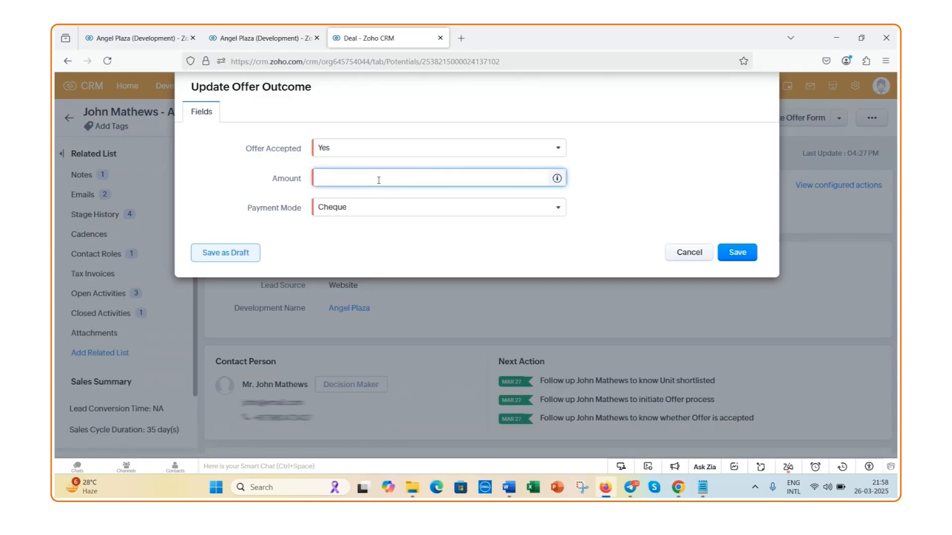
{"action": "type", "text": "4800000"}
{"action": "left_click", "coordinate": [743, 253]}
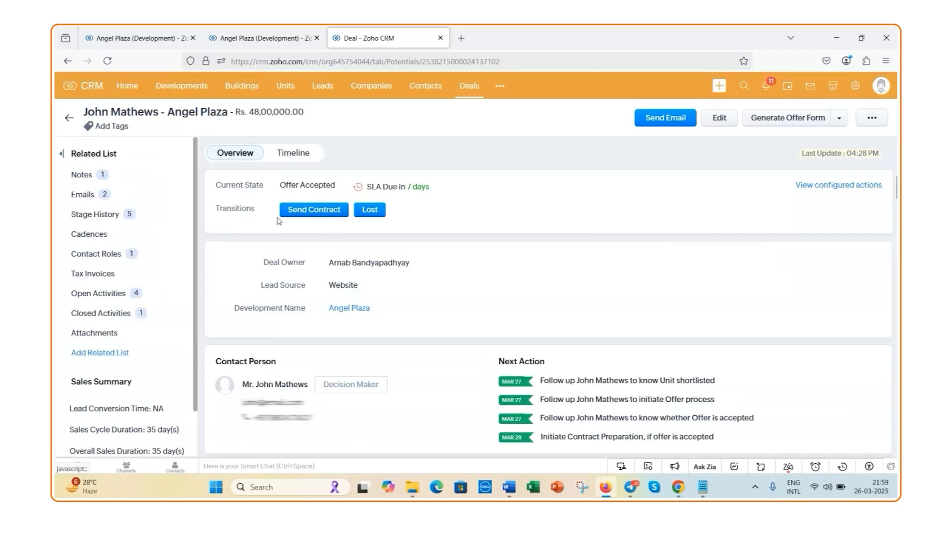
Generate the deal's offer form, review its offer details and close the form window
{"action": "scroll", "coordinate": [446, 256], "scroll_direction": "down", "scroll_amount": 5}
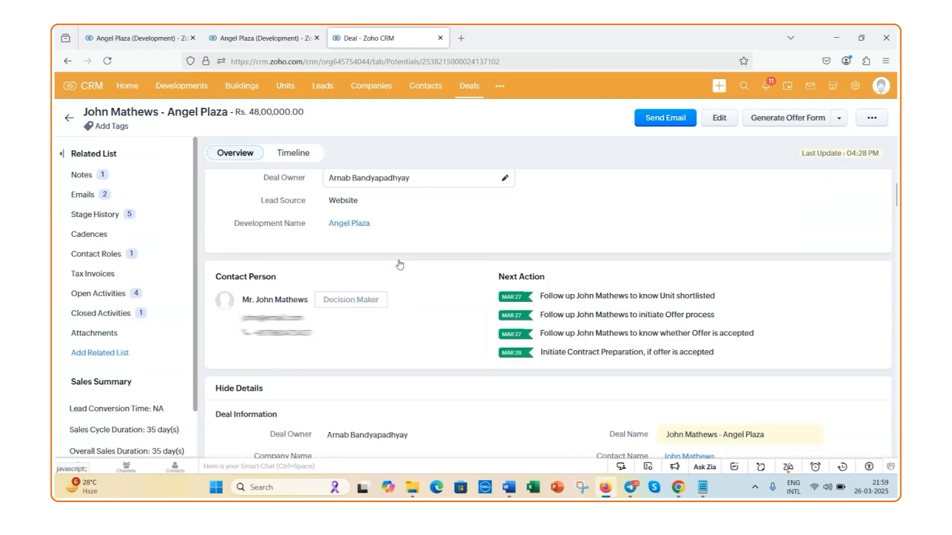
{"action": "scroll", "coordinate": [457, 276], "scroll_direction": "down", "scroll_amount": 6}
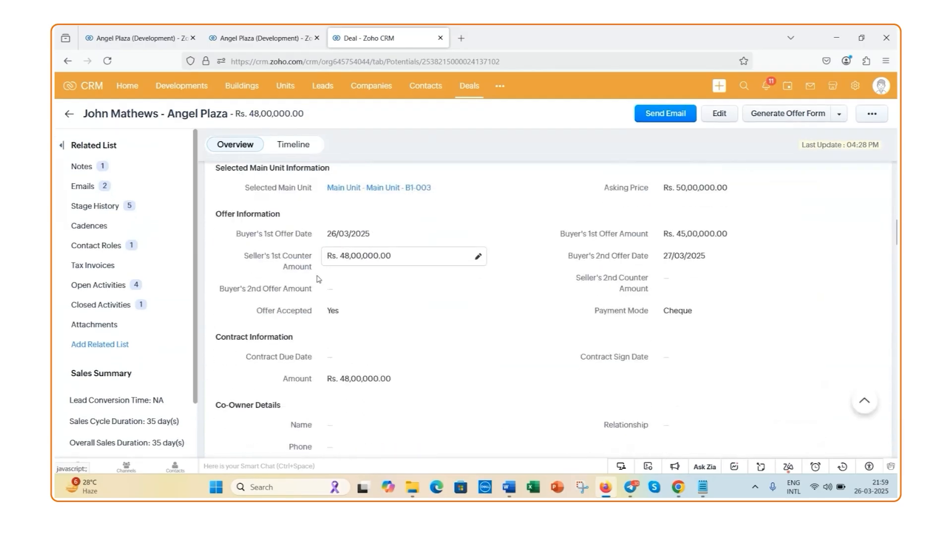
{"action": "left_click", "coordinate": [840, 117]}
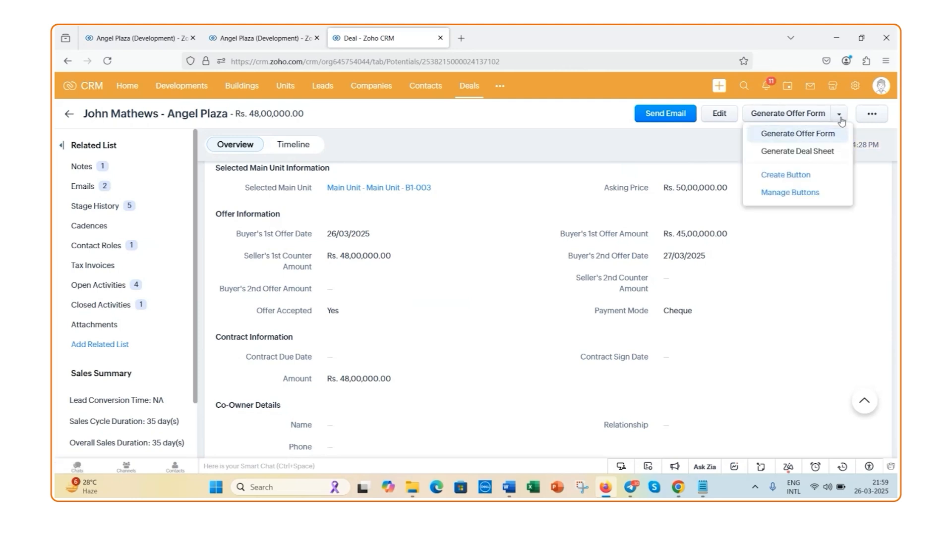
{"action": "left_click", "coordinate": [806, 138]}
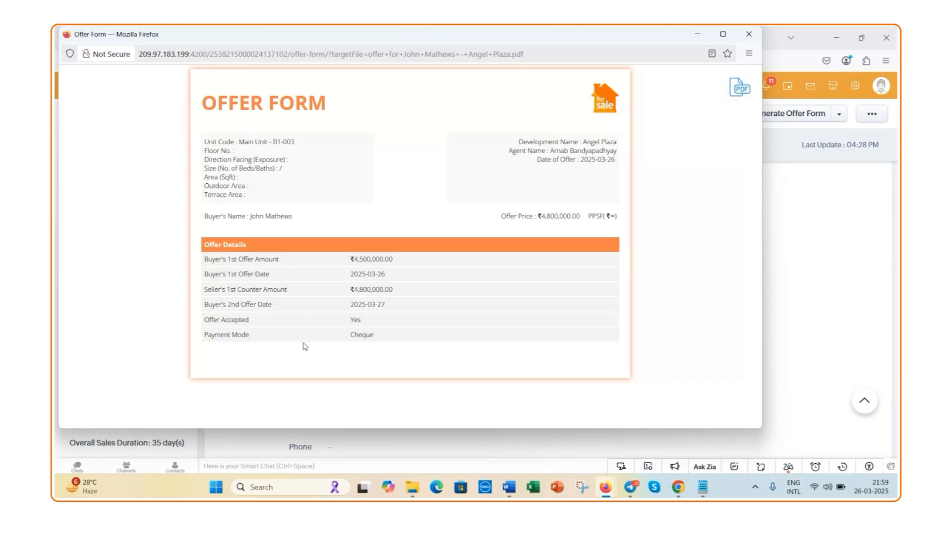
{"action": "left_click", "coordinate": [748, 34]}
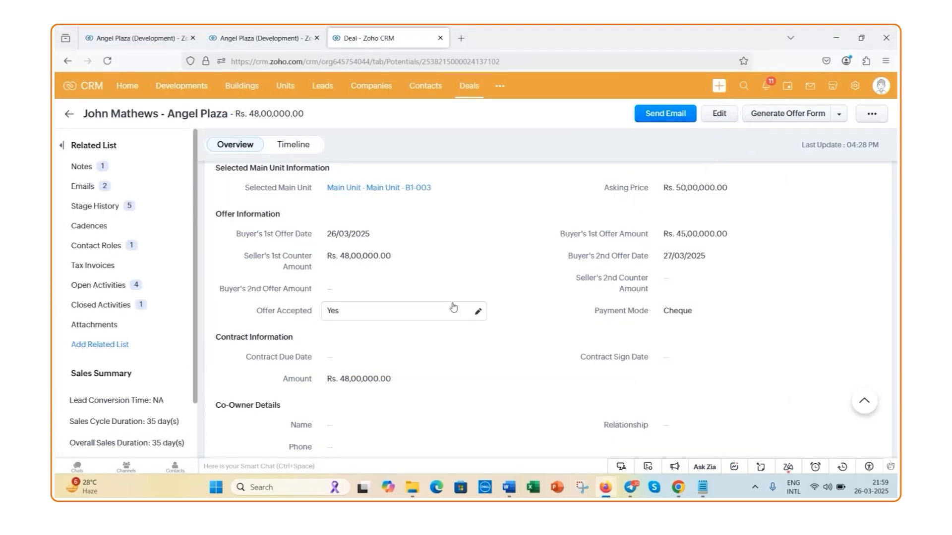
Set the Contract Due Date in the deal's contract information to 29/03/2025 and save it
{"action": "scroll", "coordinate": [453, 307], "scroll_direction": "down", "scroll_amount": 1}
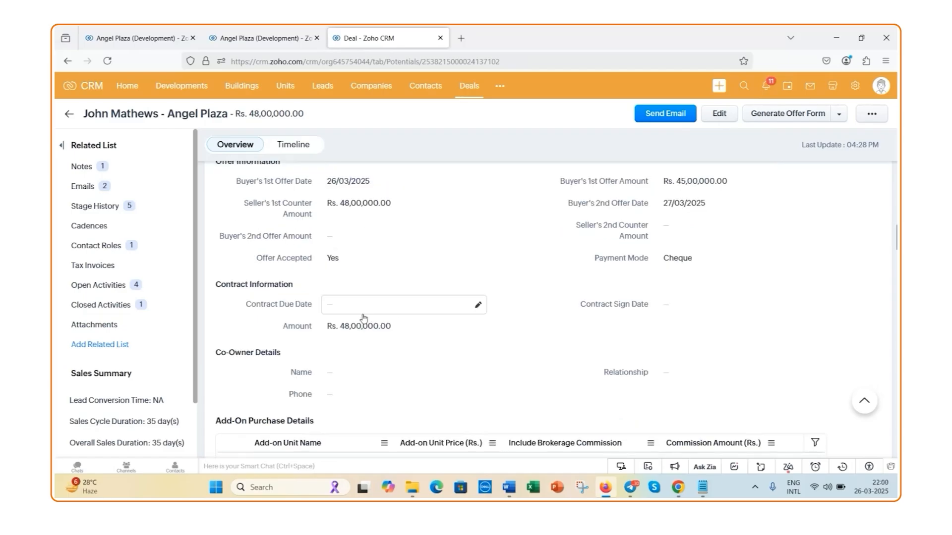
{"action": "left_click", "coordinate": [478, 306]}
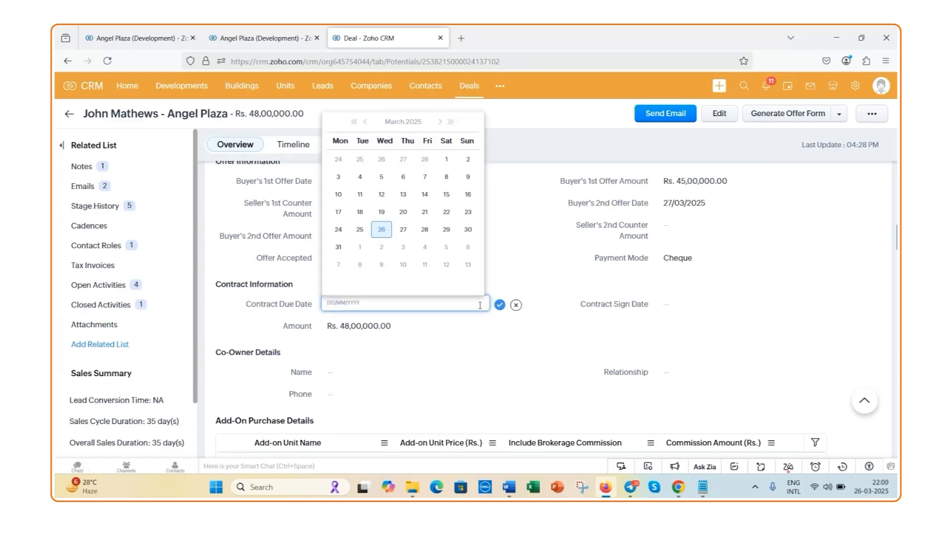
{"action": "left_click", "coordinate": [445, 231]}
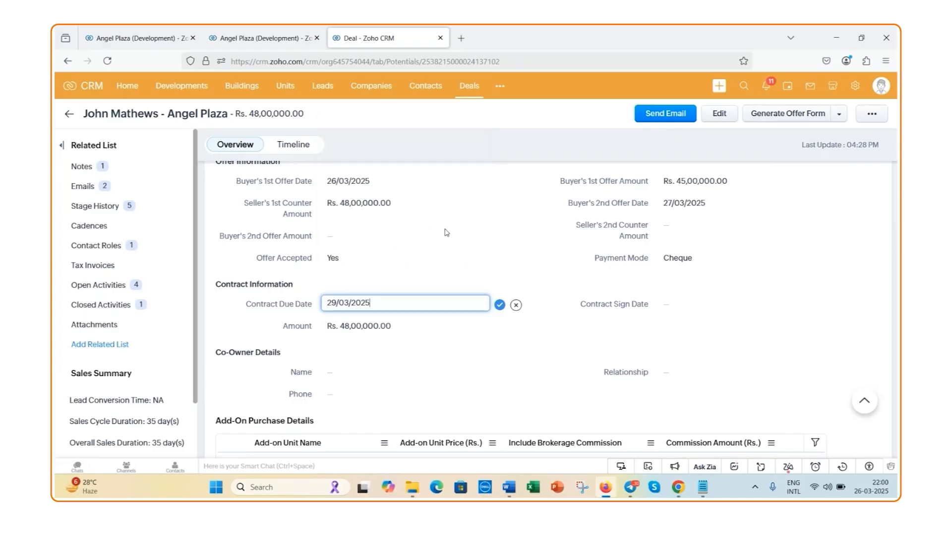
{"action": "left_click", "coordinate": [498, 307]}
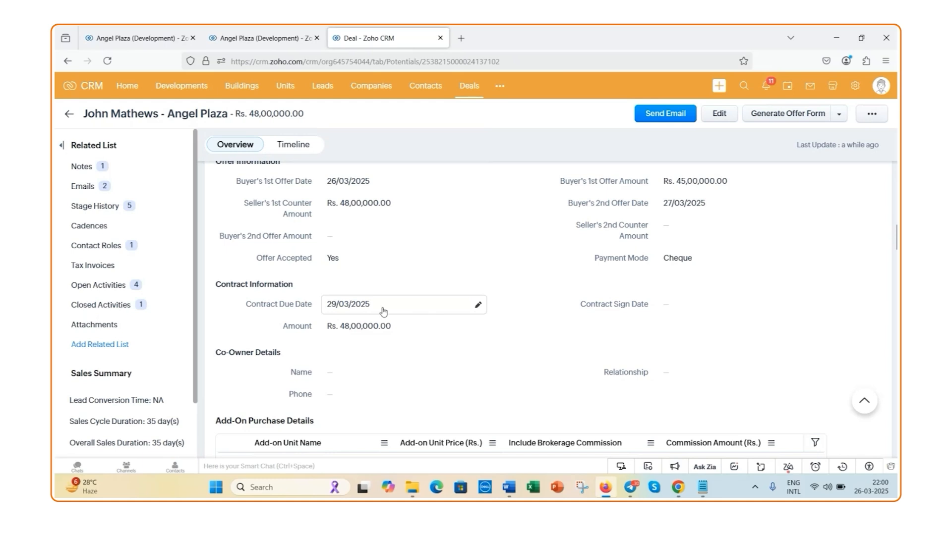
Examine the contract checklist in the Send Contract transition, closing it without saving
{"action": "scroll", "coordinate": [354, 301], "scroll_direction": "up", "scroll_amount": 6}
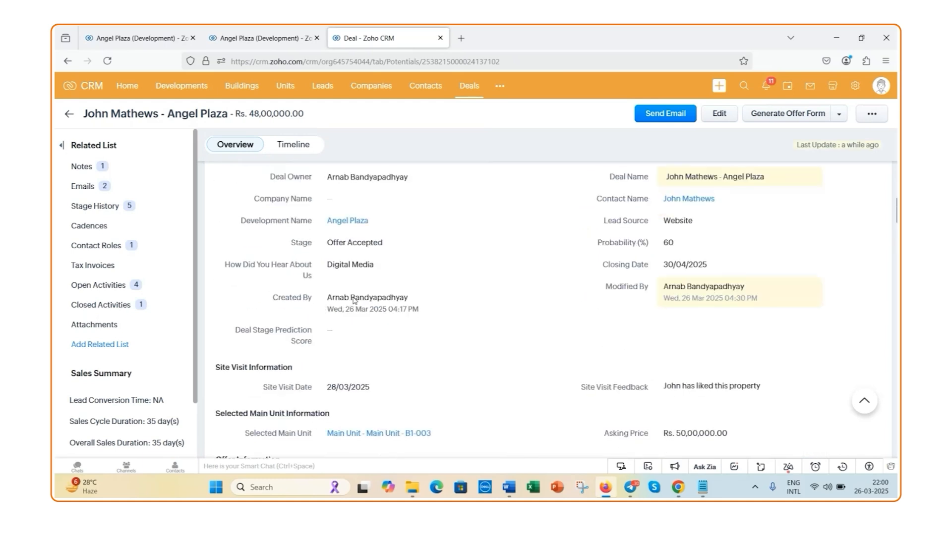
{"action": "scroll", "coordinate": [353, 301], "scroll_direction": "up", "scroll_amount": 10}
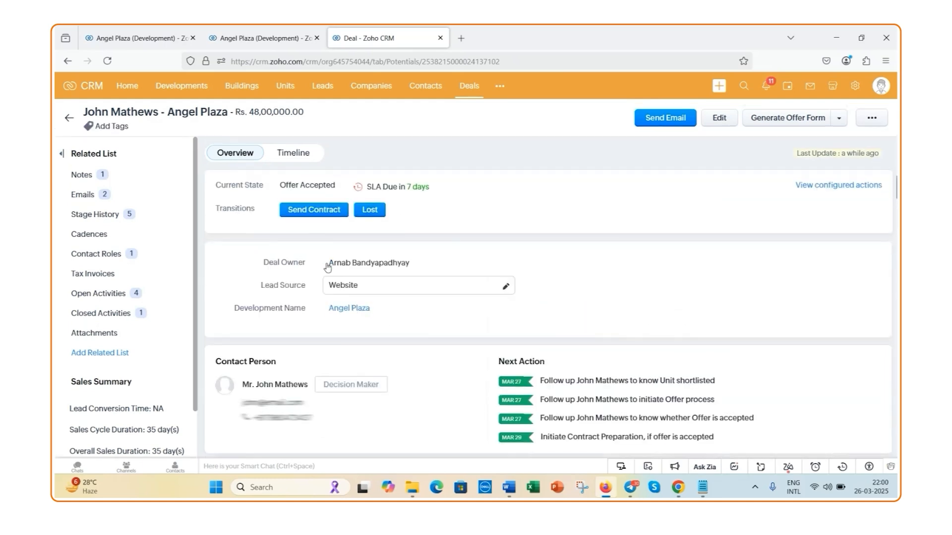
{"action": "left_click", "coordinate": [315, 210]}
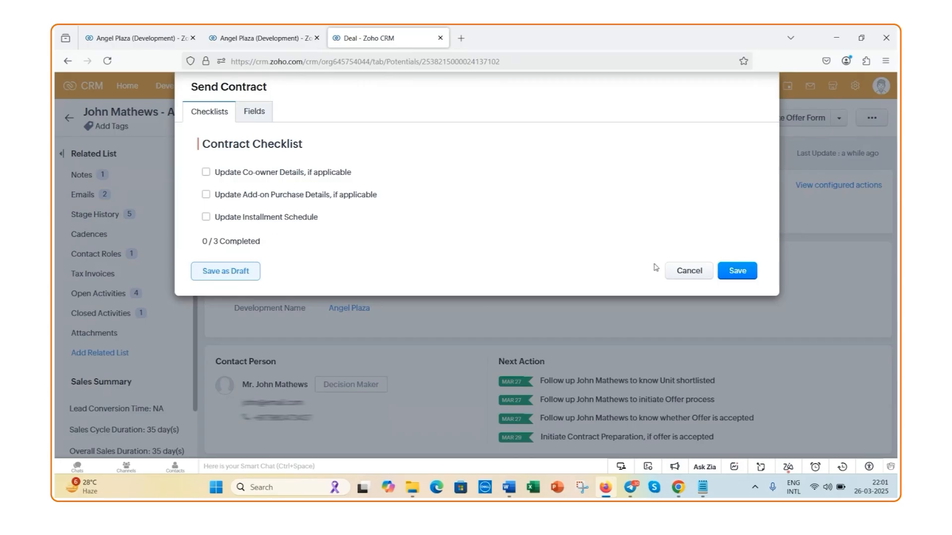
{"action": "left_click", "coordinate": [675, 272]}
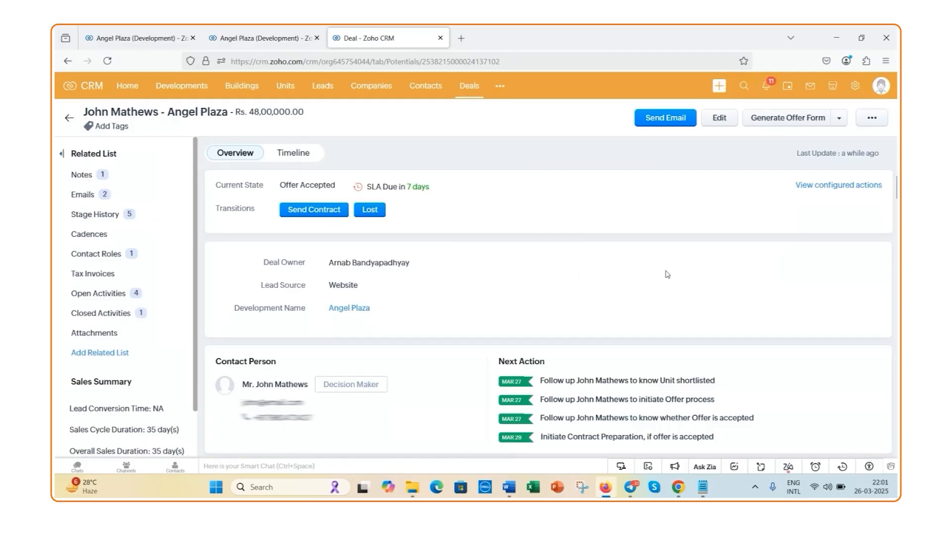
Set the Contract Sign Date in the deal's contract information to 29/03/2025 and save it
{"action": "scroll", "coordinate": [581, 277], "scroll_direction": "down", "scroll_amount": 1}
{"action": "scroll", "coordinate": [581, 277], "scroll_direction": "down", "scroll_amount": 6}
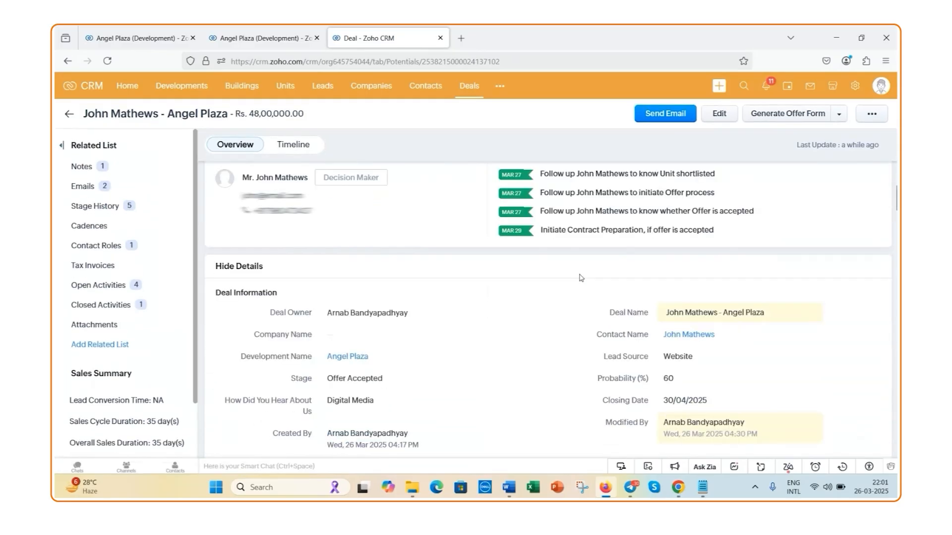
{"action": "scroll", "coordinate": [520, 276], "scroll_direction": "down", "scroll_amount": 2}
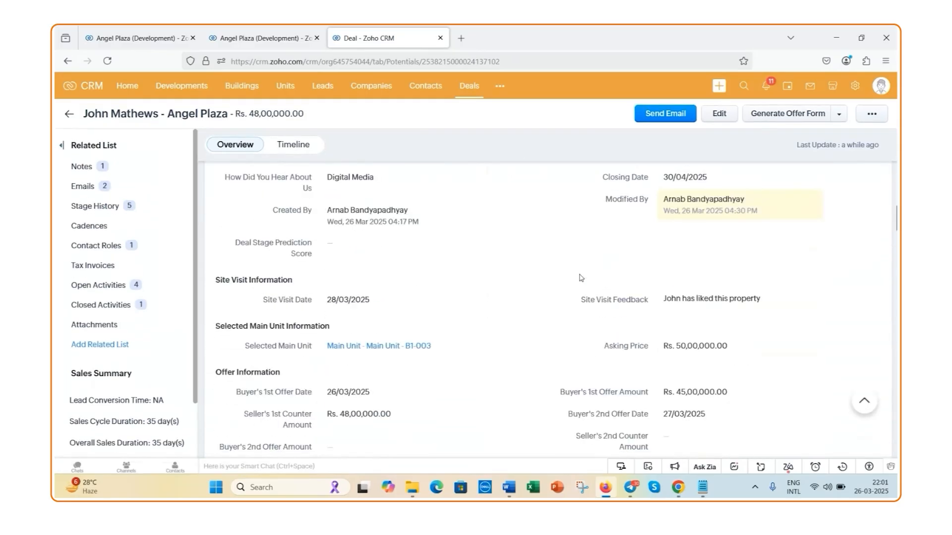
{"action": "scroll", "coordinate": [208, 258], "scroll_direction": "down", "scroll_amount": 5}
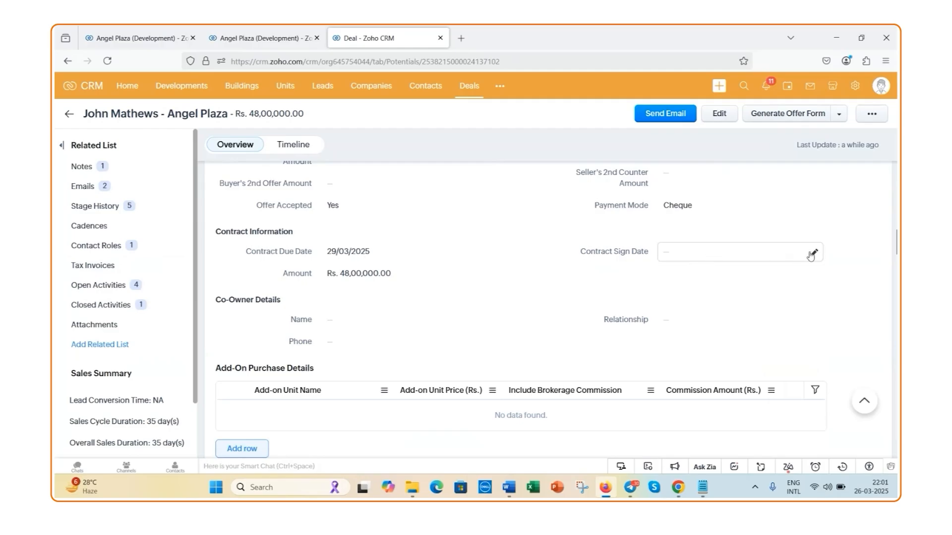
{"action": "left_click", "coordinate": [811, 254]}
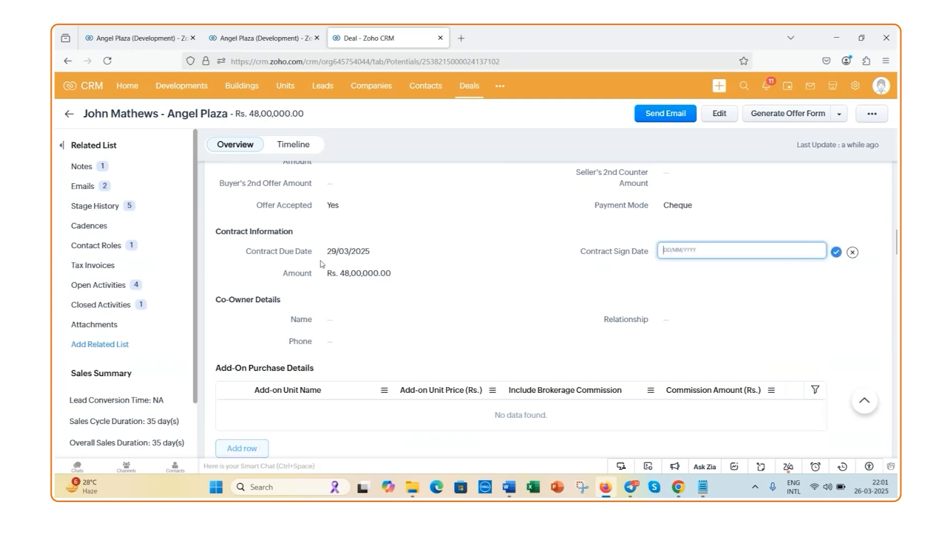
{"action": "left_click", "coordinate": [689, 252]}
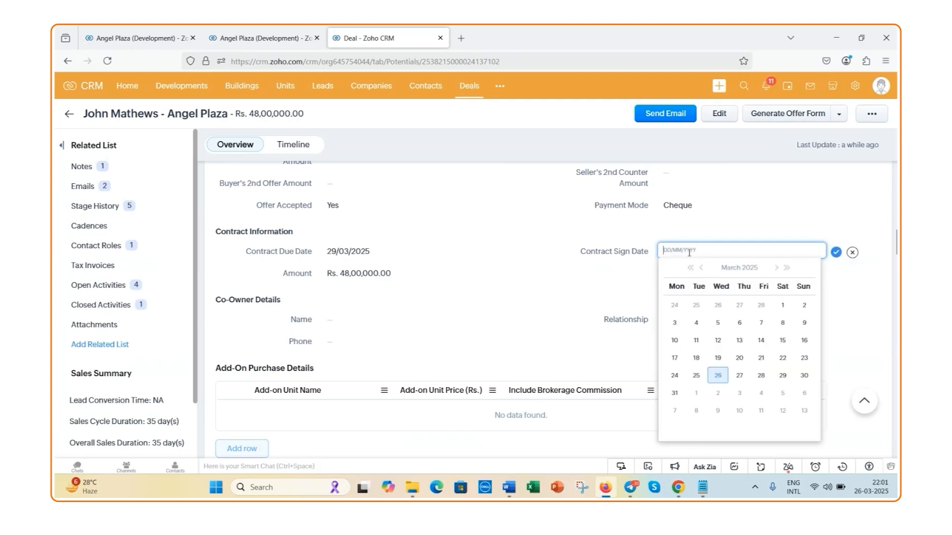
{"action": "left_click", "coordinate": [783, 377]}
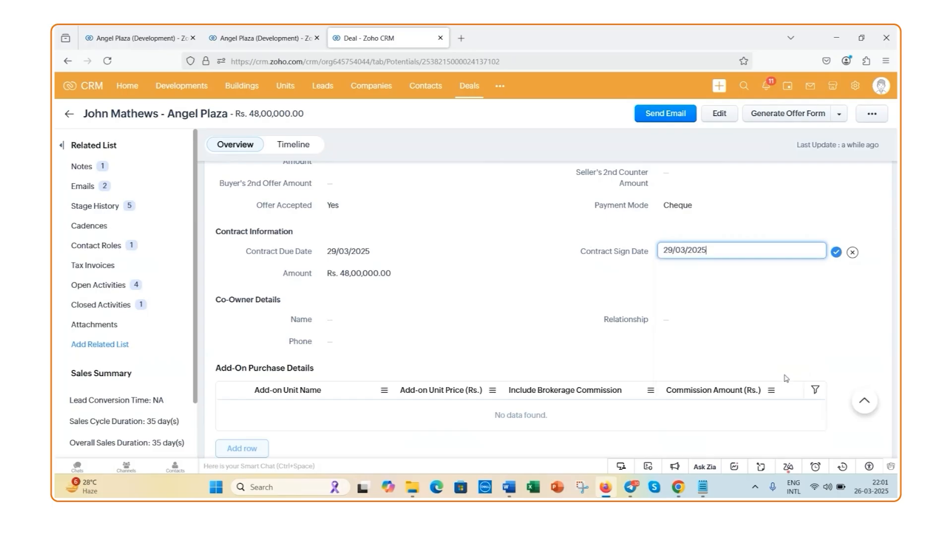
{"action": "left_click", "coordinate": [835, 253]}
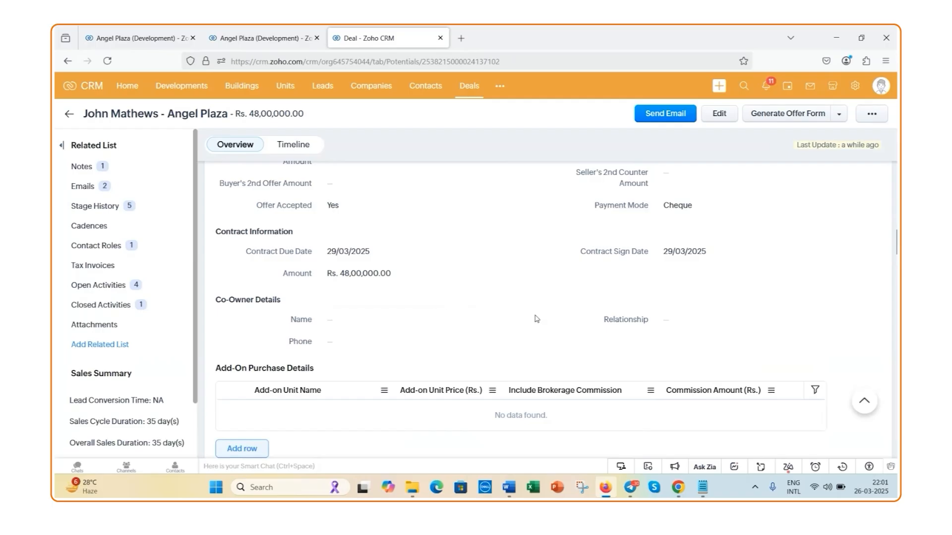
Open the deal for editing and choose Parking Unit - B1-041 as the first add-on unit in Add-On Purchase Details
{"action": "scroll", "coordinate": [535, 319], "scroll_direction": "down", "scroll_amount": 1}
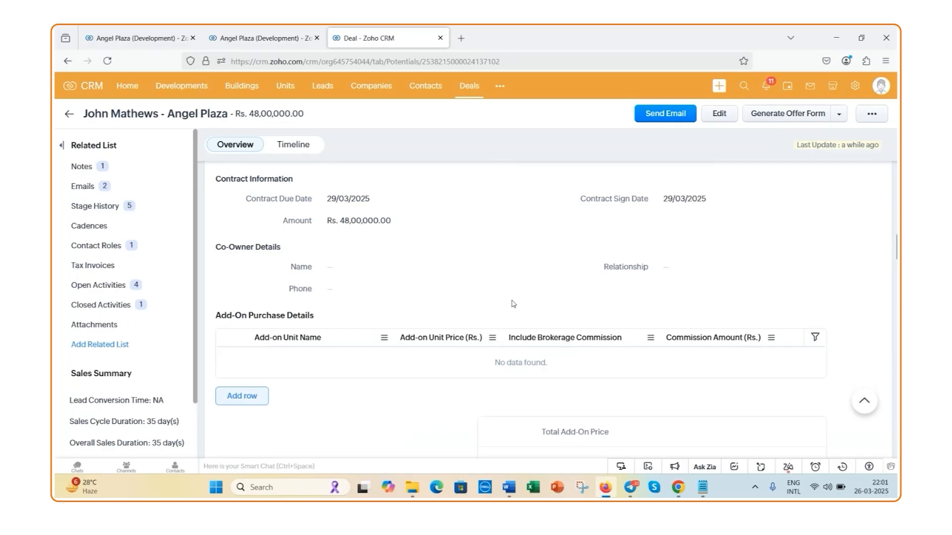
{"action": "left_click", "coordinate": [717, 117]}
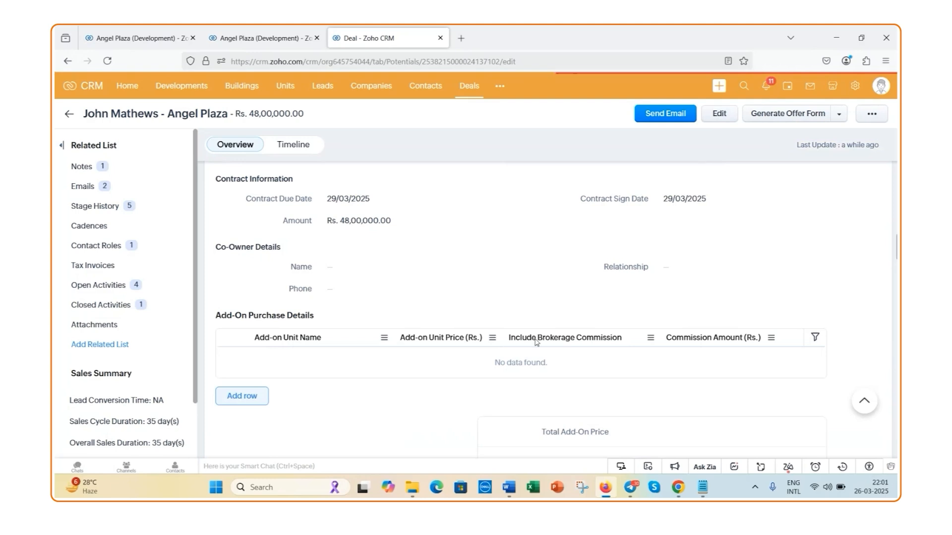
{"action": "scroll", "coordinate": [507, 319], "scroll_direction": "down", "scroll_amount": 5}
{"action": "scroll", "coordinate": [506, 320], "scroll_direction": "down", "scroll_amount": 10}
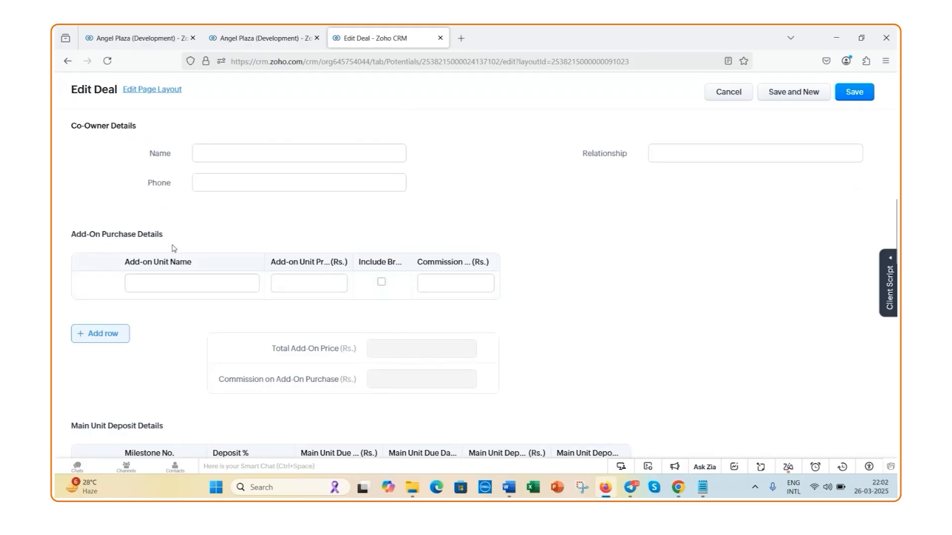
{"action": "left_click", "coordinate": [249, 288]}
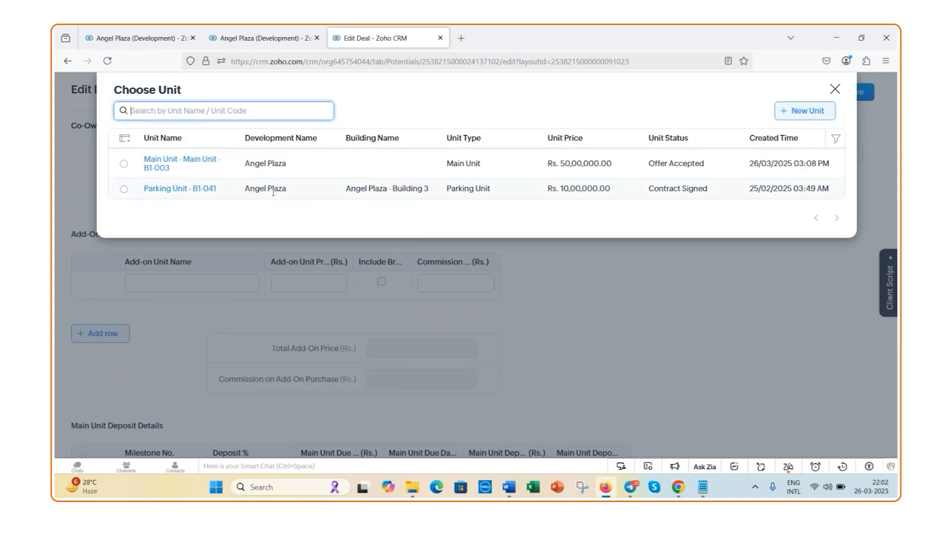
{"action": "left_click", "coordinate": [123, 190]}
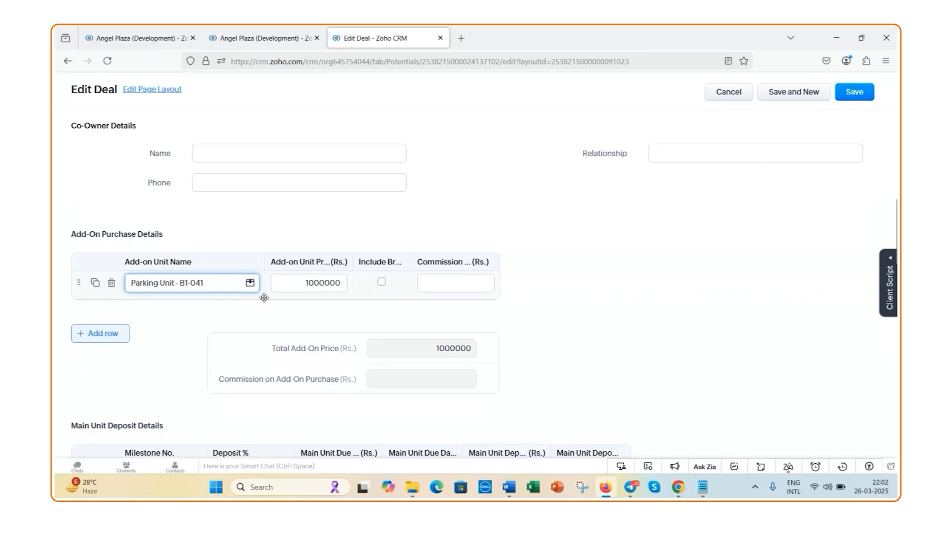
Include brokerage commission for the parking unit add-on and set its commission amount to 15000
{"action": "left_click", "coordinate": [381, 283]}
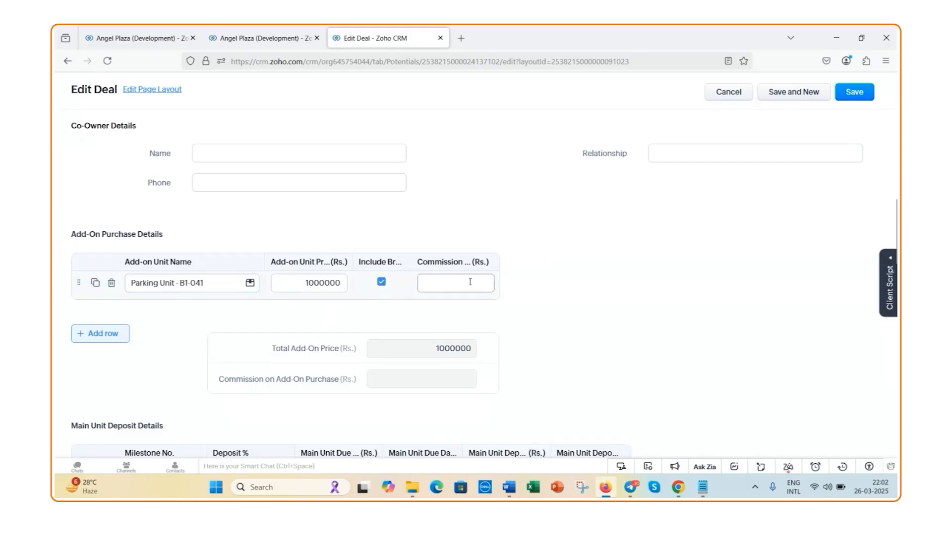
{"action": "left_click", "coordinate": [381, 283]}
{"action": "left_click", "coordinate": [381, 282]}
{"action": "left_click", "coordinate": [449, 288]}
{"action": "type", "text": "15000"}
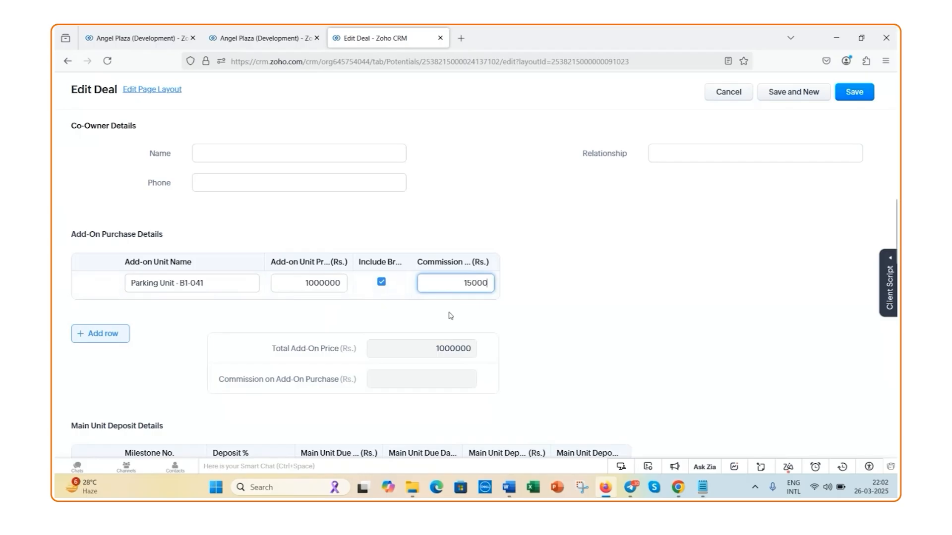
Add an empty second add-on row, delete it again, and save the edited deal
{"action": "scroll", "coordinate": [162, 331], "scroll_direction": "down", "scroll_amount": 2}
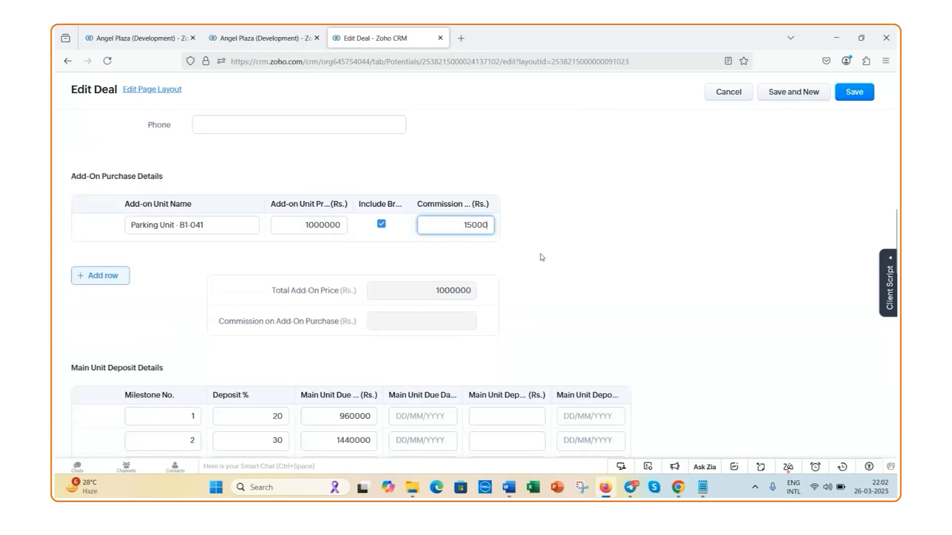
{"action": "left_click", "coordinate": [120, 278]}
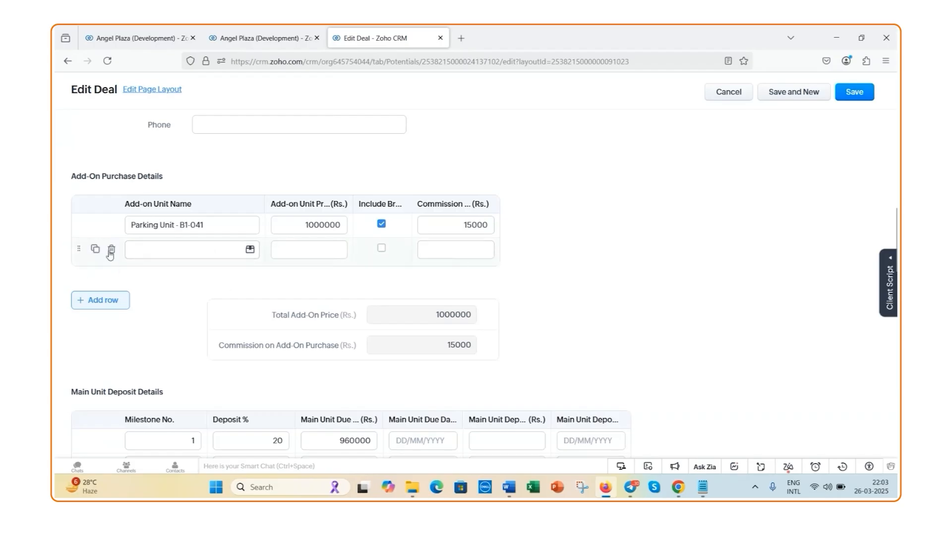
{"action": "left_click", "coordinate": [109, 252]}
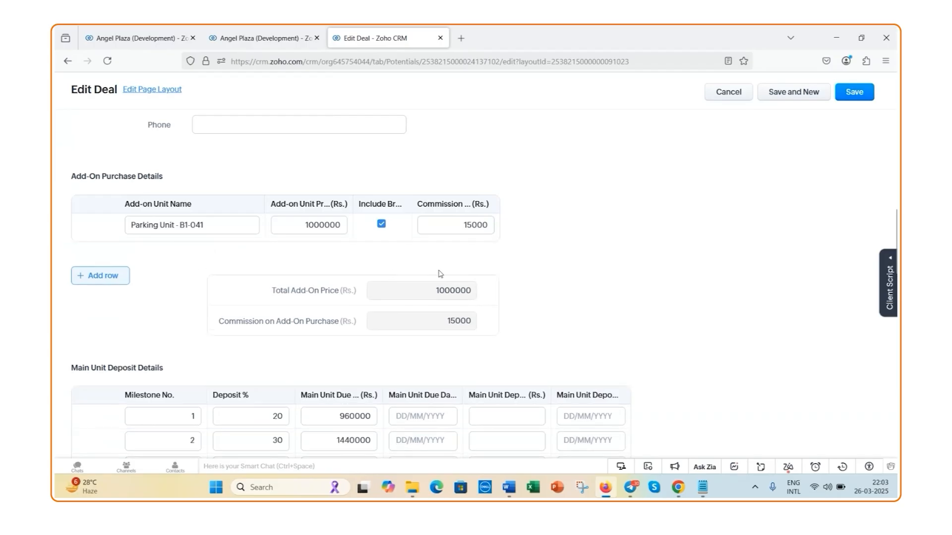
{"action": "left_click", "coordinate": [860, 100]}
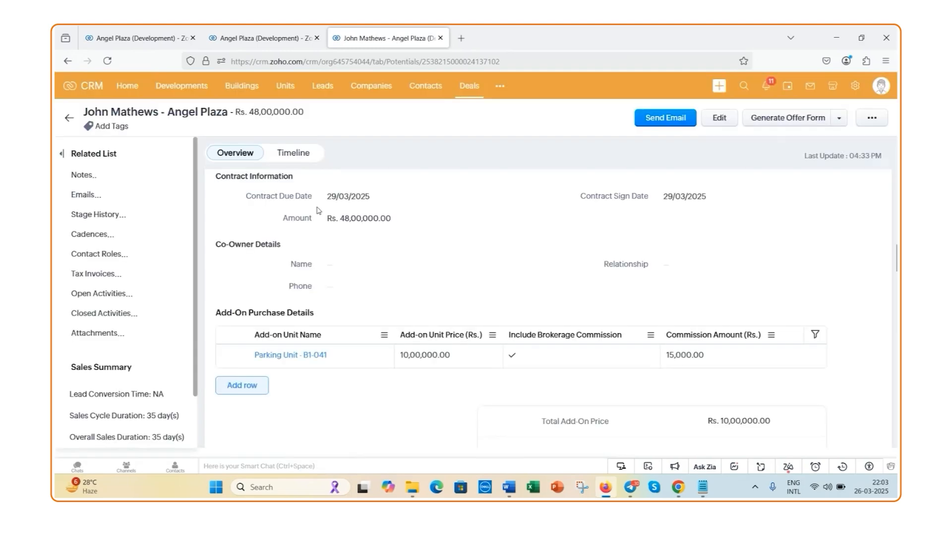
In the Send Contract transition, mark the co-owner and add-on purchase checklist items as completed and save the transition as a draft
{"action": "scroll", "coordinate": [322, 214], "scroll_direction": "up", "scroll_amount": 10}
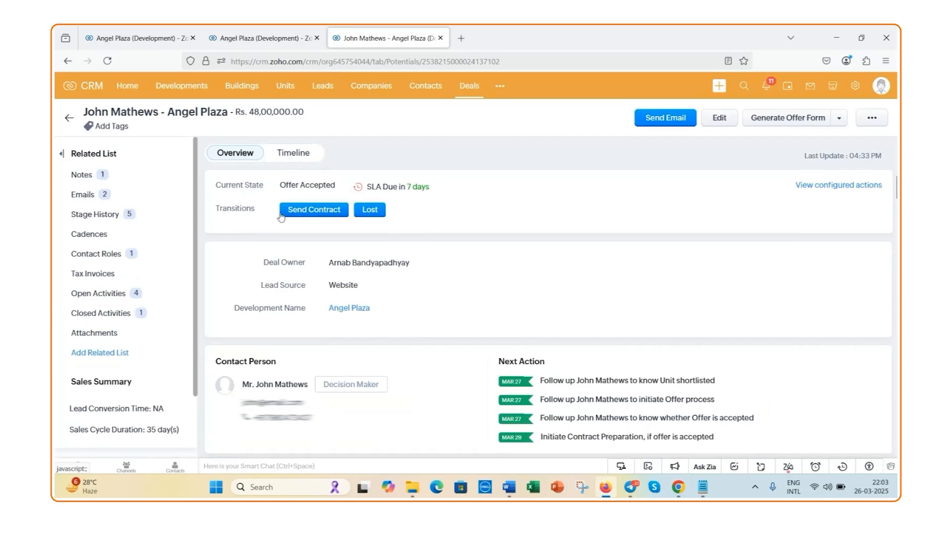
{"action": "left_click", "coordinate": [309, 216]}
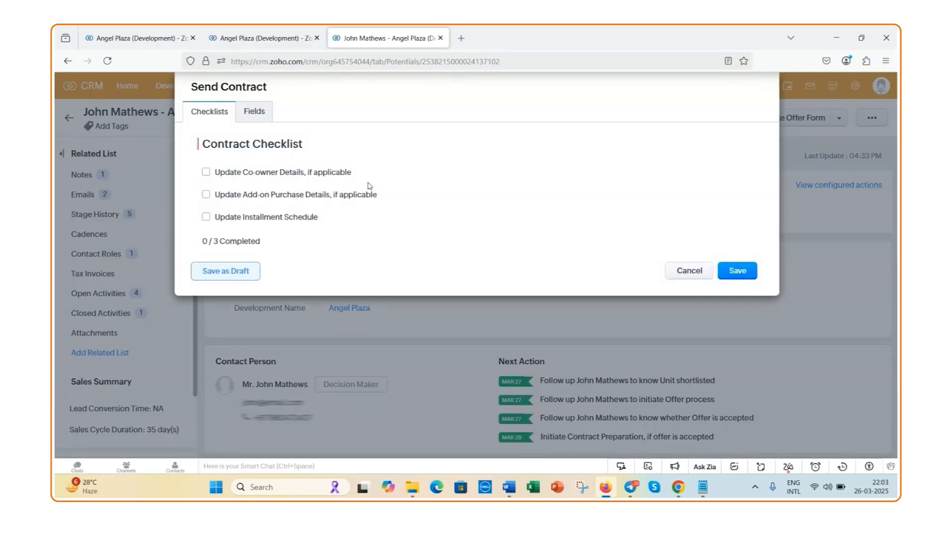
{"action": "left_click", "coordinate": [207, 174]}
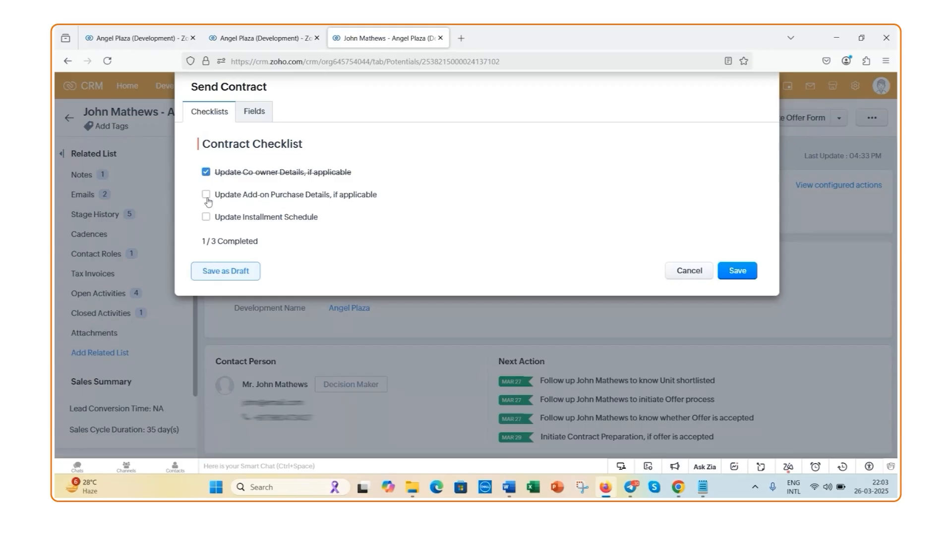
{"action": "left_click", "coordinate": [206, 196]}
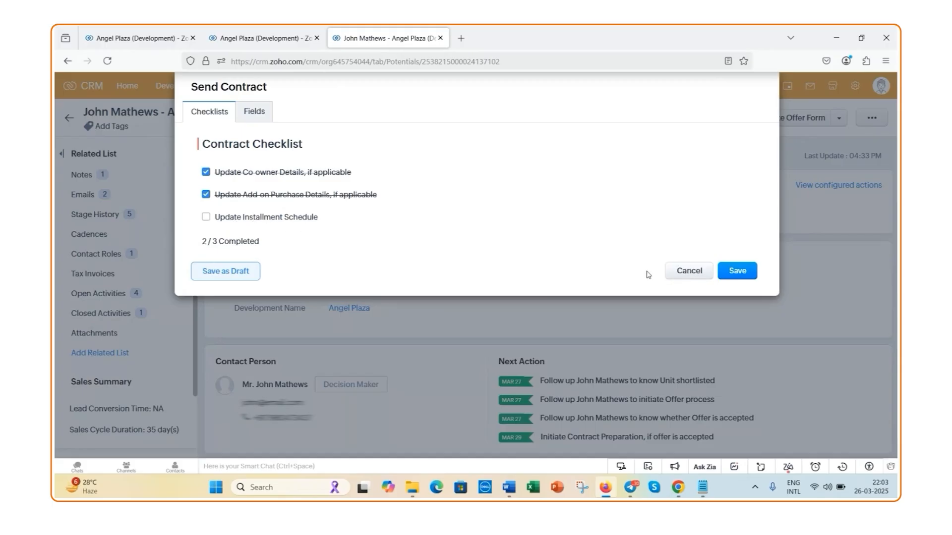
{"action": "left_click", "coordinate": [239, 276]}
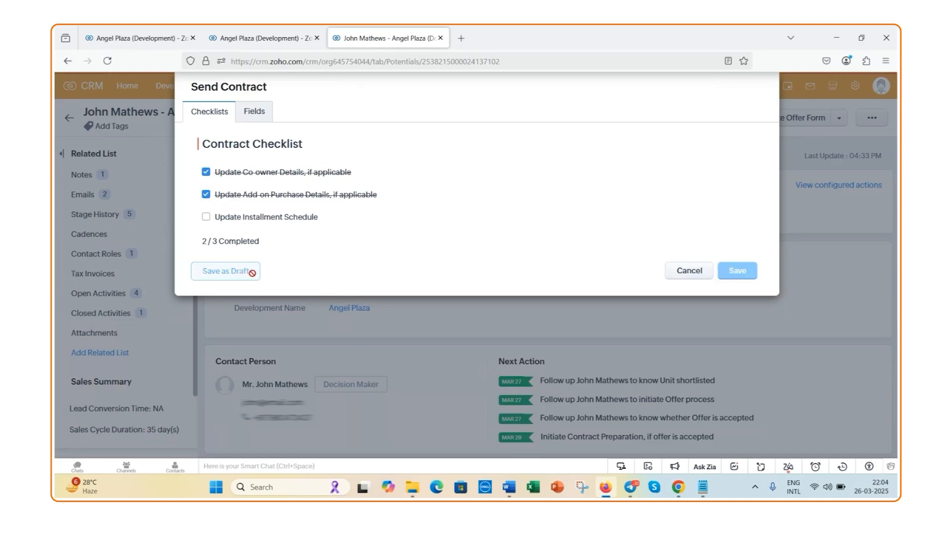
Set the 1st Installment Due Date in the deal's Installment Due Dates section to 02/04/2025 and save it
{"action": "scroll", "coordinate": [496, 260], "scroll_direction": "down", "scroll_amount": 5}
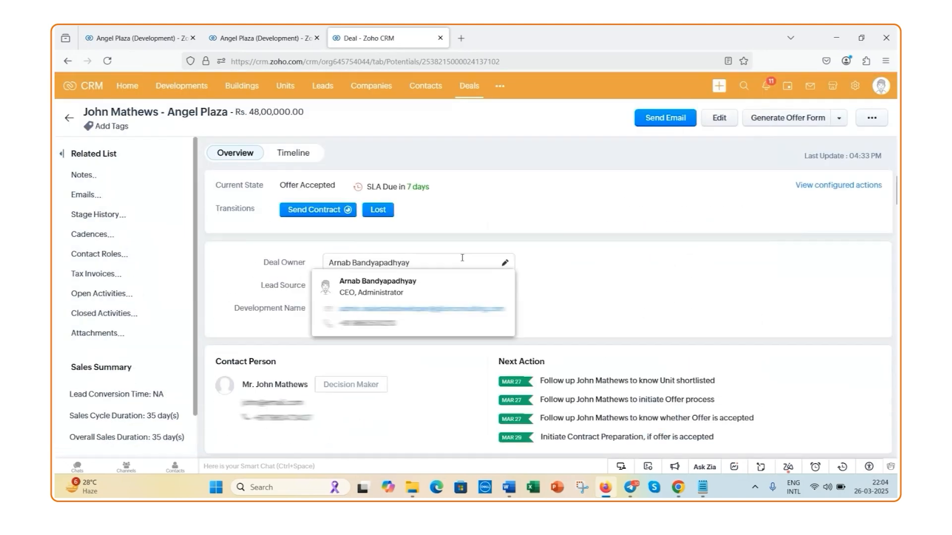
{"action": "scroll", "coordinate": [520, 263], "scroll_direction": "down", "scroll_amount": 8}
{"action": "scroll", "coordinate": [519, 269], "scroll_direction": "down", "scroll_amount": 10}
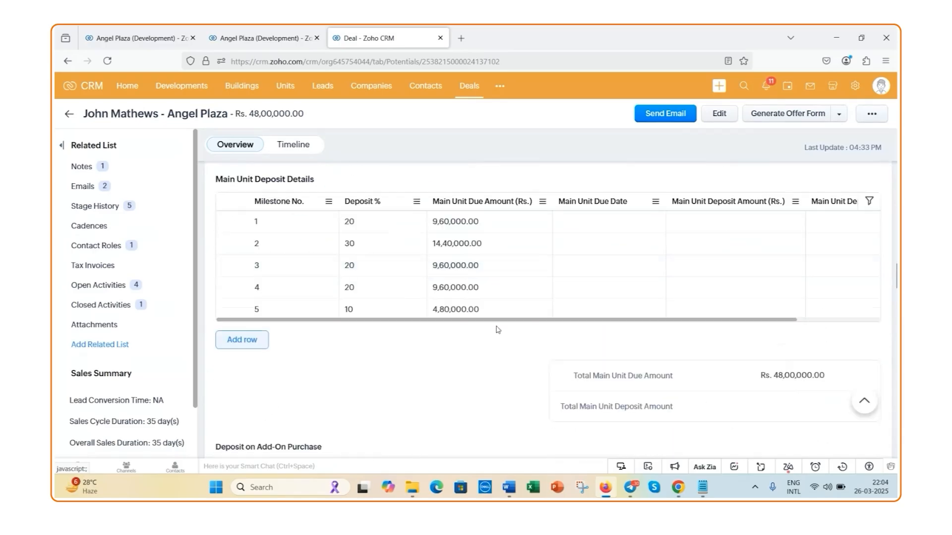
{"action": "scroll", "coordinate": [498, 345], "scroll_direction": "down", "scroll_amount": 5}
{"action": "scroll", "coordinate": [498, 345], "scroll_direction": "down", "scroll_amount": 5}
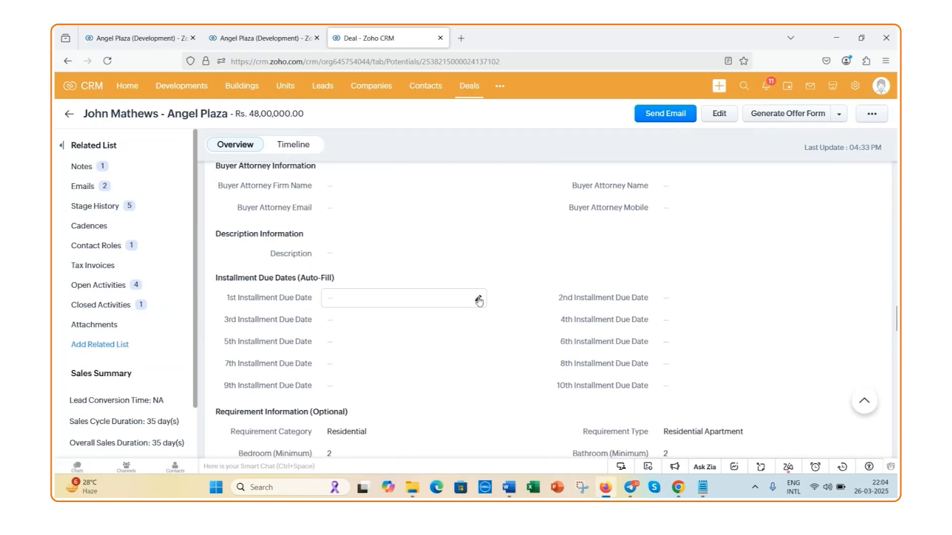
{"action": "left_click", "coordinate": [477, 298]}
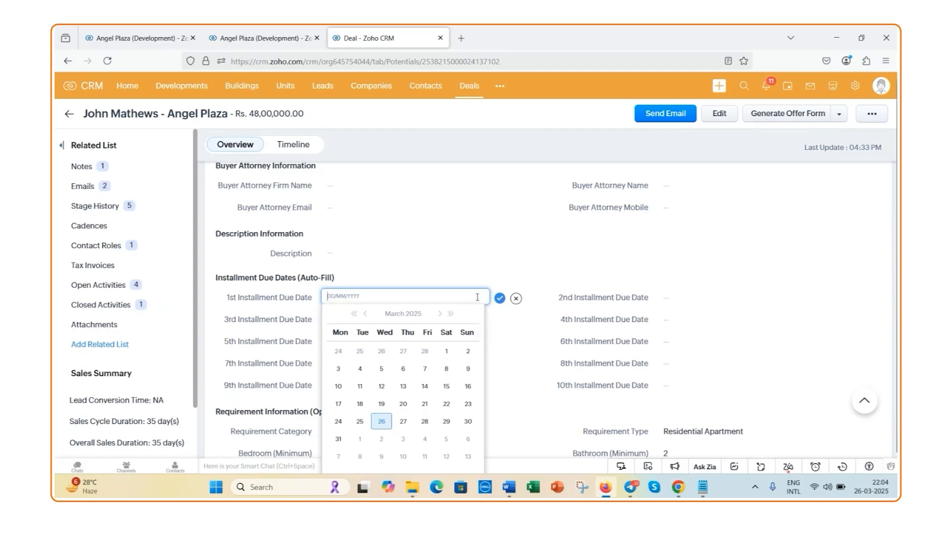
{"action": "left_click", "coordinate": [438, 315]}
{"action": "left_click", "coordinate": [381, 352]}
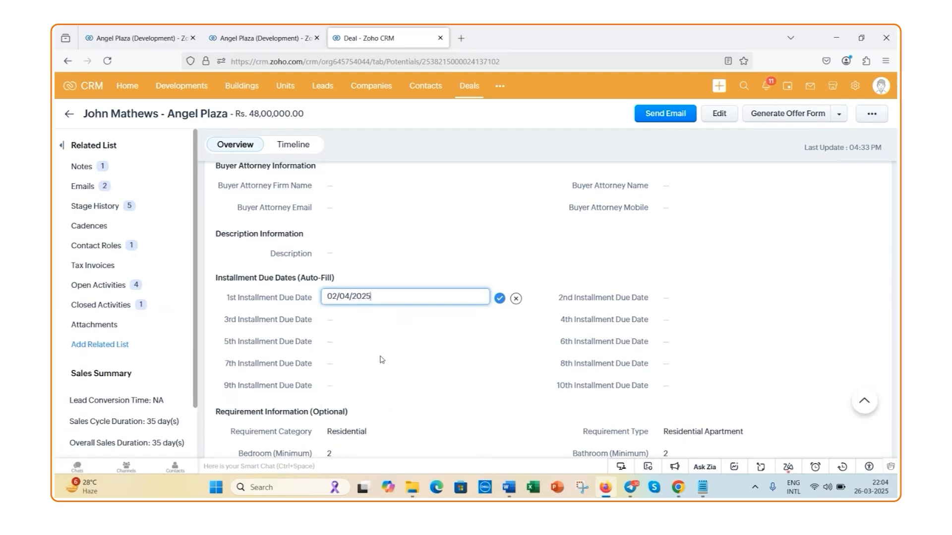
{"action": "left_click", "coordinate": [499, 298]}
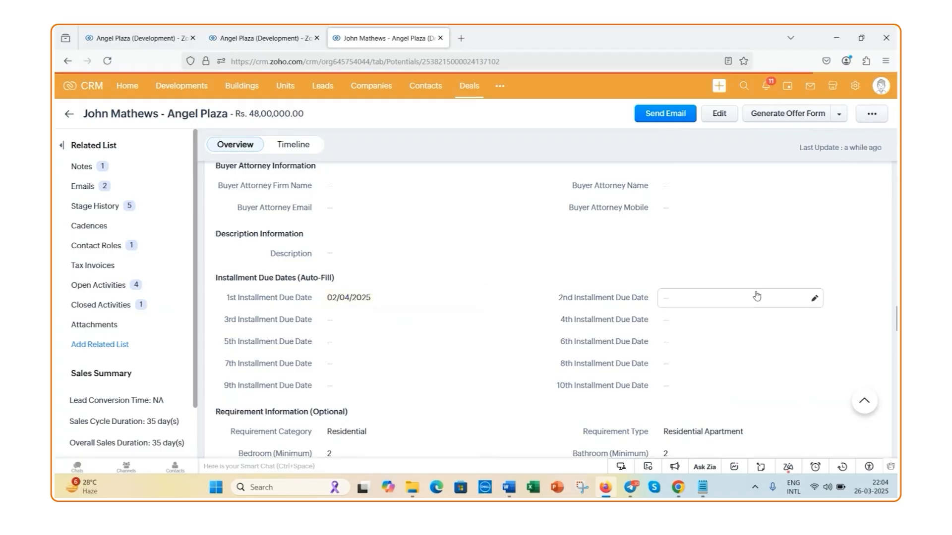
Set the 2nd Installment Due Date of the deal to 09/04/2025 and save it
{"action": "left_click", "coordinate": [813, 298]}
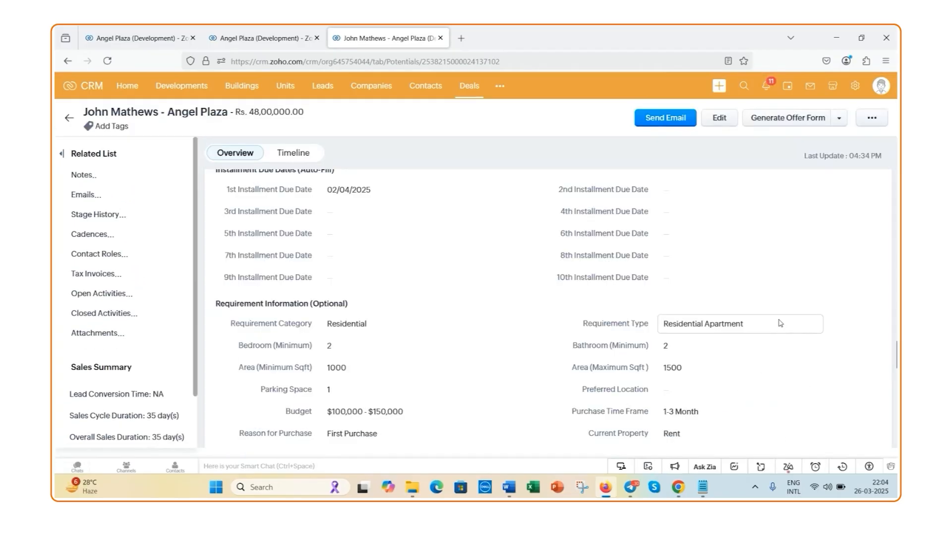
{"action": "left_click", "coordinate": [735, 306]}
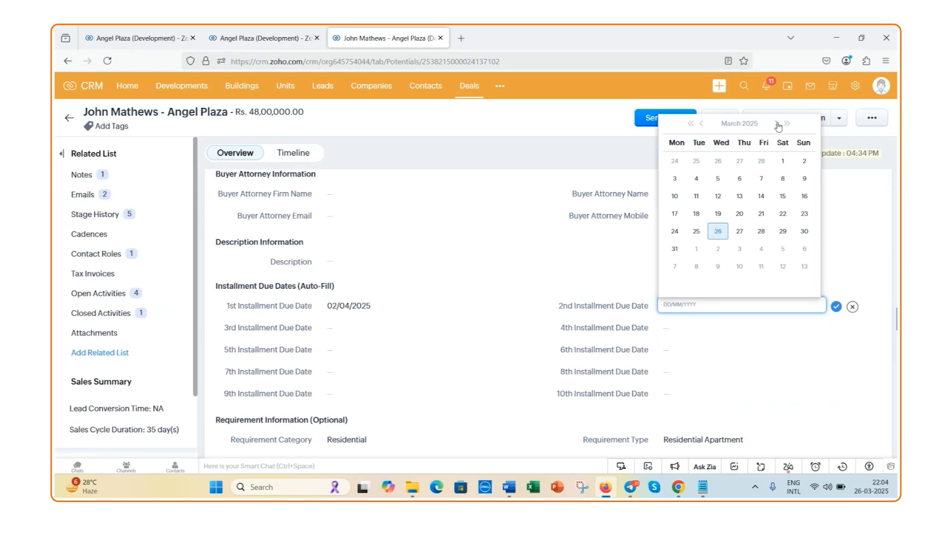
{"action": "left_click", "coordinate": [776, 124]}
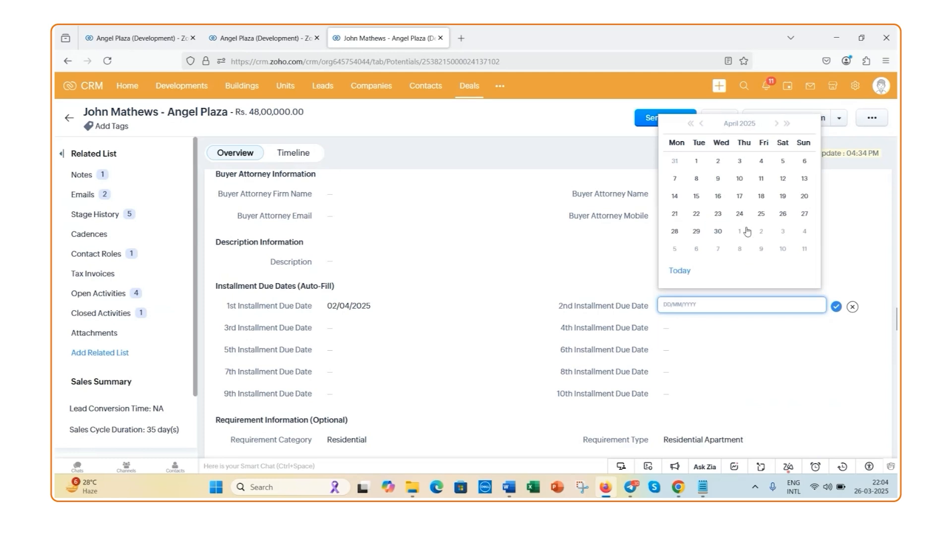
{"action": "left_click", "coordinate": [709, 182]}
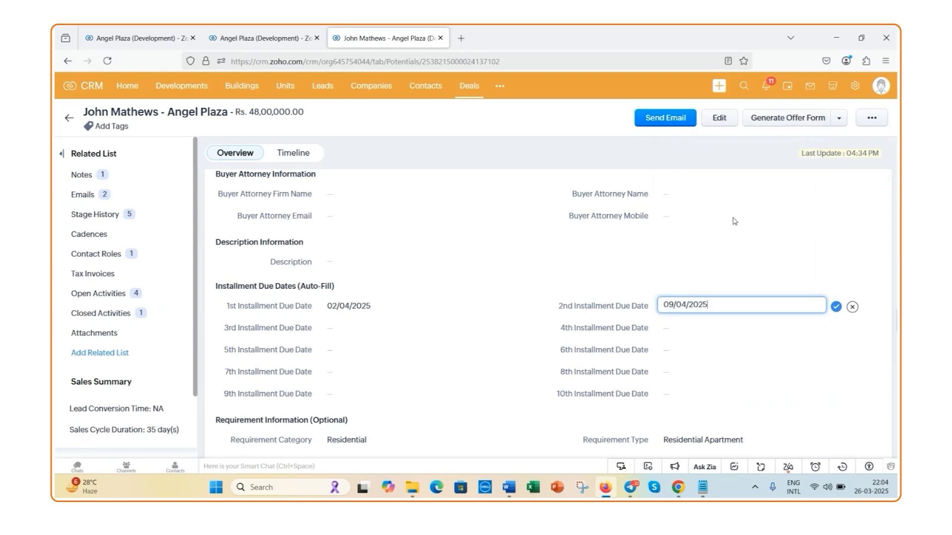
{"action": "left_click", "coordinate": [836, 307]}
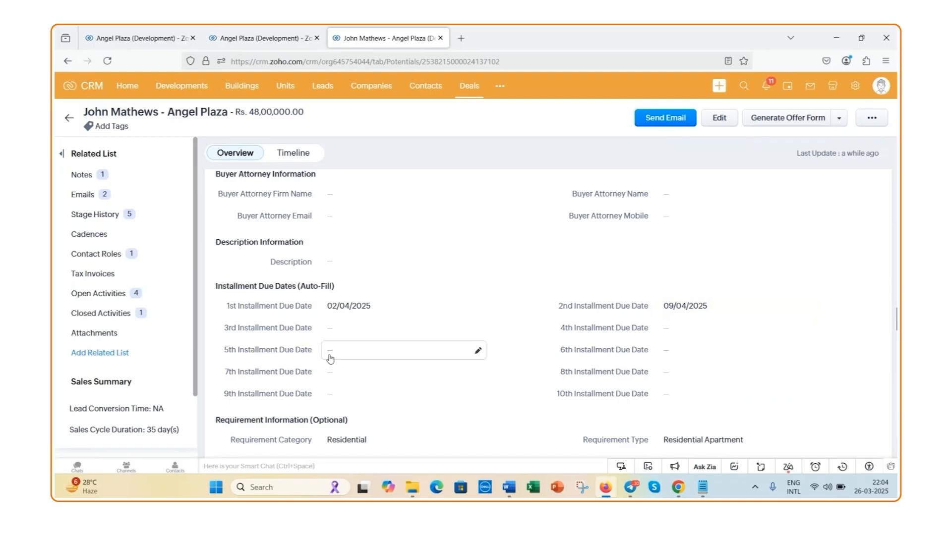
{"action": "scroll", "coordinate": [330, 358], "scroll_direction": "up", "scroll_amount": 10}
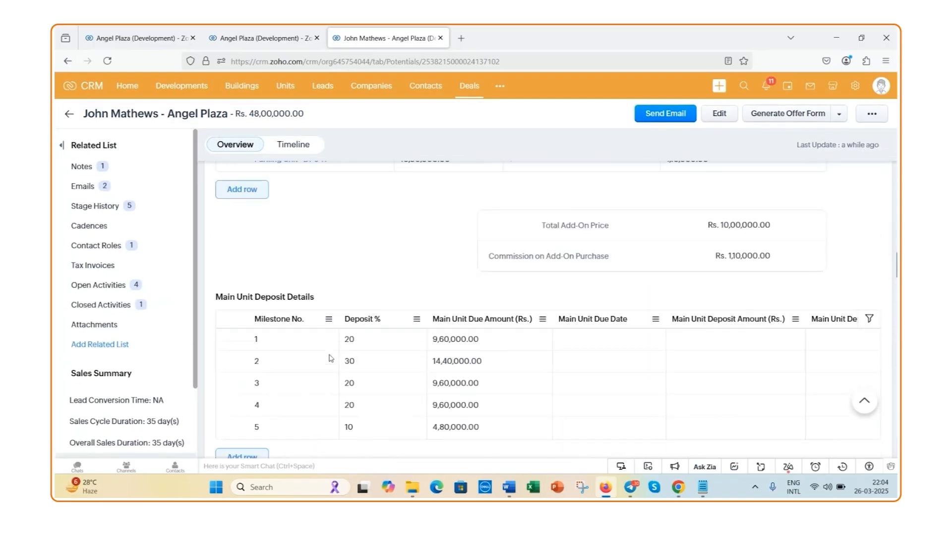
In the Send Contract transition, mark the installment schedule checklist item as completed, check the Contract Due Date field, and save the transition
{"action": "scroll", "coordinate": [330, 359], "scroll_direction": "up", "scroll_amount": 10}
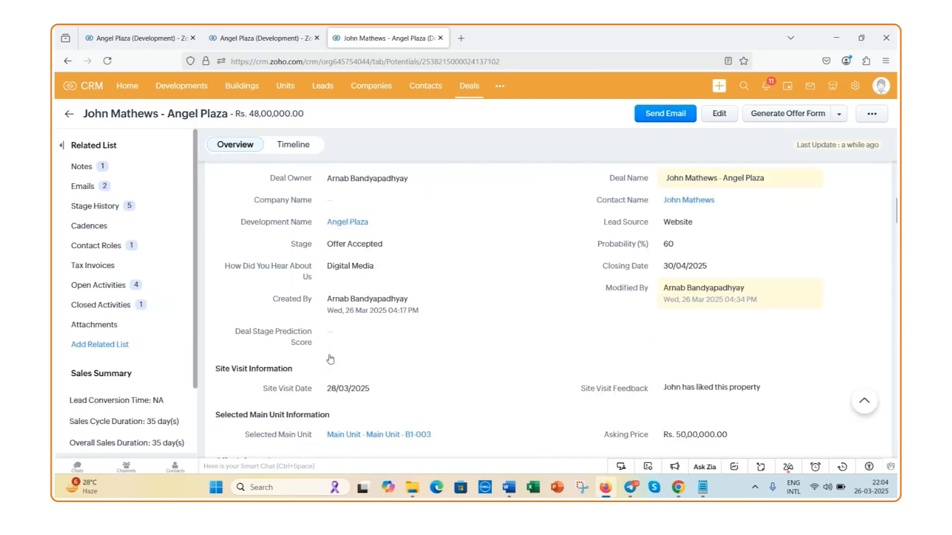
{"action": "scroll", "coordinate": [330, 358], "scroll_direction": "up", "scroll_amount": 5}
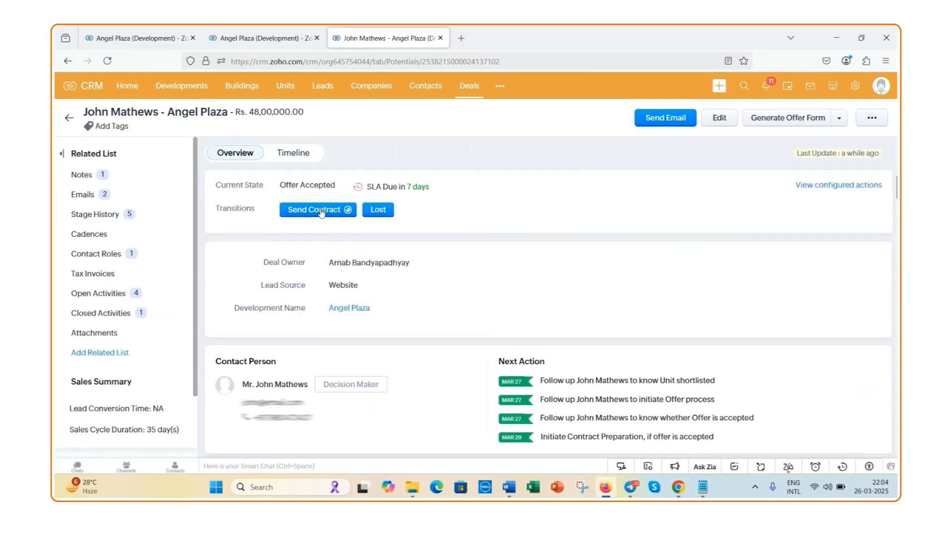
{"action": "left_click", "coordinate": [321, 210]}
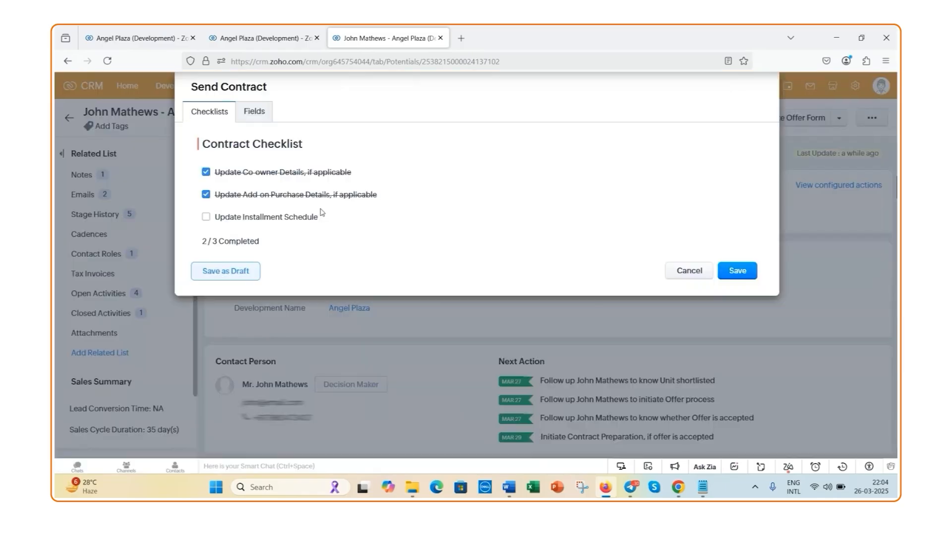
{"action": "left_click", "coordinate": [206, 217]}
{"action": "left_click", "coordinate": [249, 118]}
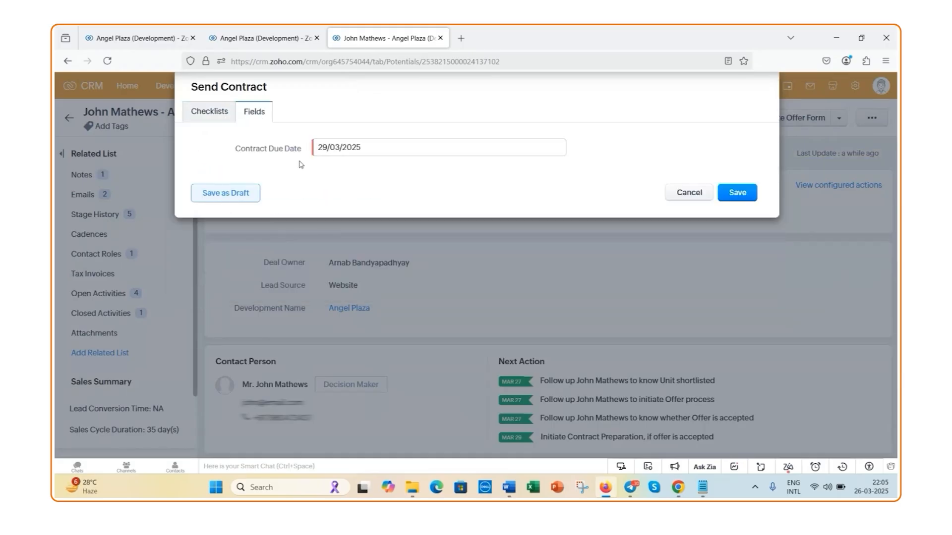
{"action": "left_click", "coordinate": [743, 192]}
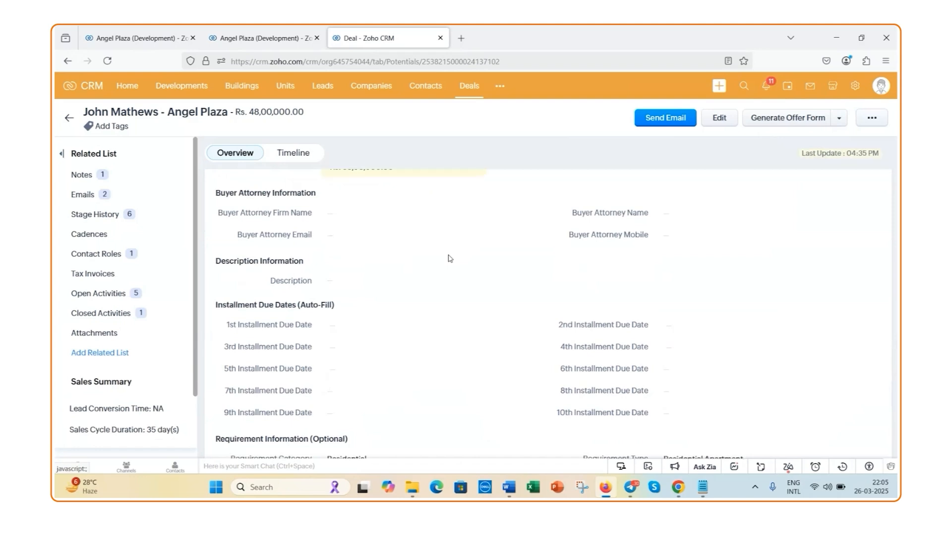
Edit the deal and set the Main Unit Due Date of milestone 1 in Main Unit Deposit Details to 01/04/2025
{"action": "scroll", "coordinate": [450, 259], "scroll_direction": "up", "scroll_amount": 2}
{"action": "scroll", "coordinate": [450, 258], "scroll_direction": "up", "scroll_amount": 3}
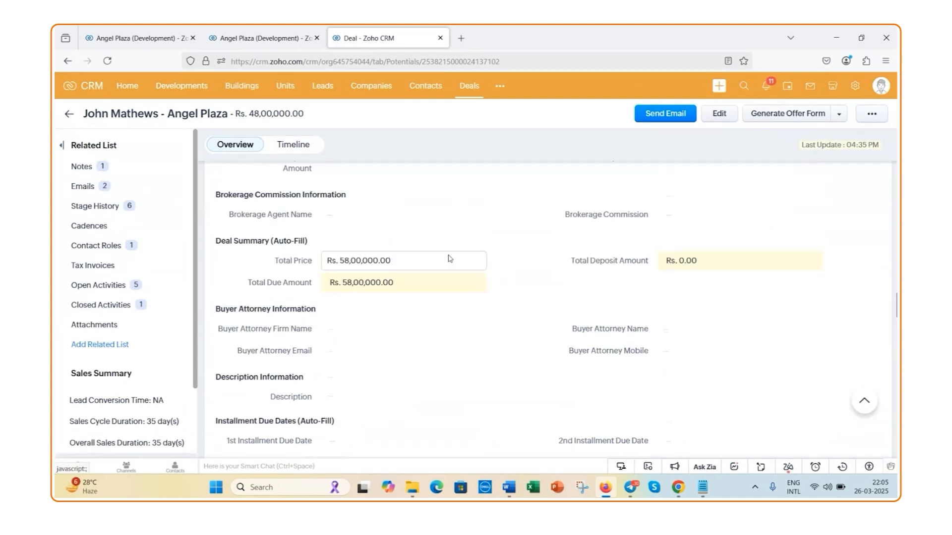
{"action": "scroll", "coordinate": [448, 258], "scroll_direction": "up", "scroll_amount": 8}
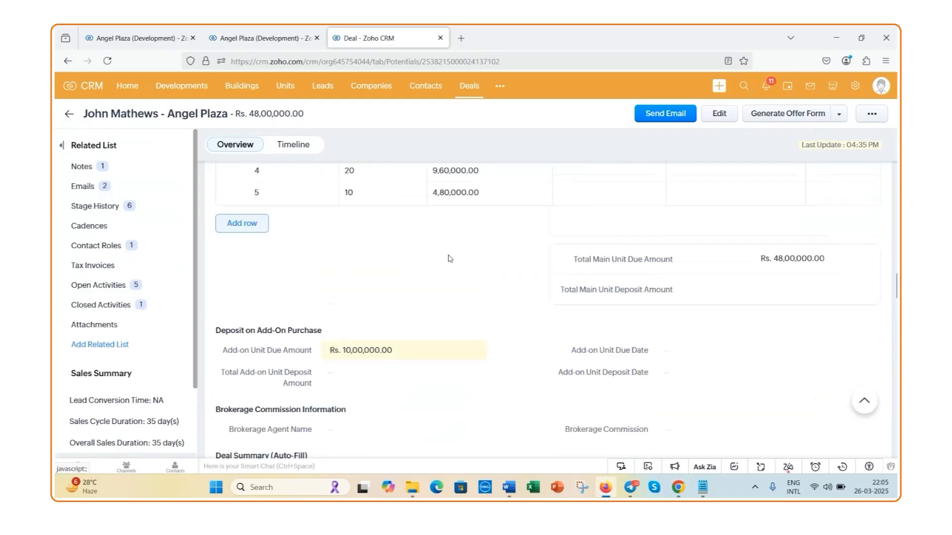
{"action": "scroll", "coordinate": [448, 257], "scroll_direction": "up", "scroll_amount": 3}
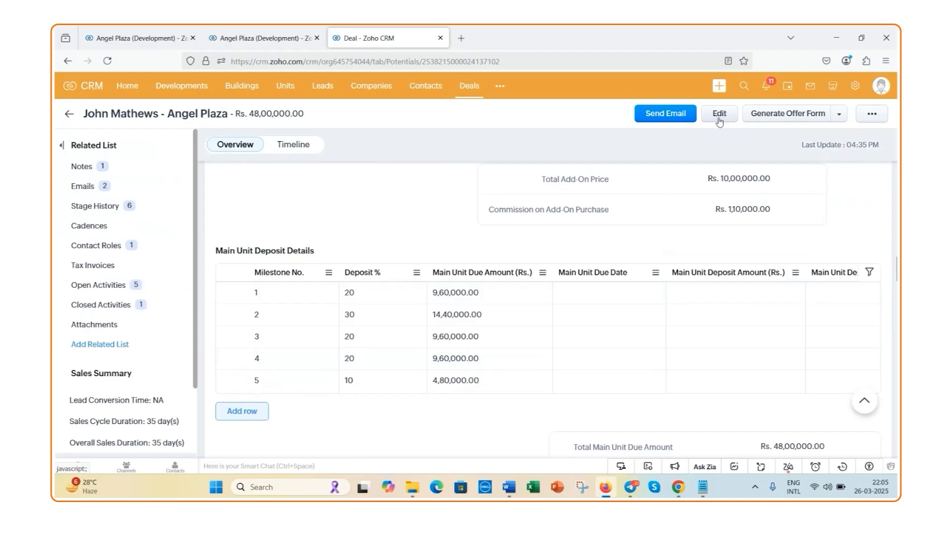
{"action": "left_click", "coordinate": [720, 115]}
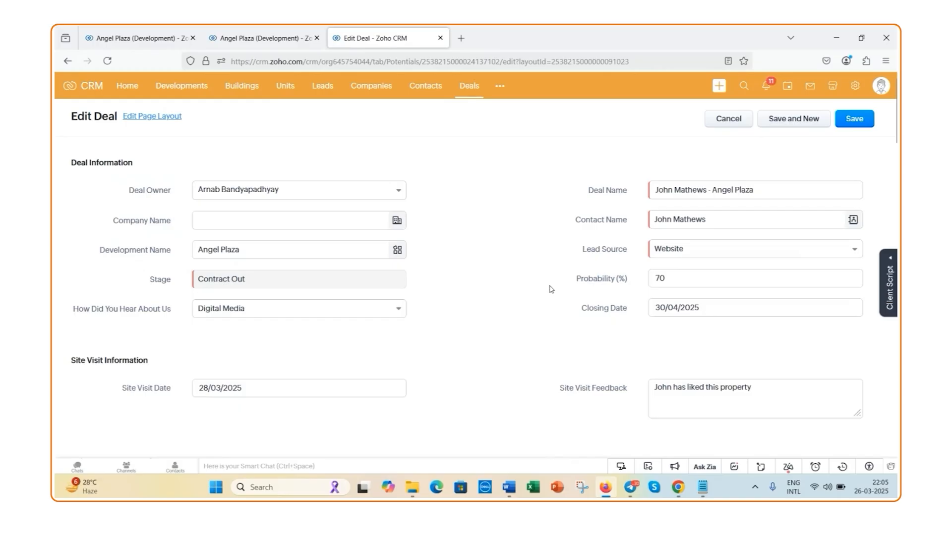
{"action": "scroll", "coordinate": [550, 289], "scroll_direction": "down", "scroll_amount": 15}
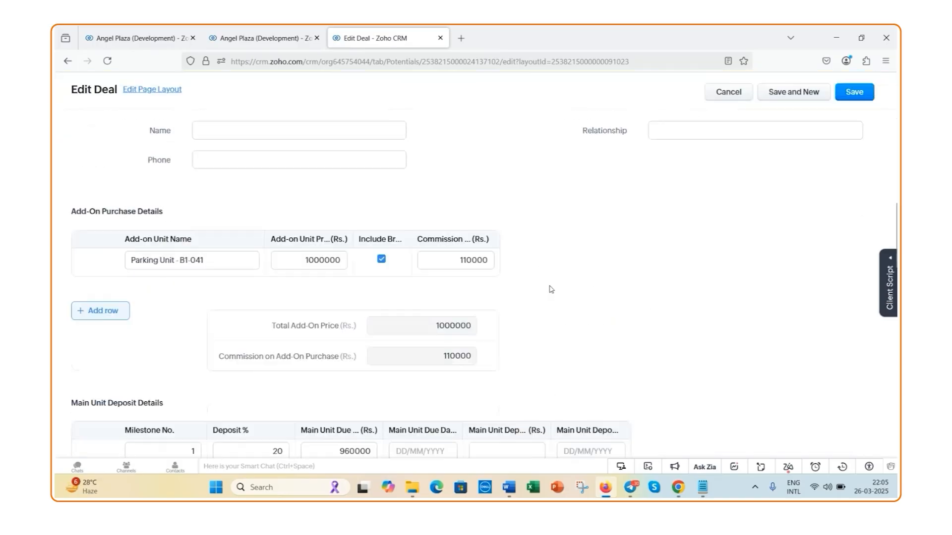
{"action": "scroll", "coordinate": [549, 289], "scroll_direction": "down", "scroll_amount": 1}
{"action": "left_click", "coordinate": [474, 264]}
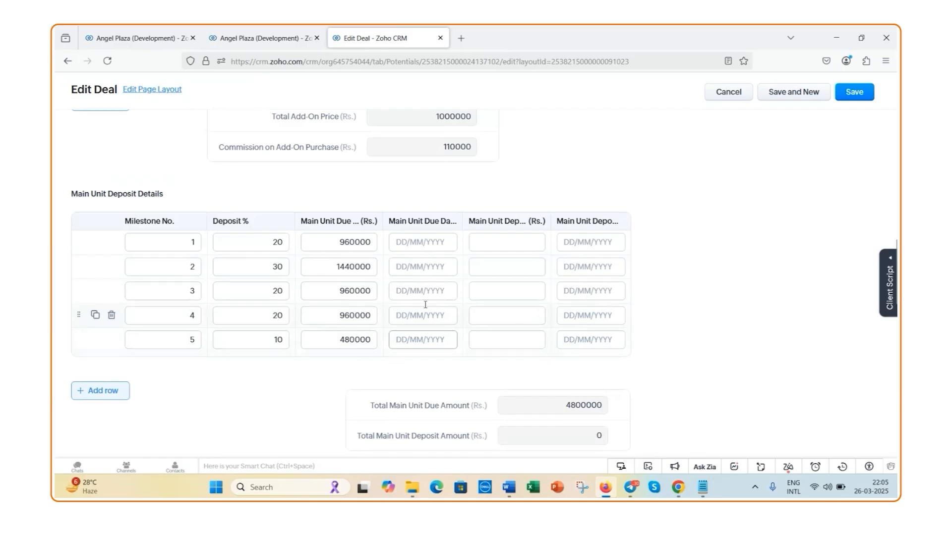
{"action": "left_click", "coordinate": [428, 244]}
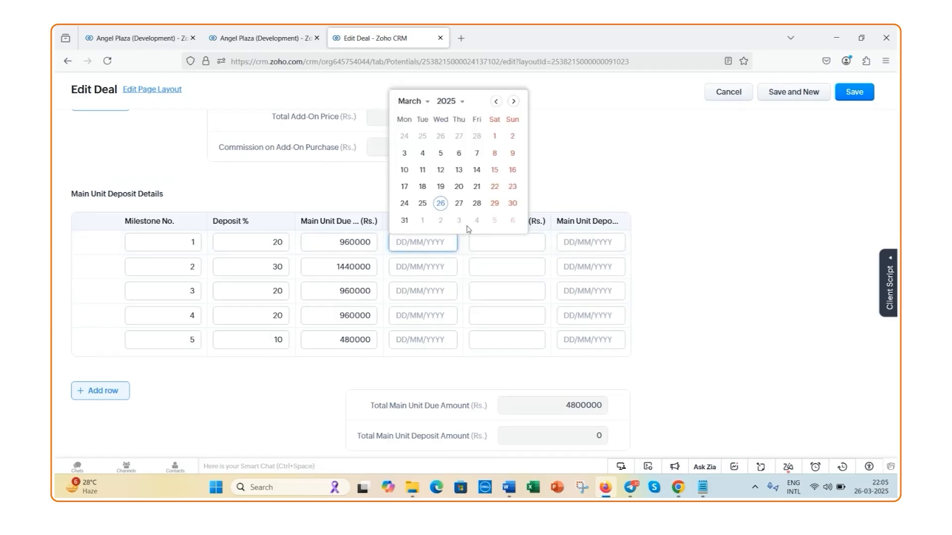
{"action": "left_click", "coordinate": [422, 222]}
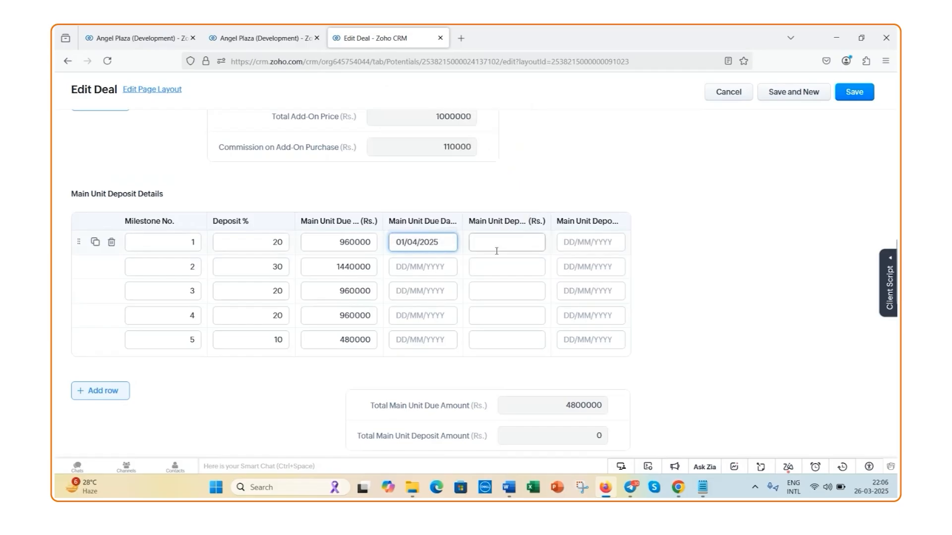
Set the Main Unit Due Date of milestone 2 to 01/05/2025 and save the deal
{"action": "left_click", "coordinate": [432, 269]}
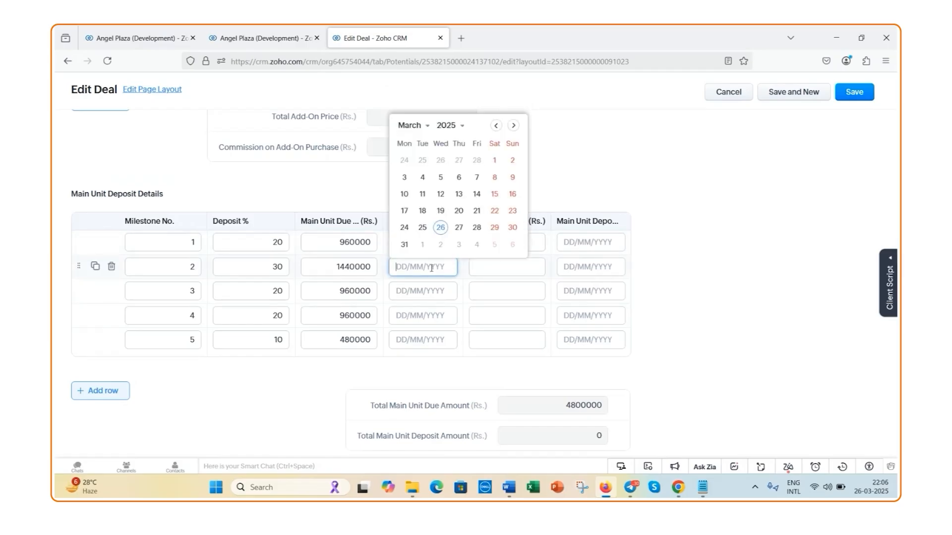
{"action": "left_click", "coordinate": [513, 133]}
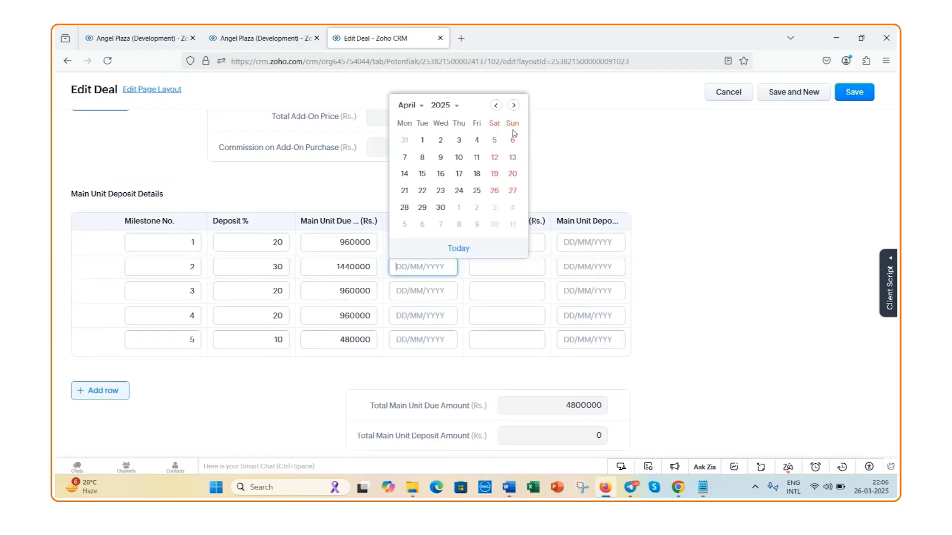
{"action": "left_click", "coordinate": [459, 208]}
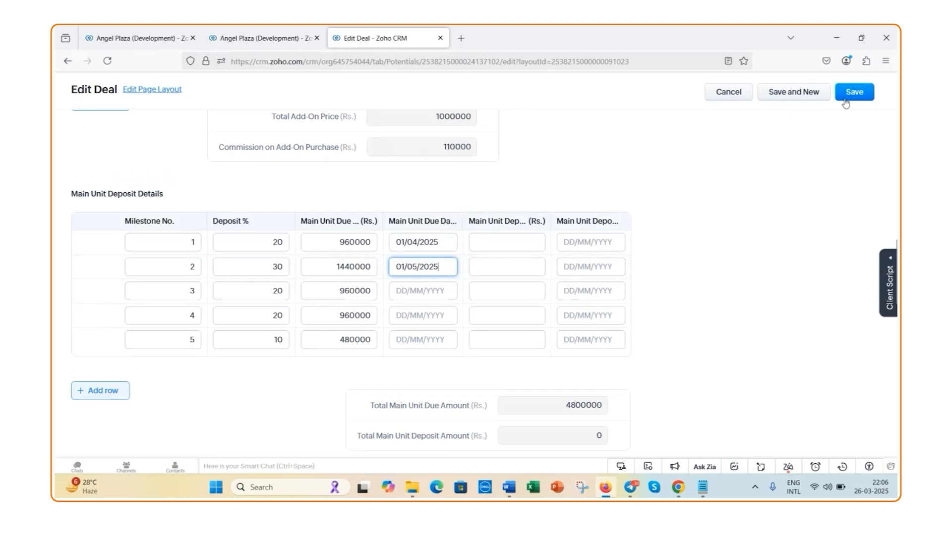
{"action": "left_click", "coordinate": [869, 100]}
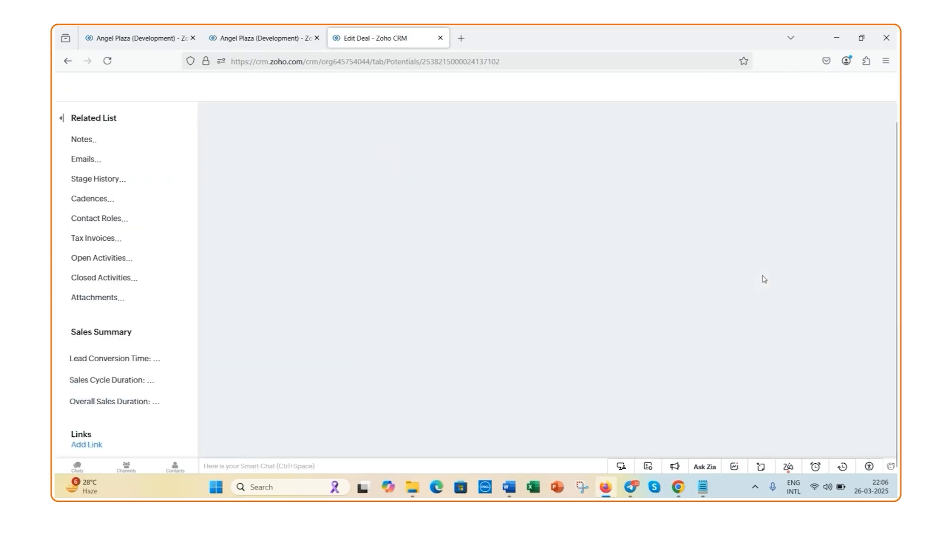
Edit the deal to record a milestone 1 main unit deposit amount of 500000 with deposit date 31/03/2025, and save it
{"action": "scroll", "coordinate": [541, 317], "scroll_direction": "down", "scroll_amount": 5}
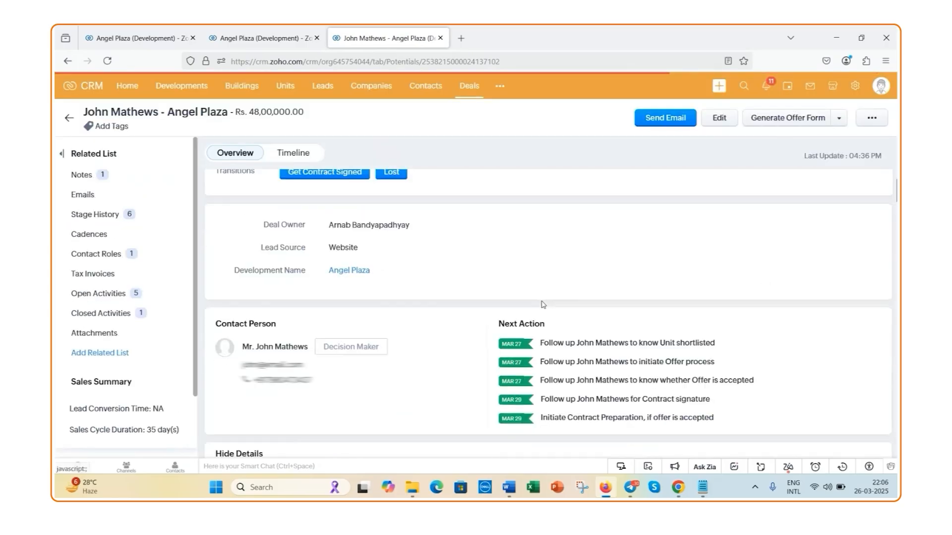
{"action": "scroll", "coordinate": [542, 304], "scroll_direction": "down", "scroll_amount": 5}
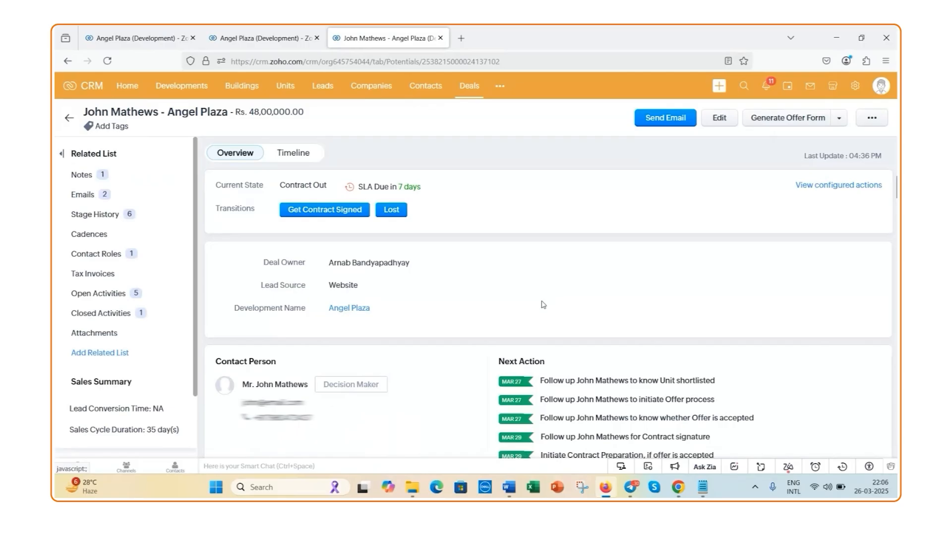
{"action": "scroll", "coordinate": [543, 305], "scroll_direction": "down", "scroll_amount": 10}
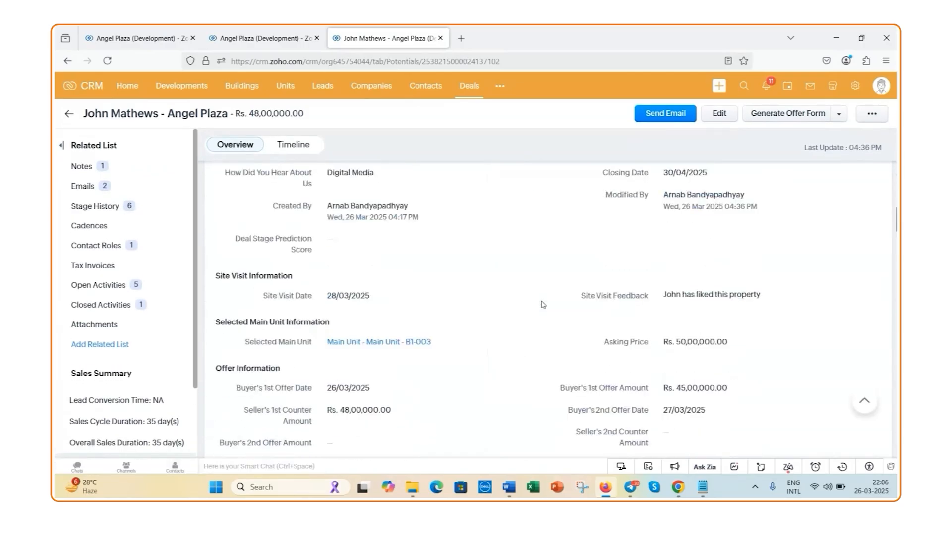
{"action": "scroll", "coordinate": [543, 305], "scroll_direction": "down", "scroll_amount": 10}
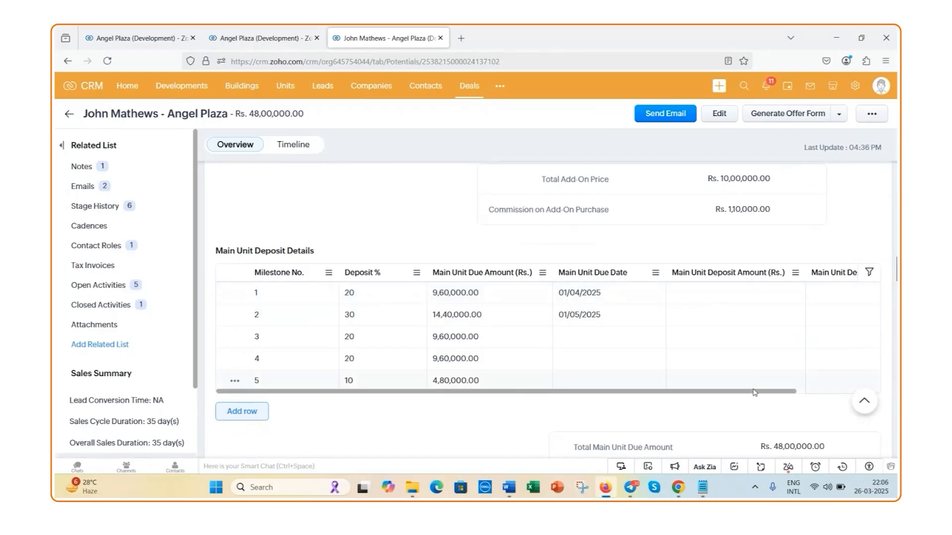
{"action": "left_click_drag", "start_coordinate": [757, 394], "coordinate": [832, 397]}
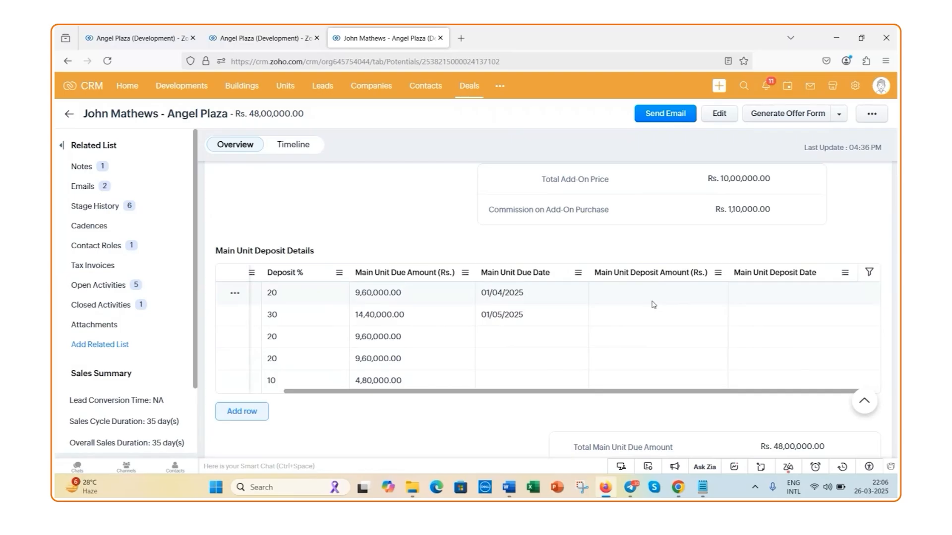
{"action": "left_click", "coordinate": [724, 121]}
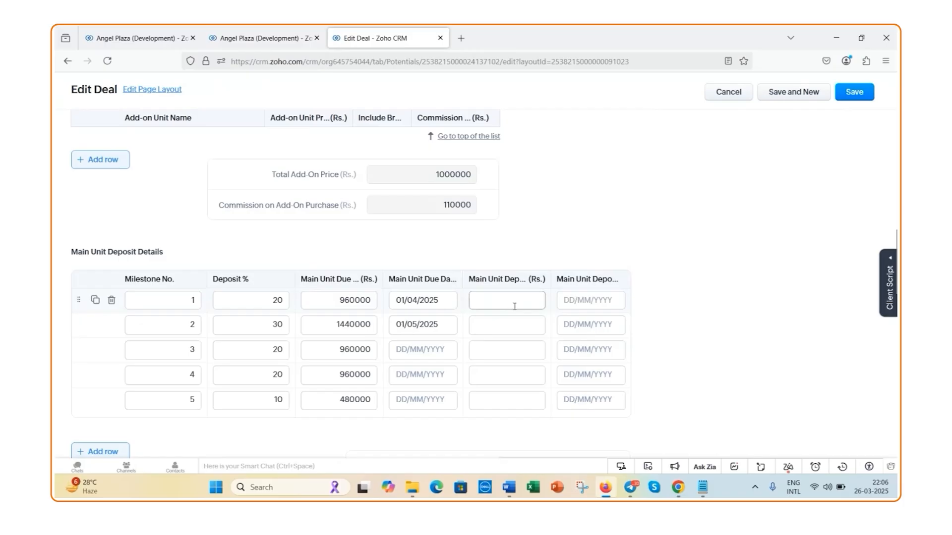
{"action": "left_click", "coordinate": [513, 304]}
{"action": "type", "text": "500000"}
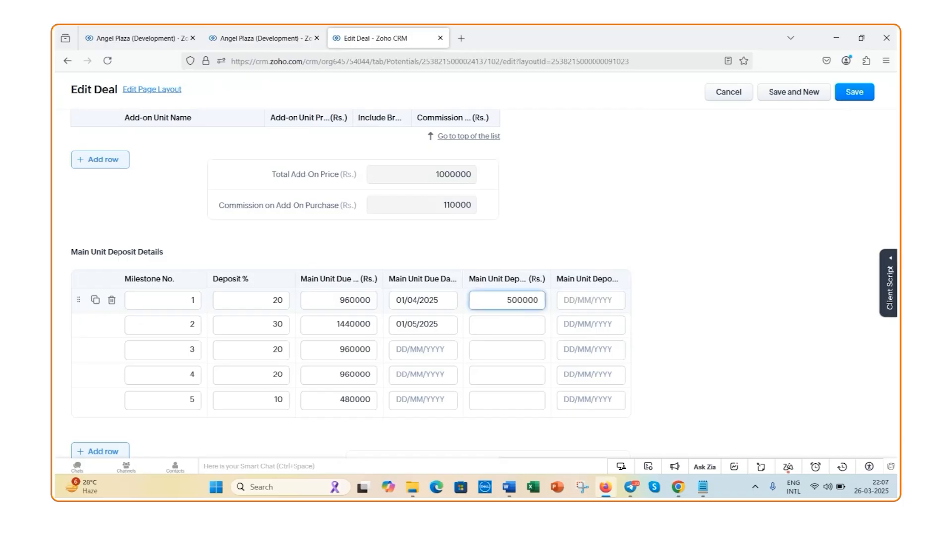
{"action": "left_click", "coordinate": [565, 301]}
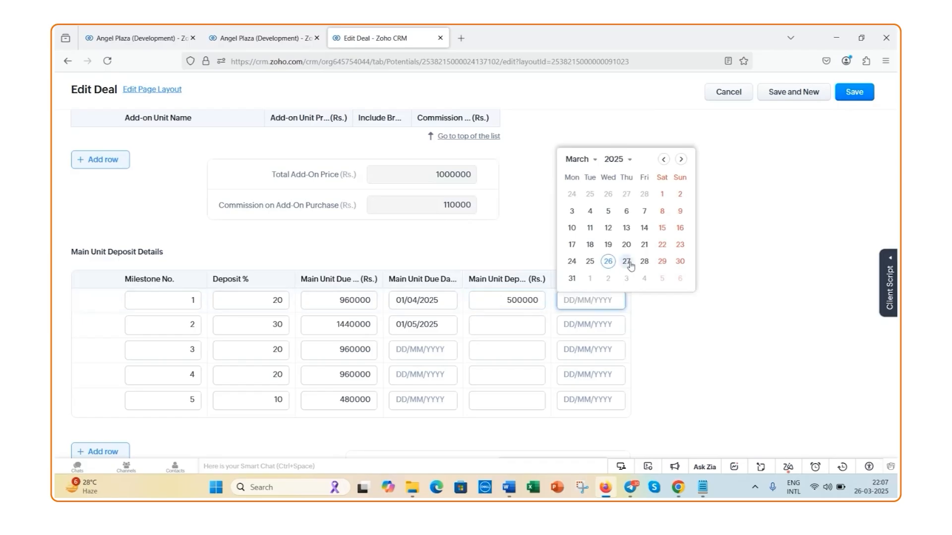
{"action": "left_click", "coordinate": [573, 279]}
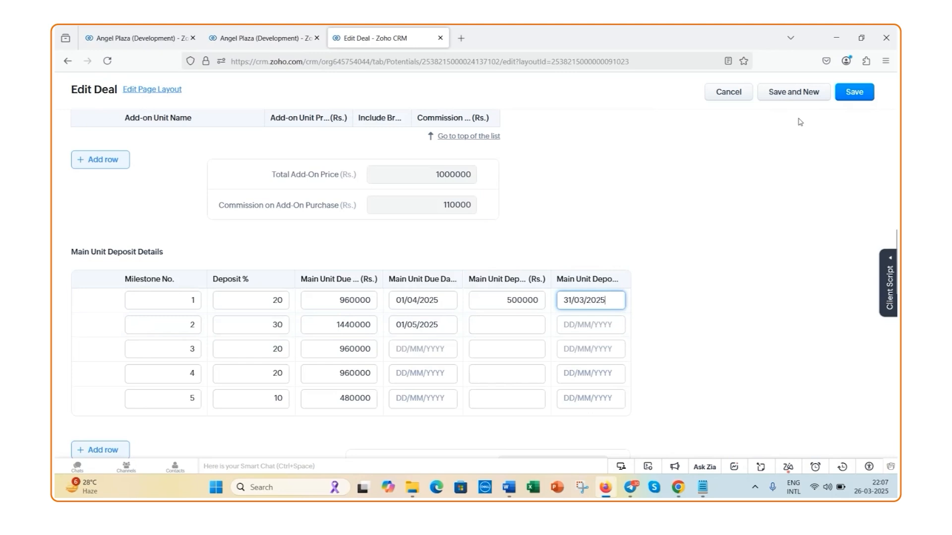
{"action": "left_click", "coordinate": [855, 93]}
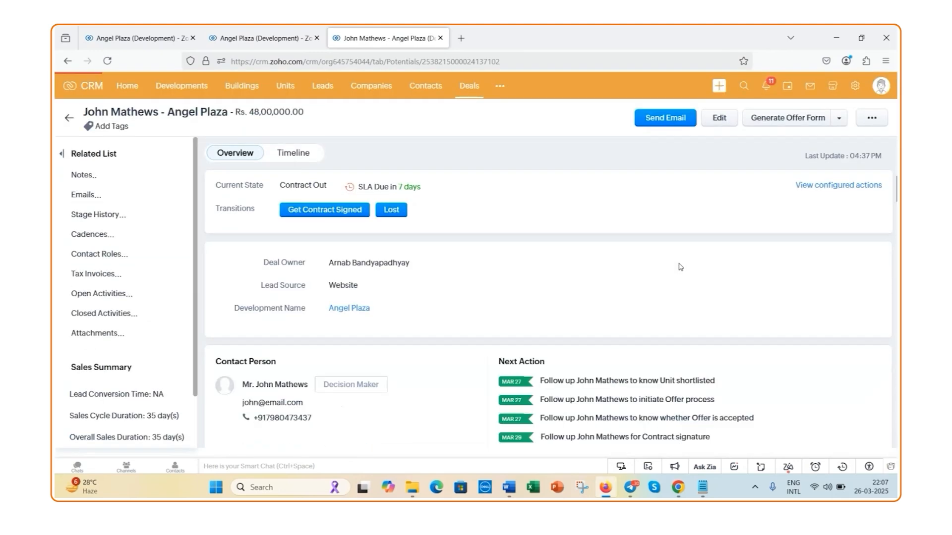
Review the saved deal's Main Unit Deposit Details, including the milestone 1 deposit, the due and deposit totals, and the add-on deposit section
{"action": "scroll", "coordinate": [680, 268], "scroll_direction": "down", "scroll_amount": 5}
{"action": "scroll", "coordinate": [681, 267], "scroll_direction": "down", "scroll_amount": 10}
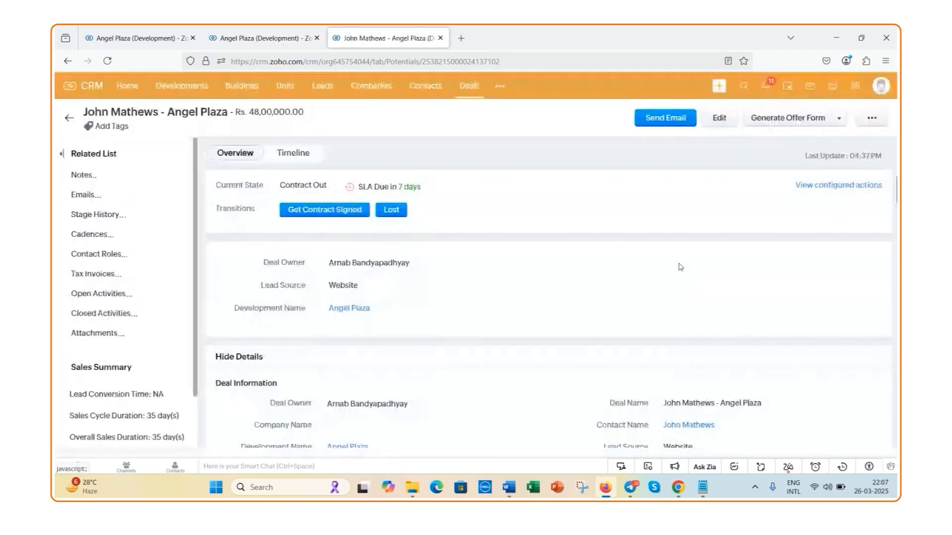
{"action": "scroll", "coordinate": [680, 267], "scroll_direction": "down", "scroll_amount": 5}
{"action": "scroll", "coordinate": [680, 268], "scroll_direction": "down", "scroll_amount": 10}
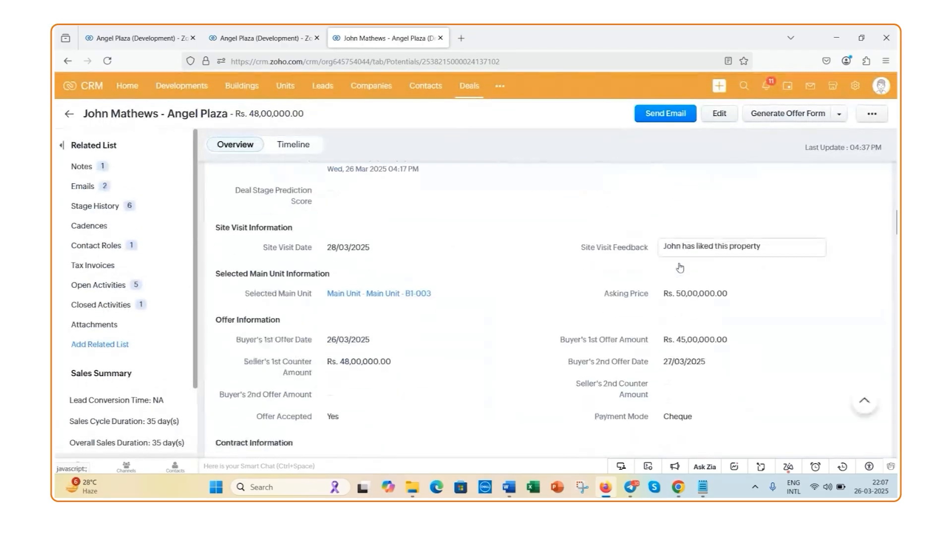
{"action": "scroll", "coordinate": [680, 267], "scroll_direction": "down", "scroll_amount": 2}
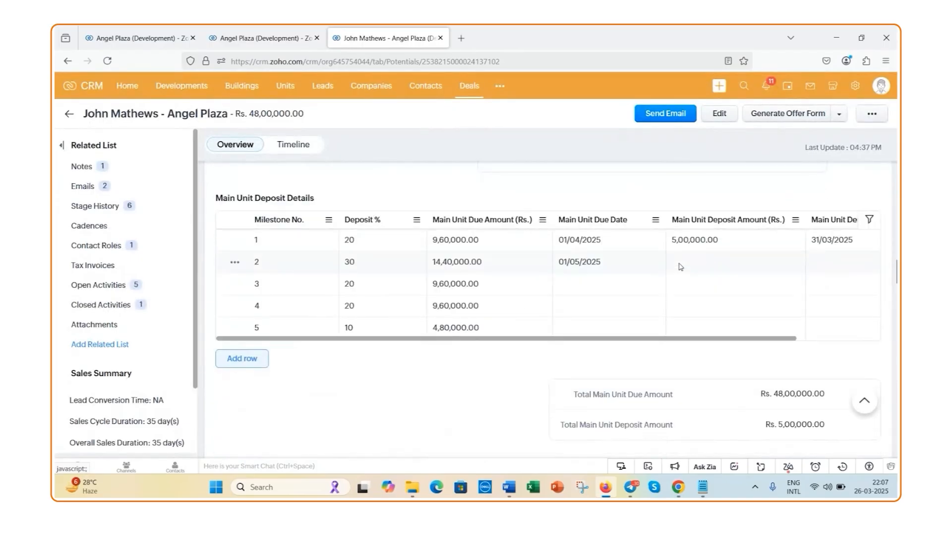
{"action": "left_click_drag", "start_coordinate": [684, 340], "coordinate": [794, 347]}
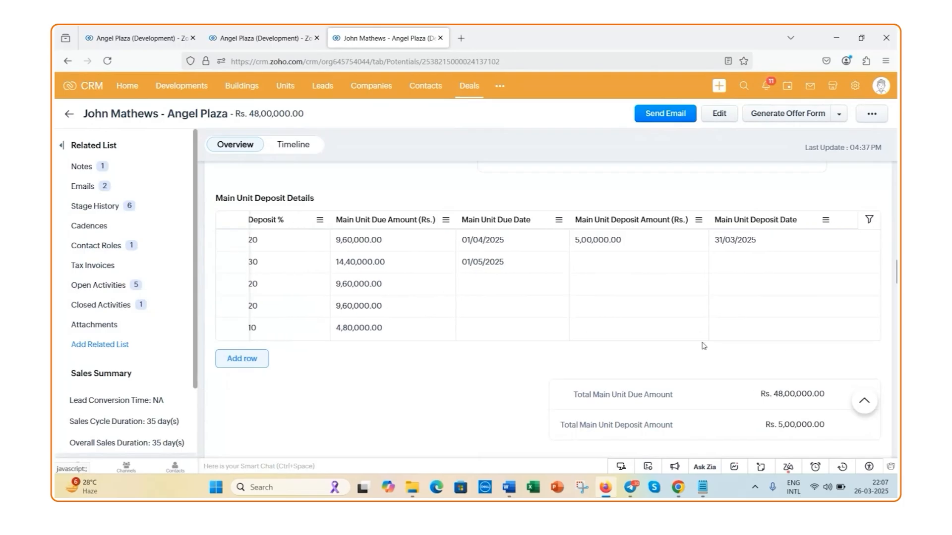
{"action": "scroll", "coordinate": [710, 345], "scroll_direction": "down", "scroll_amount": 2}
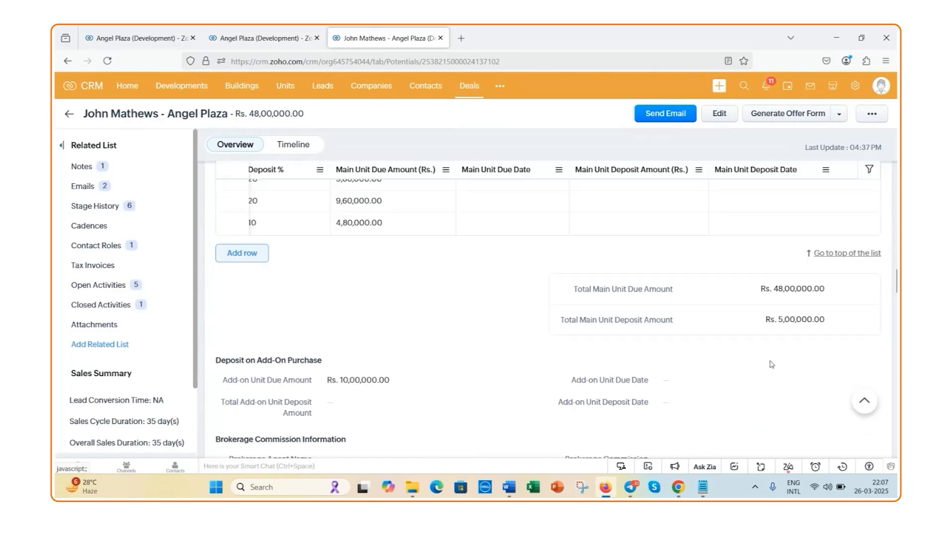
{"action": "key", "text": "ctrl+plus"}
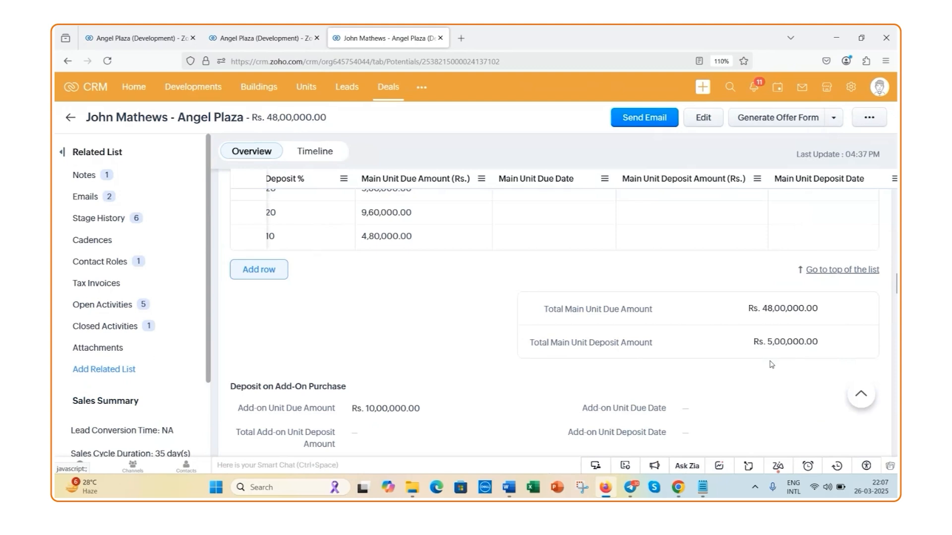
{"action": "key", "text": "ctrl+minus"}
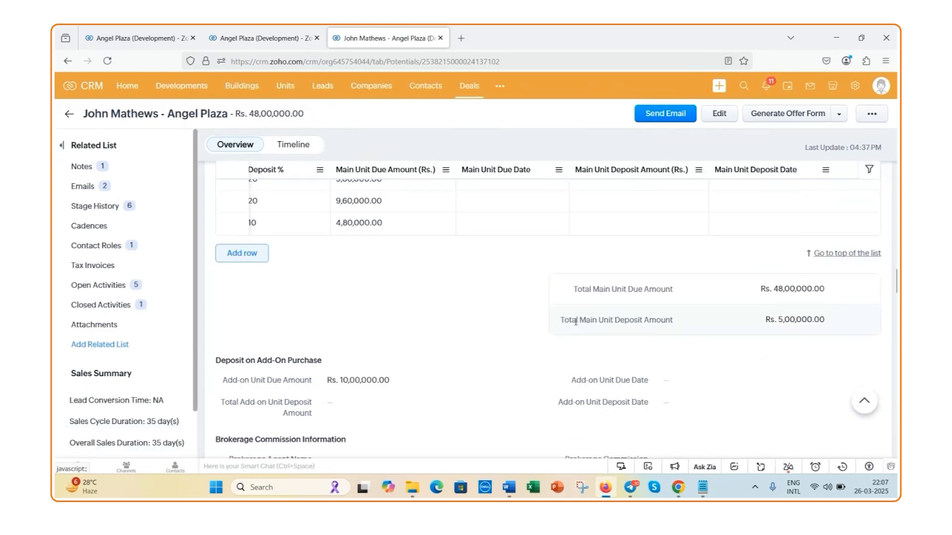
{"action": "scroll", "coordinate": [417, 287], "scroll_direction": "up", "scroll_amount": 15}
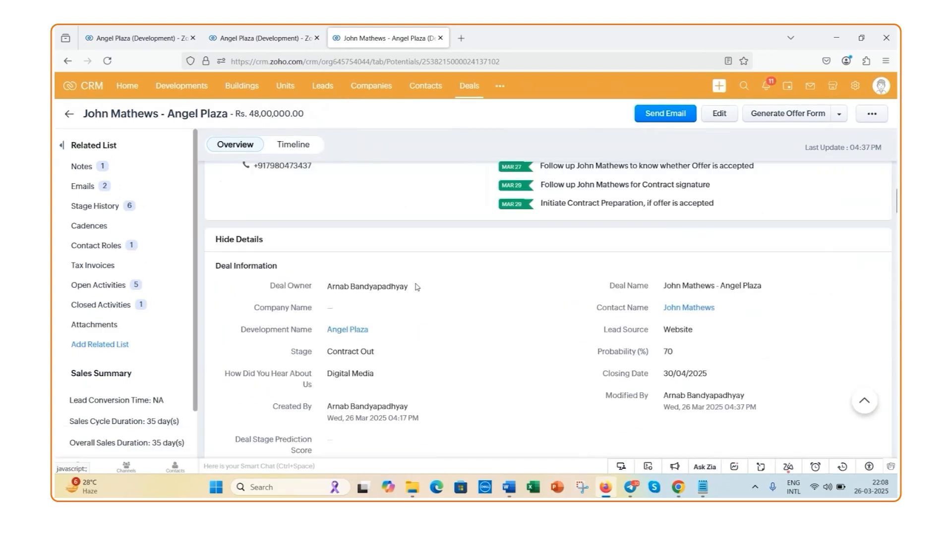
Run the Get Contract Signed transition on the deal with Contract Sign Date 29/03/2025 and save it
{"action": "scroll", "coordinate": [417, 287], "scroll_direction": "up", "scroll_amount": 4}
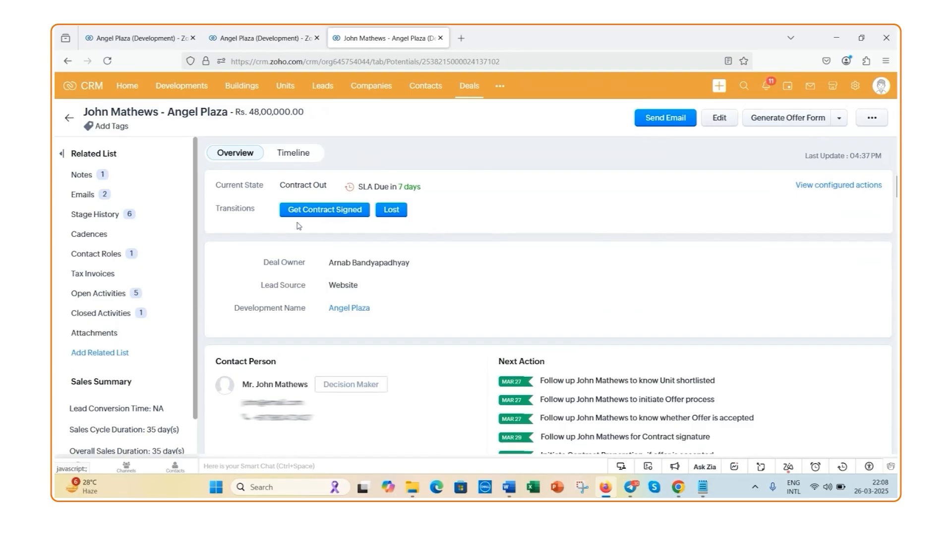
{"action": "left_click", "coordinate": [324, 209]}
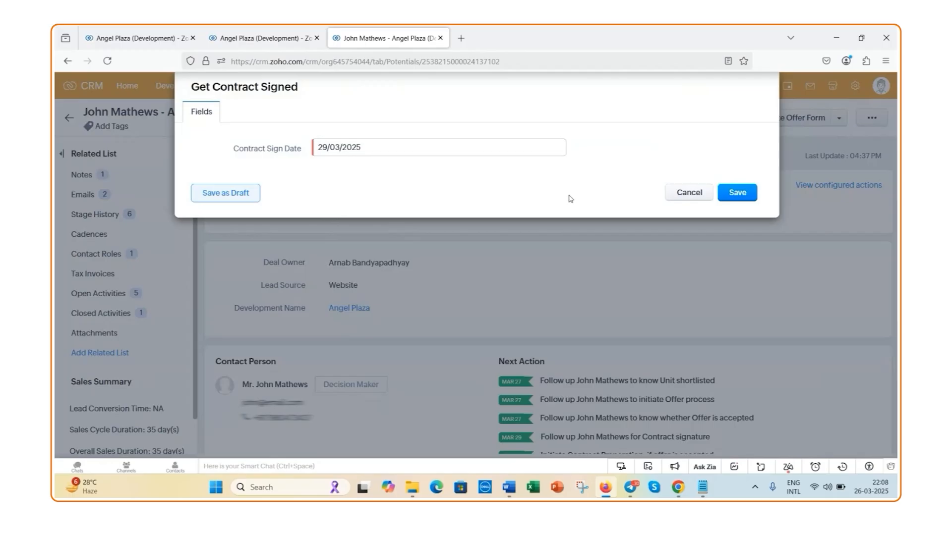
{"action": "left_click", "coordinate": [737, 193]}
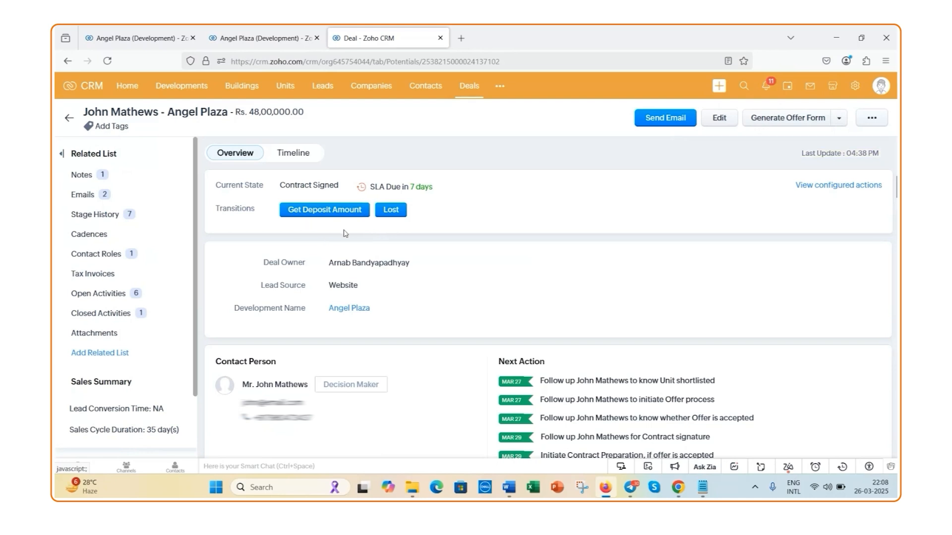
Set the Add-on Unit Due Date under Deposit on Add-On Purchase to 02/04/2025 and save the change
{"action": "scroll", "coordinate": [346, 233], "scroll_direction": "down", "scroll_amount": 2}
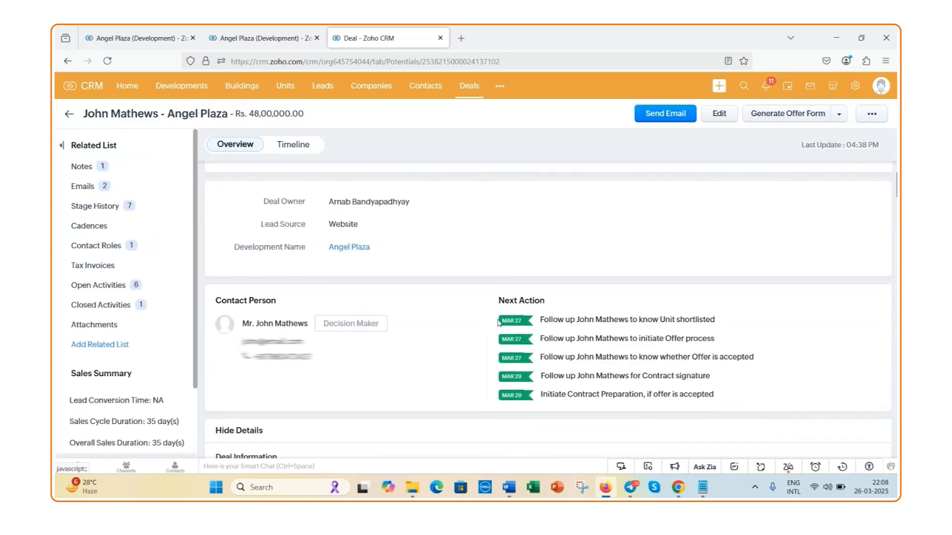
{"action": "scroll", "coordinate": [499, 322], "scroll_direction": "down", "scroll_amount": 15}
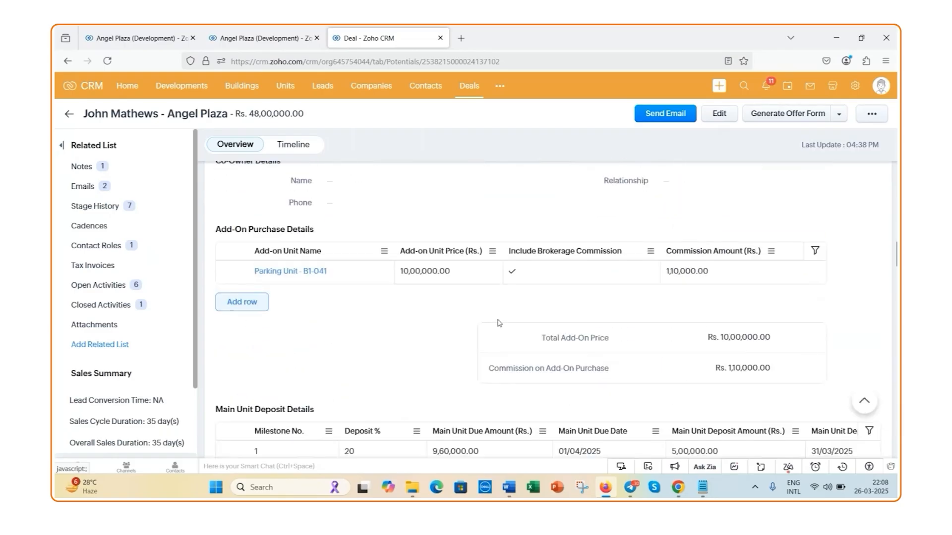
{"action": "scroll", "coordinate": [499, 323], "scroll_direction": "down", "scroll_amount": 3}
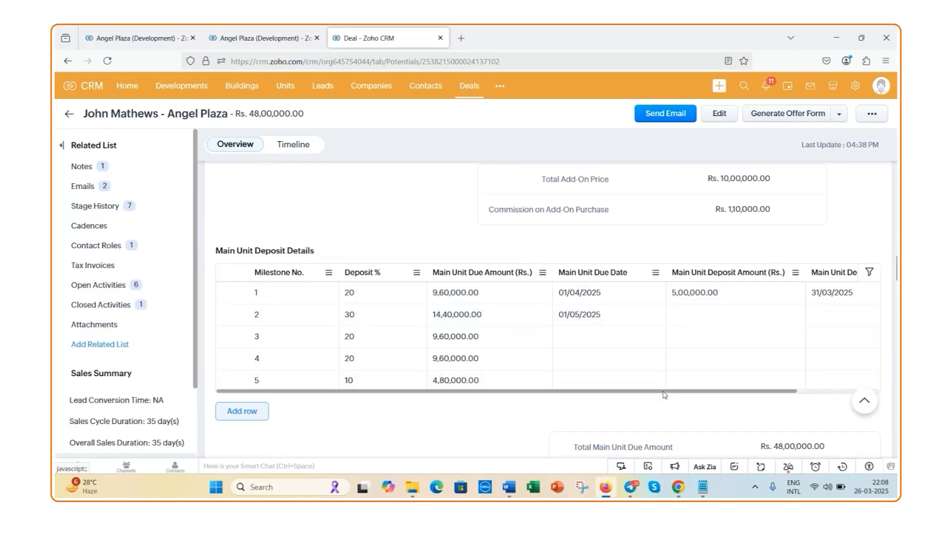
{"action": "left_click_drag", "start_coordinate": [665, 396], "coordinate": [744, 394]}
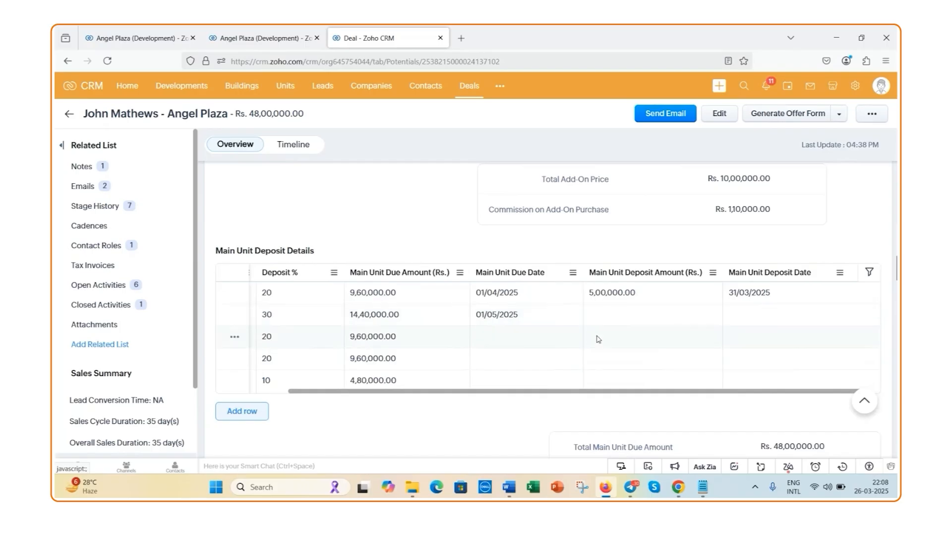
{"action": "scroll", "coordinate": [598, 339], "scroll_direction": "down", "scroll_amount": 2}
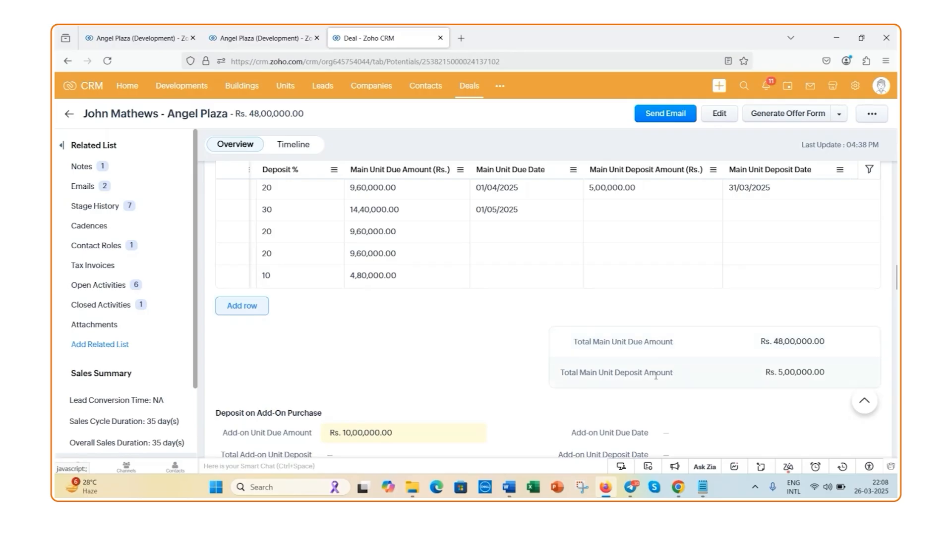
{"action": "scroll", "coordinate": [775, 374], "scroll_direction": "down", "scroll_amount": 1}
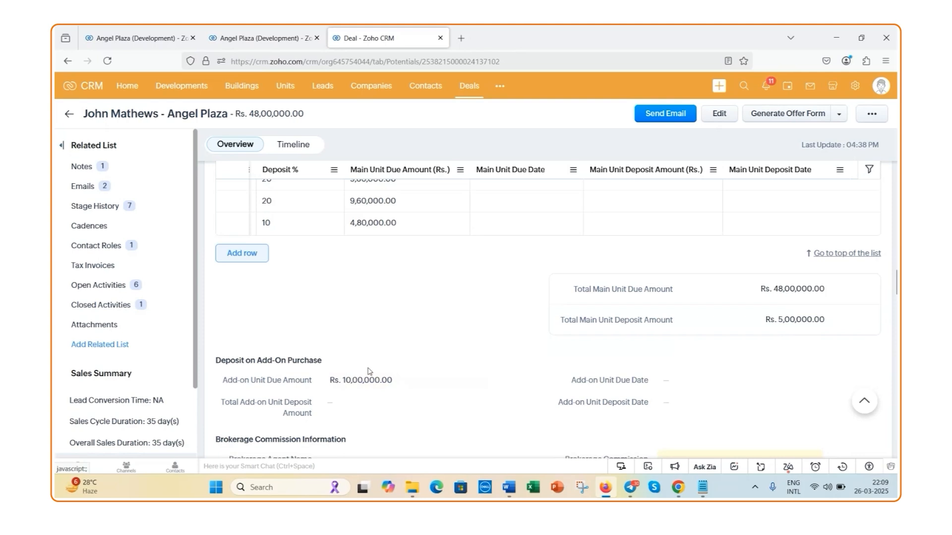
{"action": "scroll", "coordinate": [368, 371], "scroll_direction": "down", "scroll_amount": 2}
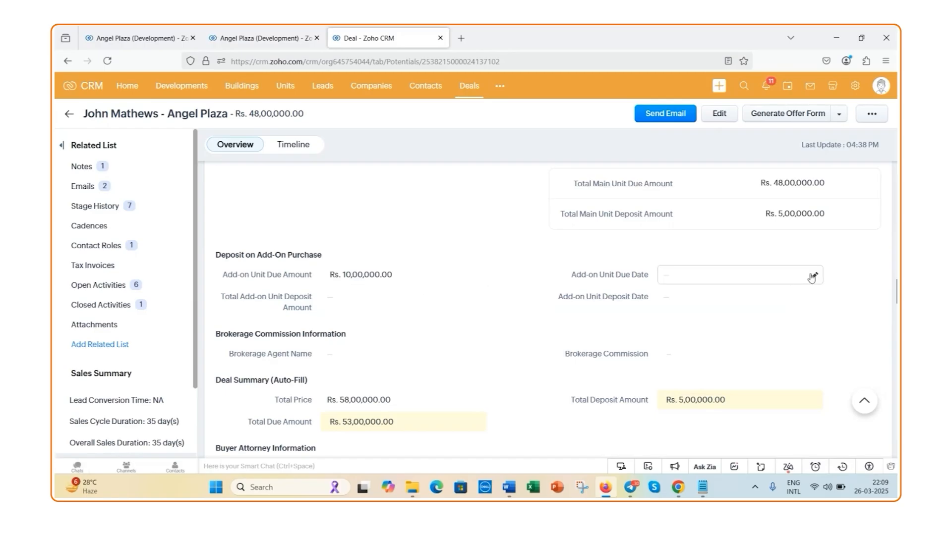
{"action": "left_click", "coordinate": [813, 276]}
{"action": "left_click", "coordinate": [677, 276]}
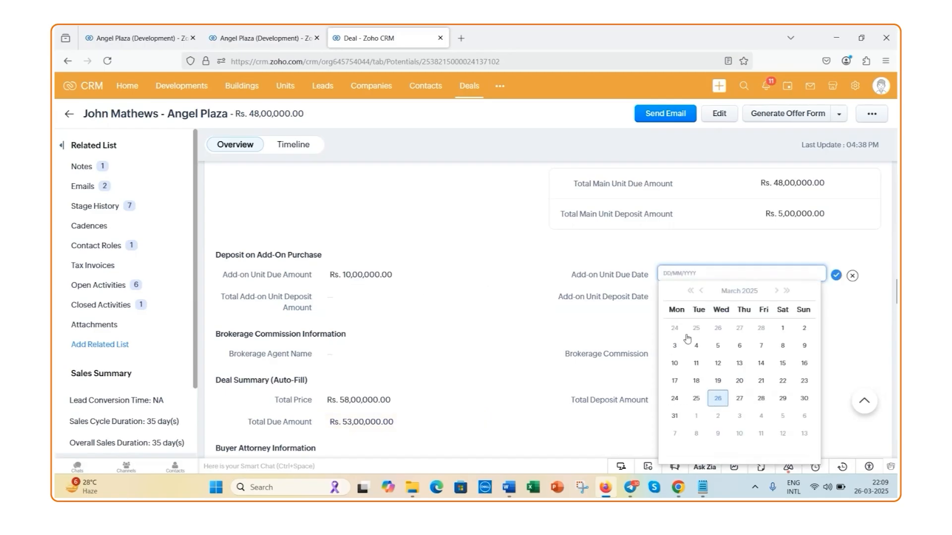
{"action": "left_click", "coordinate": [709, 416]}
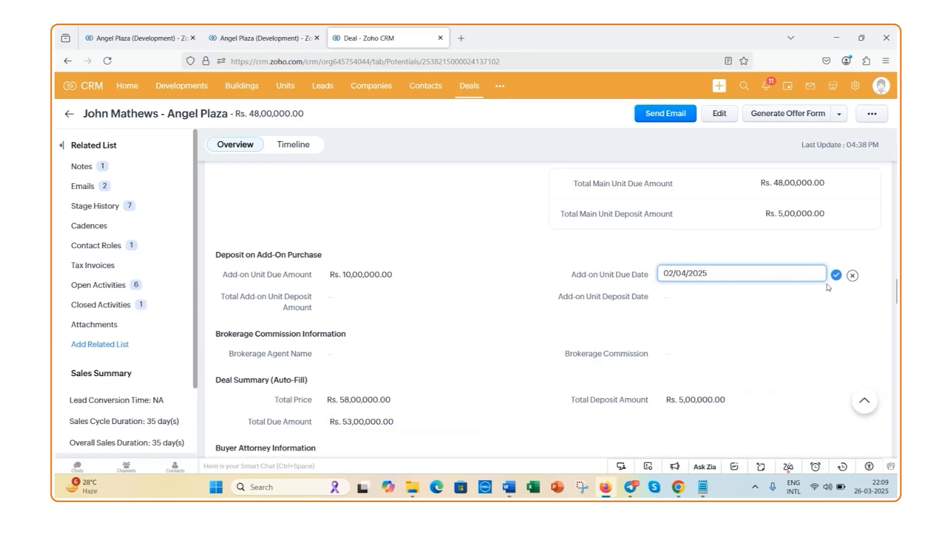
{"action": "left_click", "coordinate": [520, 309]}
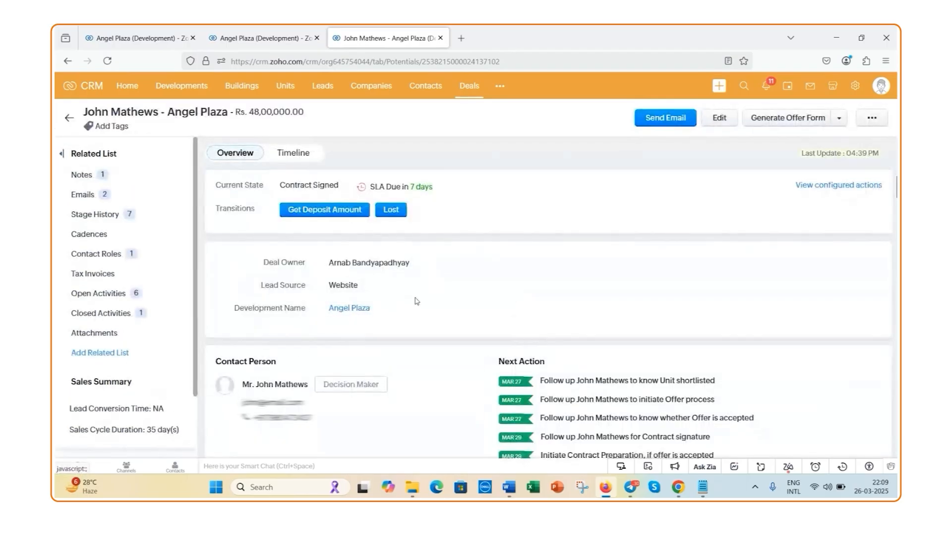
Check the Get Deposit Amount transition's checklist without saving, and edit the deal to record a milestone 2 main unit deposit of 150000 dated 02/04/2025
{"action": "left_click", "coordinate": [331, 217]}
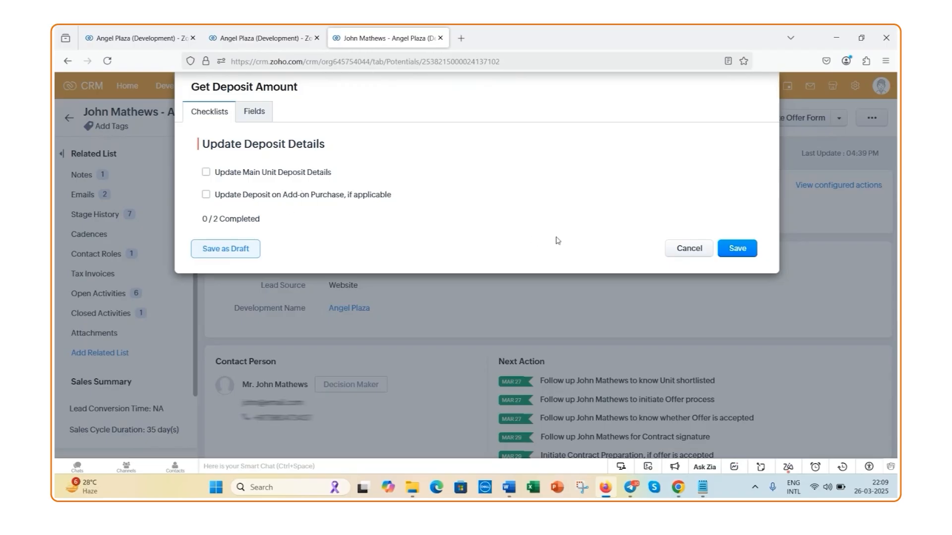
{"action": "left_click", "coordinate": [685, 253]}
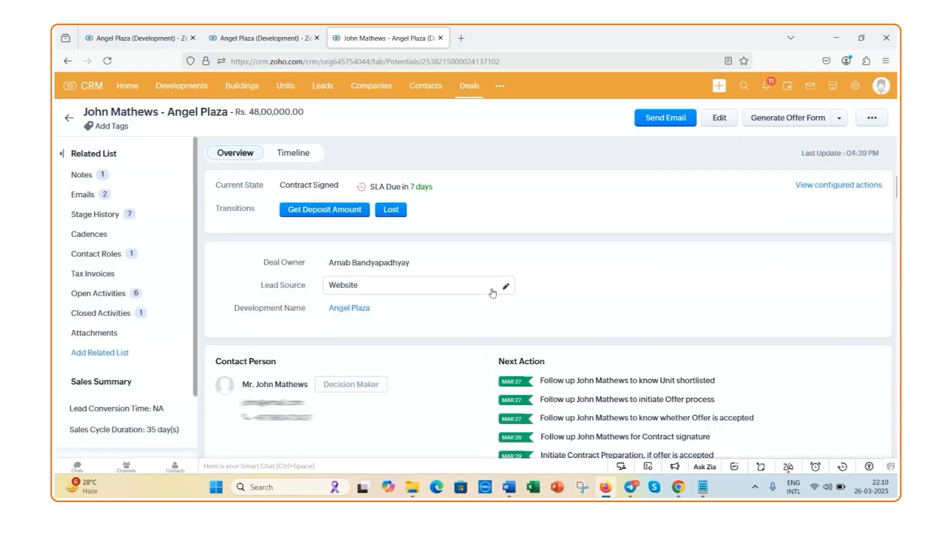
{"action": "left_click", "coordinate": [719, 123]}
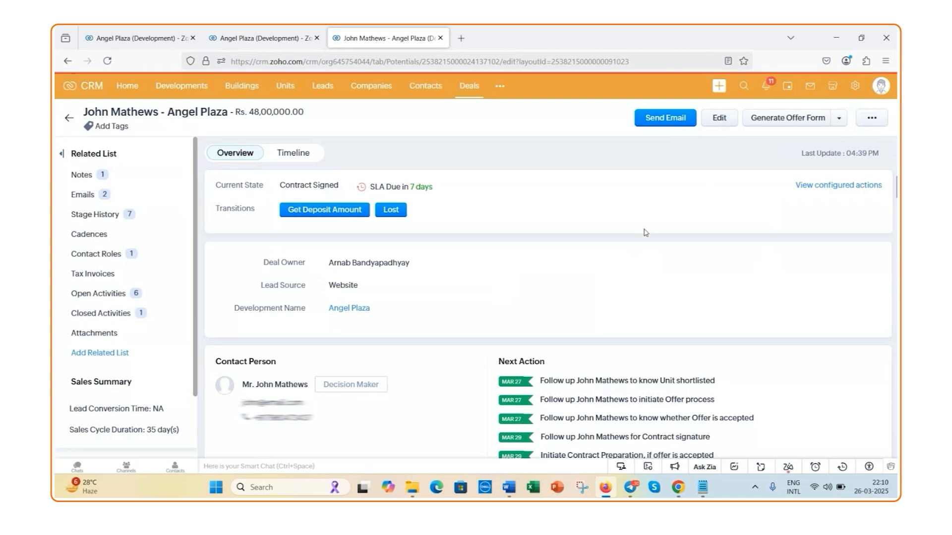
{"action": "scroll", "coordinate": [494, 330], "scroll_direction": "down", "scroll_amount": 9}
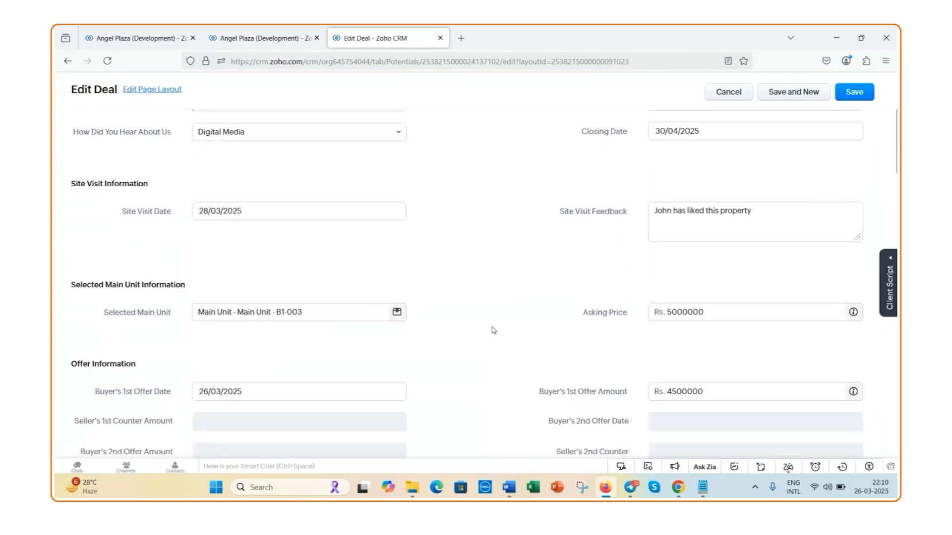
{"action": "scroll", "coordinate": [493, 330], "scroll_direction": "down", "scroll_amount": 10}
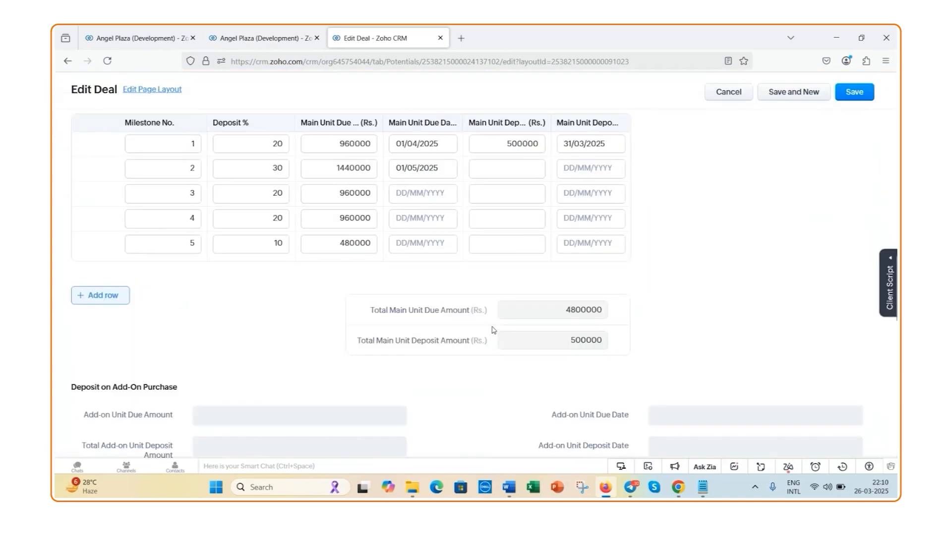
{"action": "left_click", "coordinate": [508, 270]}
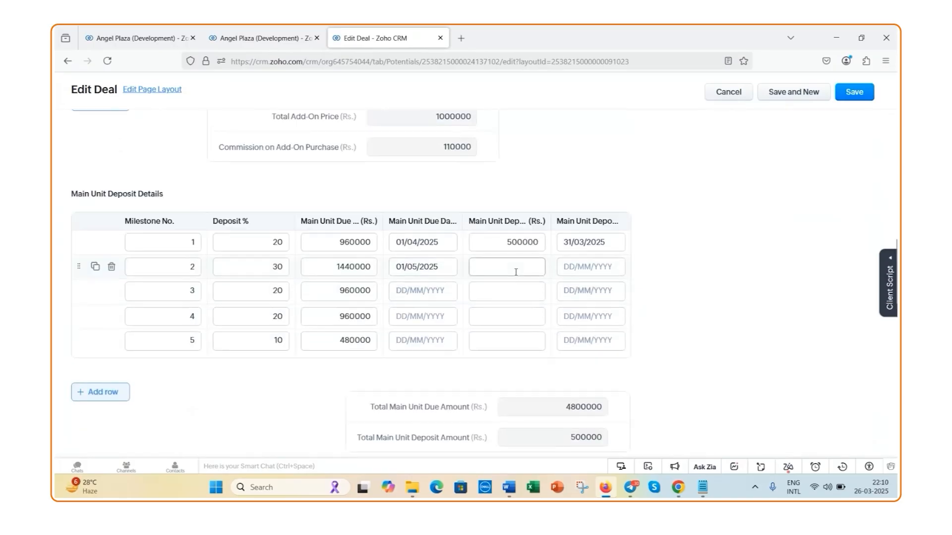
{"action": "type", "text": "150000"}
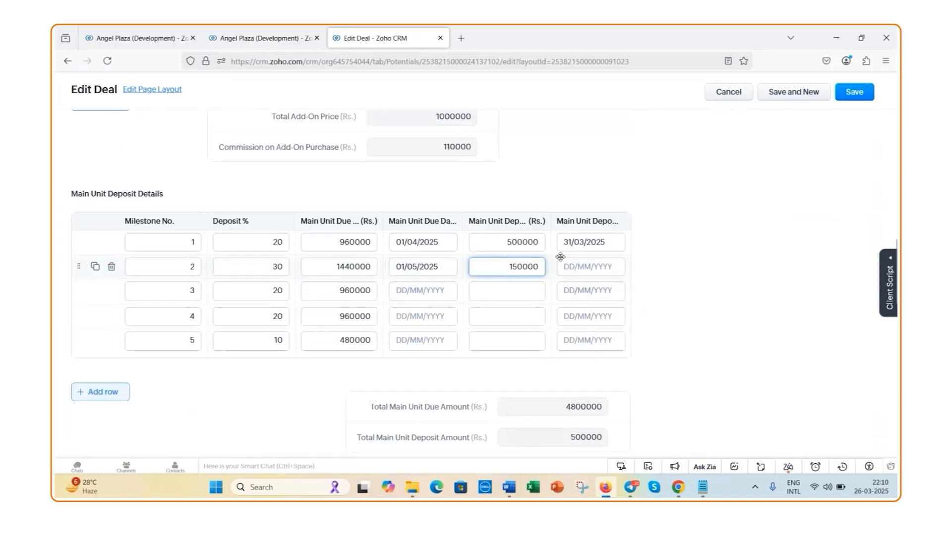
{"action": "left_click", "coordinate": [574, 268]}
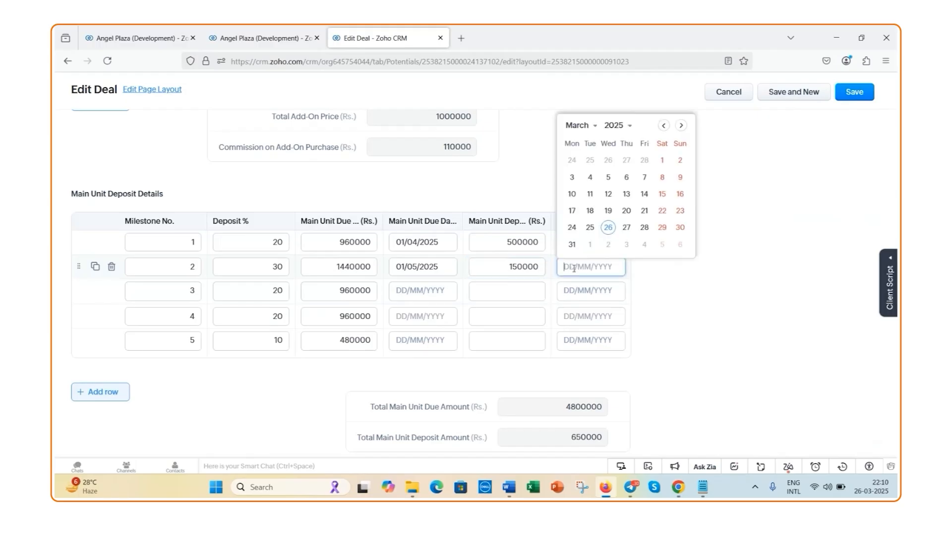
{"action": "left_click", "coordinate": [609, 245]}
Set the Total Add-on Unit Deposit Amount to 500000 with Add-on Unit Deposit Date 01/04/2025, and save the deal
{"action": "scroll", "coordinate": [456, 346], "scroll_direction": "down", "scroll_amount": 1}
{"action": "scroll", "coordinate": [456, 346], "scroll_direction": "down", "scroll_amount": 4}
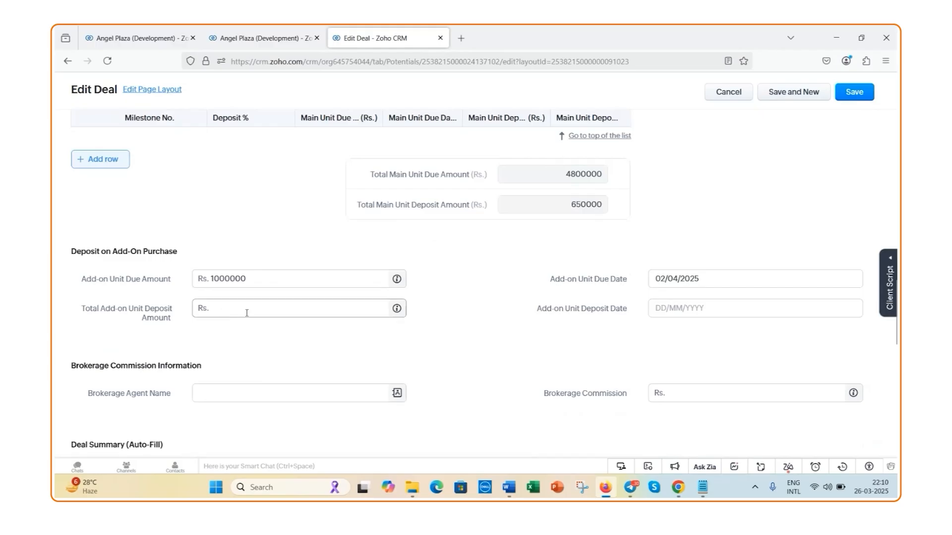
{"action": "left_click", "coordinate": [244, 312]}
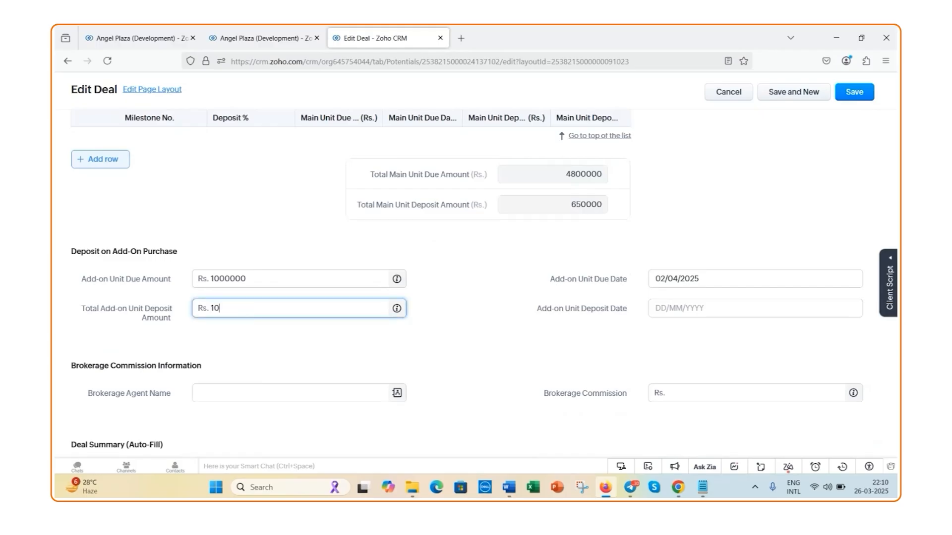
{"action": "type", "text": "10000"}
{"action": "key", "text": "BackSpace"}
{"action": "key", "text": "BackSpace"}
{"action": "key", "text": "BackSpace"}
{"action": "type", "text": "500"}
{"action": "left_click", "coordinate": [677, 314]}
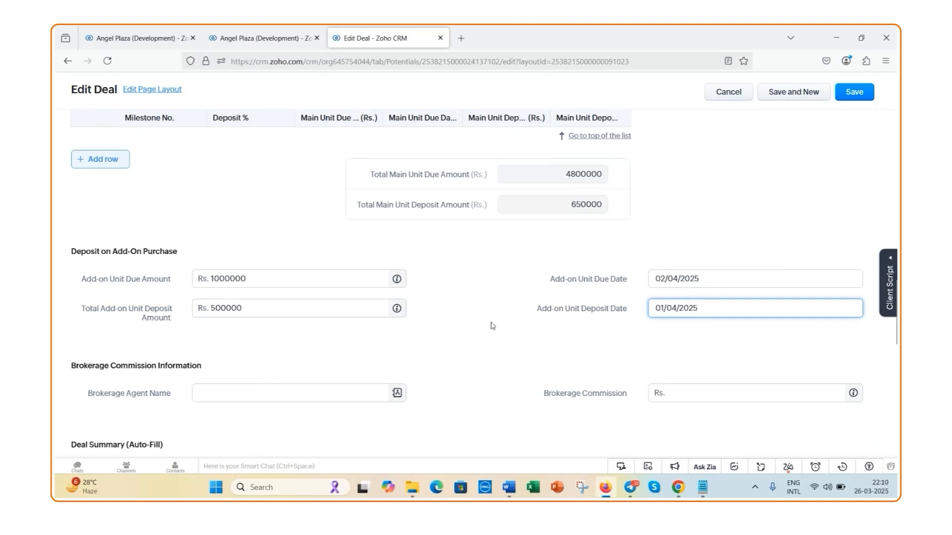
{"action": "scroll", "coordinate": [519, 304], "scroll_direction": "down", "scroll_amount": 2}
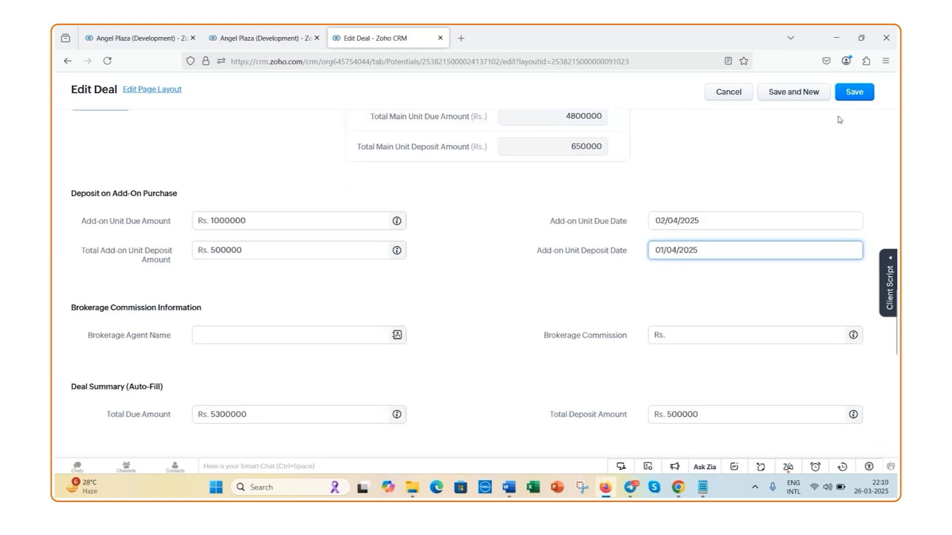
{"action": "left_click", "coordinate": [863, 97]}
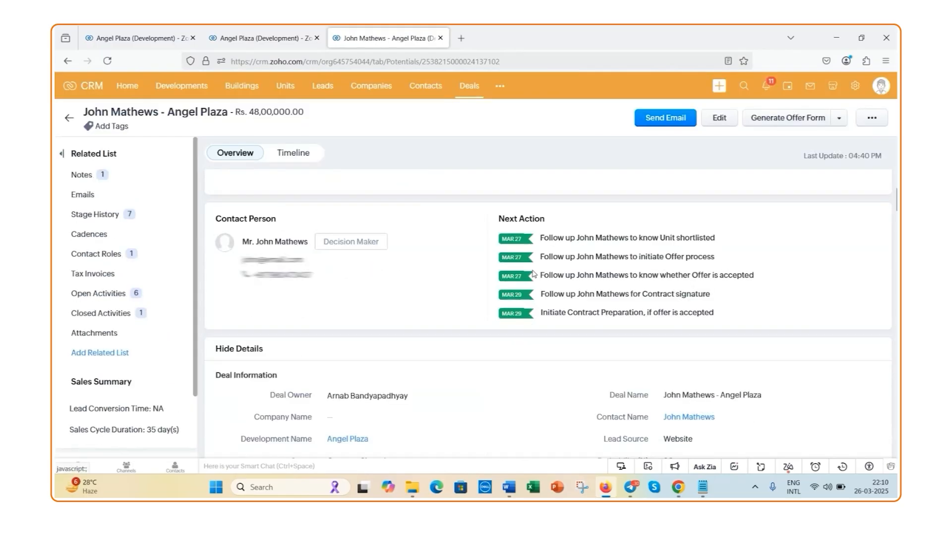
Review the saved deal's main unit deposits, add-on deposit details, and the due and deposit totals in the Deal Summary
{"action": "scroll", "coordinate": [533, 274], "scroll_direction": "down", "scroll_amount": 10}
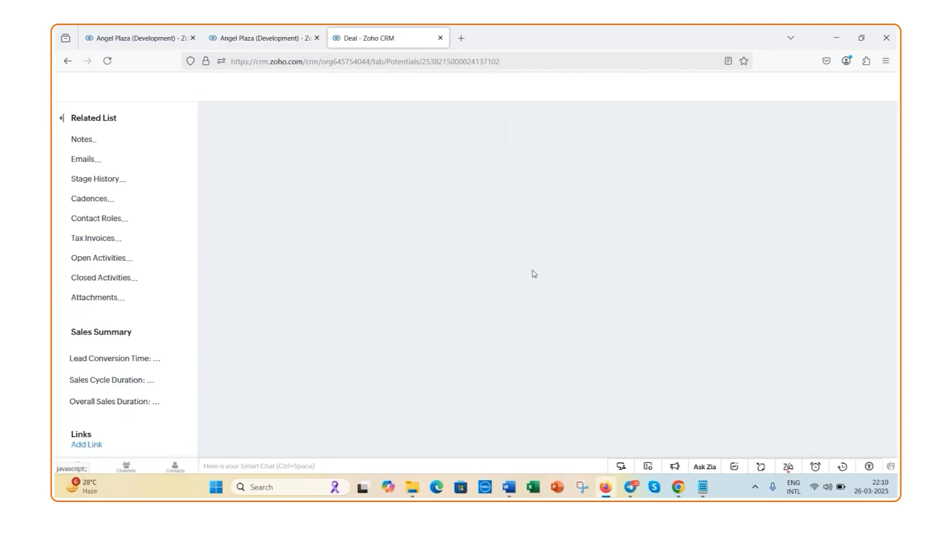
{"action": "scroll", "coordinate": [534, 273], "scroll_direction": "down", "scroll_amount": 8}
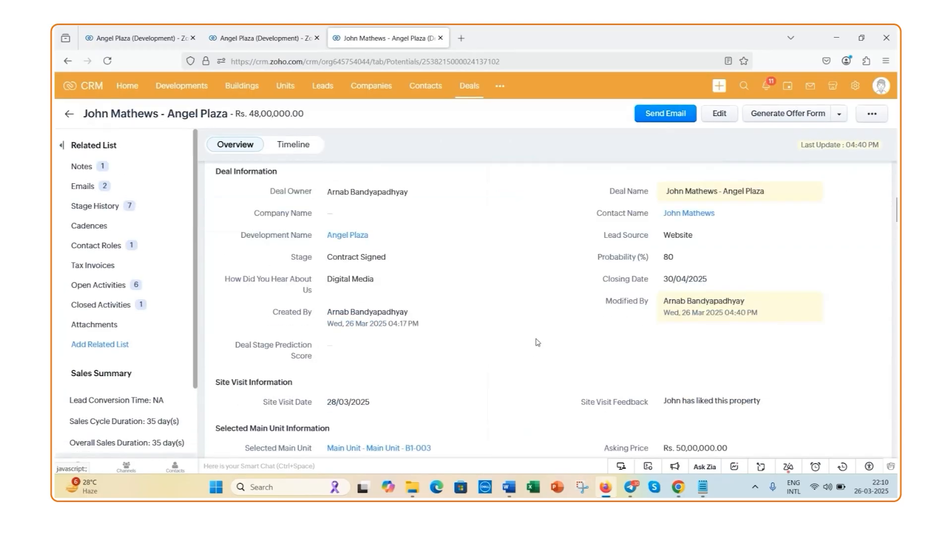
{"action": "scroll", "coordinate": [536, 342], "scroll_direction": "down", "scroll_amount": 7}
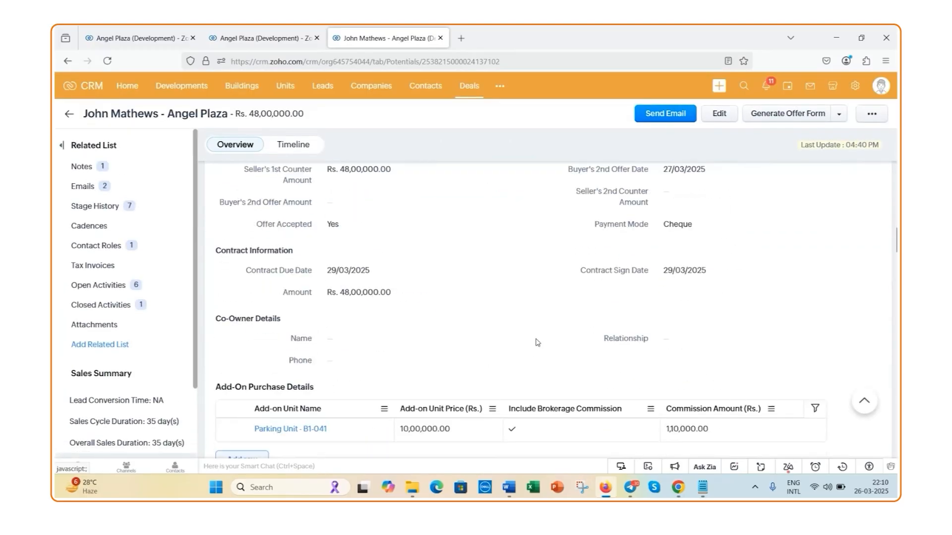
{"action": "scroll", "coordinate": [537, 342], "scroll_direction": "down", "scroll_amount": 2}
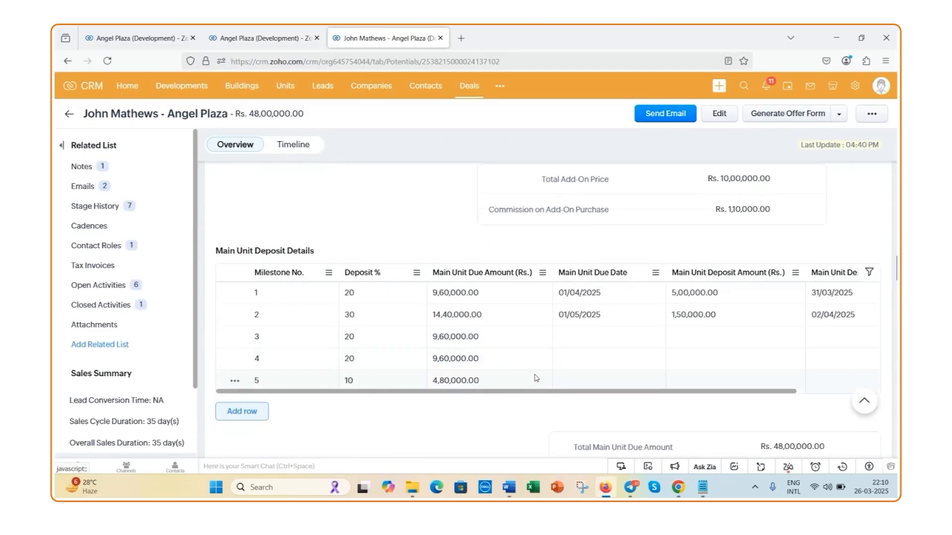
{"action": "left_click_drag", "start_coordinate": [547, 395], "coordinate": [584, 395]}
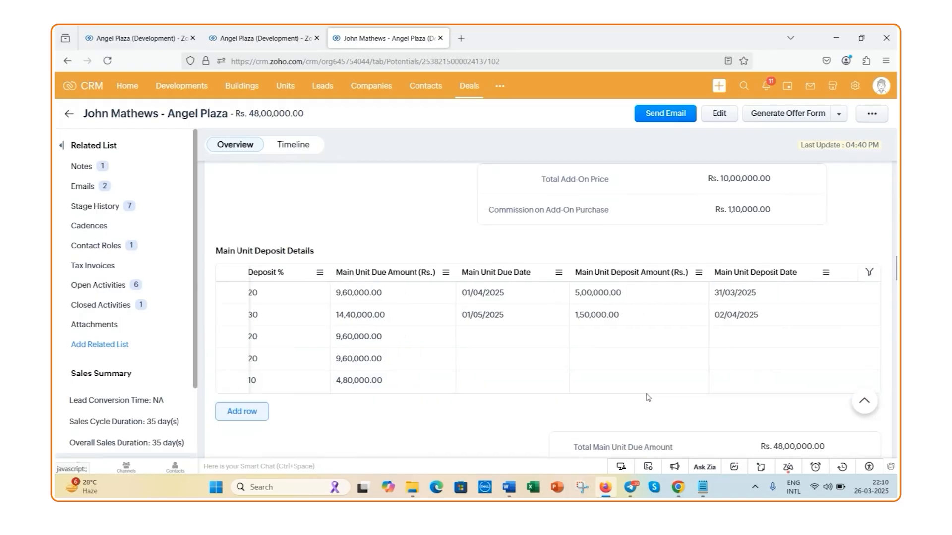
{"action": "scroll", "coordinate": [647, 397], "scroll_direction": "down", "scroll_amount": 2}
{"action": "scroll", "coordinate": [647, 396], "scroll_direction": "down", "scroll_amount": 1}
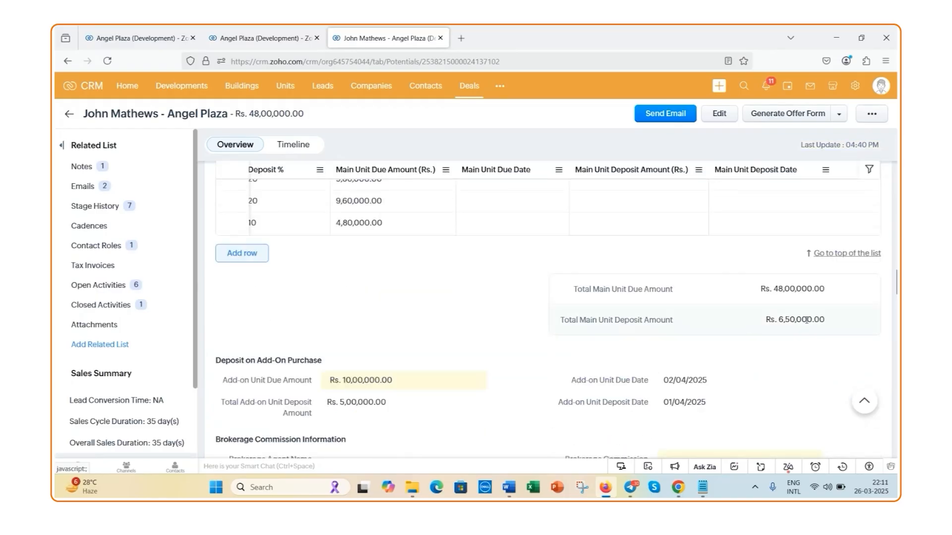
{"action": "scroll", "coordinate": [436, 411], "scroll_direction": "down", "scroll_amount": 2}
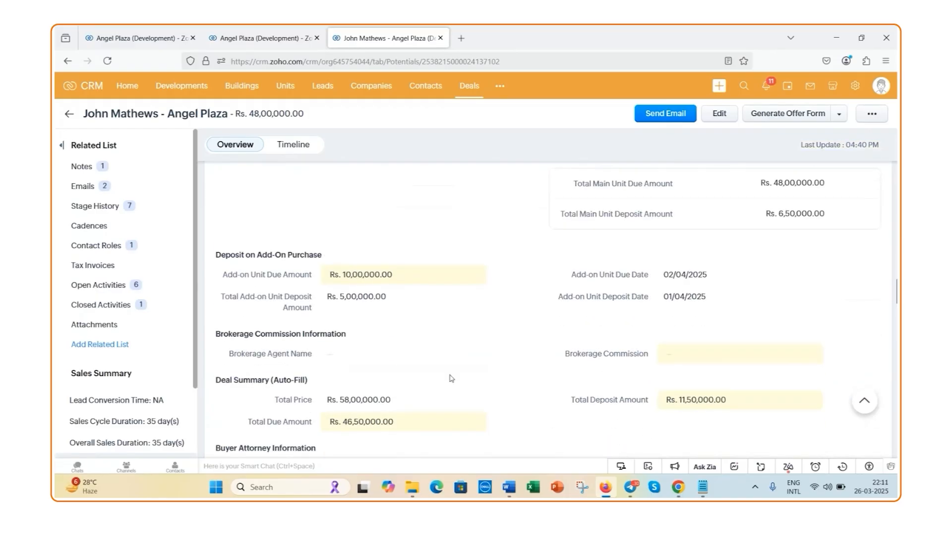
{"action": "scroll", "coordinate": [489, 371], "scroll_direction": "down", "scroll_amount": 2}
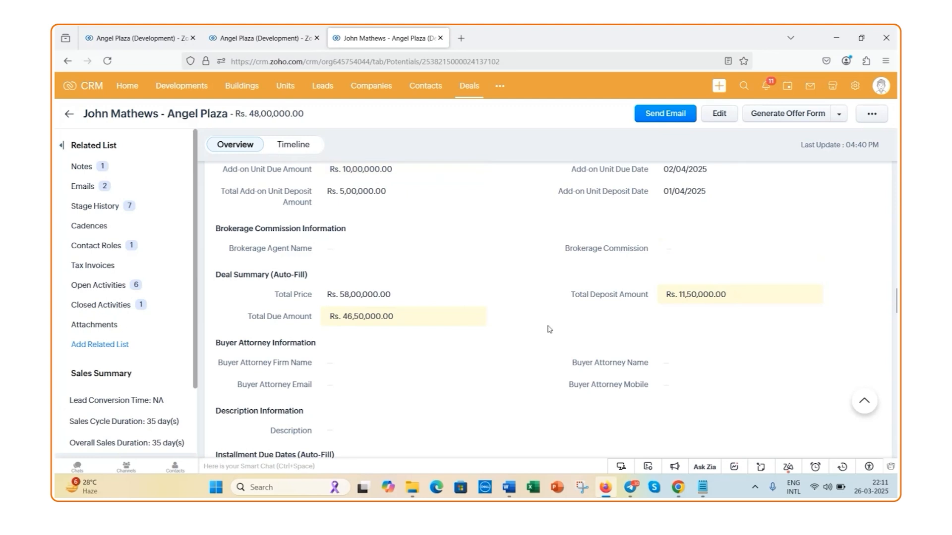
{"action": "scroll", "coordinate": [559, 323], "scroll_direction": "up", "scroll_amount": 5}
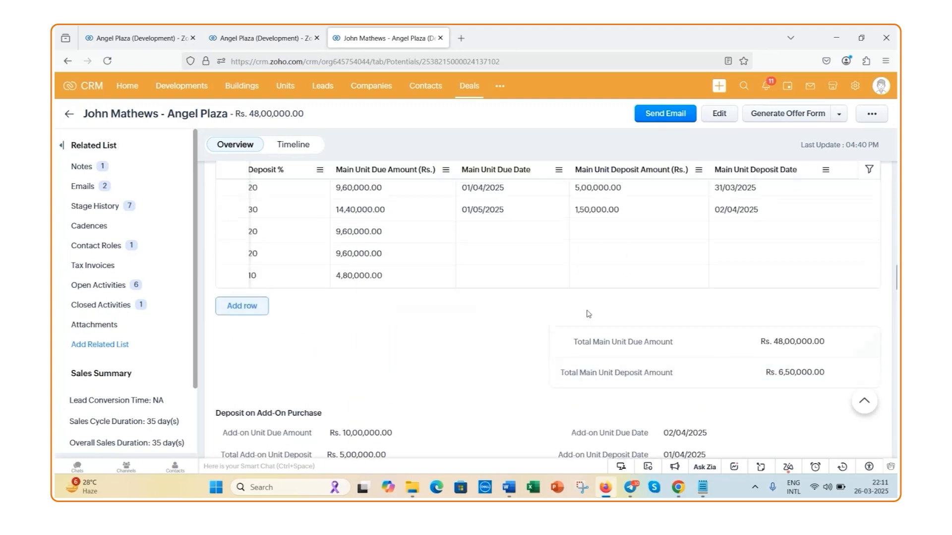
Generate the deal sheet for the open deal, review its purchase, unit and buyer attorney details, and close it
{"action": "scroll", "coordinate": [594, 297], "scroll_direction": "up", "scroll_amount": 8}
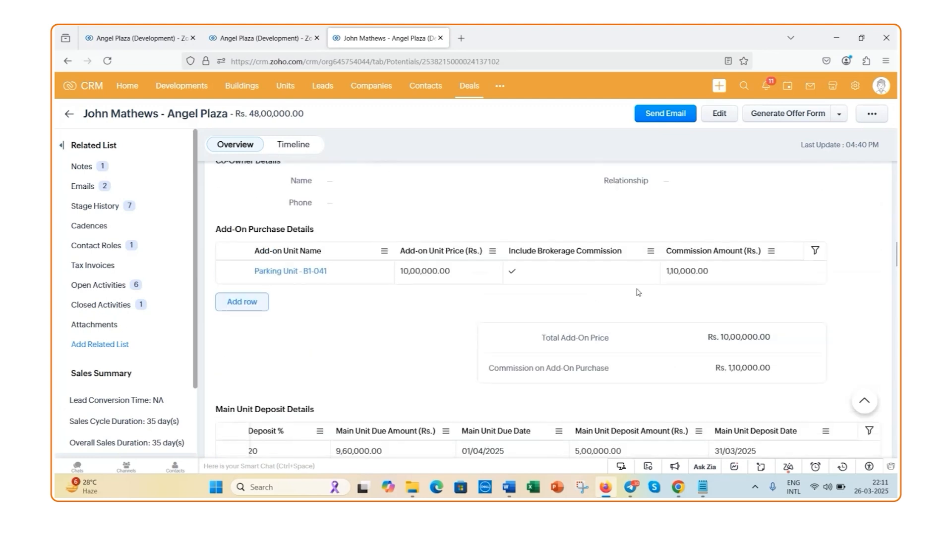
{"action": "scroll", "coordinate": [638, 292], "scroll_direction": "up", "scroll_amount": 10}
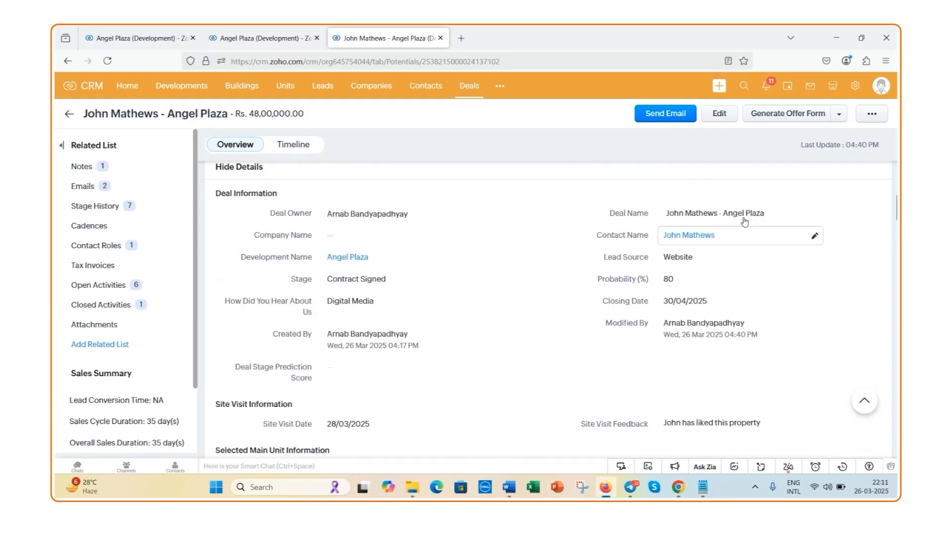
{"action": "left_click", "coordinate": [839, 114]}
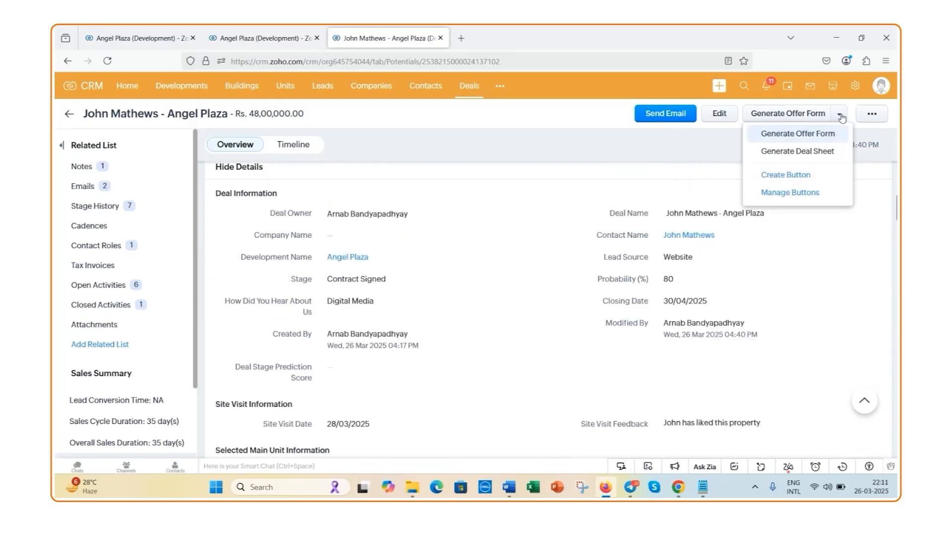
{"action": "left_click", "coordinate": [797, 160]}
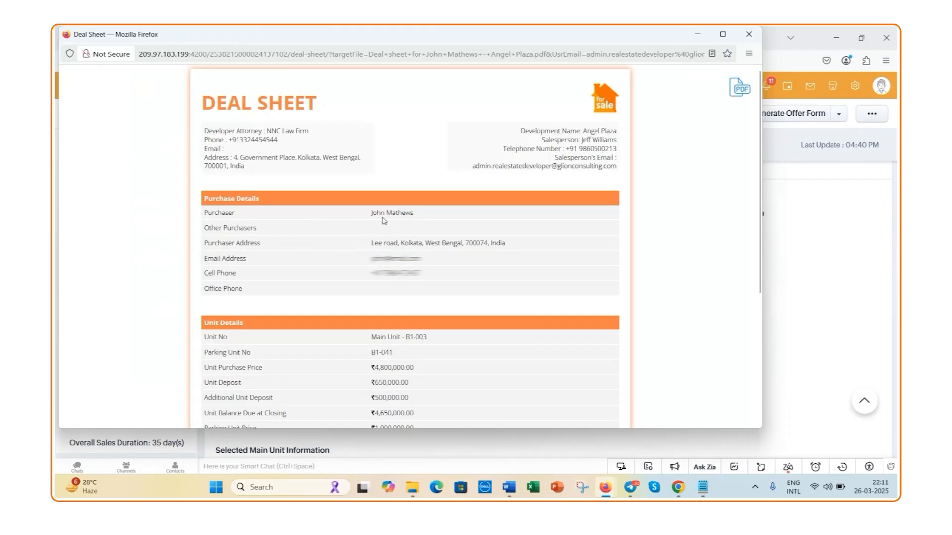
{"action": "scroll", "coordinate": [433, 265], "scroll_direction": "down", "scroll_amount": 3}
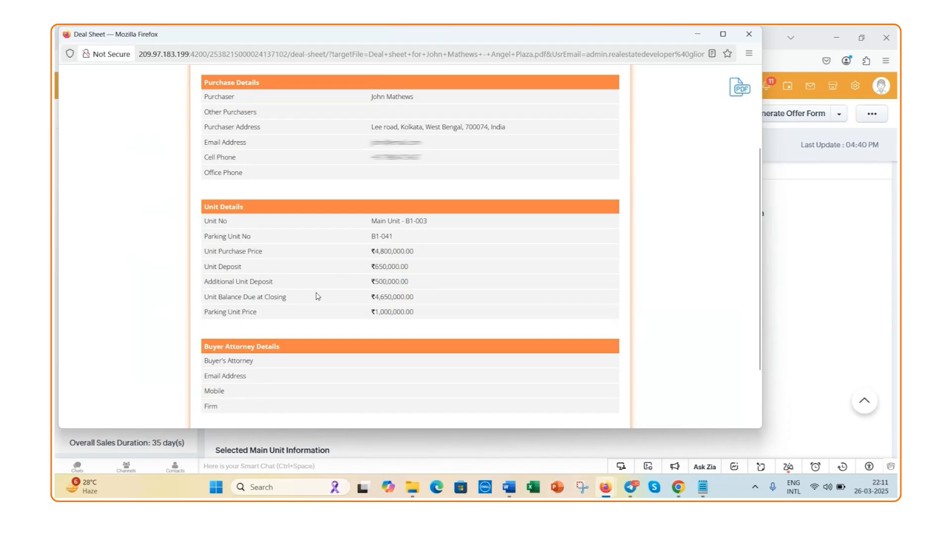
{"action": "scroll", "coordinate": [291, 308], "scroll_direction": "down", "scroll_amount": 2}
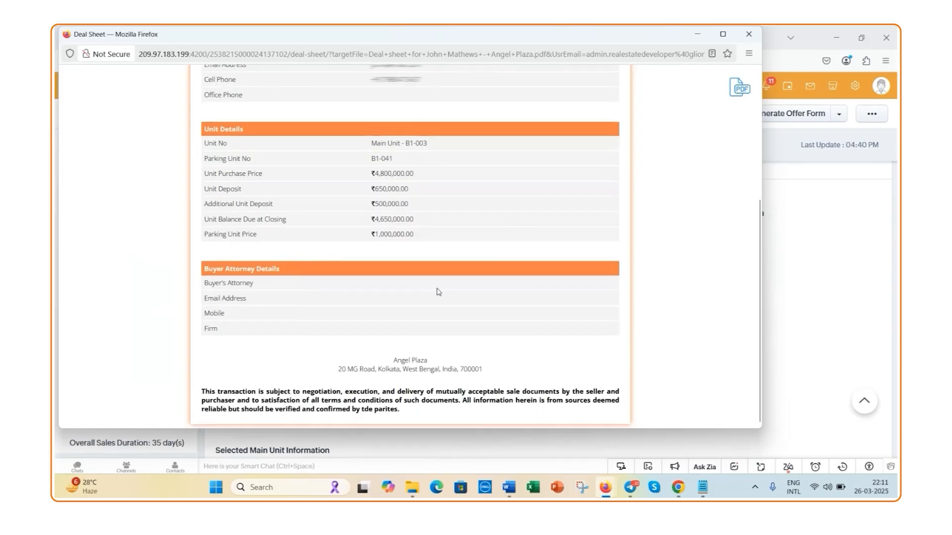
{"action": "scroll", "coordinate": [437, 294], "scroll_direction": "up", "scroll_amount": 6}
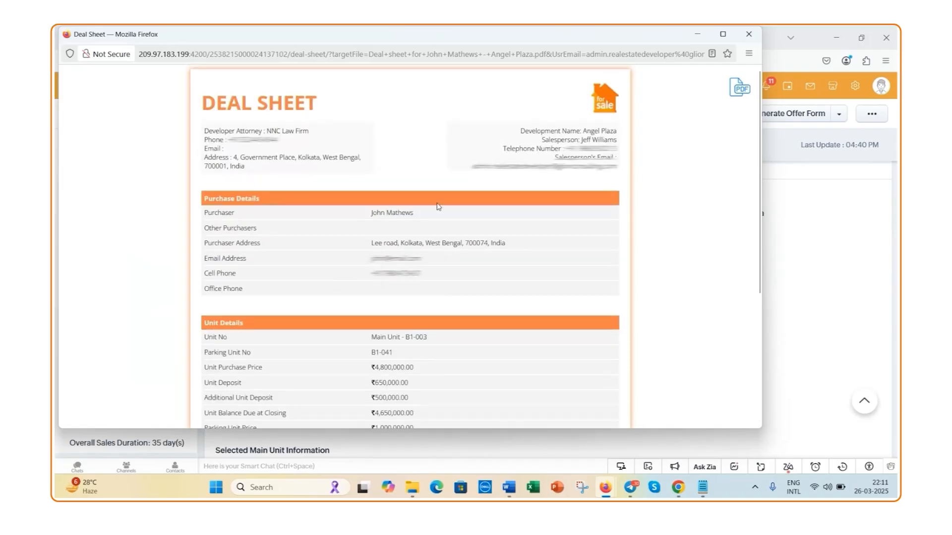
{"action": "left_click", "coordinate": [748, 34]}
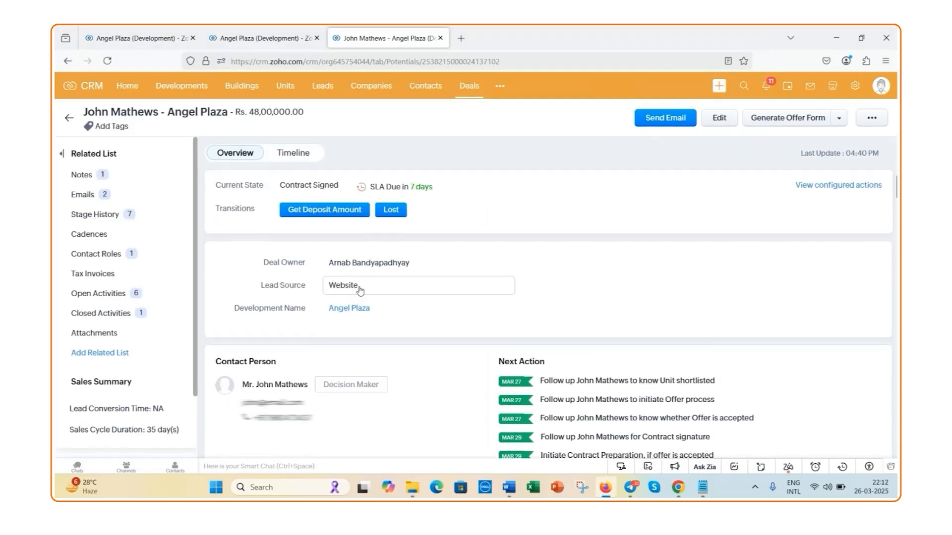
Complete the Get Deposit Amount transition with the main unit and add-on purchase deposit checklist items marked done, and save it
{"action": "left_click", "coordinate": [319, 216]}
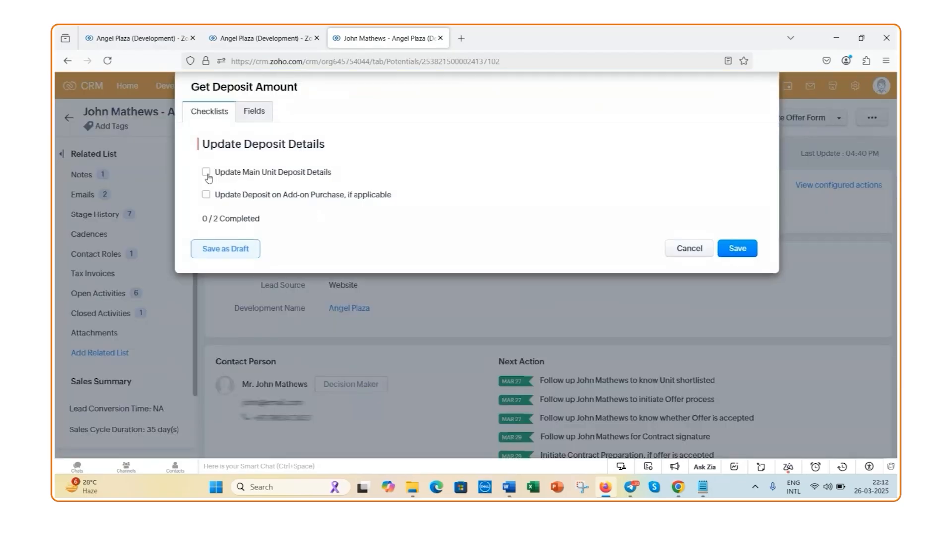
{"action": "left_click", "coordinate": [206, 174]}
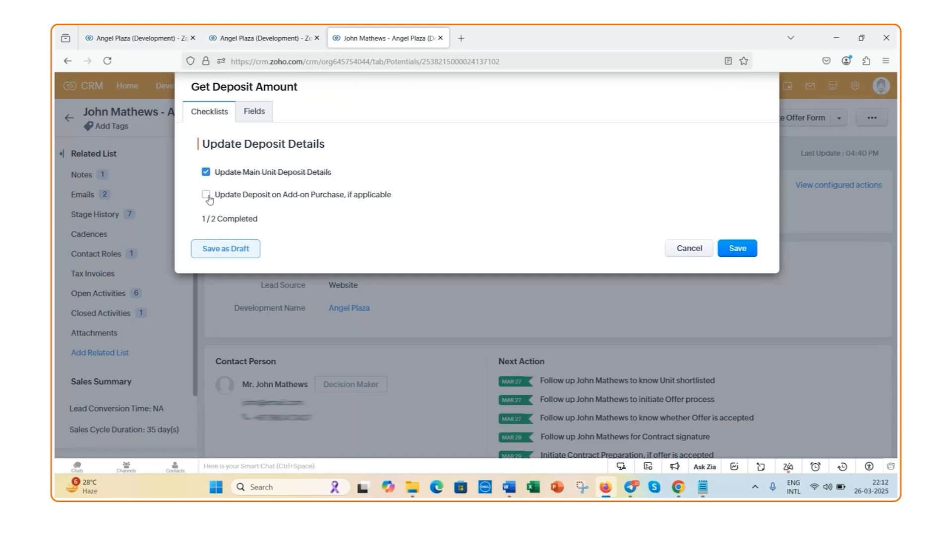
{"action": "left_click", "coordinate": [206, 194]}
{"action": "left_click", "coordinate": [738, 248]}
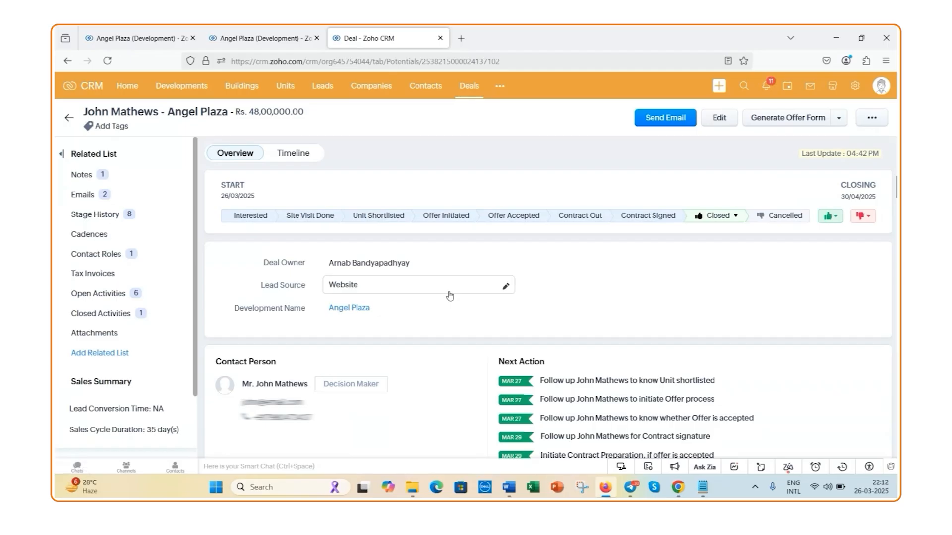
Review the closed deal's information, deposit milestones, add-on deposit, Deal Summary, installment and requirement sections, and check the additional record actions
{"action": "scroll", "coordinate": [460, 282], "scroll_direction": "down", "scroll_amount": 3}
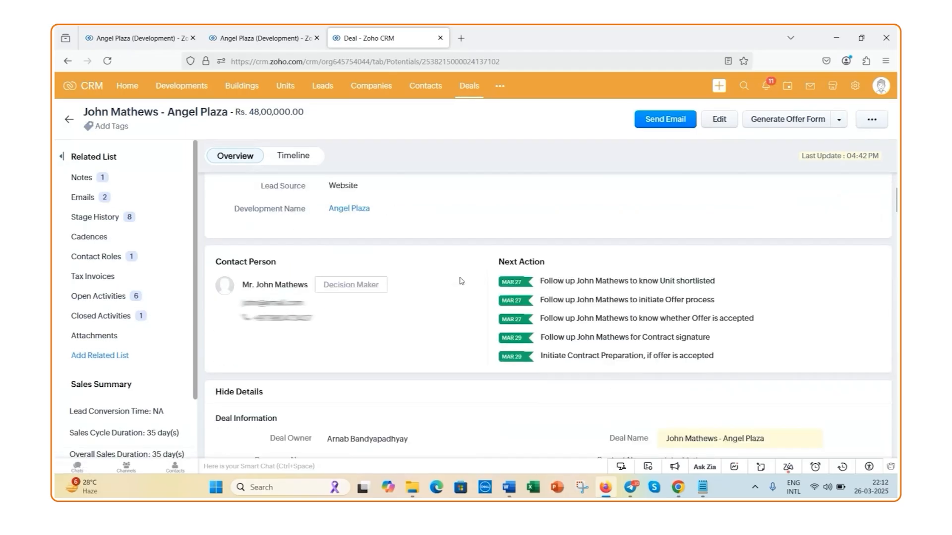
{"action": "scroll", "coordinate": [461, 281], "scroll_direction": "down", "scroll_amount": 3}
{"action": "scroll", "coordinate": [460, 281], "scroll_direction": "down", "scroll_amount": 8}
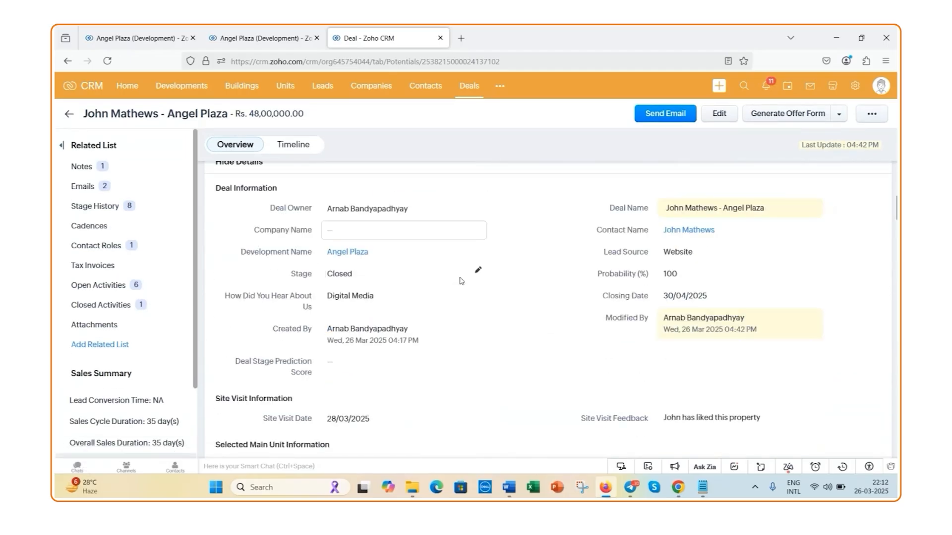
{"action": "scroll", "coordinate": [460, 280], "scroll_direction": "down", "scroll_amount": 10}
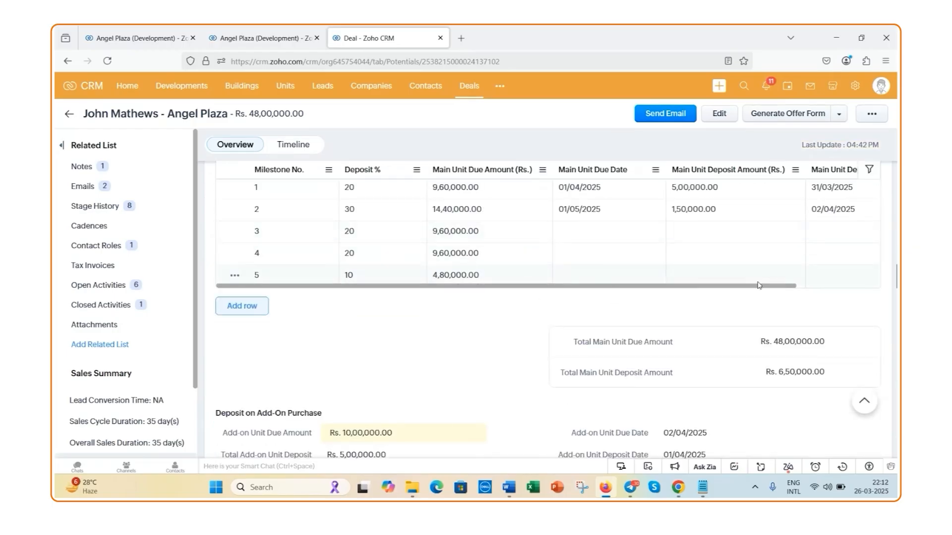
{"action": "scroll", "coordinate": [521, 353], "scroll_direction": "down", "scroll_amount": 1}
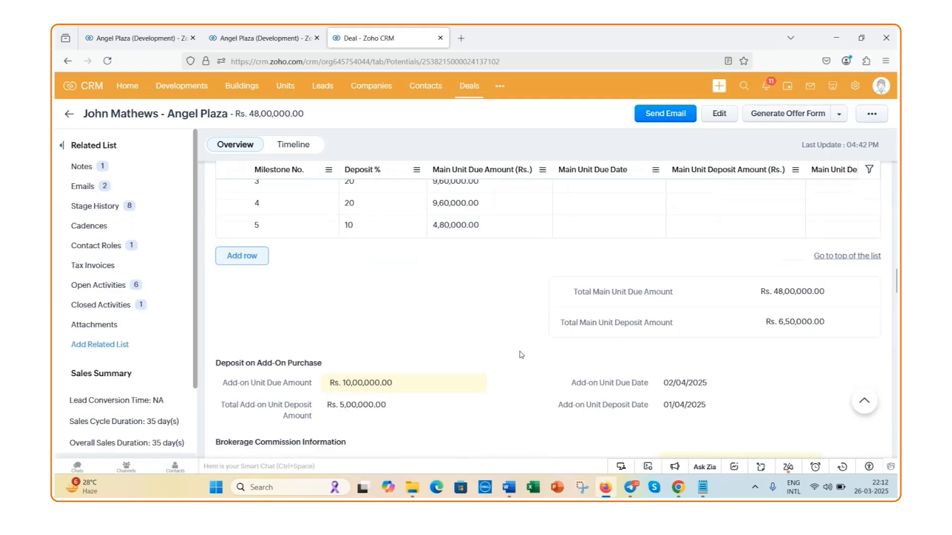
{"action": "scroll", "coordinate": [521, 355], "scroll_direction": "down", "scroll_amount": 2}
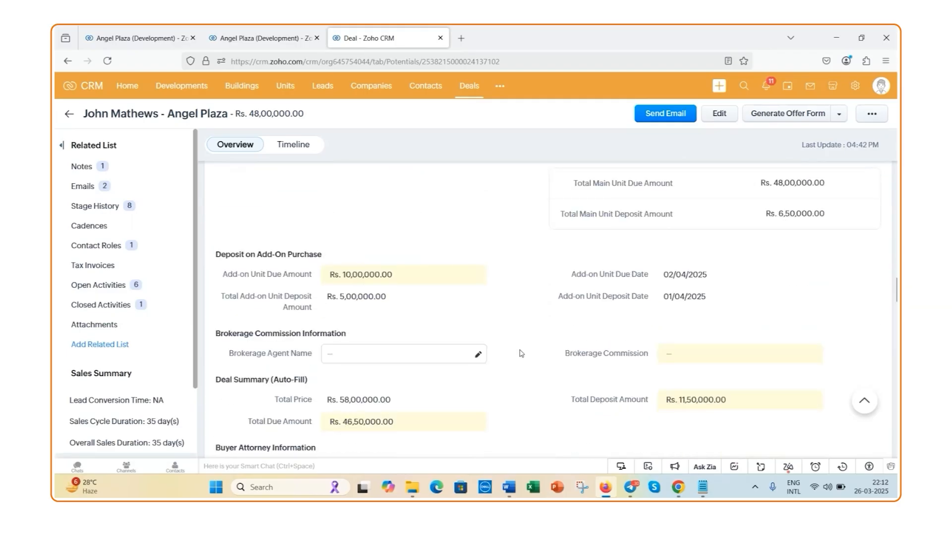
{"action": "scroll", "coordinate": [521, 352], "scroll_direction": "down", "scroll_amount": 2}
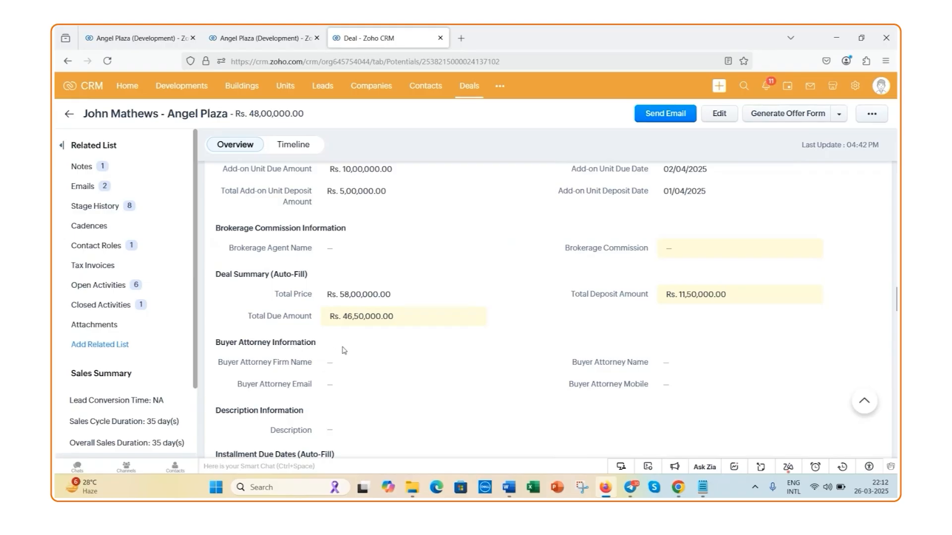
{"action": "scroll", "coordinate": [350, 358], "scroll_direction": "down", "scroll_amount": 3}
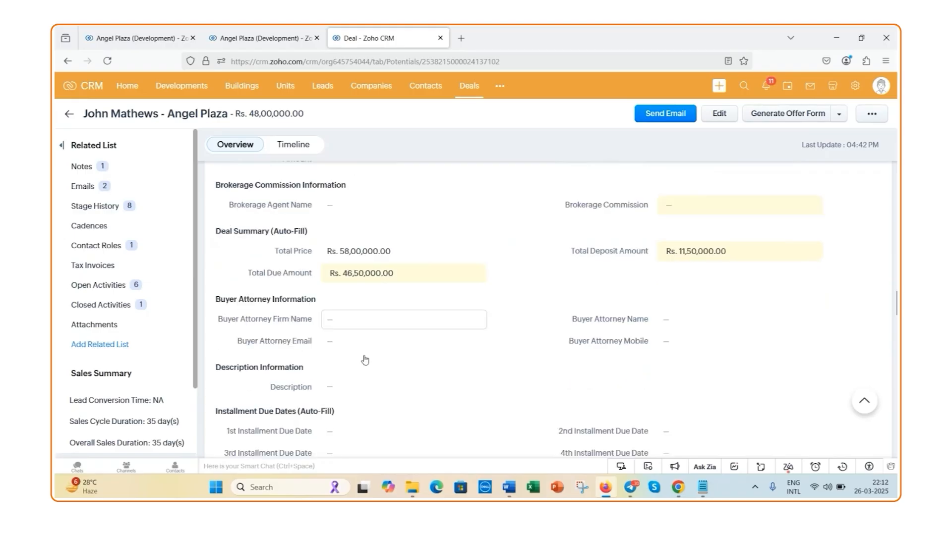
{"action": "scroll", "coordinate": [354, 325], "scroll_direction": "down", "scroll_amount": 3}
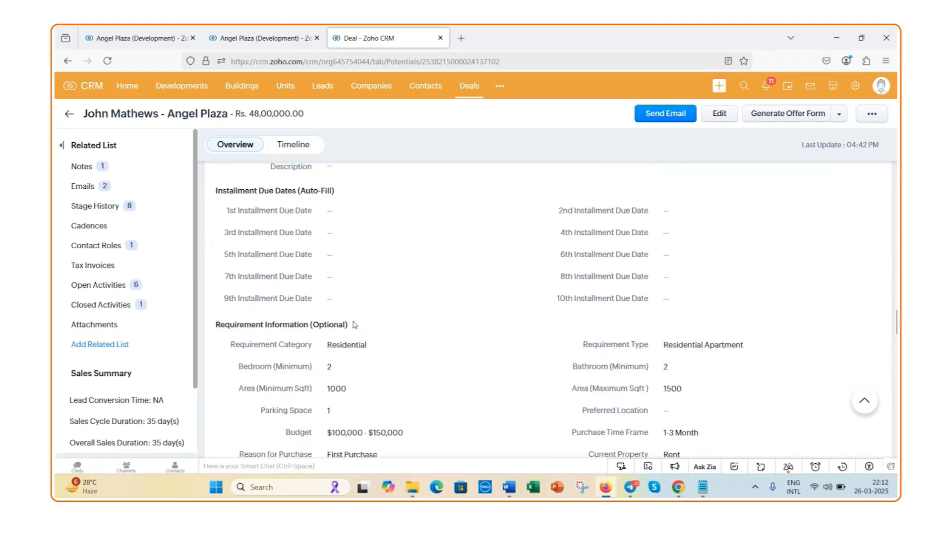
{"action": "scroll", "coordinate": [359, 330], "scroll_direction": "down", "scroll_amount": 1}
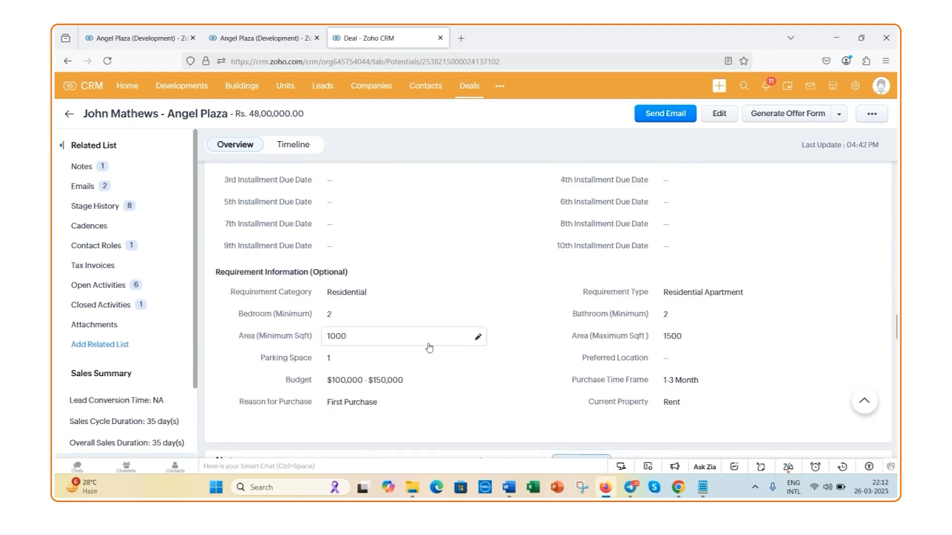
{"action": "scroll", "coordinate": [433, 356], "scroll_direction": "up", "scroll_amount": 10}
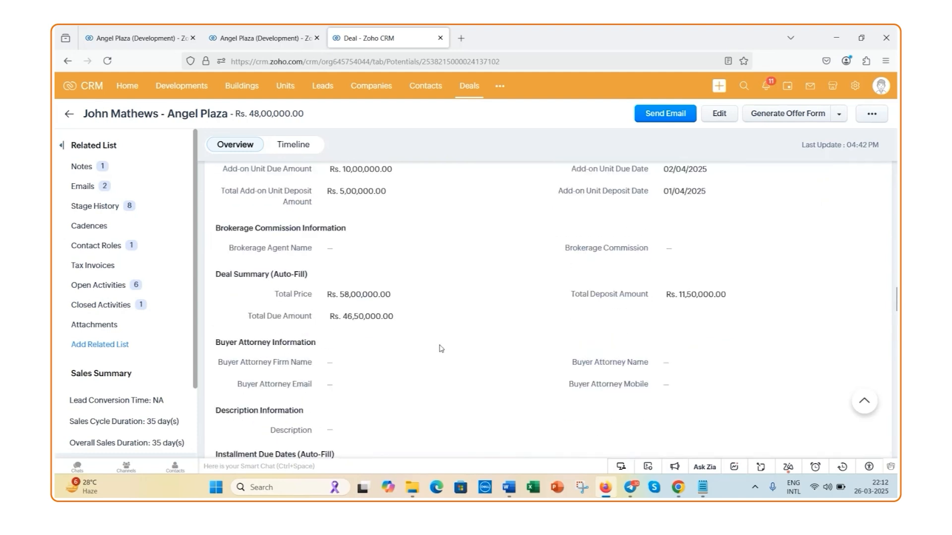
{"action": "scroll", "coordinate": [466, 342], "scroll_direction": "up", "scroll_amount": 6}
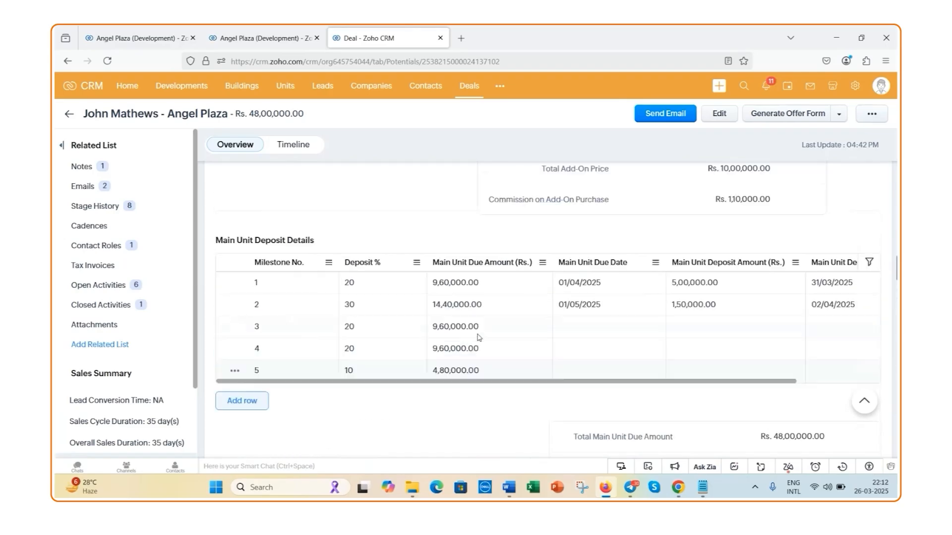
{"action": "scroll", "coordinate": [477, 337], "scroll_direction": "up", "scroll_amount": 8}
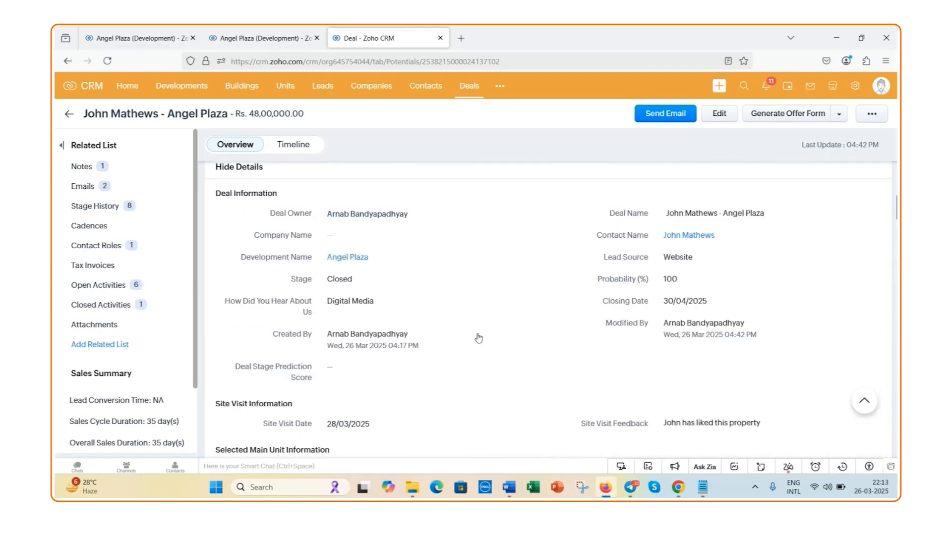
{"action": "left_click", "coordinate": [871, 118]}
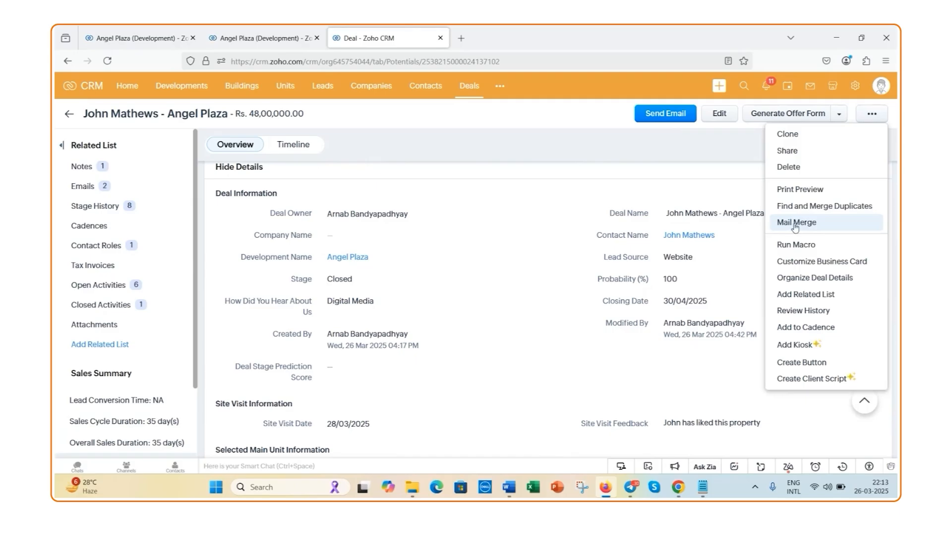
{"action": "left_click", "coordinate": [545, 199]}
{"action": "scroll", "coordinate": [465, 198], "scroll_direction": "up", "scroll_amount": 3}
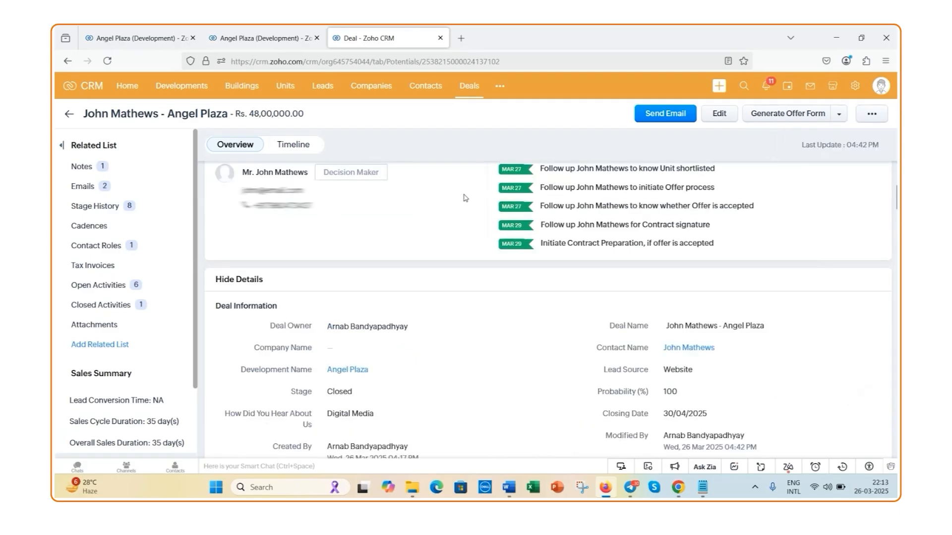
{"action": "scroll", "coordinate": [464, 197], "scroll_direction": "up", "scroll_amount": 3}
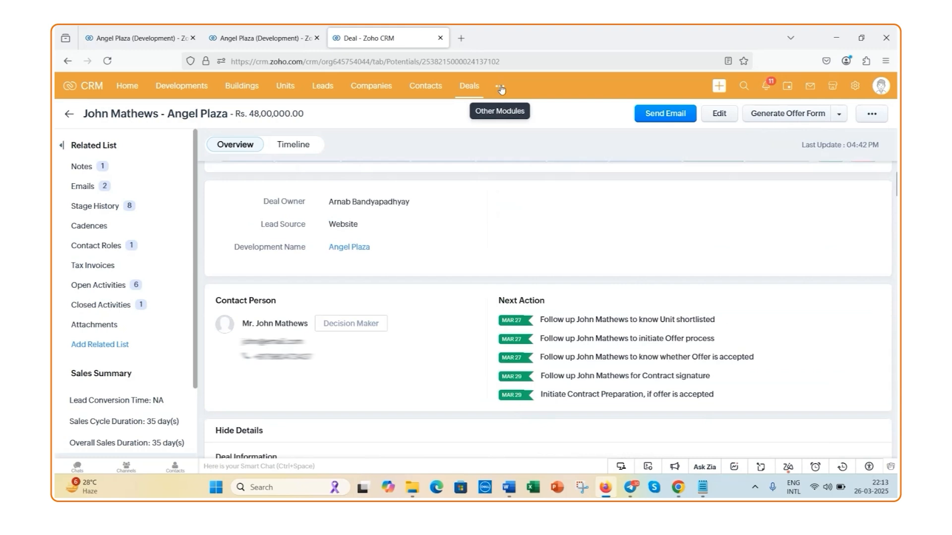
Open the Lead Reports folder in the Reports module, view the Leads by Requirement Type report's columns, and return to the report list
{"action": "left_click", "coordinate": [500, 87]}
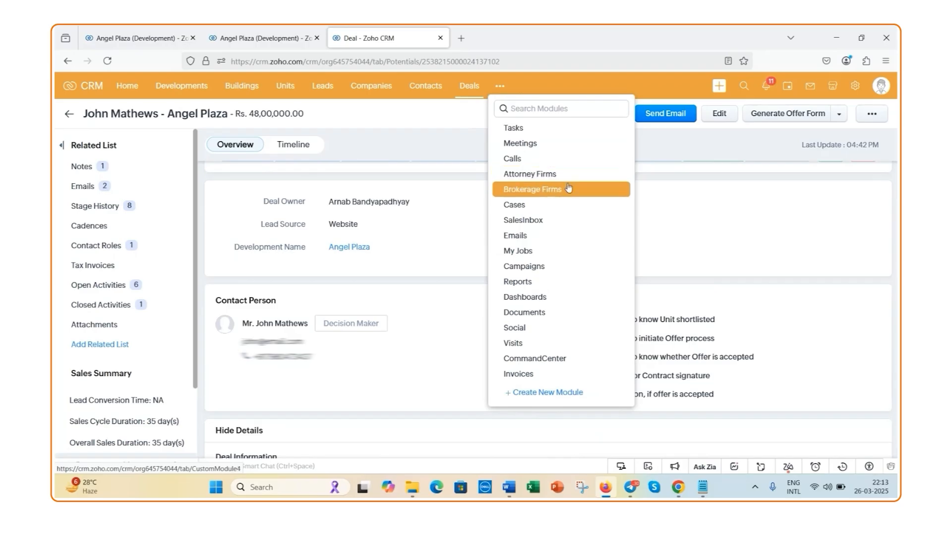
{"action": "left_click", "coordinate": [568, 286]}
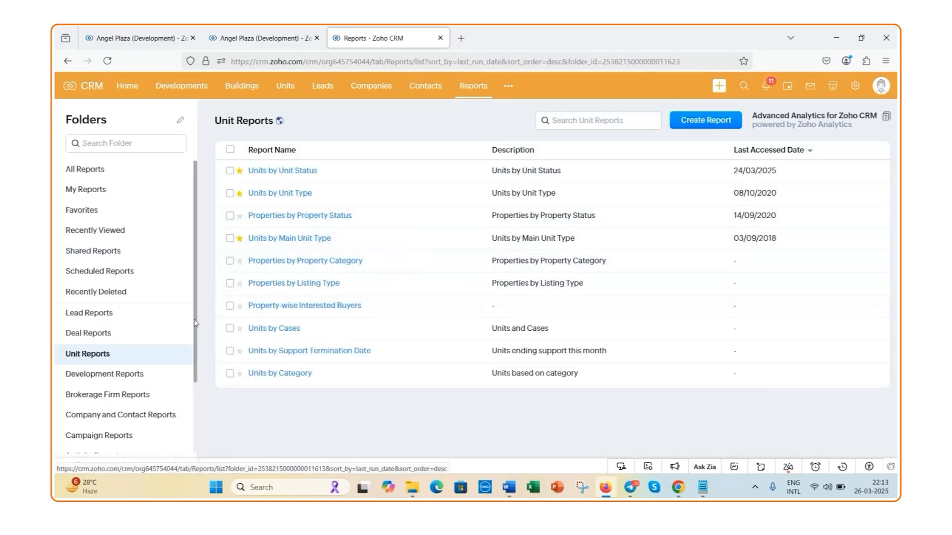
{"action": "left_click", "coordinate": [137, 316]}
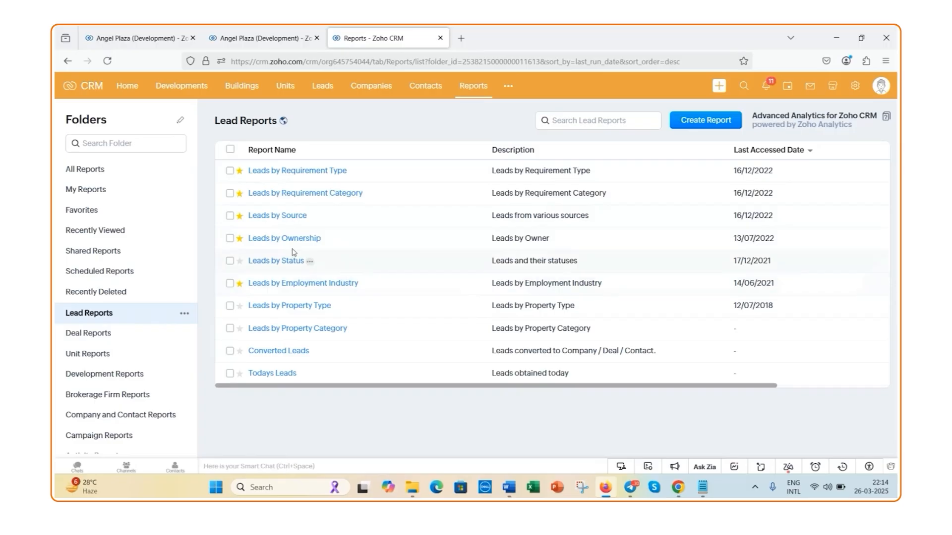
{"action": "left_click", "coordinate": [303, 172]}
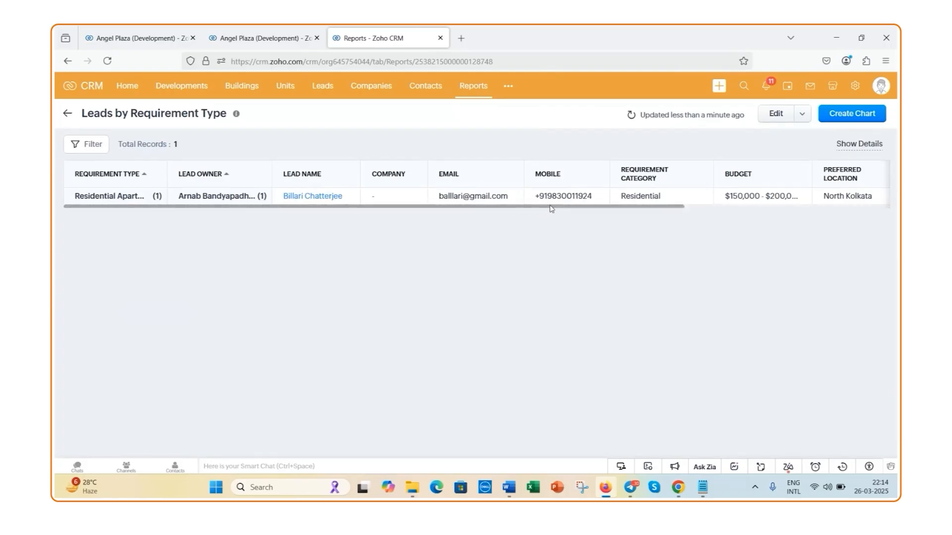
{"action": "left_click_drag", "start_coordinate": [548, 213], "coordinate": [754, 218]}
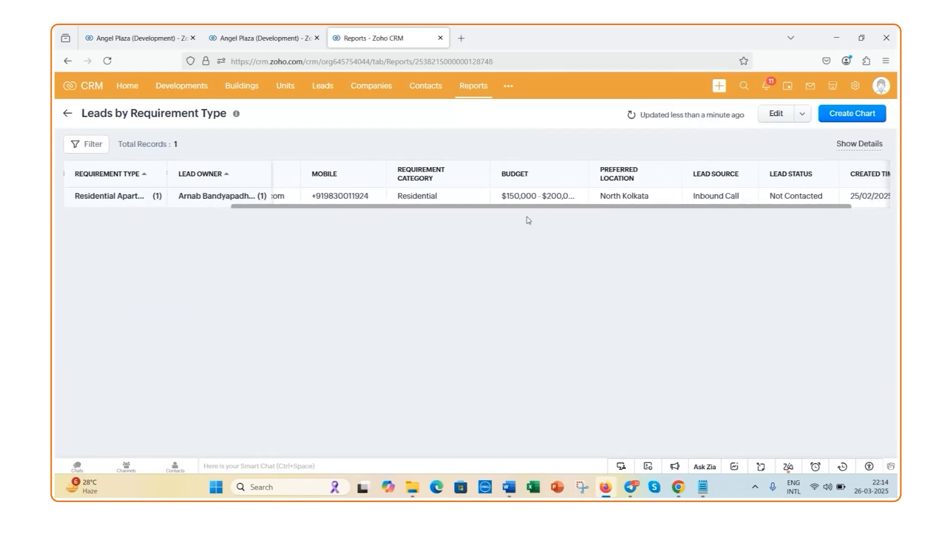
{"action": "left_click", "coordinate": [68, 117]}
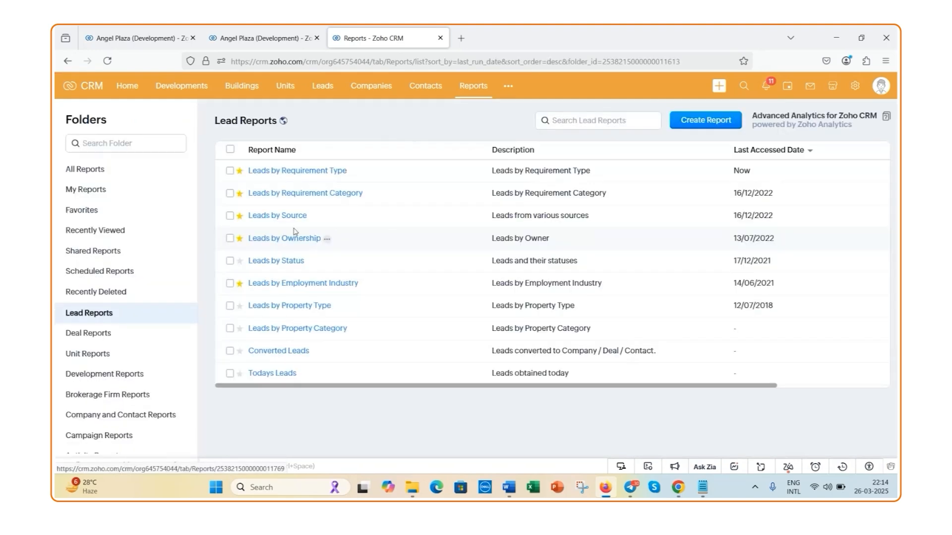
View the Leads by Requirement Category report and open the Leads by Status report from the Lead Reports folder
{"action": "left_click", "coordinate": [308, 193]}
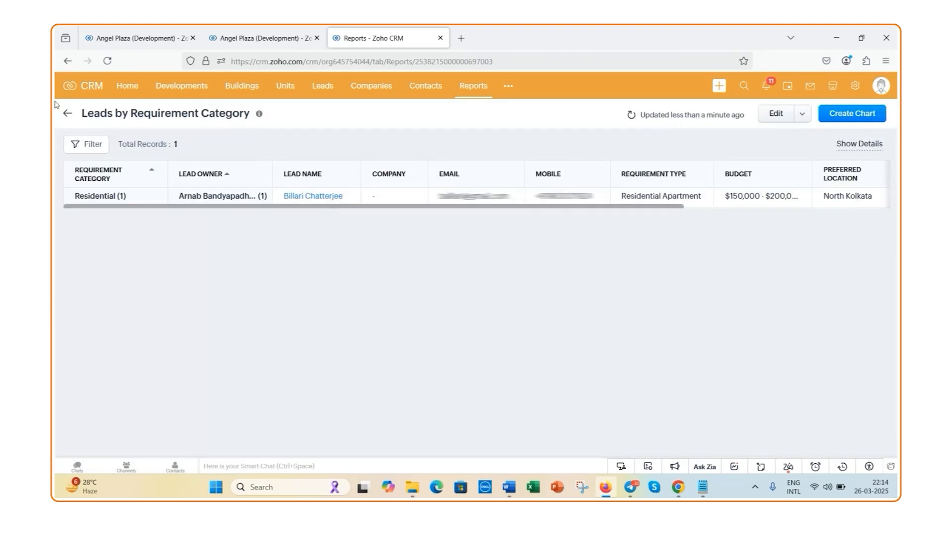
{"action": "left_click", "coordinate": [68, 114]}
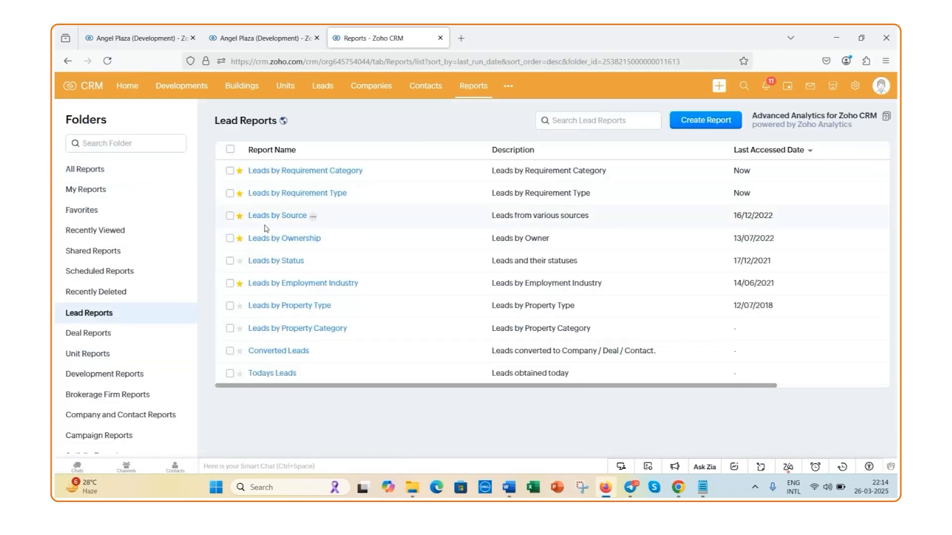
{"action": "left_click", "coordinate": [290, 261]}
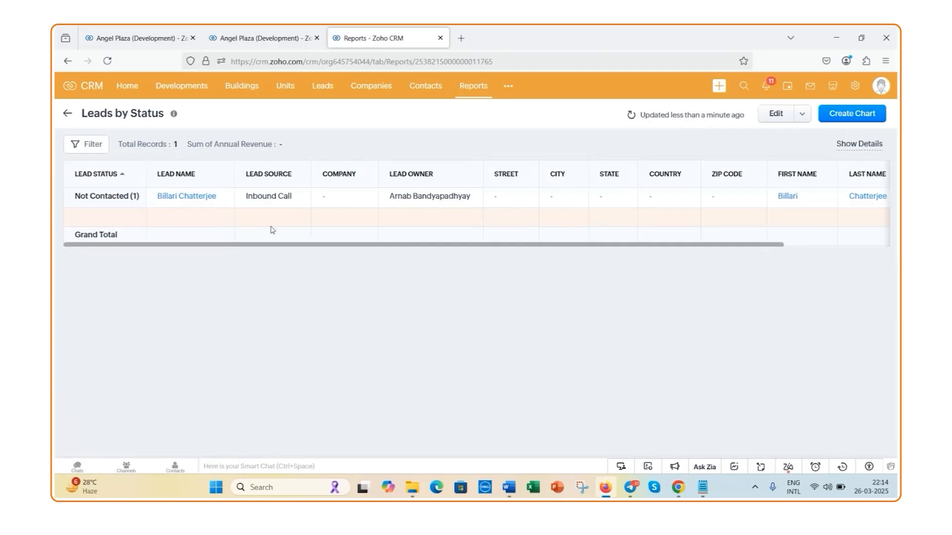
Leave the Leads by Status report and open the Deals by Stage report from the Deal Reports folder
{"action": "left_click_drag", "start_coordinate": [327, 245], "coordinate": [355, 252]}
{"action": "left_click", "coordinate": [69, 115]}
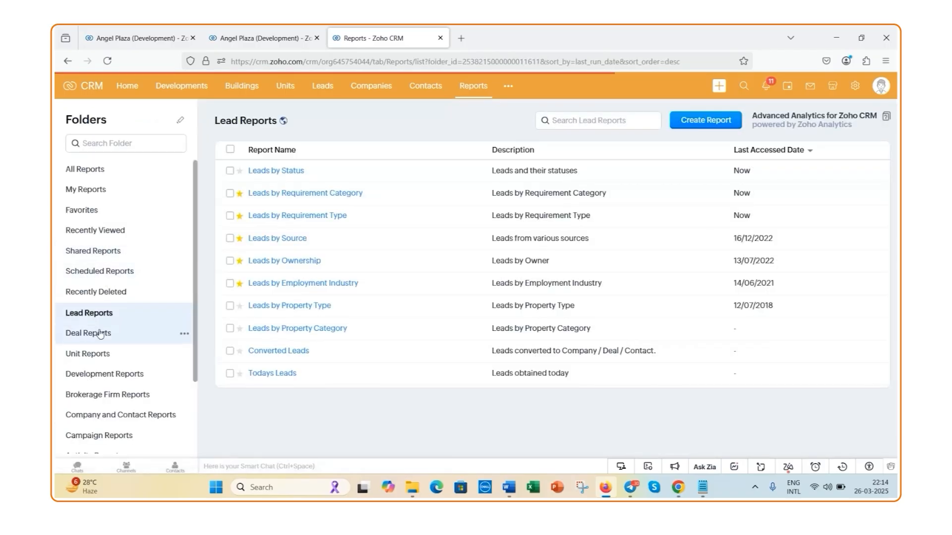
{"action": "left_click", "coordinate": [100, 334]}
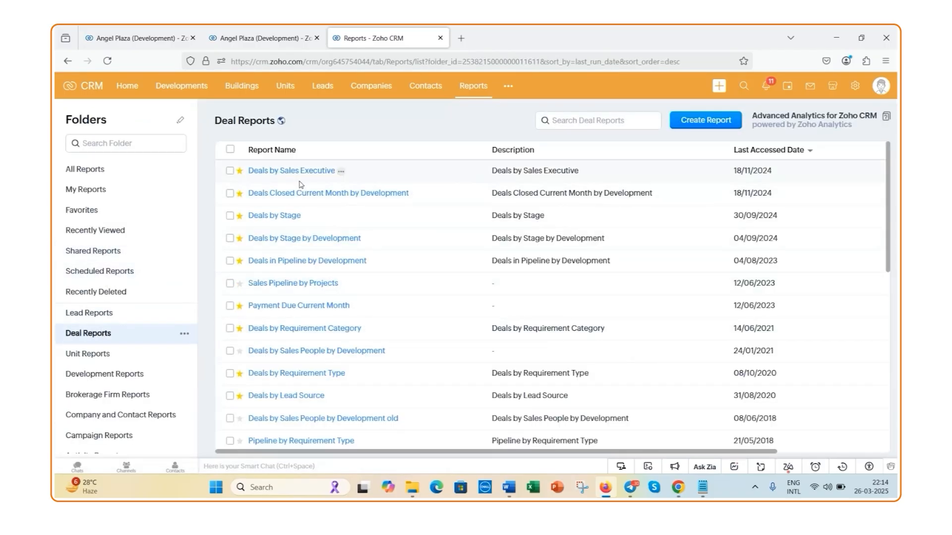
{"action": "left_click", "coordinate": [289, 218]}
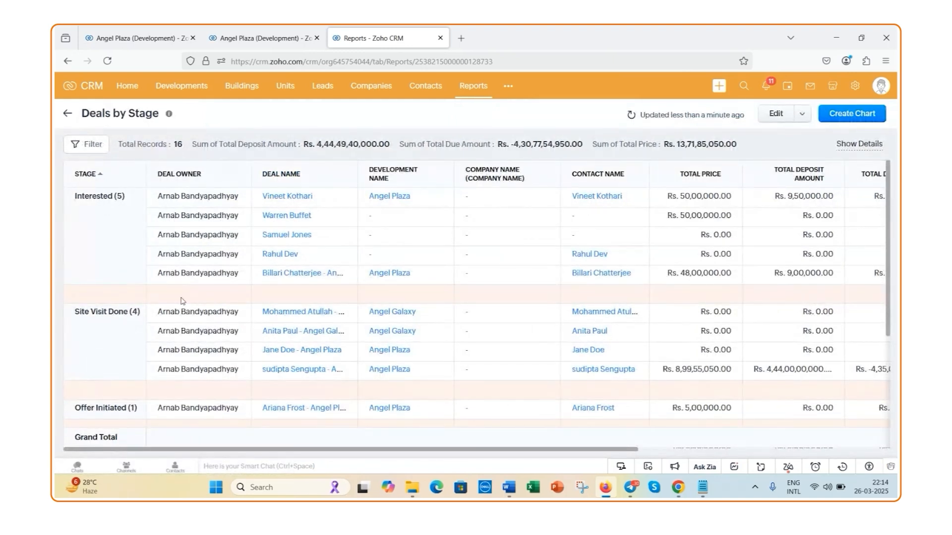
Examine the Deals by Stage report's deals in each stage group, from Interested through the contract stages
{"action": "scroll", "coordinate": [139, 329], "scroll_direction": "down", "scroll_amount": 2}
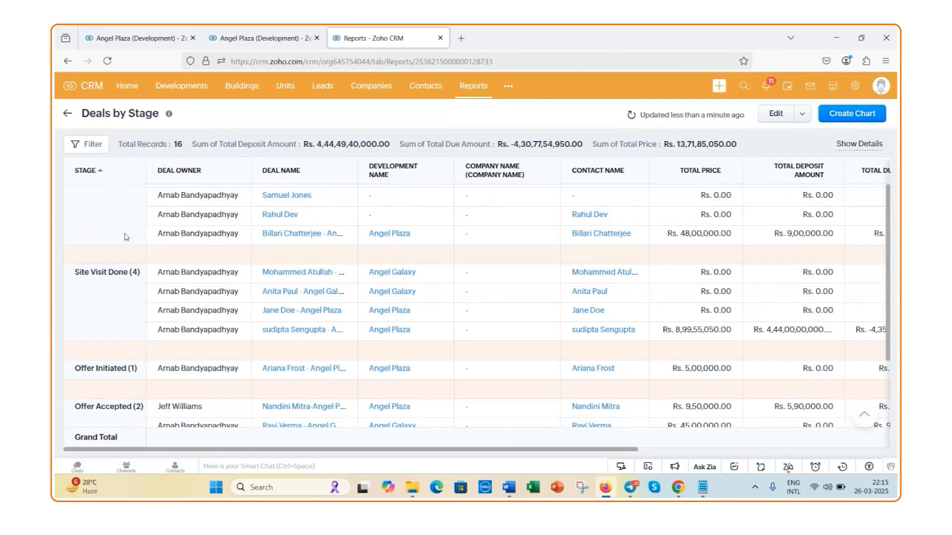
{"action": "scroll", "coordinate": [128, 307], "scroll_direction": "down", "scroll_amount": 1}
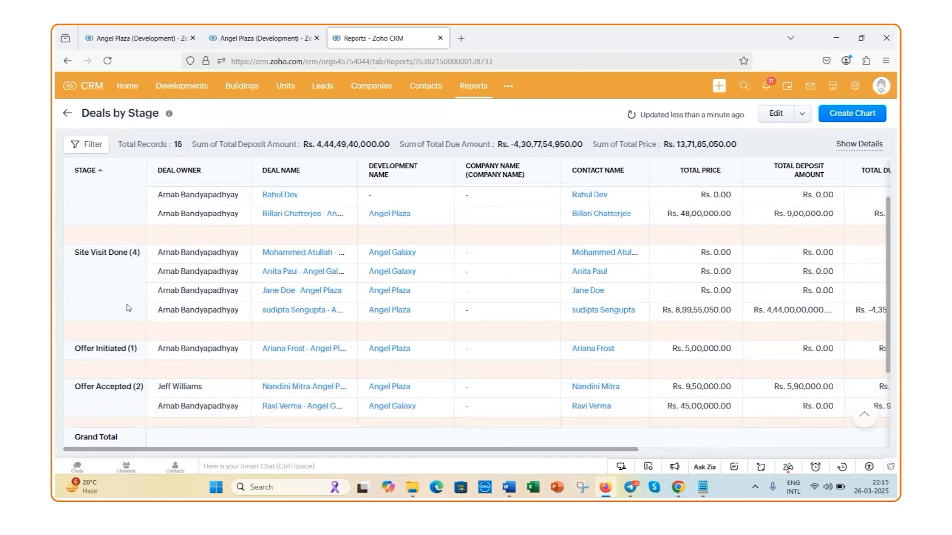
{"action": "scroll", "coordinate": [128, 307], "scroll_direction": "down", "scroll_amount": 1}
{"action": "scroll", "coordinate": [124, 266], "scroll_direction": "down", "scroll_amount": 1}
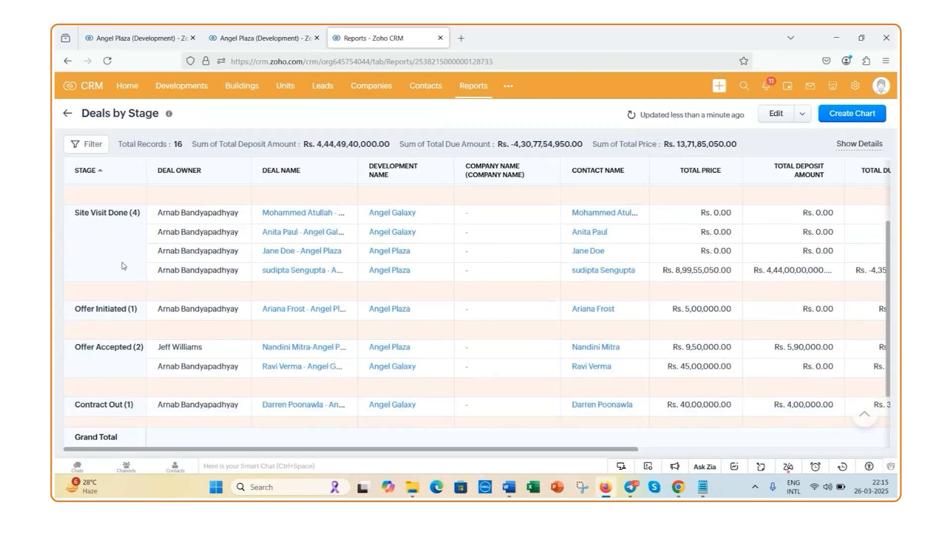
{"action": "scroll", "coordinate": [124, 287], "scroll_direction": "down", "scroll_amount": 1}
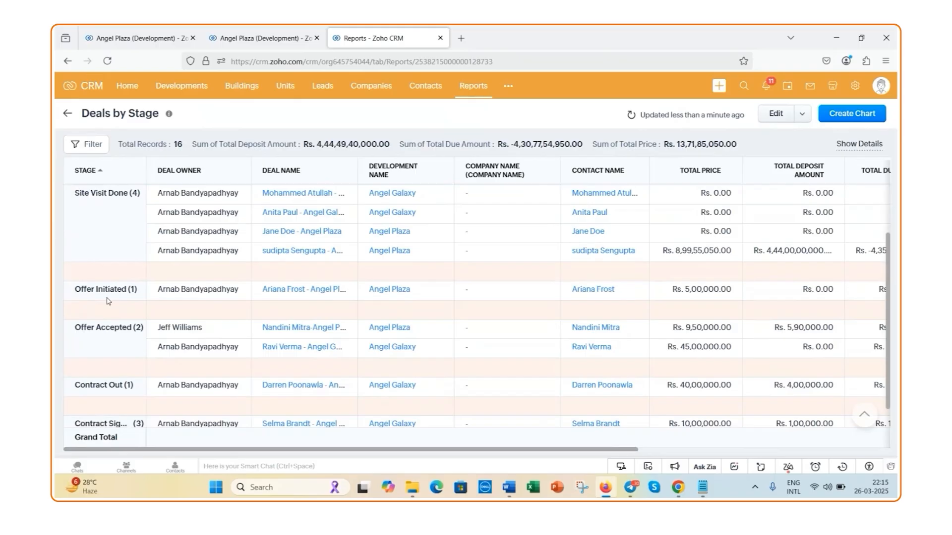
{"action": "scroll", "coordinate": [122, 327], "scroll_direction": "down", "scroll_amount": 1}
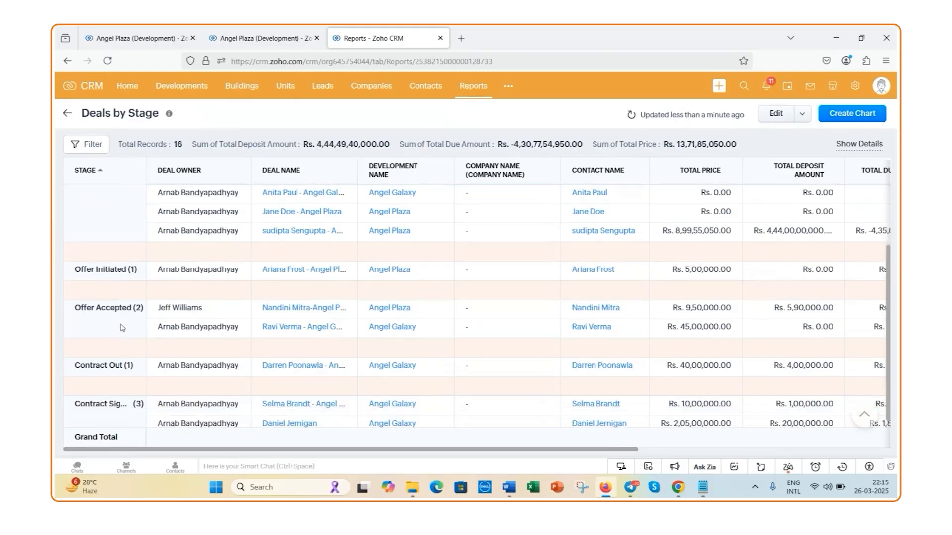
{"action": "scroll", "coordinate": [123, 327], "scroll_direction": "down", "scroll_amount": 1}
{"action": "scroll", "coordinate": [141, 358], "scroll_direction": "down", "scroll_amount": 1}
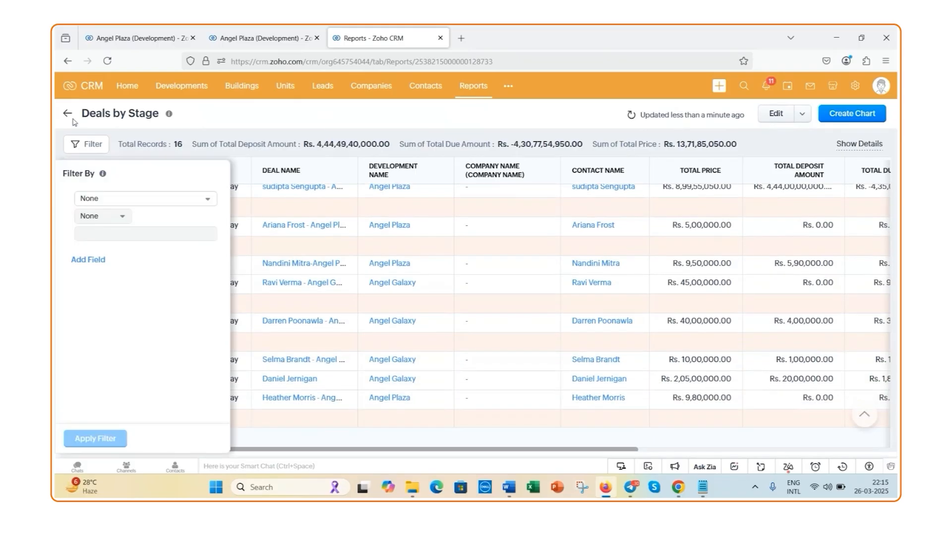
Start creating a chart for the Deals by Stage report, review the available chart types, and cancel without saving
{"action": "left_click", "coordinate": [876, 115]}
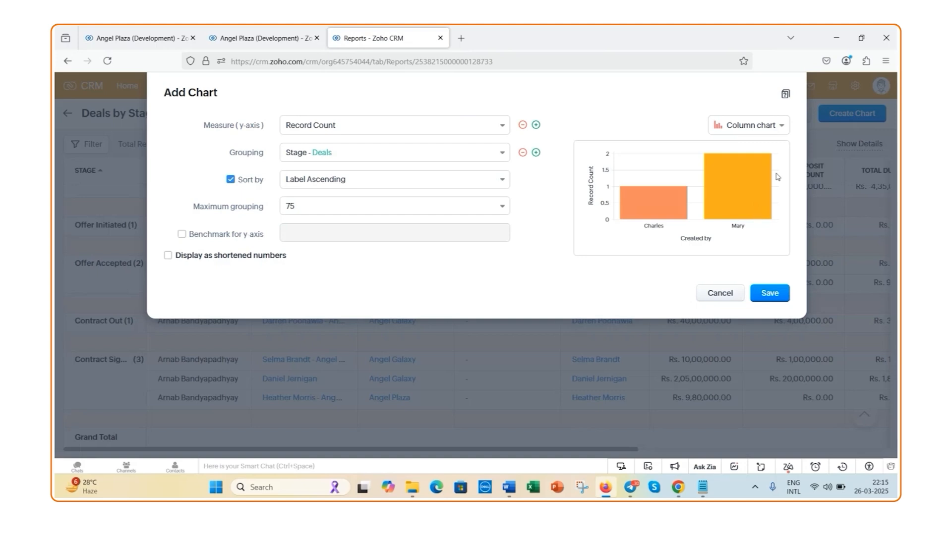
{"action": "left_click", "coordinate": [782, 127]}
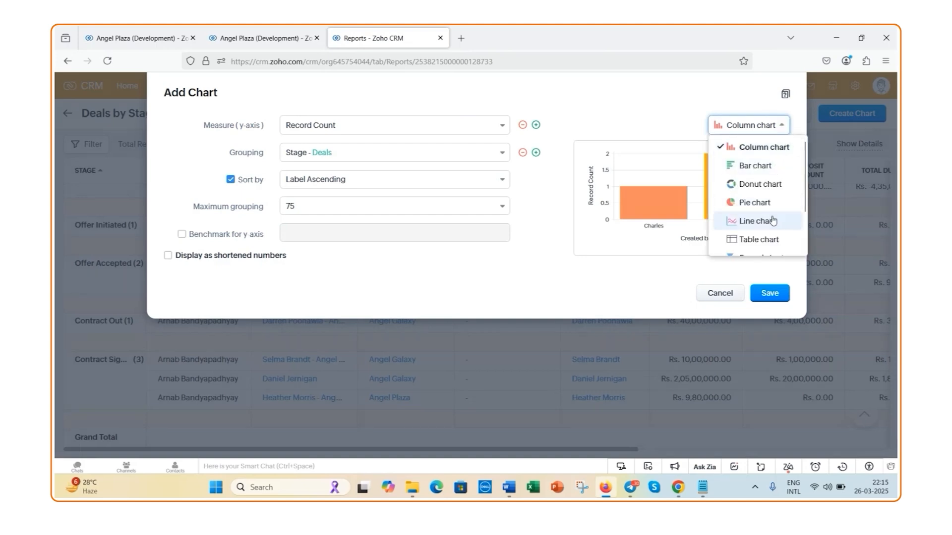
{"action": "scroll", "coordinate": [765, 237], "scroll_direction": "down", "scroll_amount": 2}
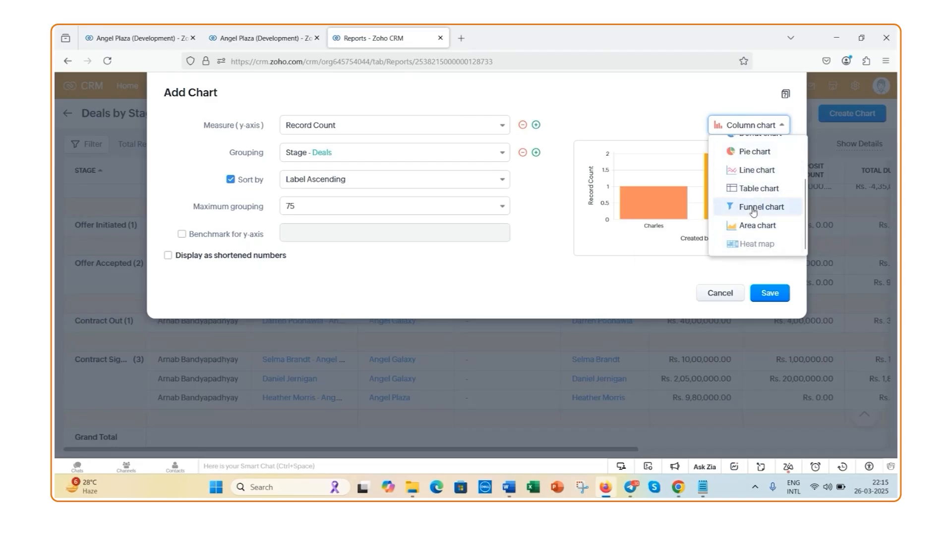
{"action": "scroll", "coordinate": [753, 208], "scroll_direction": "up", "scroll_amount": 2}
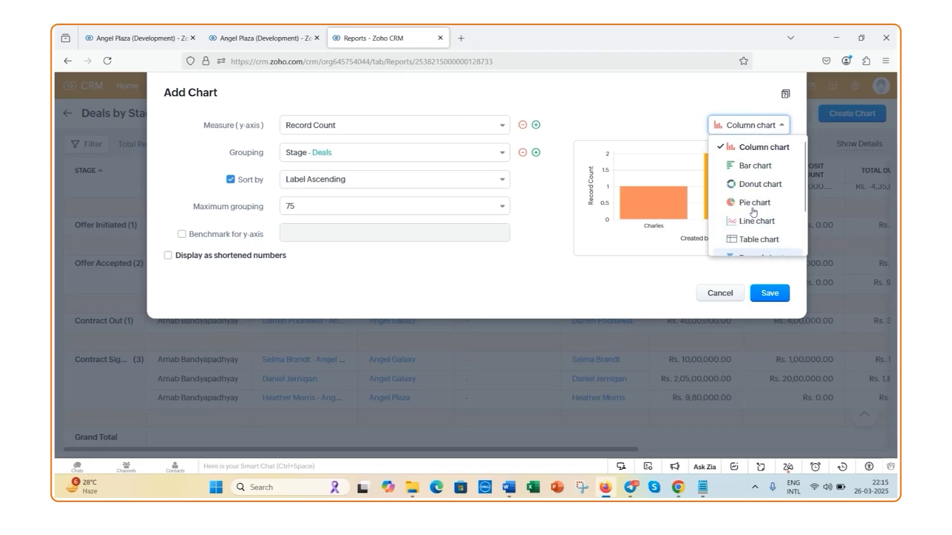
{"action": "left_click", "coordinate": [734, 298]}
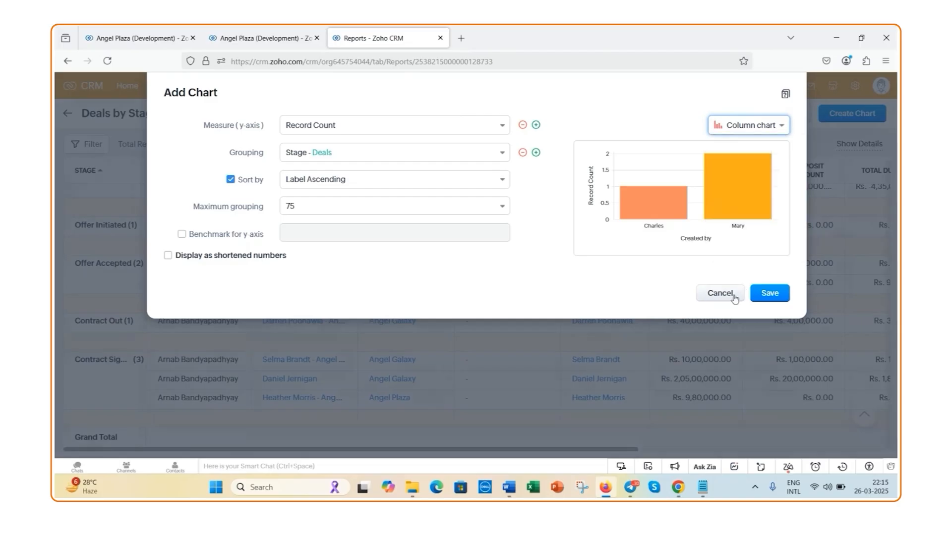
{"action": "left_click", "coordinate": [734, 297]}
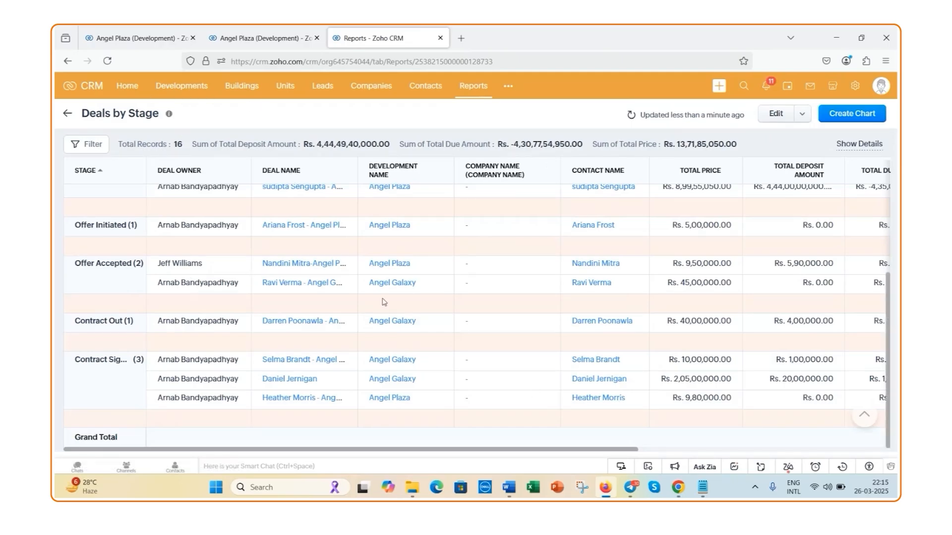
Open the CRM home dashboard and bring up the meeting.zoho.com screen-sharing control window
{"action": "left_click", "coordinate": [127, 87]}
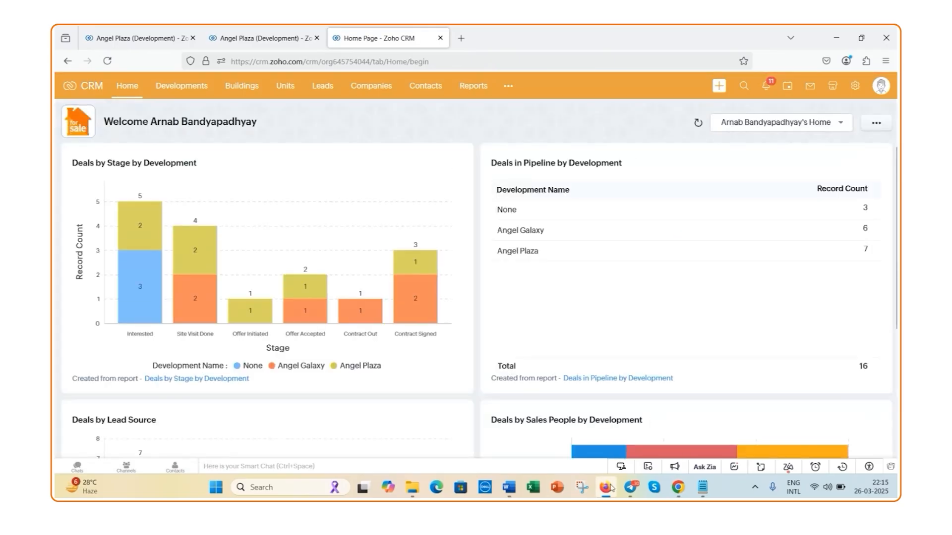
{"action": "mouse_move", "coordinate": [611, 488]}
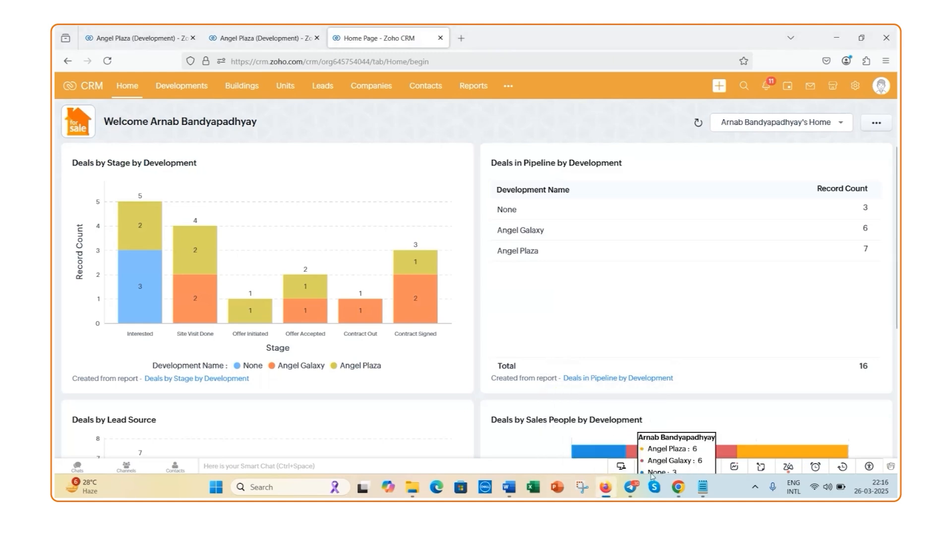
{"action": "mouse_move", "coordinate": [679, 489]}
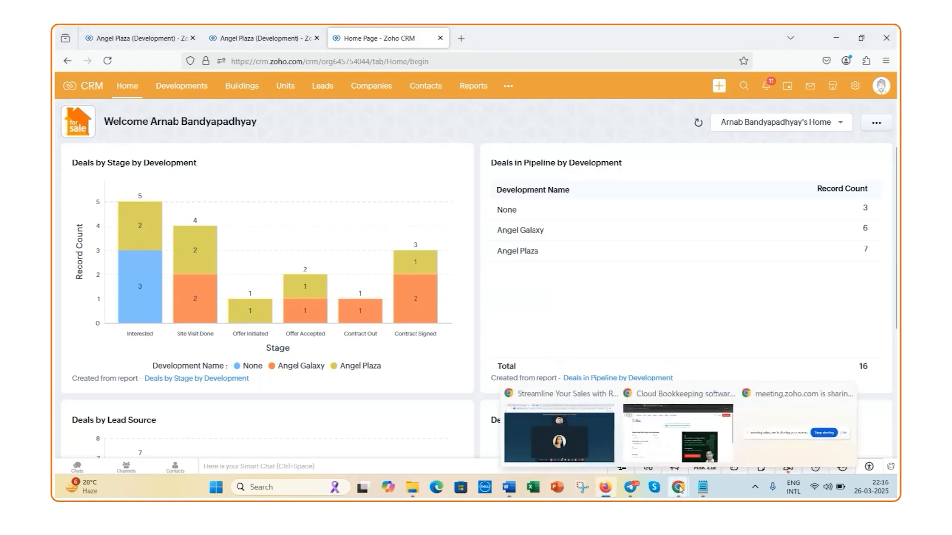
{"action": "mouse_move", "coordinate": [823, 440]}
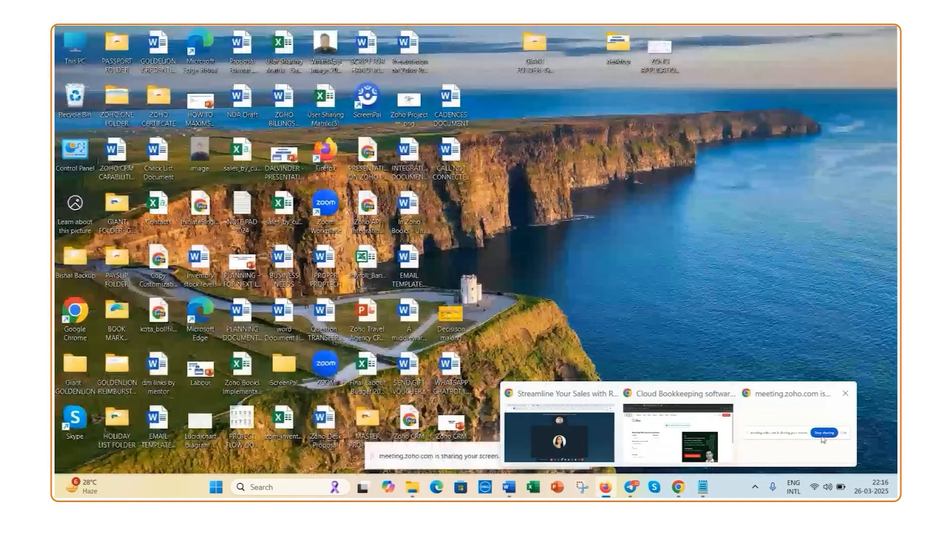
{"action": "left_click", "coordinate": [822, 440]}
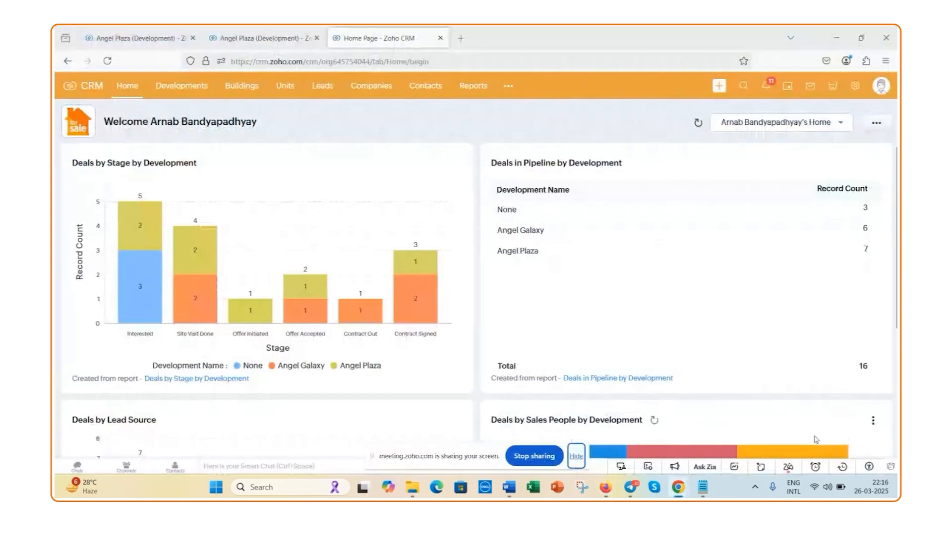